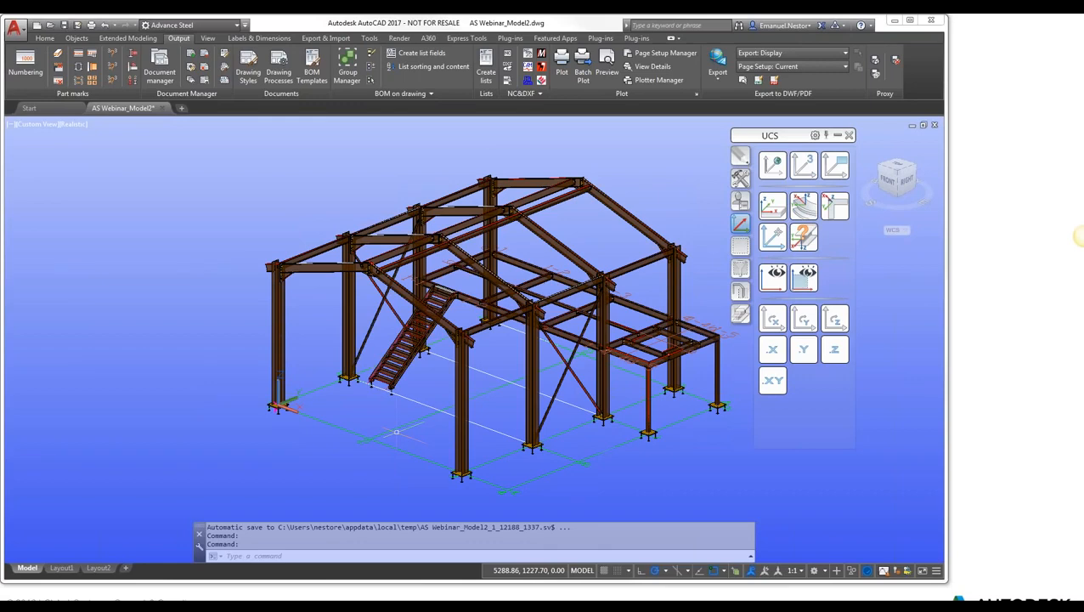
{"action": "scroll", "coordinate": [278, 282], "scroll_direction": "up", "scroll_amount": 3}
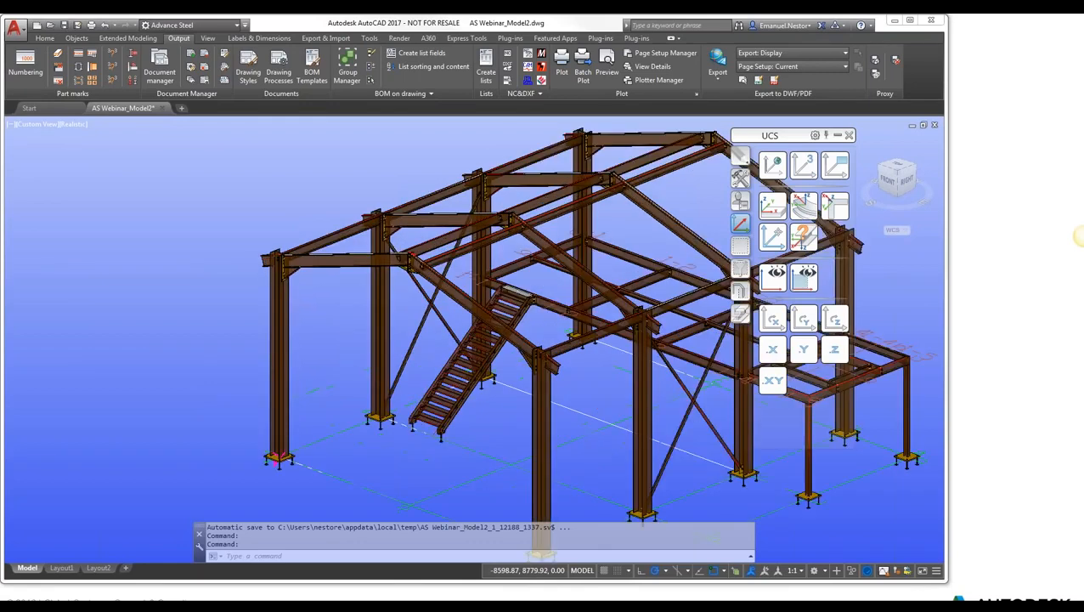
{"action": "scroll", "coordinate": [283, 267], "scroll_direction": "up", "scroll_amount": 9}
{"action": "scroll", "coordinate": [253, 214], "scroll_direction": "down", "scroll_amount": 5}
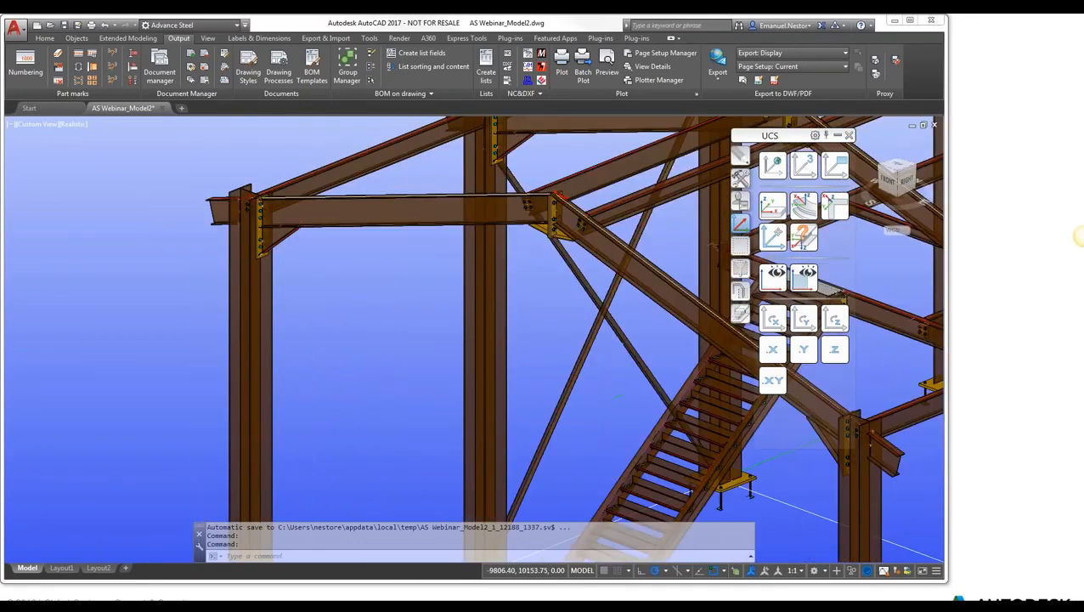
{"action": "middle_click_drag", "start_coordinate": [514, 322], "coordinate": [484, 332]}
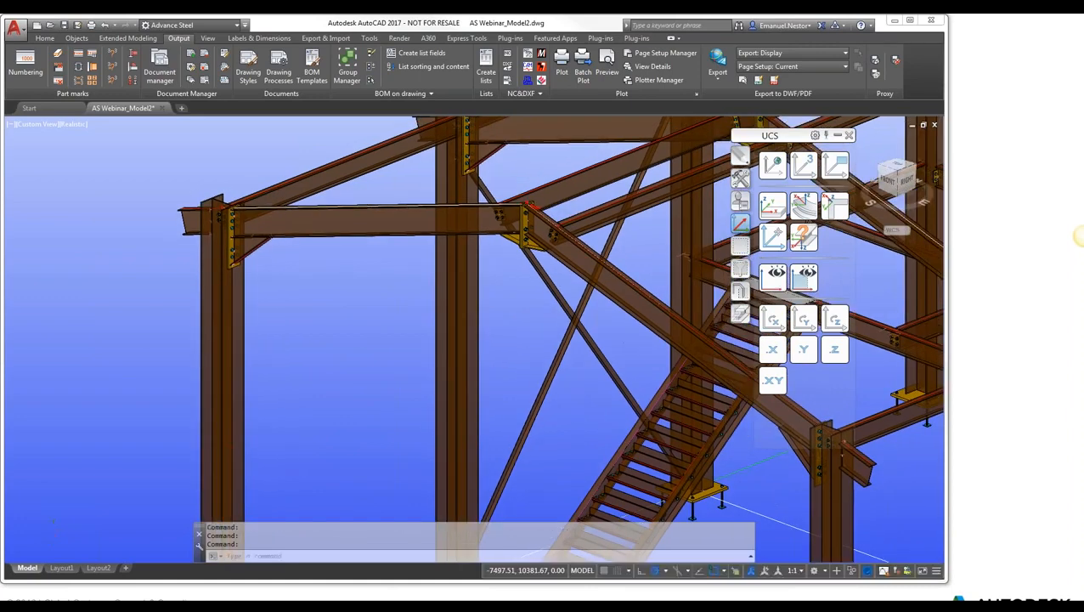
{"action": "scroll", "coordinate": [364, 261], "scroll_direction": "down", "scroll_amount": 5}
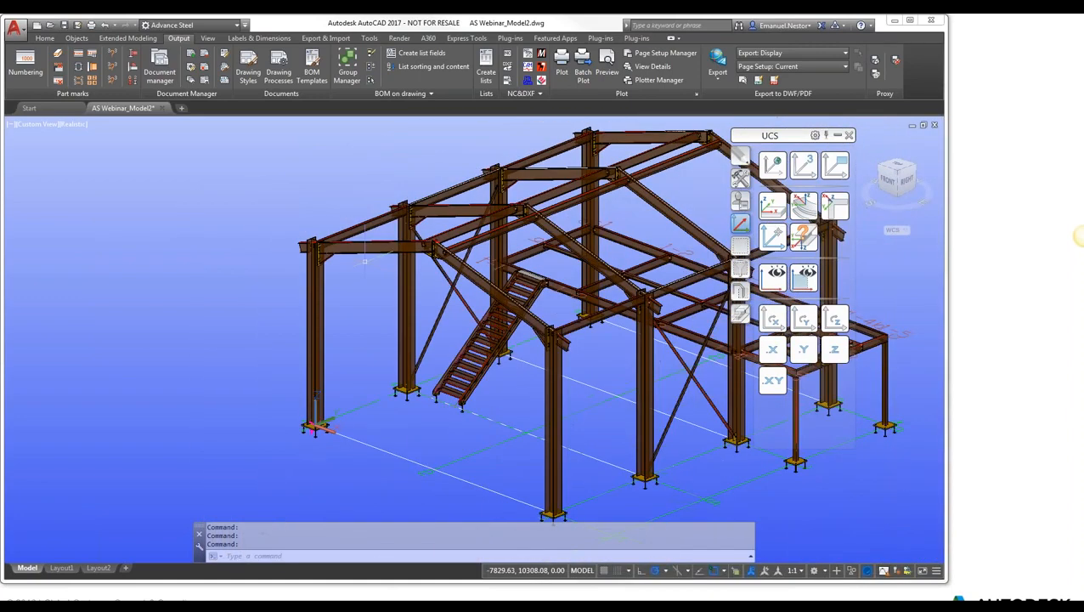
{"action": "left_click", "coordinate": [129, 40]}
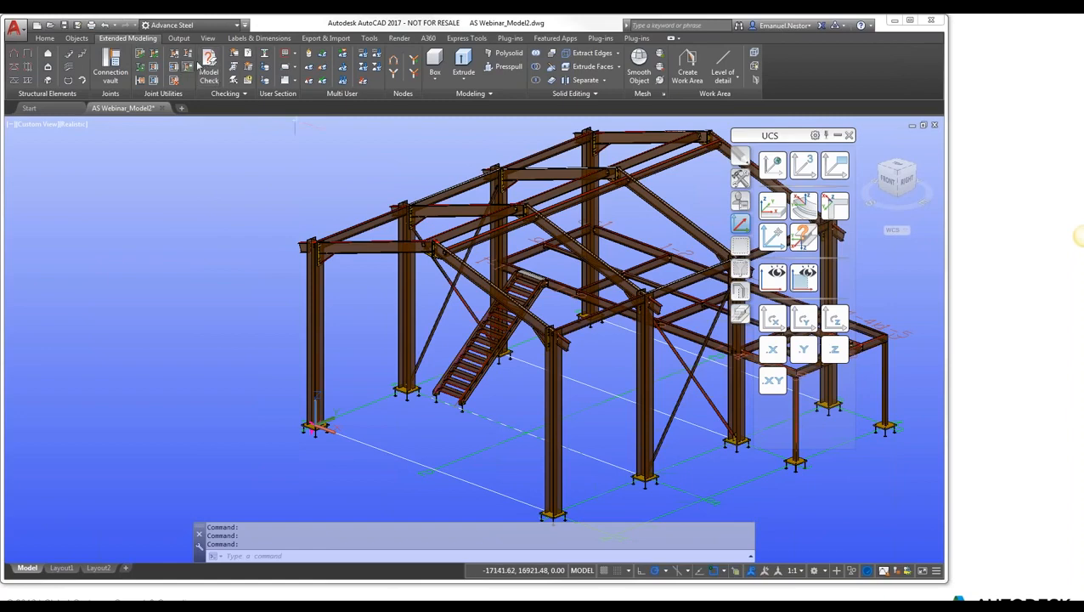
{"action": "left_click", "coordinate": [179, 39]}
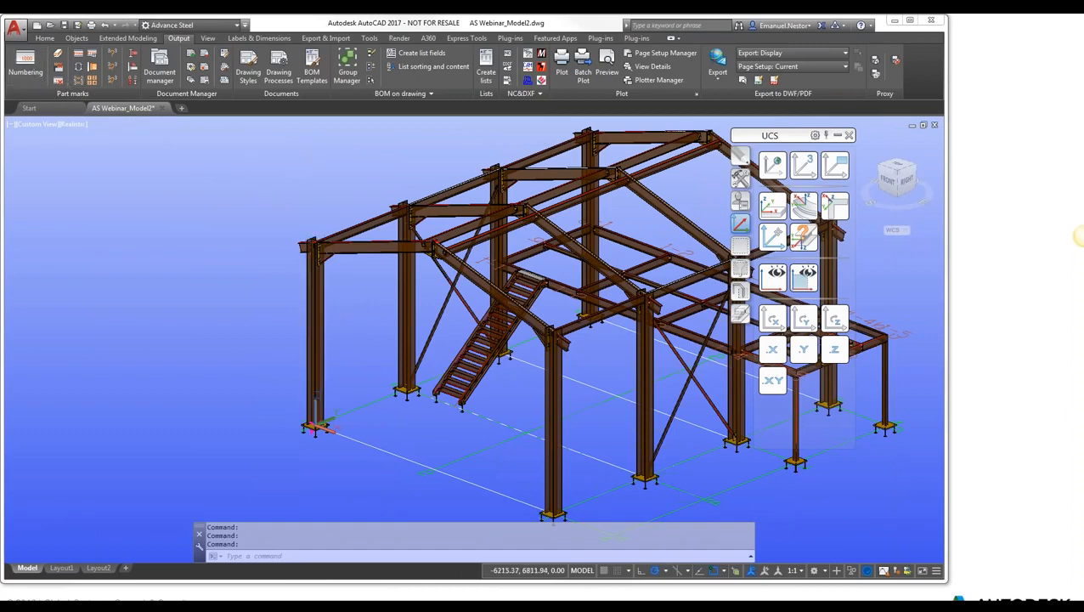
Step: Check the single part and assembly marks in the Naming properties of the corner column at the UCS origin
{"action": "double_click", "coordinate": [316, 327]}
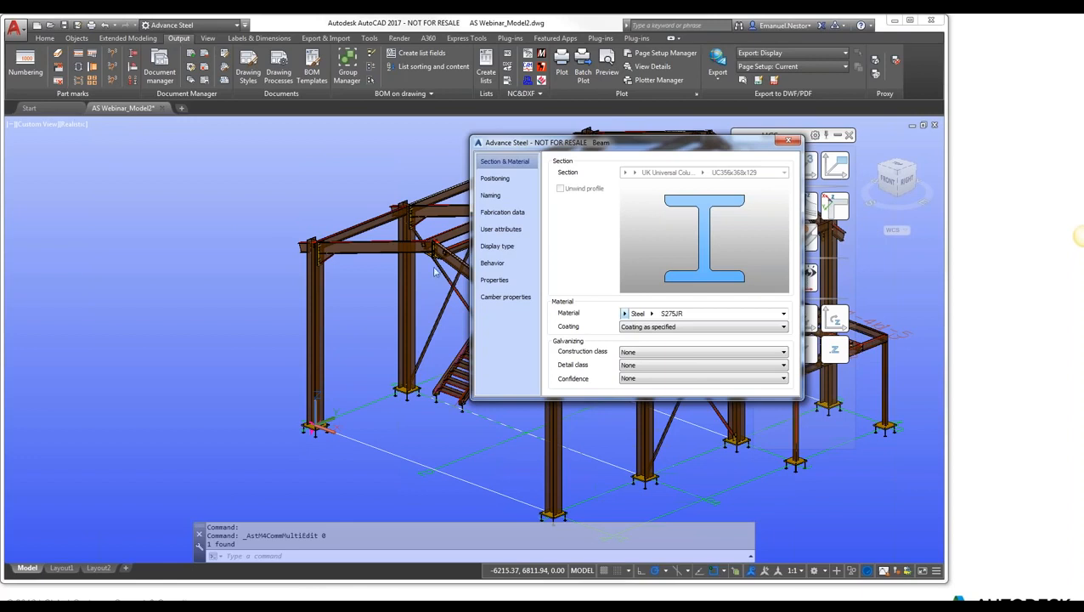
{"action": "left_click", "coordinate": [489, 195]}
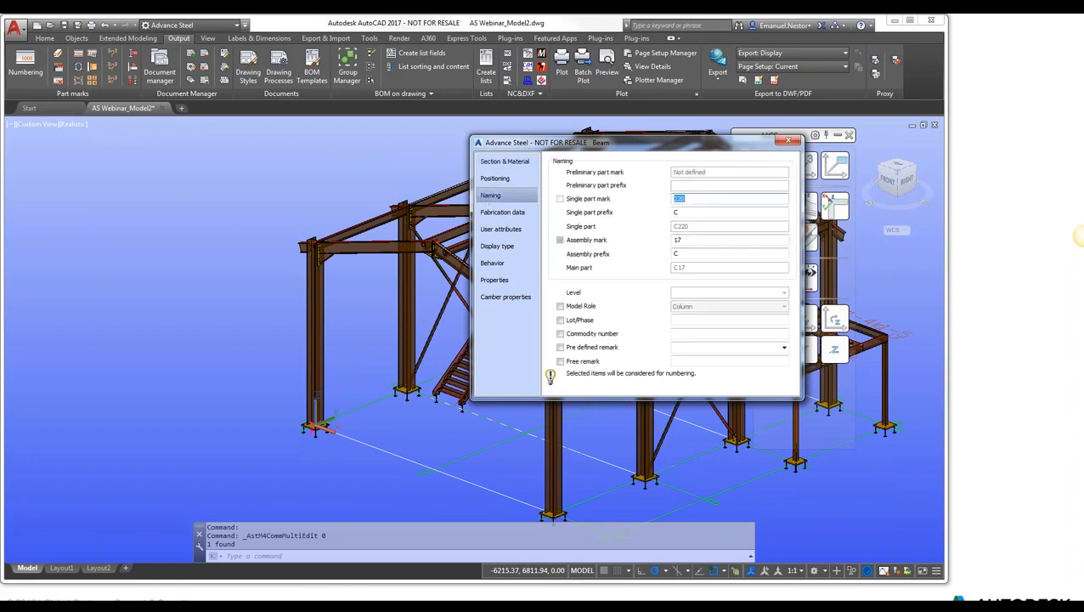
{"action": "left_click", "coordinate": [695, 242]}
{"action": "left_click_drag", "start_coordinate": [692, 141], "coordinate": [616, 131]}
{"action": "left_click", "coordinate": [711, 130]}
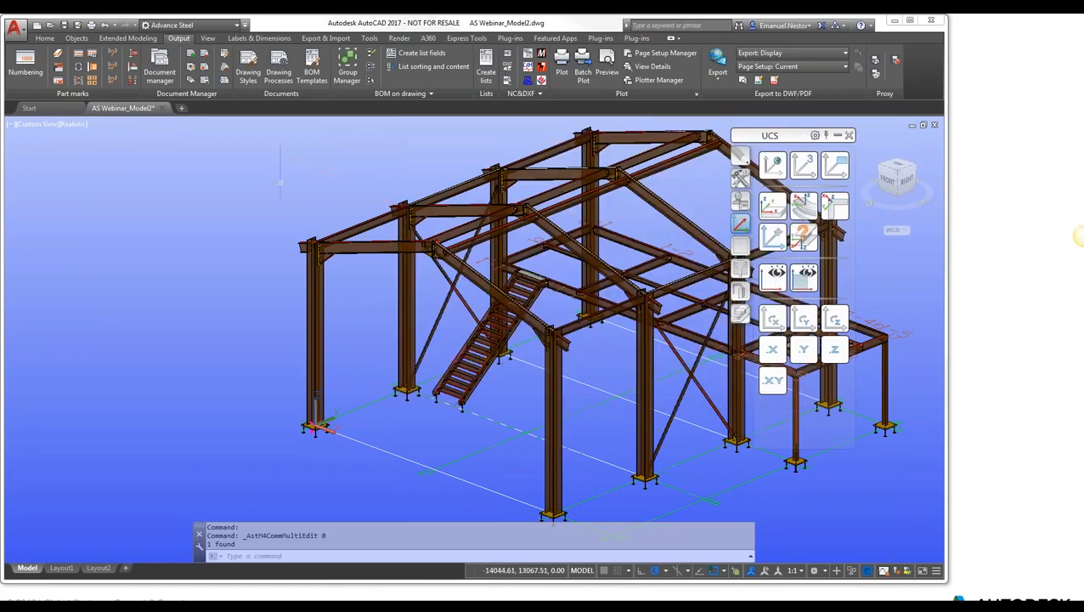
{"action": "scroll", "coordinate": [281, 182], "scroll_direction": "down", "scroll_amount": 2}
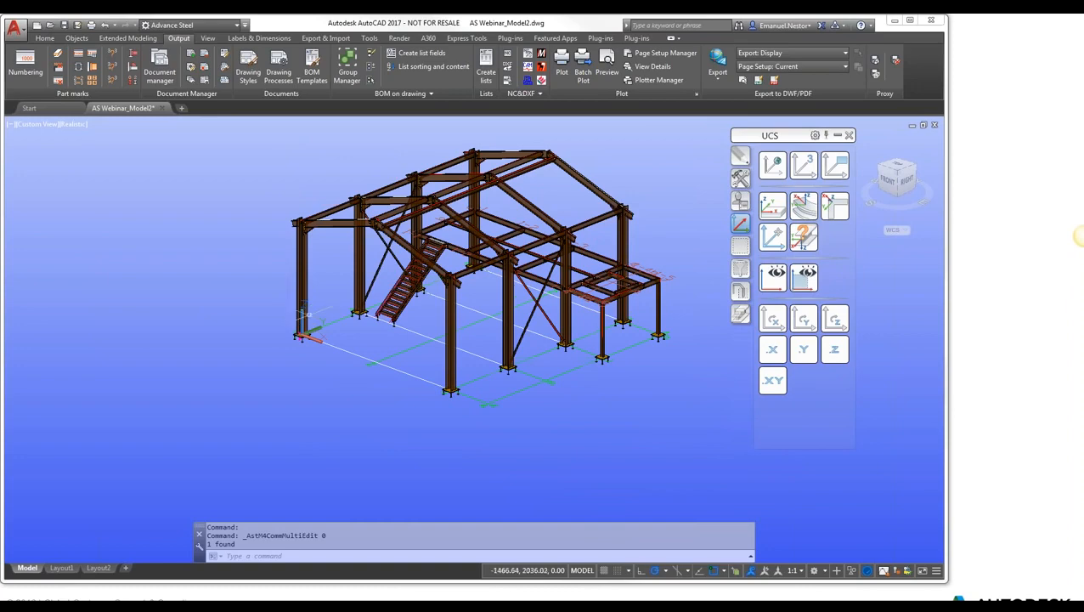
{"action": "middle_click_drag", "start_coordinate": [373, 338], "coordinate": [423, 369], "text": "shift"}
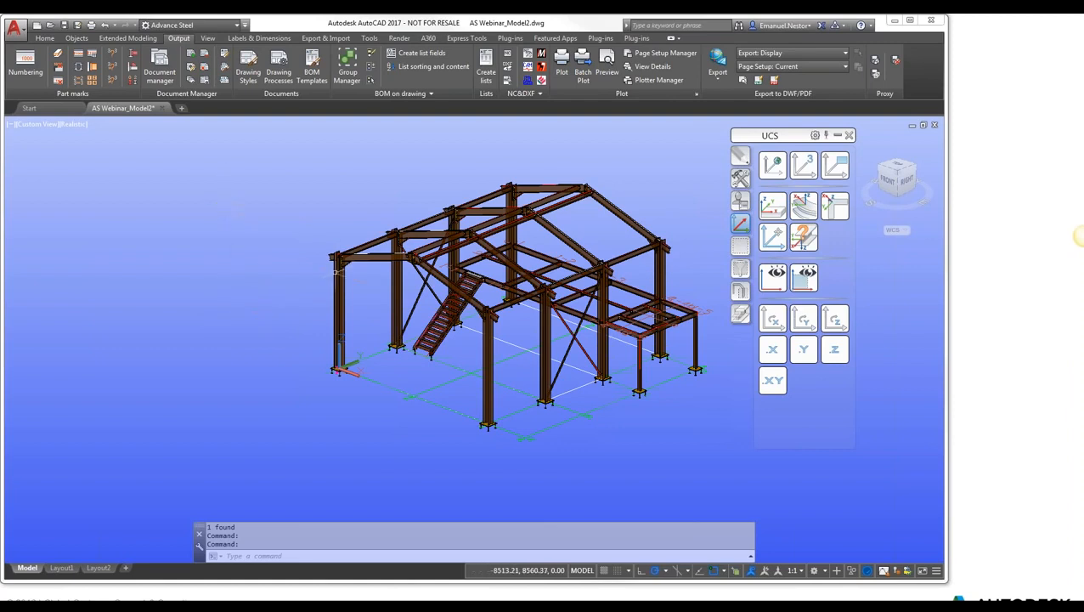
{"action": "scroll", "coordinate": [357, 268], "scroll_direction": "up", "scroll_amount": 2}
{"action": "scroll", "coordinate": [372, 259], "scroll_direction": "up", "scroll_amount": 2}
{"action": "middle_click_drag", "start_coordinate": [372, 259], "coordinate": [412, 244]}
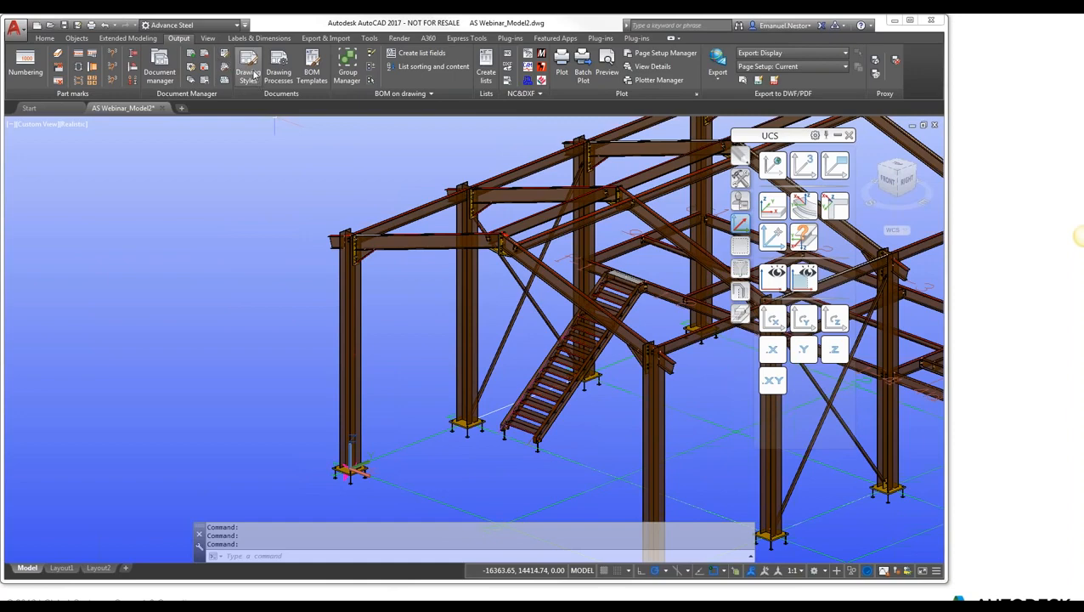
Step: Browse the drawing styles for assemblies and GA elevation views, ending at the Singlepart styles
{"action": "left_click", "coordinate": [249, 66]}
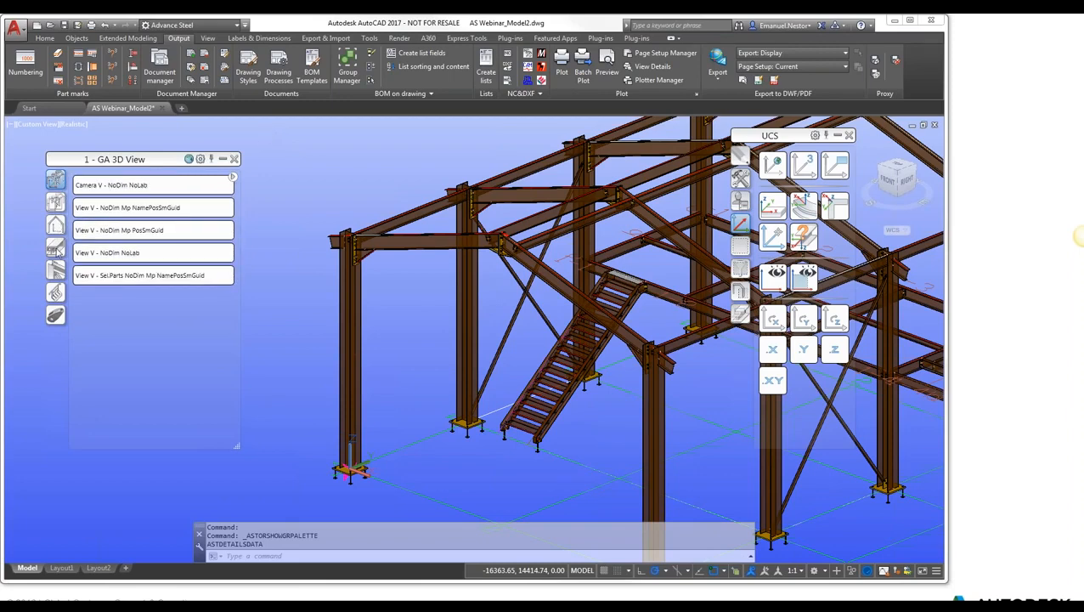
{"action": "left_click", "coordinate": [56, 270]}
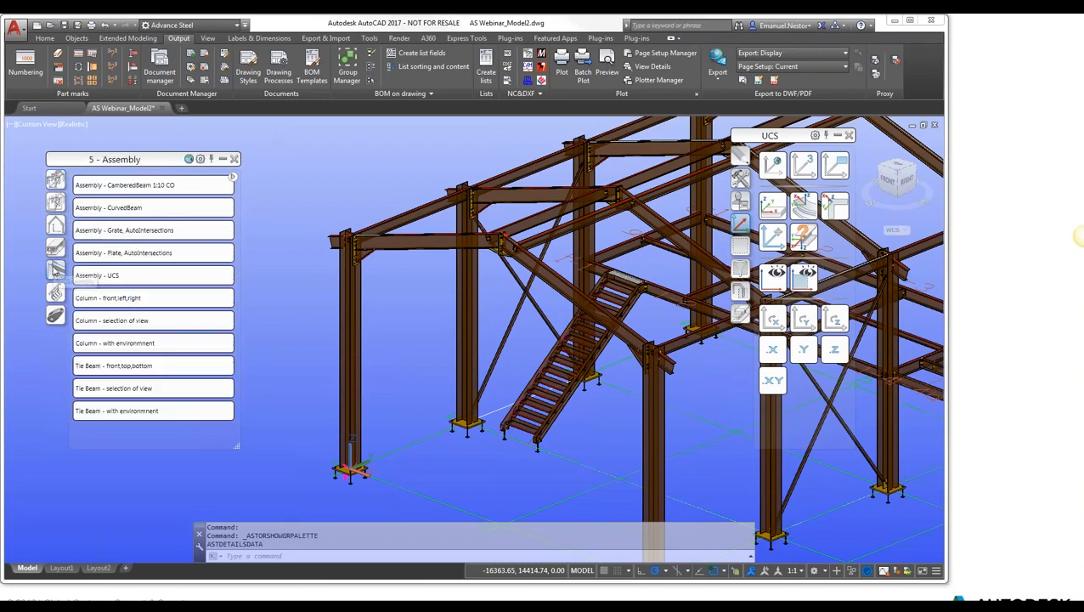
{"action": "left_click", "coordinate": [55, 247]}
{"action": "left_click", "coordinate": [55, 225]}
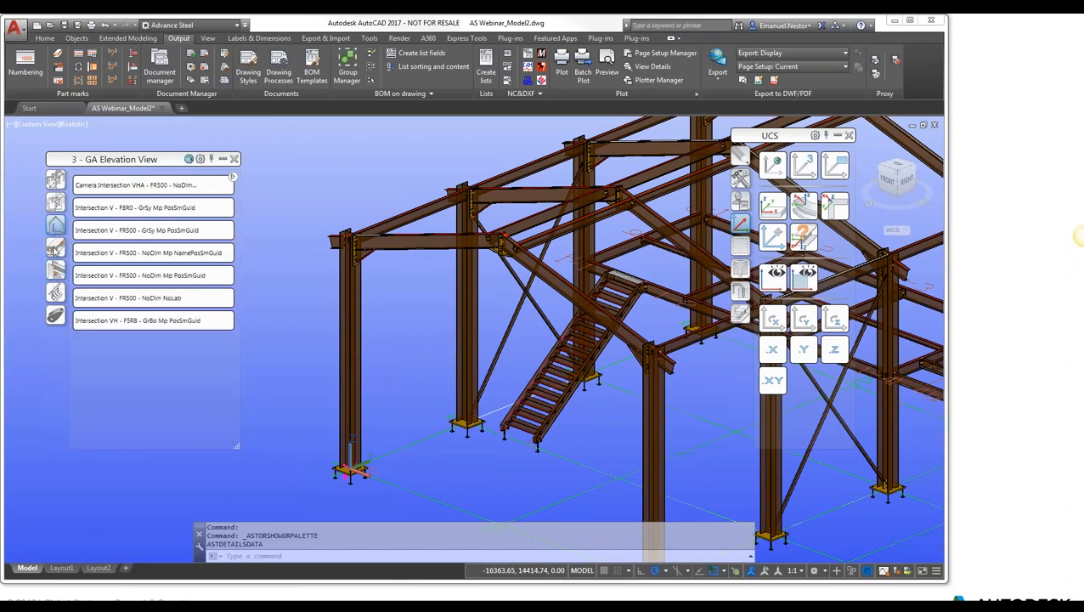
{"action": "left_click", "coordinate": [54, 247]}
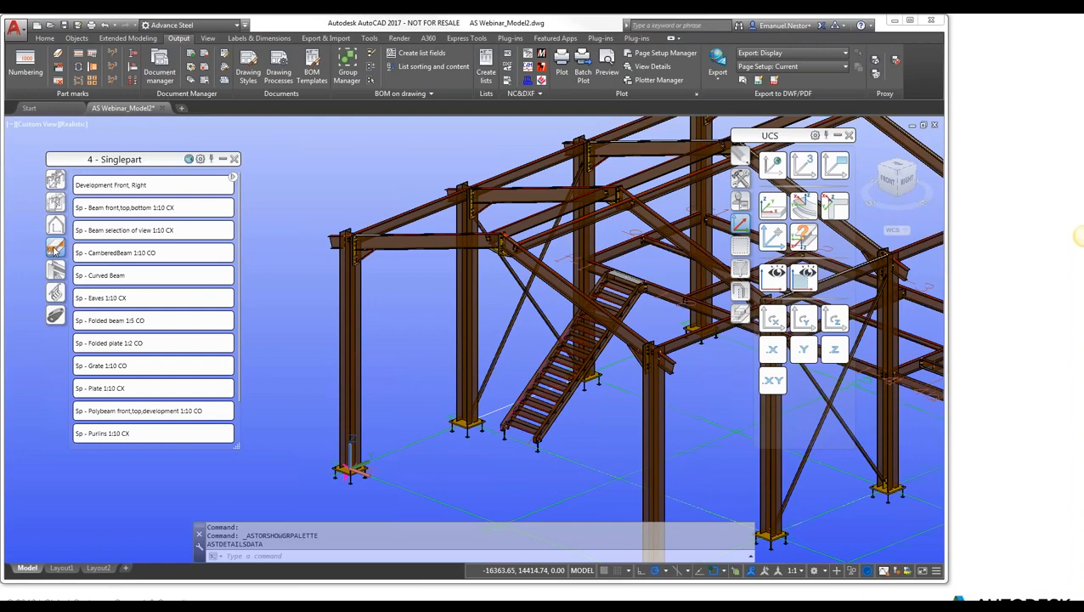
Step: Start the single part style "Sp - Beam front,top,bottom 1:10 CX" with its drawing type scale set to 1:20
{"action": "left_click", "coordinate": [142, 208]}
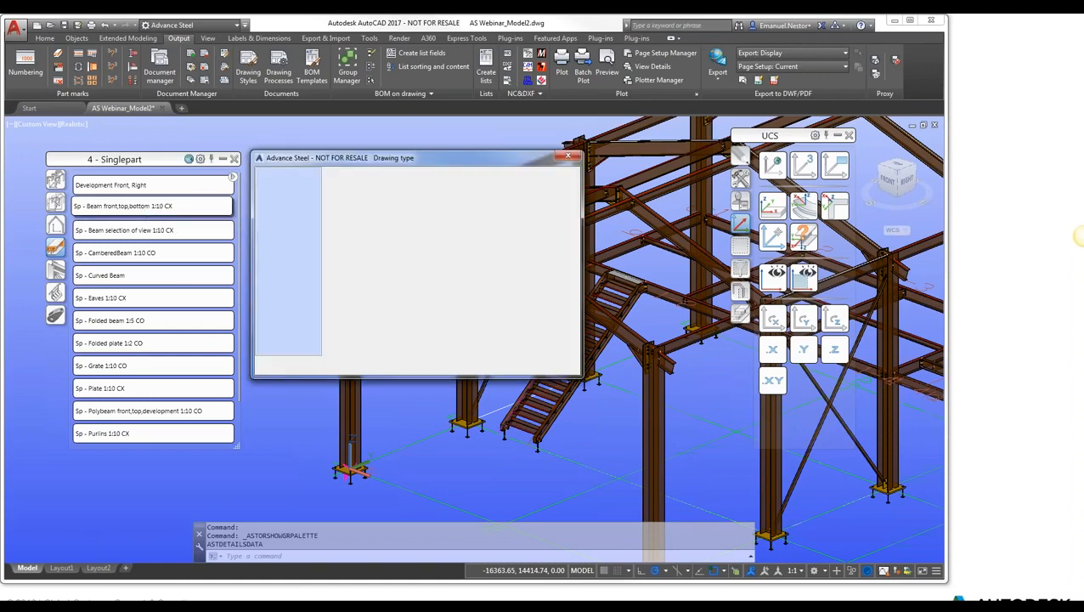
{"action": "mouse_move", "coordinate": [300, 160]}
{"action": "left_mouse_down"}
{"action": "mouse_move", "coordinate": [455, 156]}
{"action": "mouse_move", "coordinate": [404, 153]}
{"action": "left_mouse_up"}
{"action": "left_click", "coordinate": [487, 274]}
{"action": "left_click", "coordinate": [491, 286]}
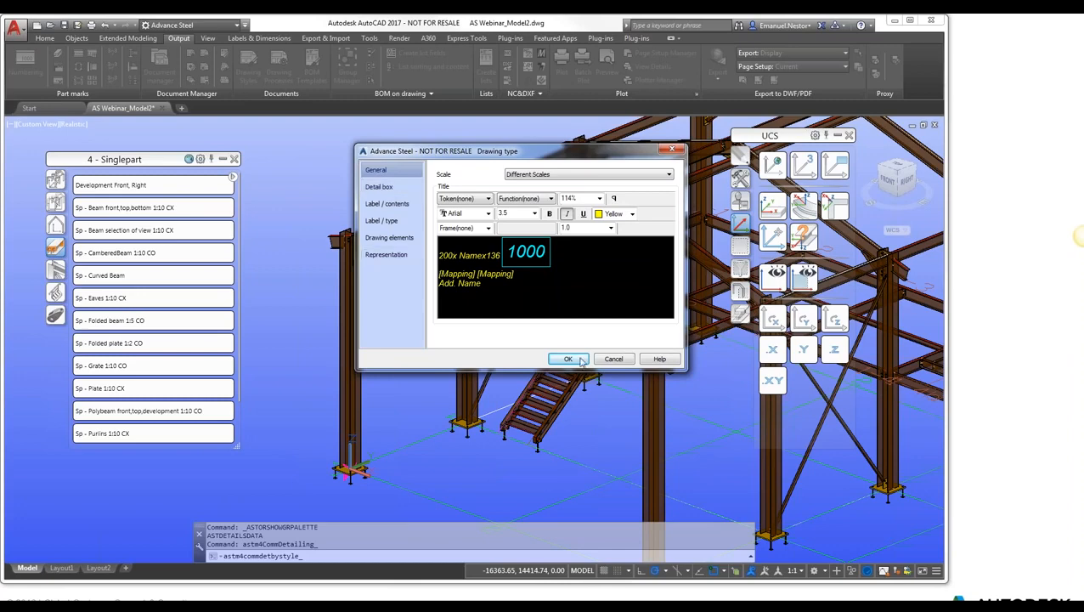
{"action": "left_click", "coordinate": [536, 175]}
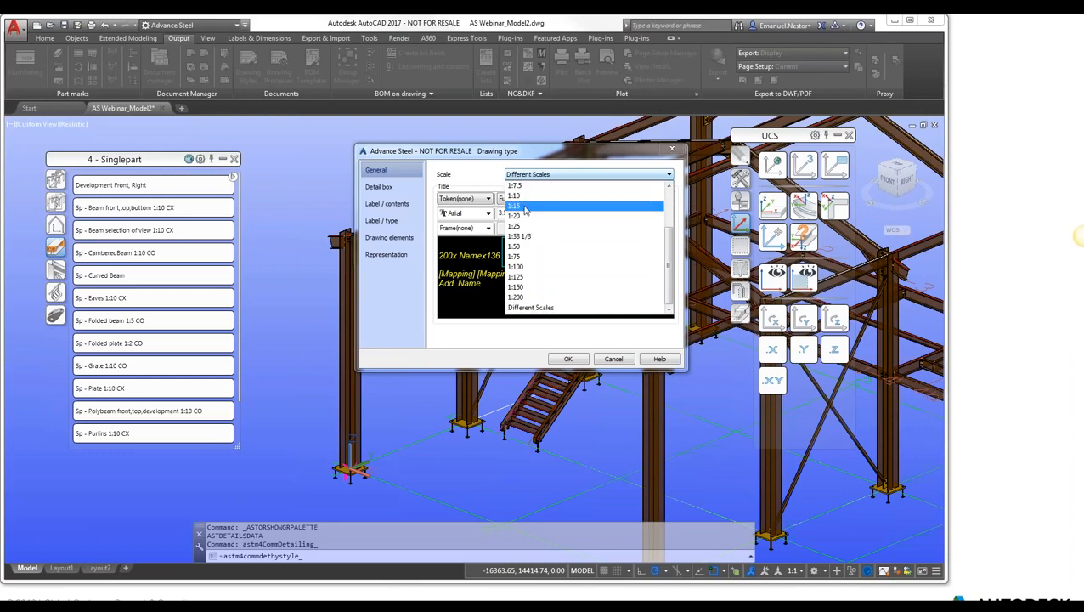
{"action": "left_click", "coordinate": [518, 216]}
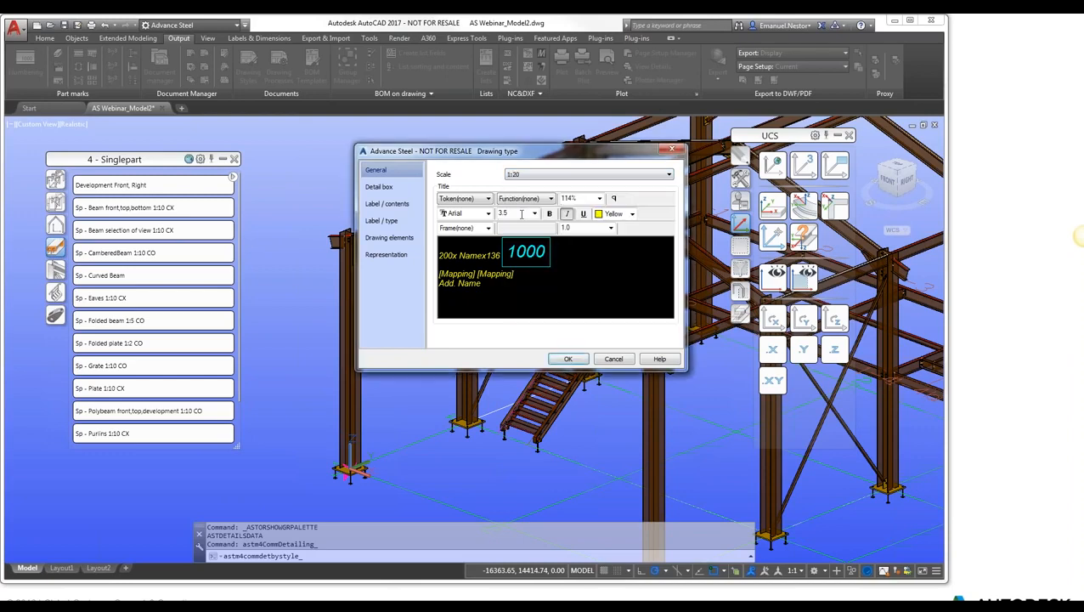
{"action": "left_click", "coordinate": [568, 359]}
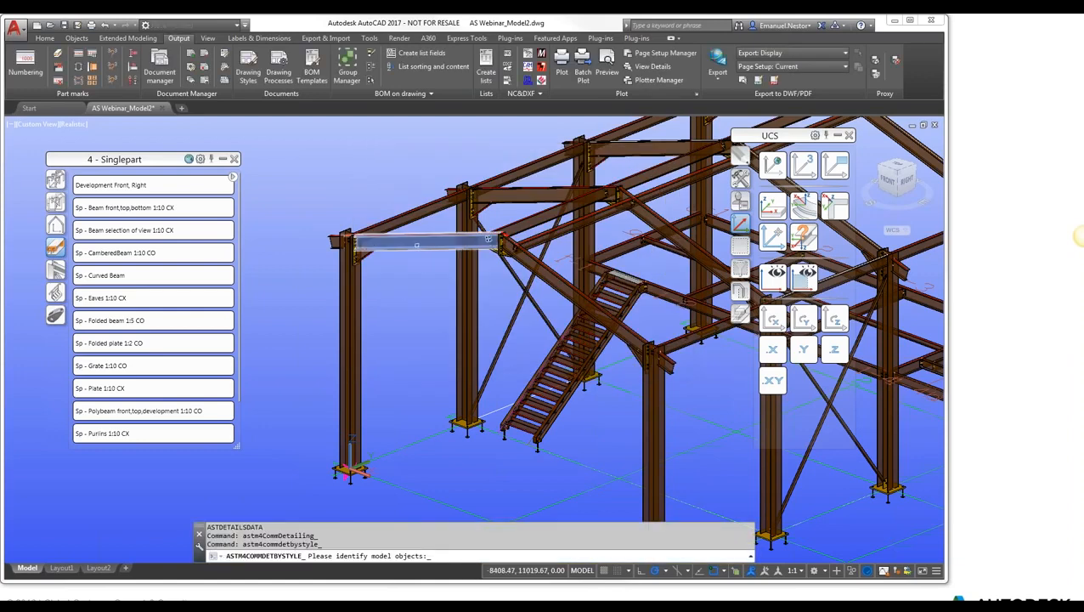
Step: Detail the first frame's upper beam at the corner column into new drawing 001, using the ASDETPROTO-A4.dwg prototype
{"action": "left_click", "coordinate": [416, 244]}
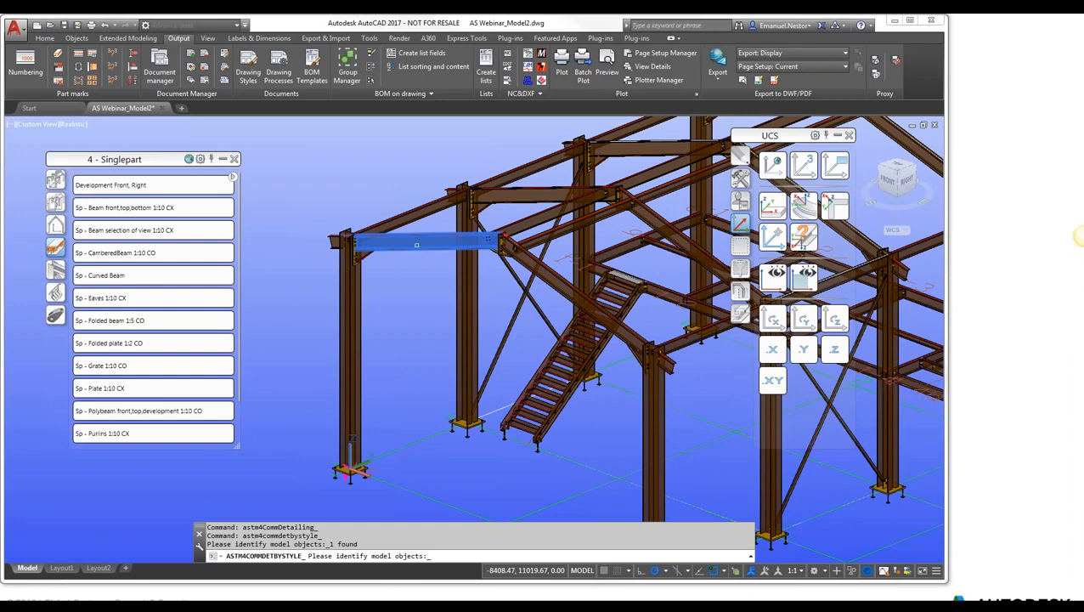
{"action": "key", "text": "Return"}
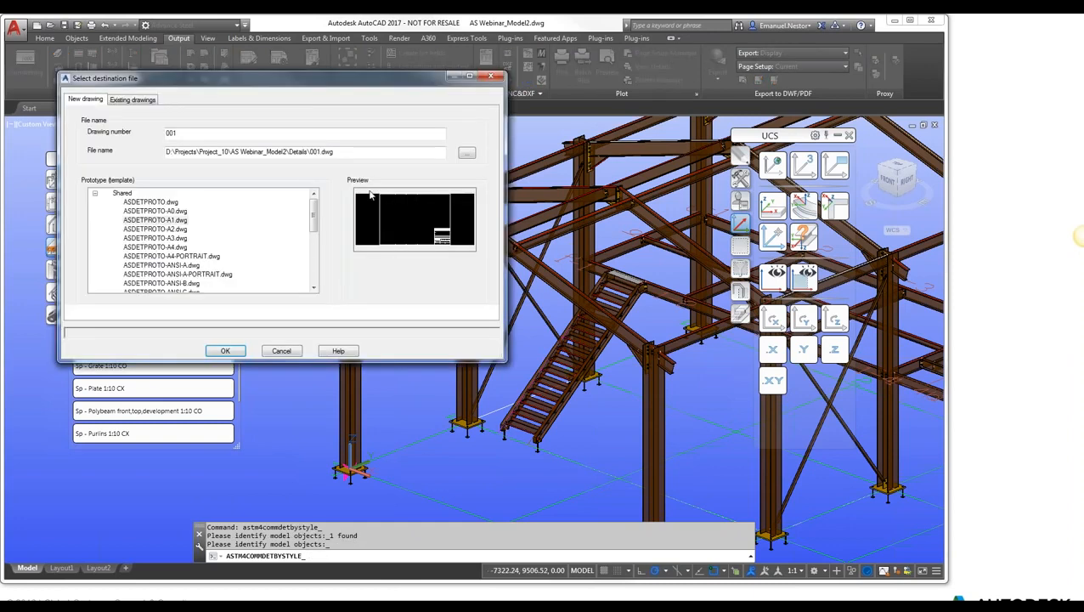
{"action": "left_click_drag", "start_coordinate": [331, 85], "coordinate": [498, 126]}
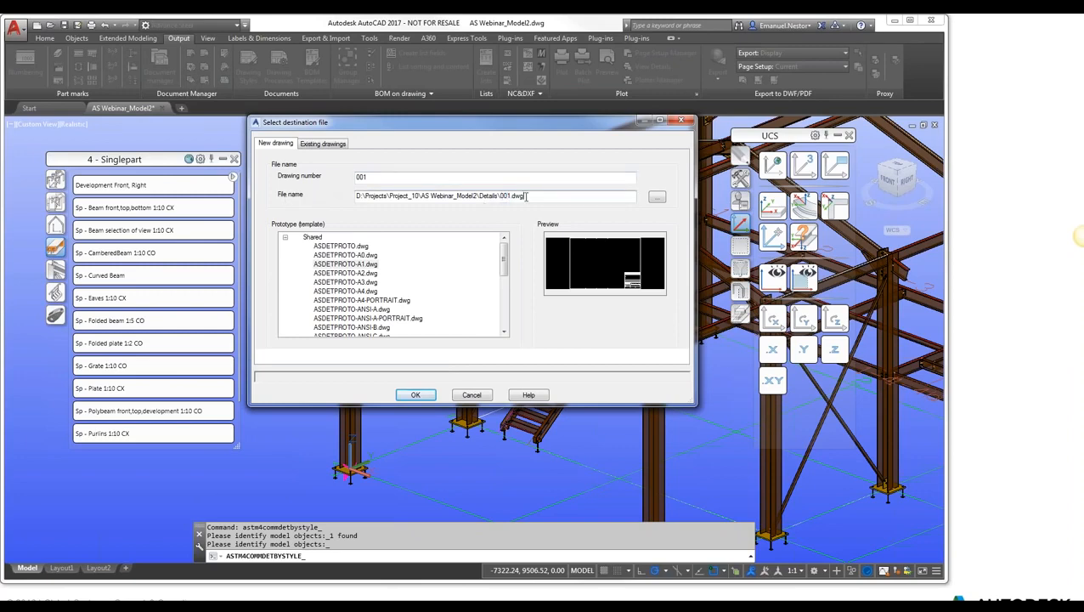
{"action": "left_click", "coordinate": [344, 272]}
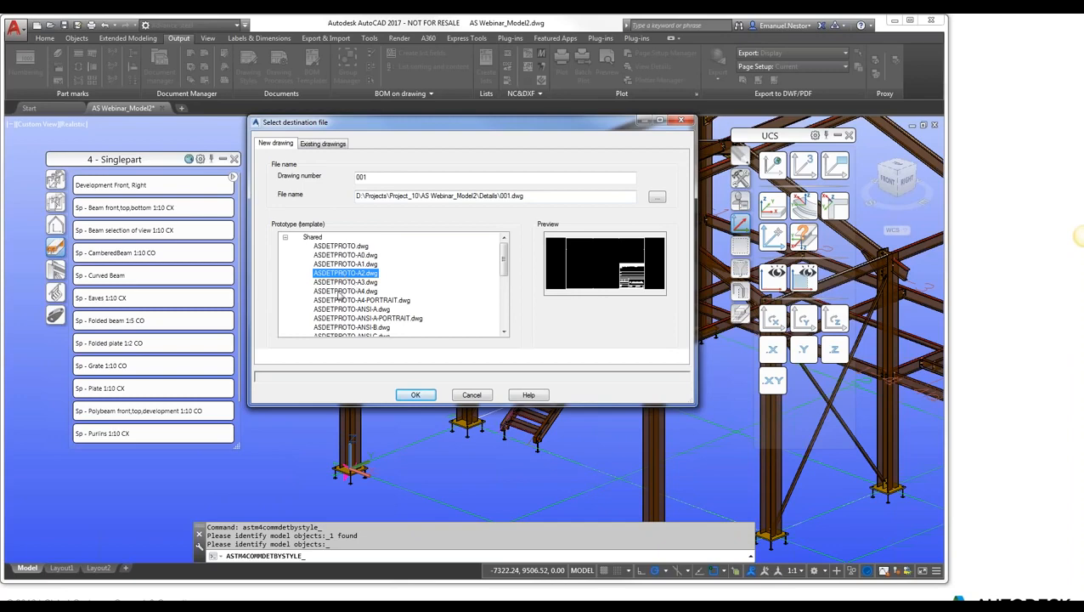
{"action": "left_click", "coordinate": [341, 292]}
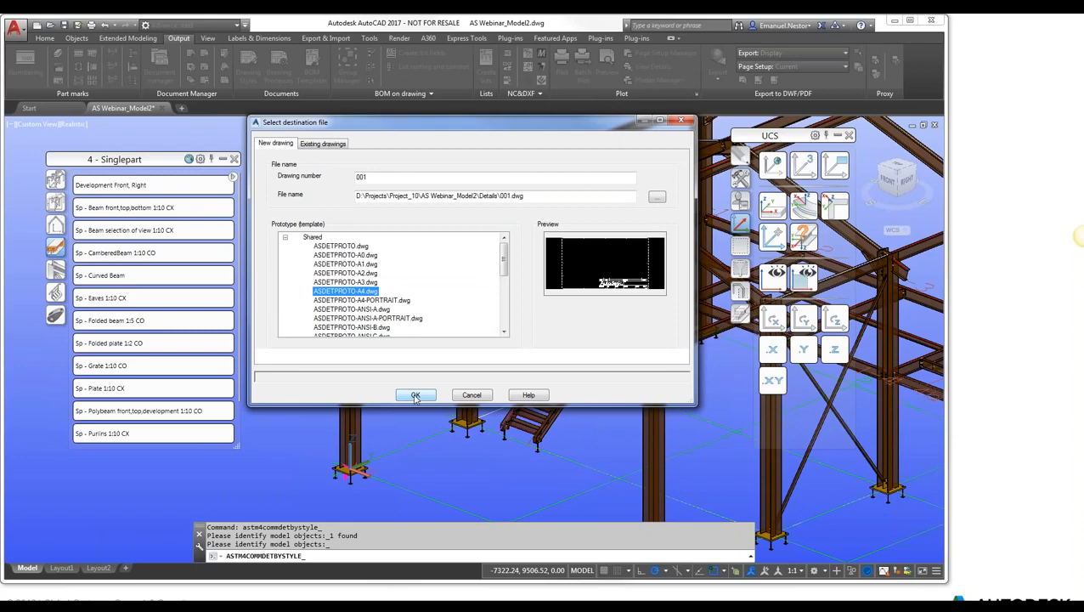
{"action": "left_click_drag", "start_coordinate": [504, 260], "coordinate": [505, 282]}
{"action": "left_click", "coordinate": [364, 265]}
{"action": "left_click", "coordinate": [372, 274]}
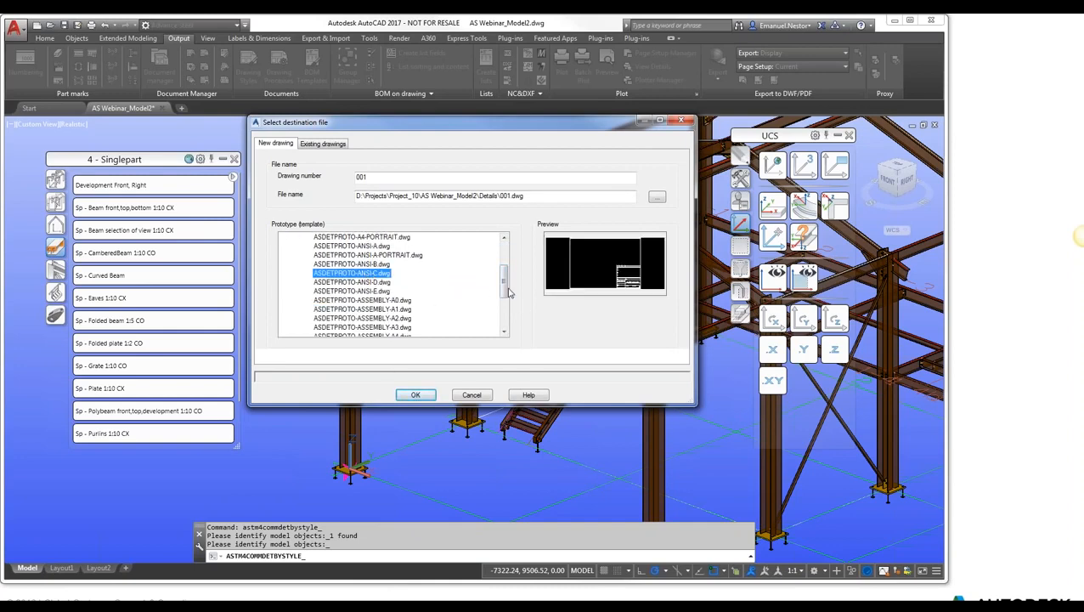
{"action": "scroll", "coordinate": [503, 287], "scroll_direction": "up", "scroll_amount": 2}
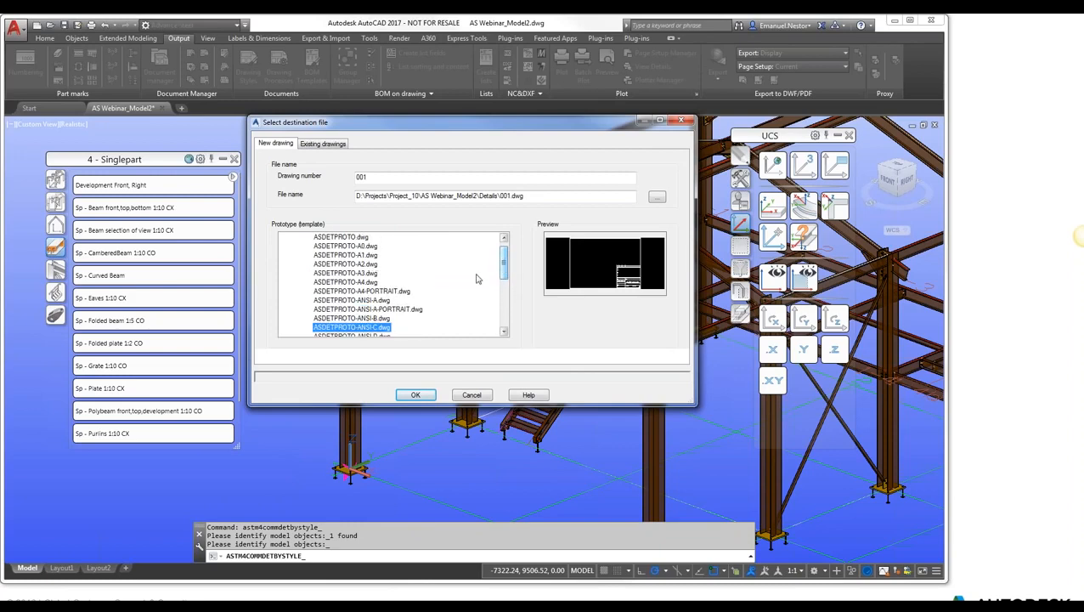
{"action": "left_click", "coordinate": [372, 283]}
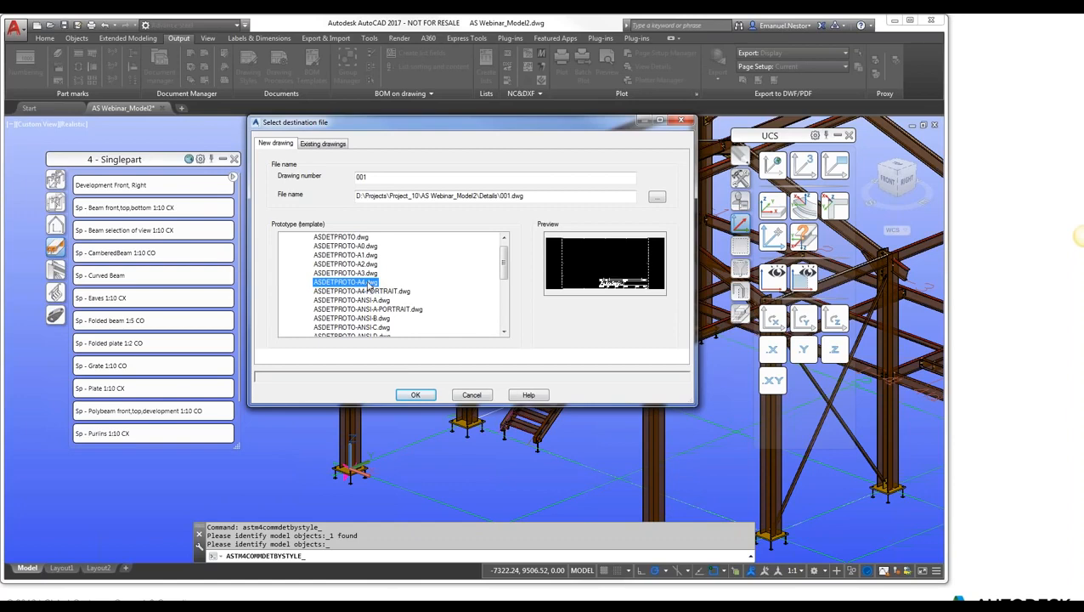
{"action": "left_click", "coordinate": [416, 395]}
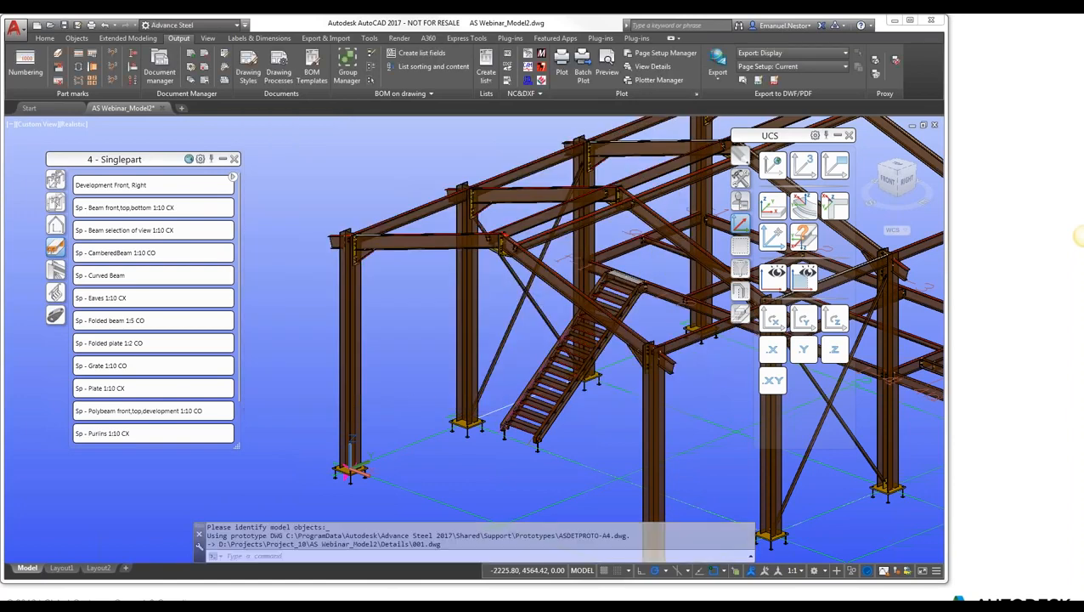
Step: Open the Document Manager and expand the Details branch down to the up-to-date drawings
{"action": "left_click_drag", "start_coordinate": [442, 543], "coordinate": [219, 544]}
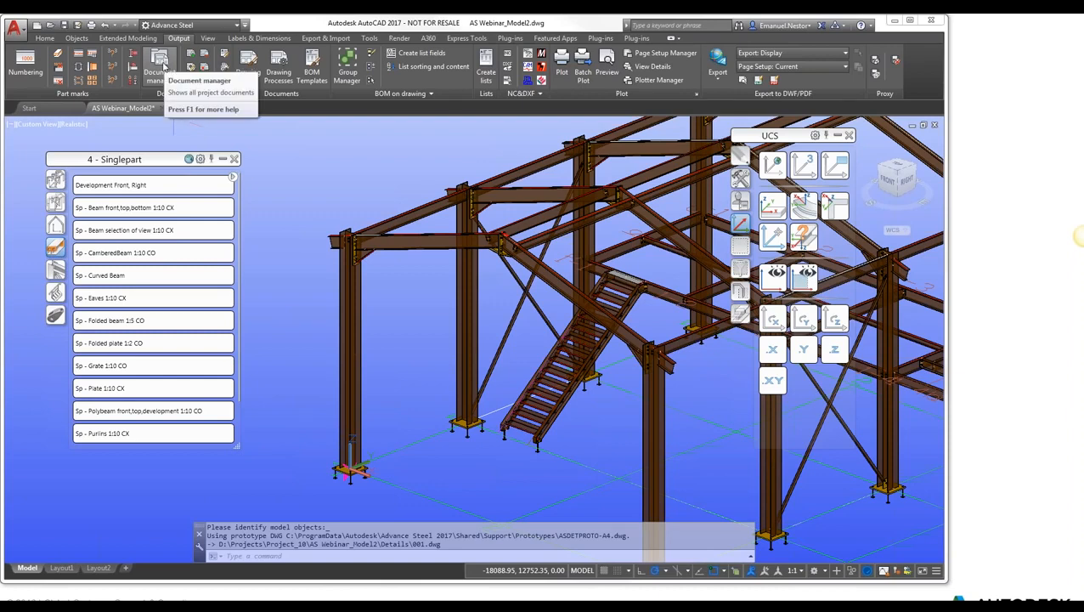
{"action": "left_click", "coordinate": [163, 65]}
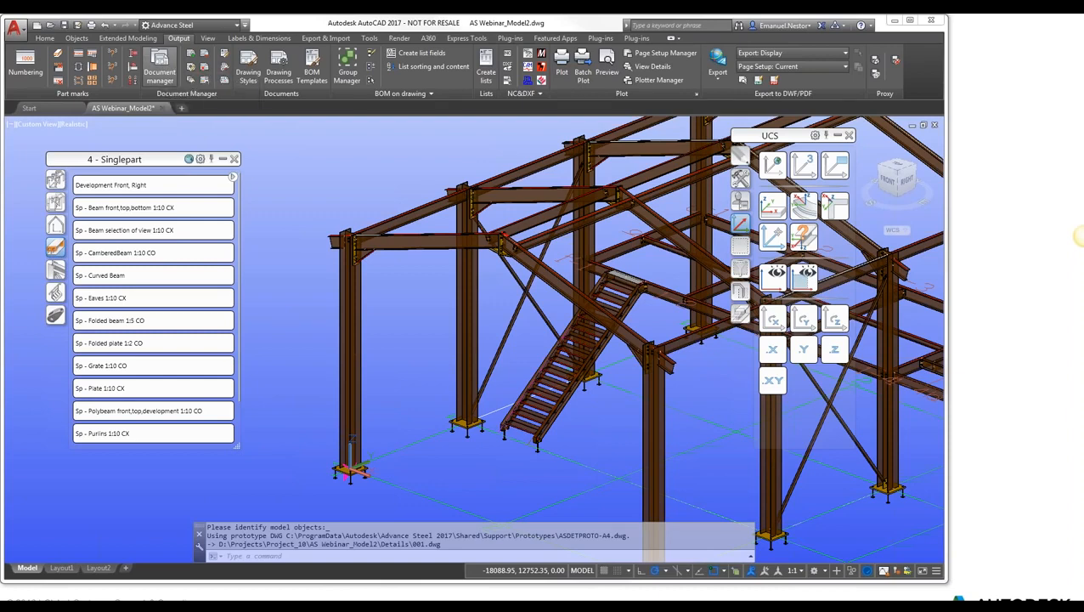
{"action": "left_click_drag", "start_coordinate": [218, 139], "coordinate": [221, 121]}
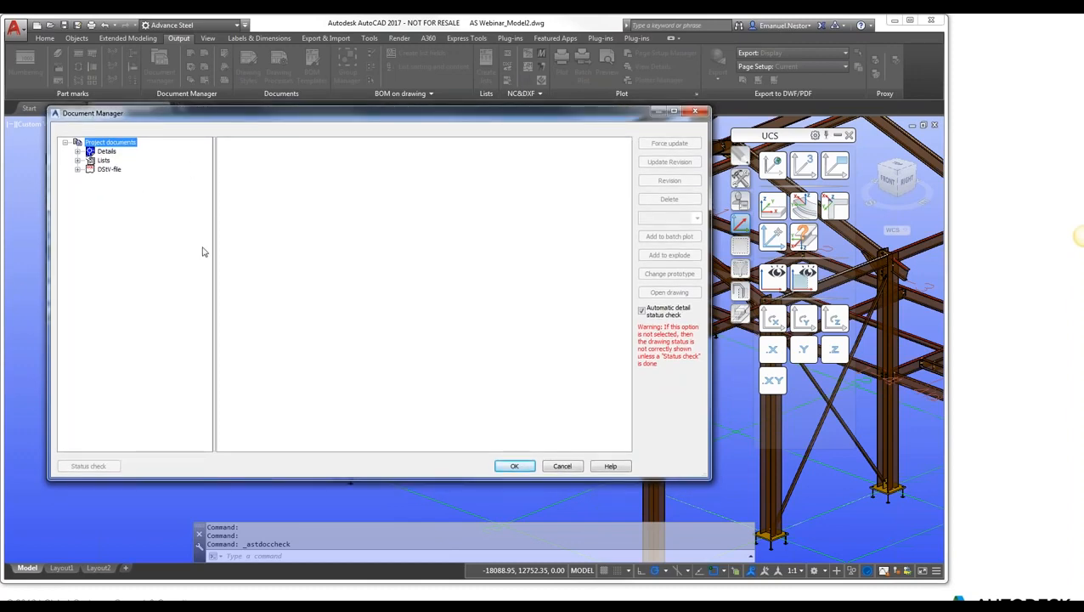
{"action": "left_click", "coordinate": [77, 152]}
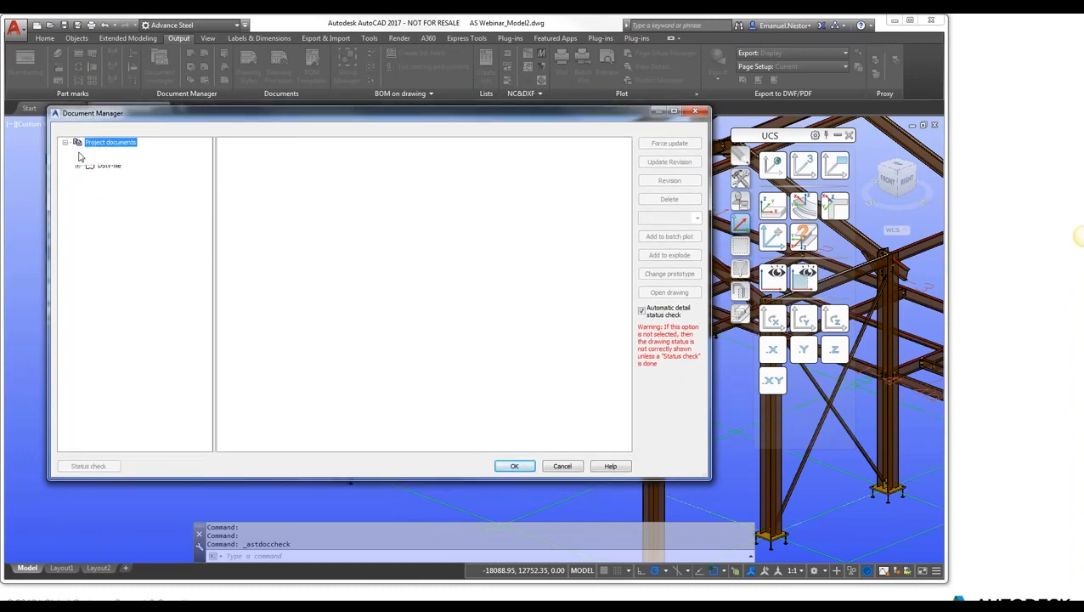
{"action": "left_click", "coordinate": [90, 160]}
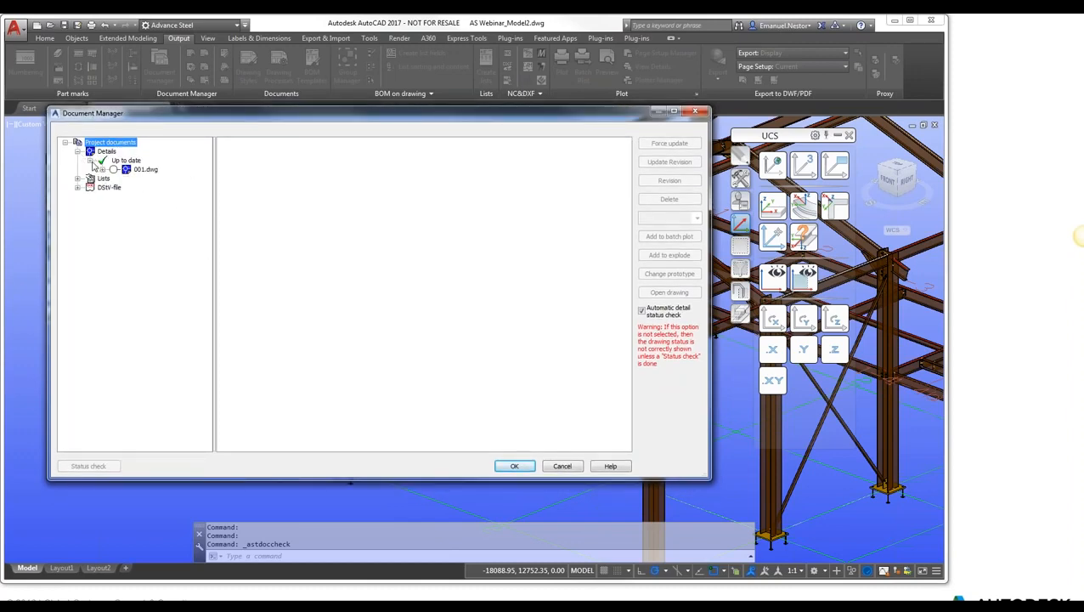
Step: Open the beam detail 001.dwg from the Document Manager, look over its dimensioned view, and close the drawing with its changes saved
{"action": "left_click", "coordinate": [136, 170]}
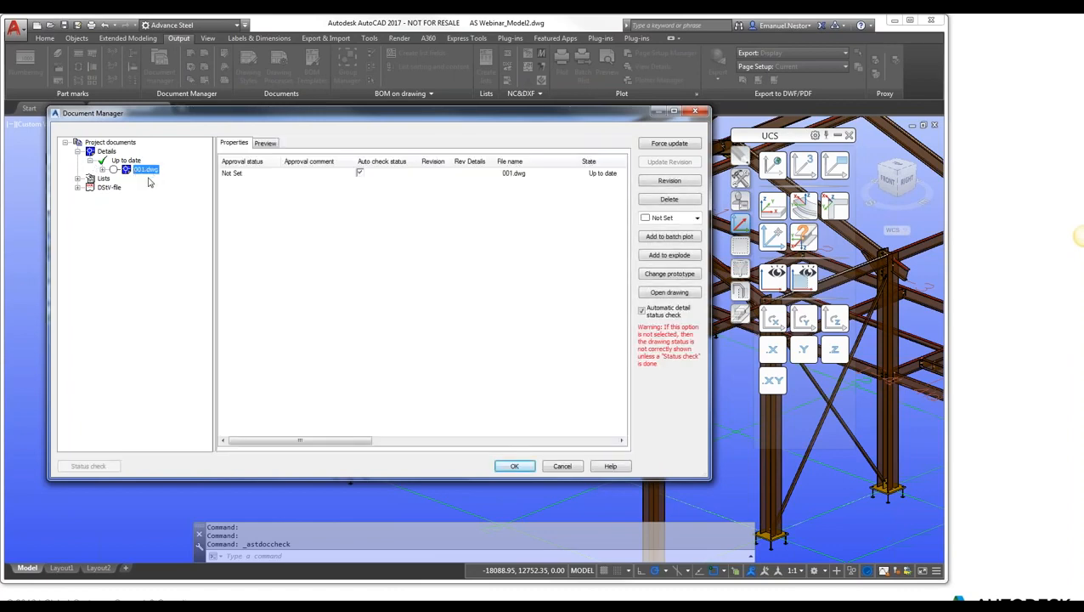
{"action": "left_click", "coordinate": [661, 293]}
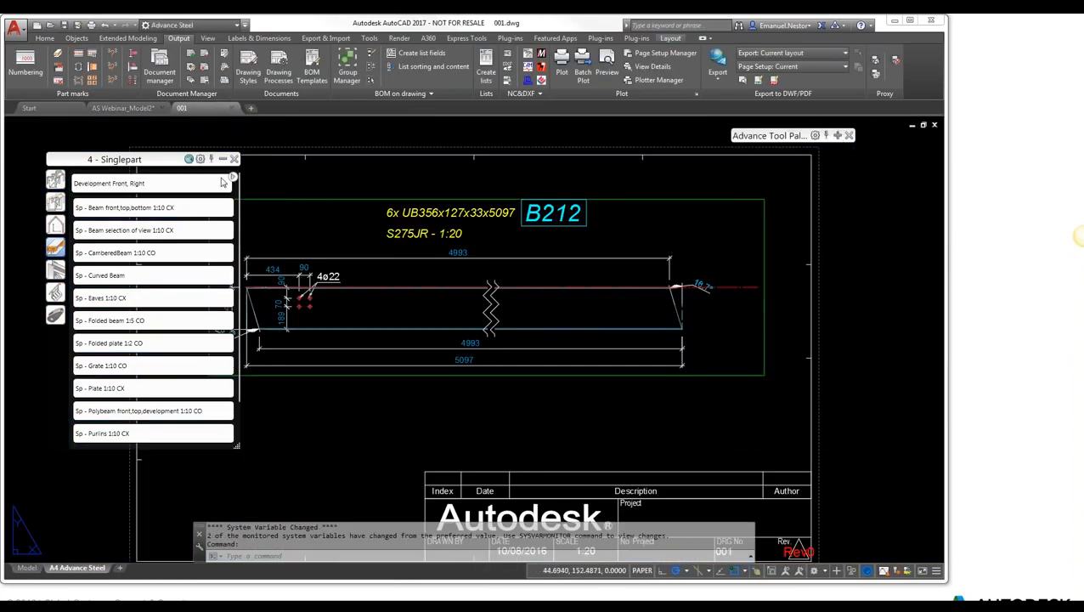
{"action": "scroll", "coordinate": [465, 260], "scroll_direction": "down", "scroll_amount": 3}
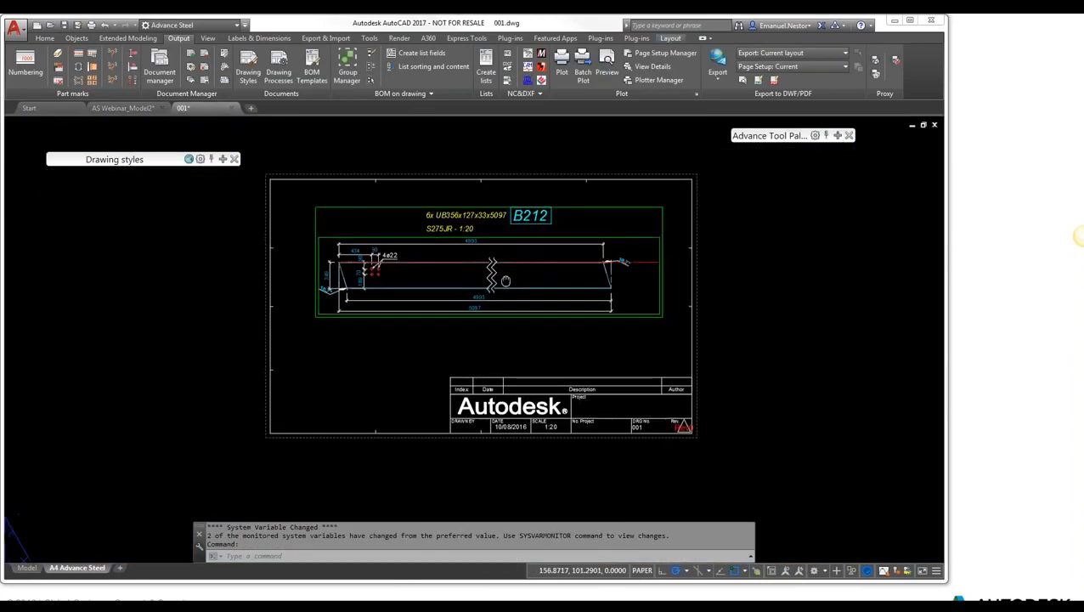
{"action": "scroll", "coordinate": [415, 302], "scroll_direction": "up", "scroll_amount": 2}
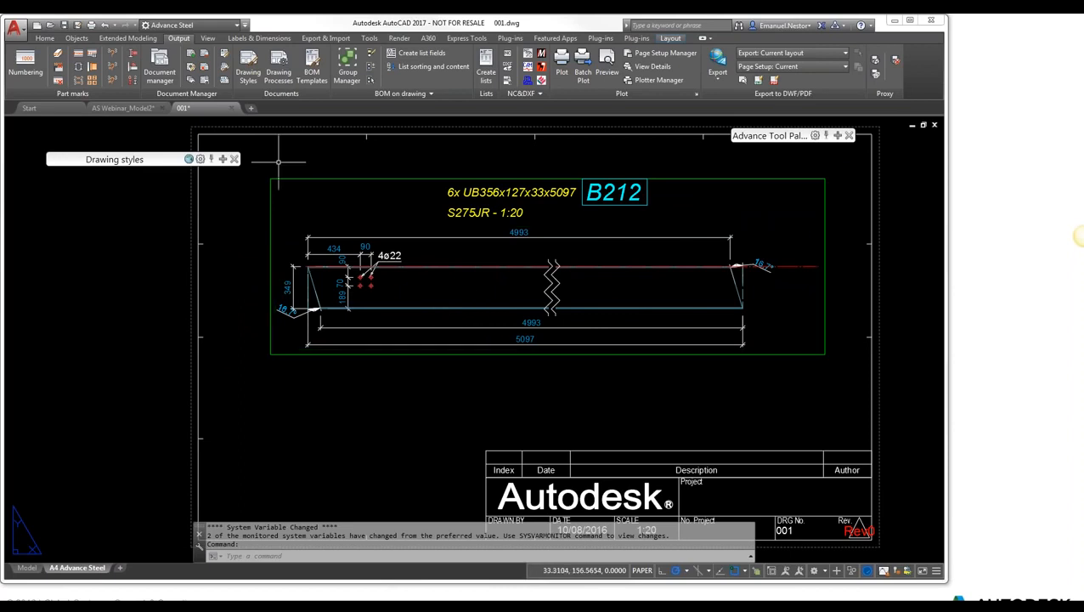
{"action": "left_click", "coordinate": [232, 109]}
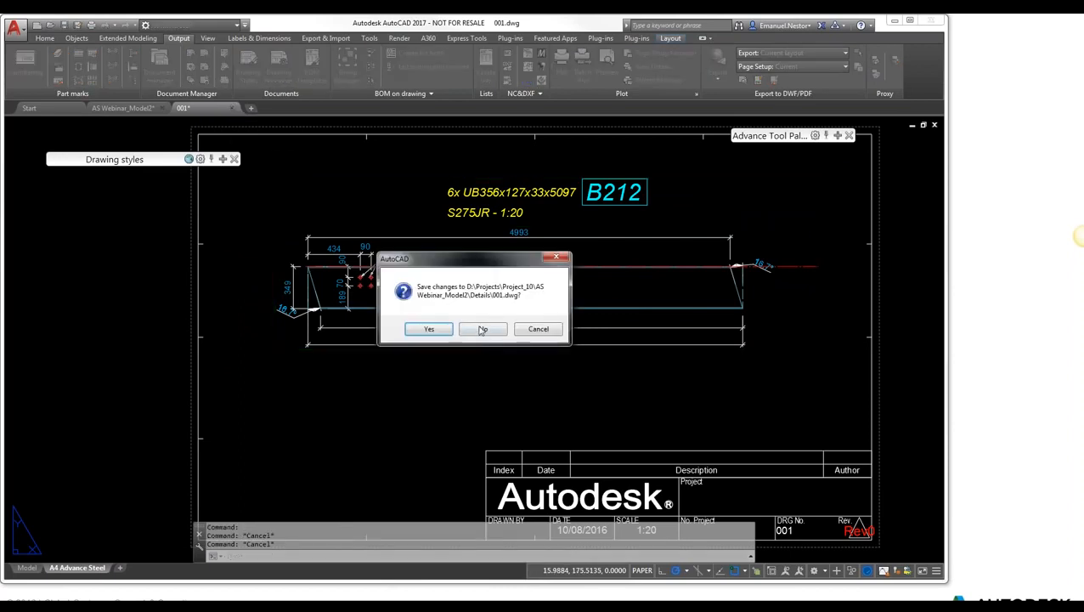
{"action": "left_click", "coordinate": [429, 331]}
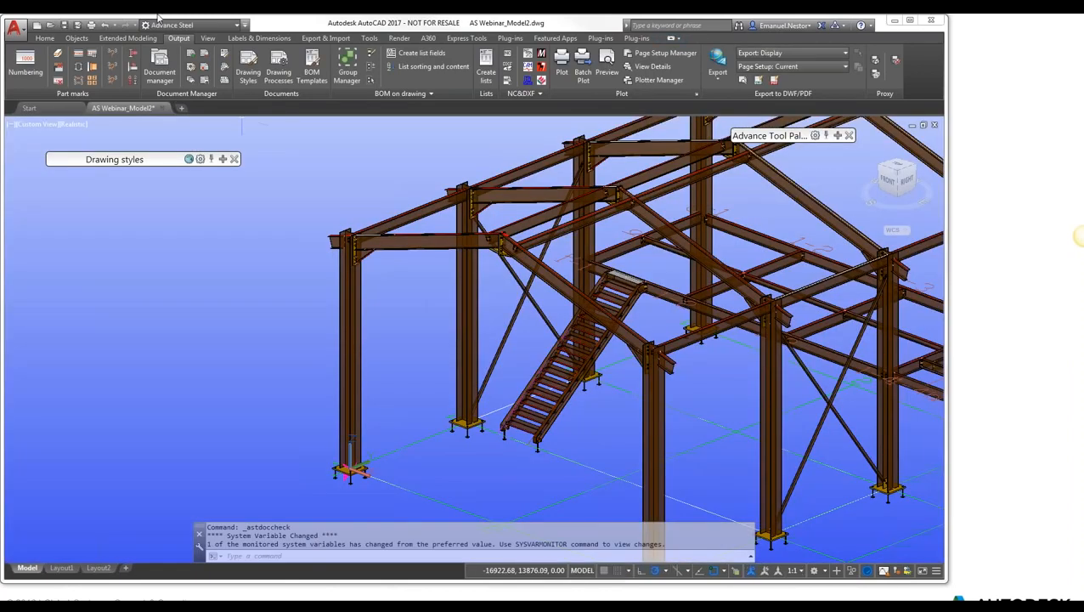
Step: Inspect the section and material properties of one stair tread in the lower part of the flight, and keep that tread selected
{"action": "left_click", "coordinate": [222, 159]}
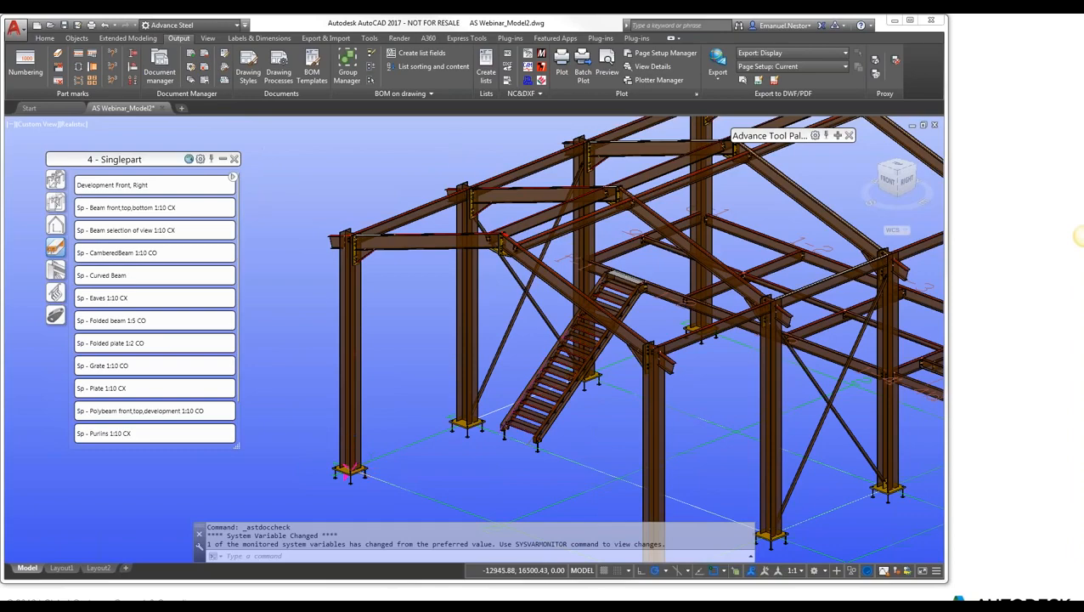
{"action": "scroll", "coordinate": [463, 152], "scroll_direction": "down", "scroll_amount": 3}
{"action": "middle_click_drag", "start_coordinate": [519, 326], "coordinate": [559, 379], "text": "shift"}
{"action": "scroll", "coordinate": [470, 252], "scroll_direction": "up", "scroll_amount": 4}
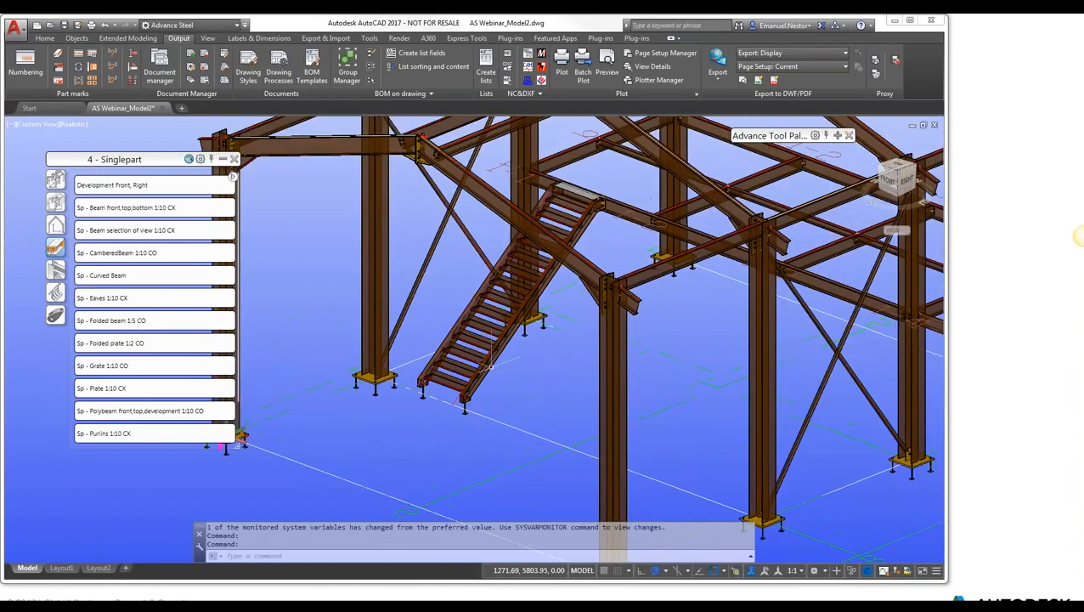
{"action": "scroll", "coordinate": [459, 301], "scroll_direction": "up", "scroll_amount": 5}
{"action": "left_click", "coordinate": [463, 316]}
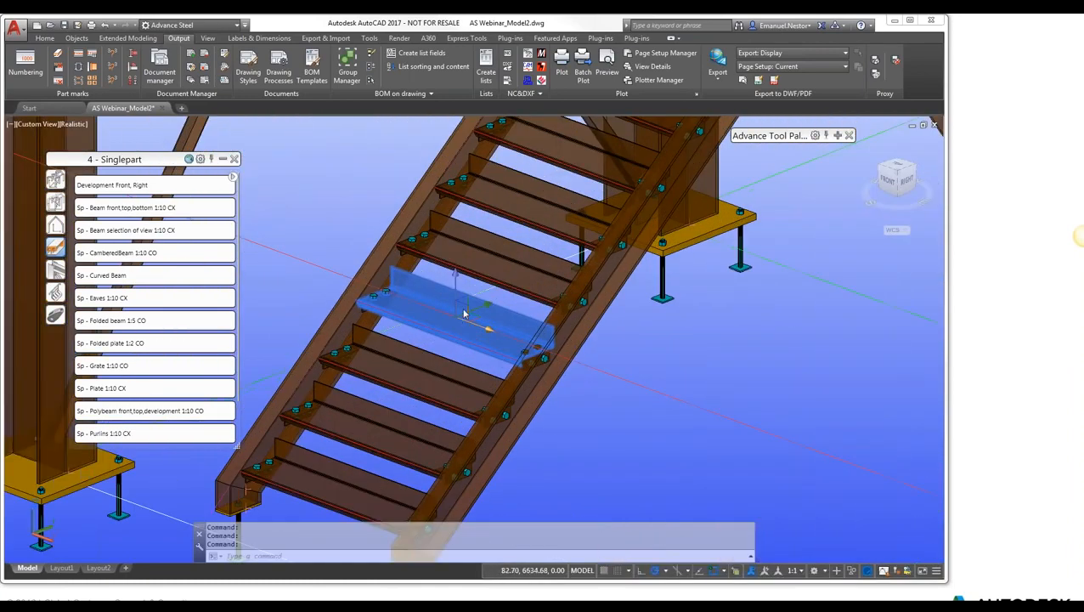
{"action": "double_click", "coordinate": [429, 285]}
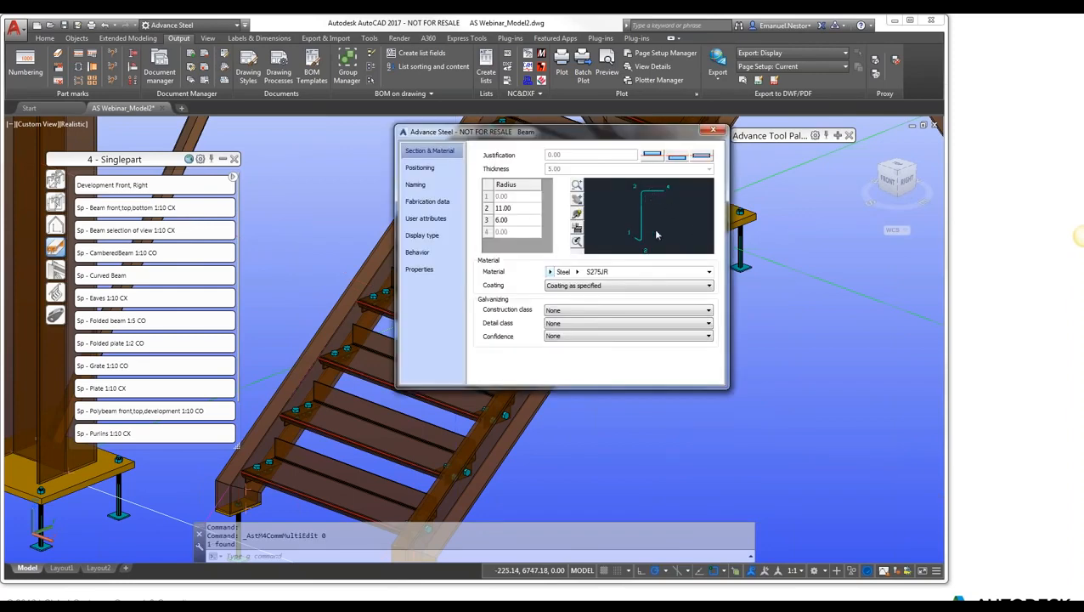
{"action": "left_click", "coordinate": [716, 130]}
{"action": "left_click", "coordinate": [463, 312]}
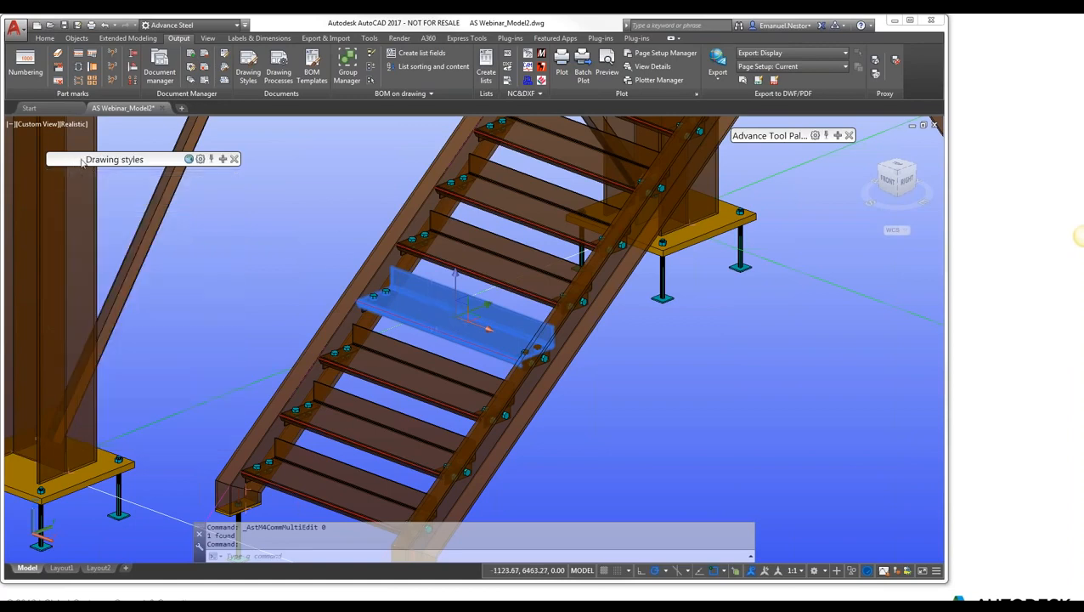
Step: Check the drawing type settings of the "Development Front, Right" single part style and expand the previews and descriptions of the styles
{"action": "mouse_move", "coordinate": [81, 163]}
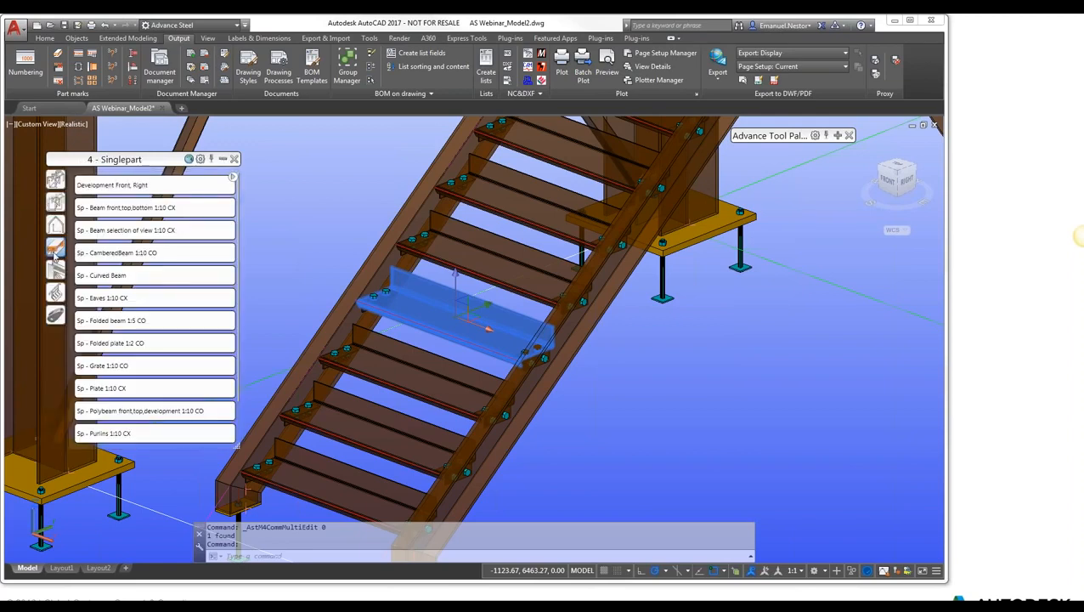
{"action": "left_click", "coordinate": [99, 184]}
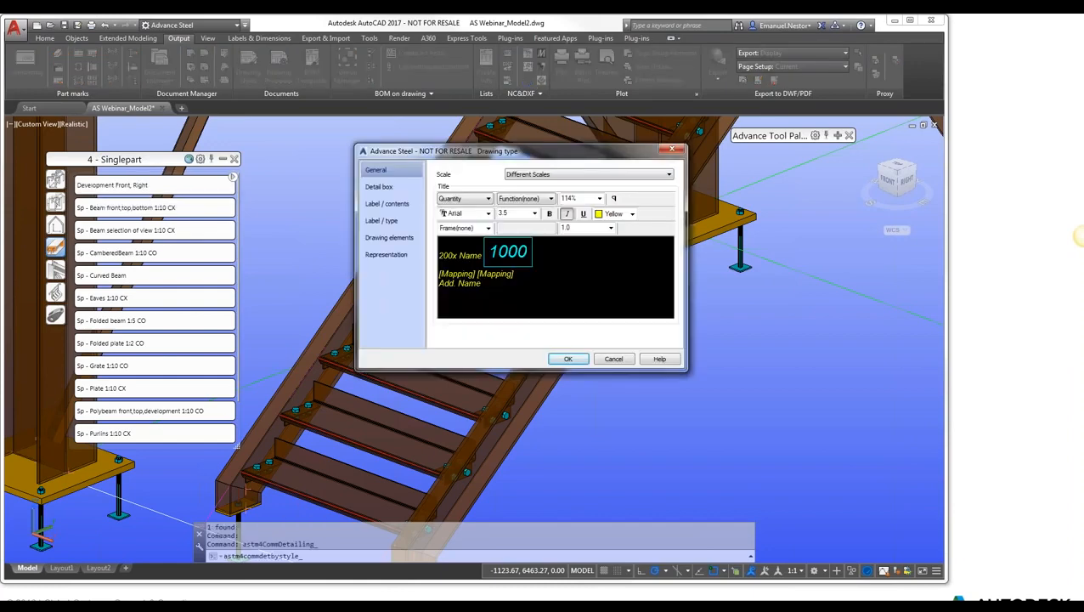
{"action": "left_click", "coordinate": [621, 359]}
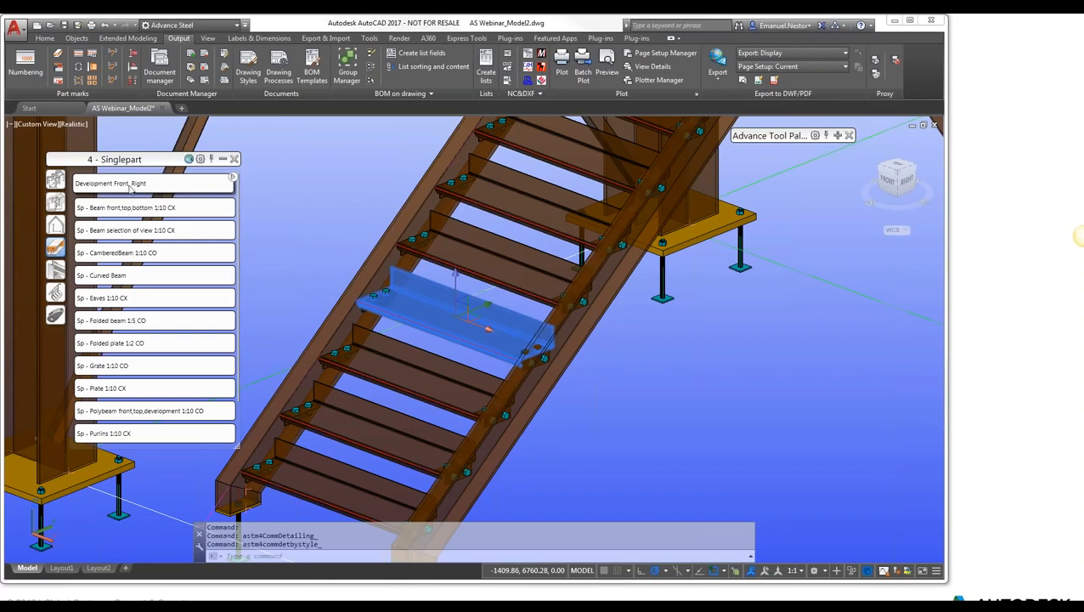
{"action": "mouse_move", "coordinate": [233, 180]}
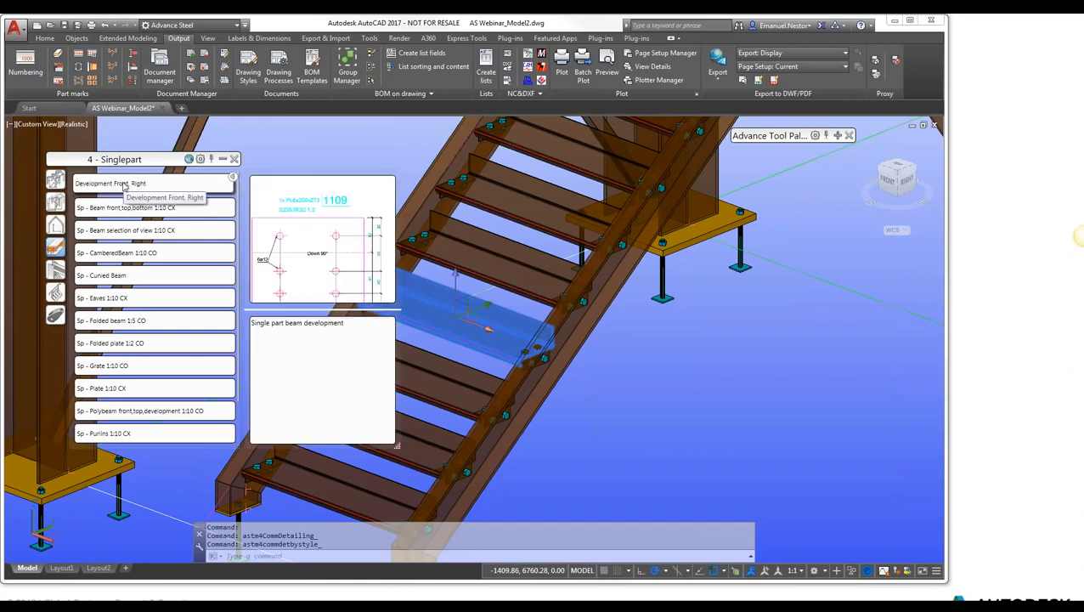
{"action": "mouse_move", "coordinate": [119, 216]}
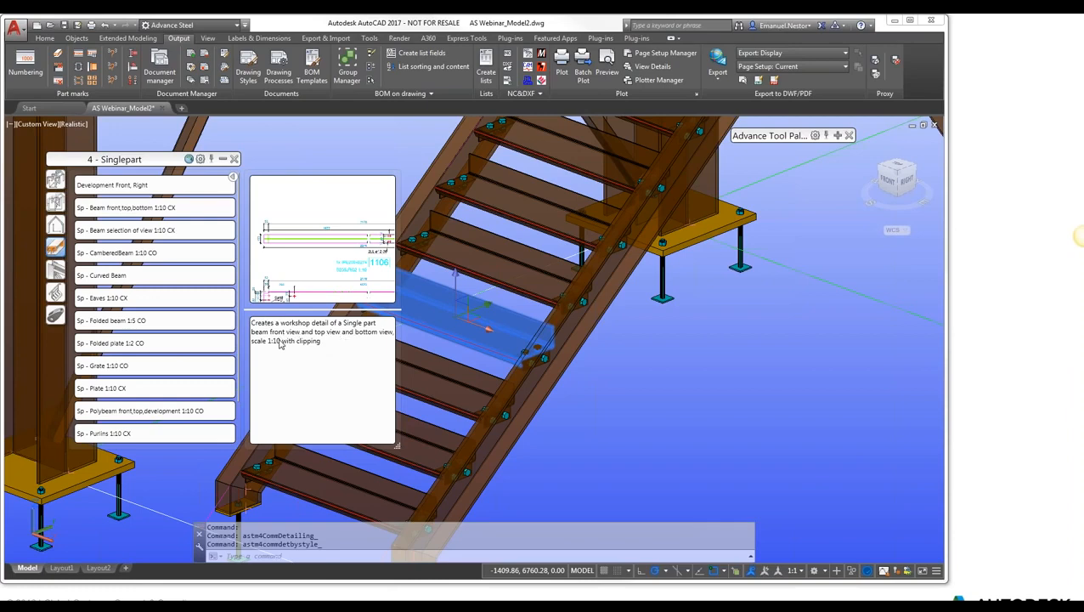
Step: Detail the selected stair tread with the "Development Front, Right" style into new drawing 002, using the ASDETPROTO-A3.dwg prototype, and close the drawing styles
{"action": "left_click", "coordinate": [117, 185]}
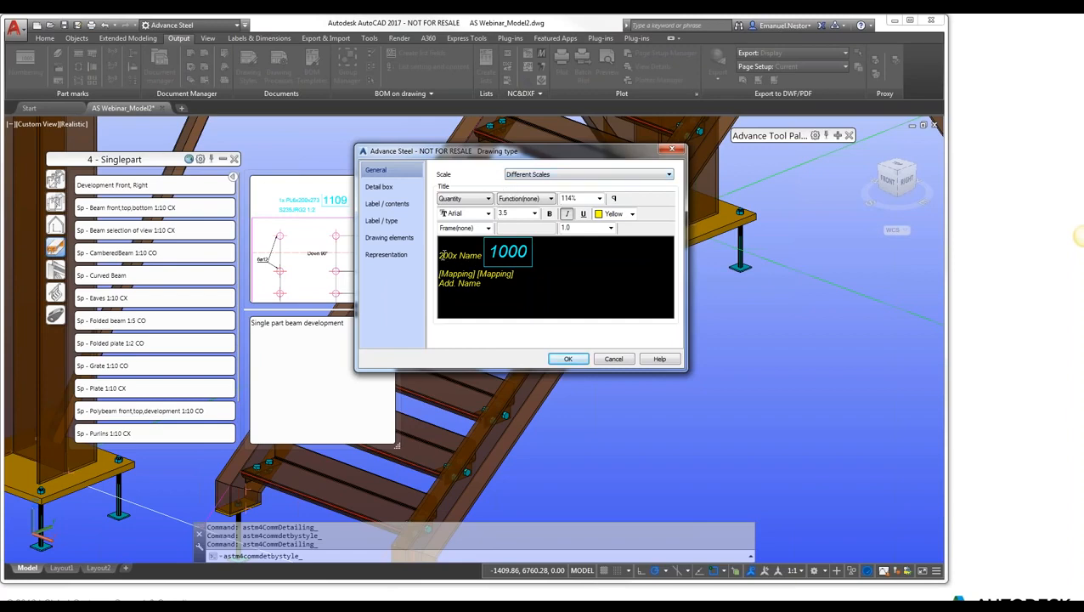
{"action": "left_click", "coordinate": [567, 359]}
{"action": "left_click", "coordinate": [363, 284]}
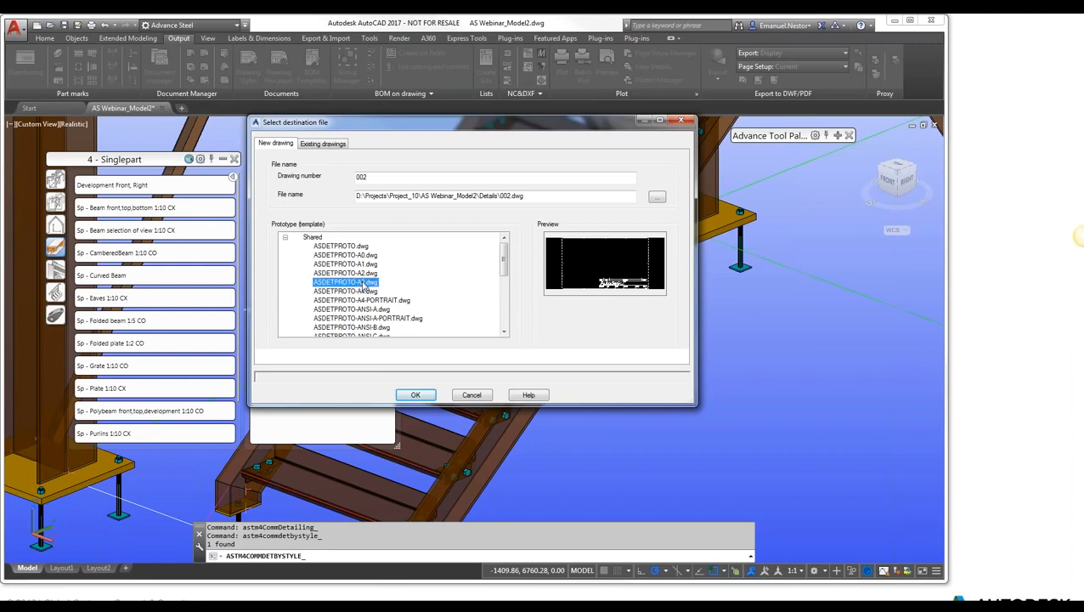
{"action": "left_click", "coordinate": [415, 395]}
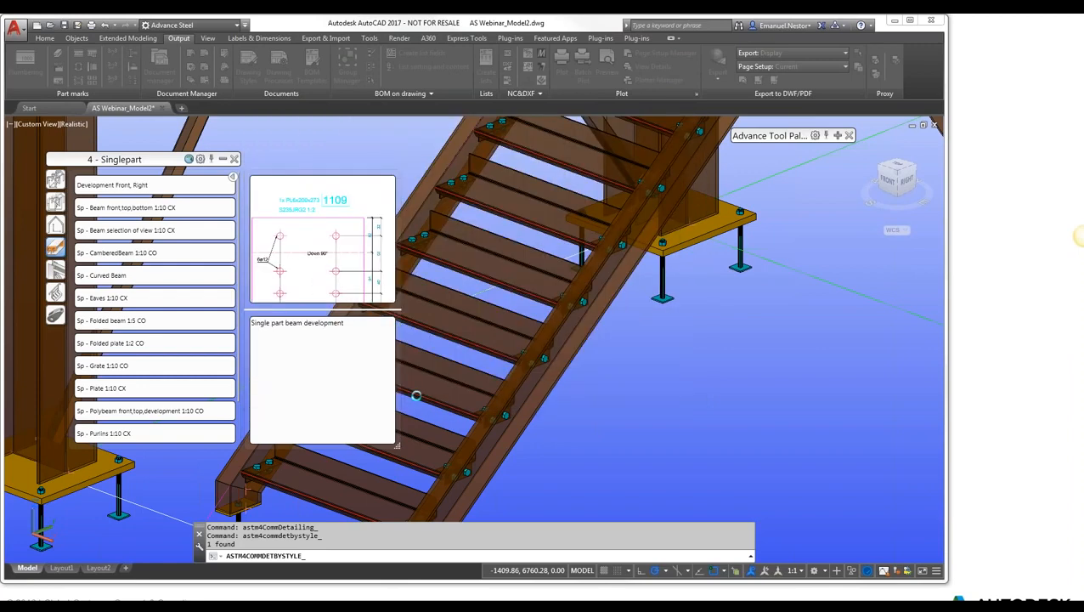
{"action": "left_click", "coordinate": [234, 159]}
Step: Open the stair tread detail 002.dwg from the Document Manager
{"action": "left_click", "coordinate": [159, 57]}
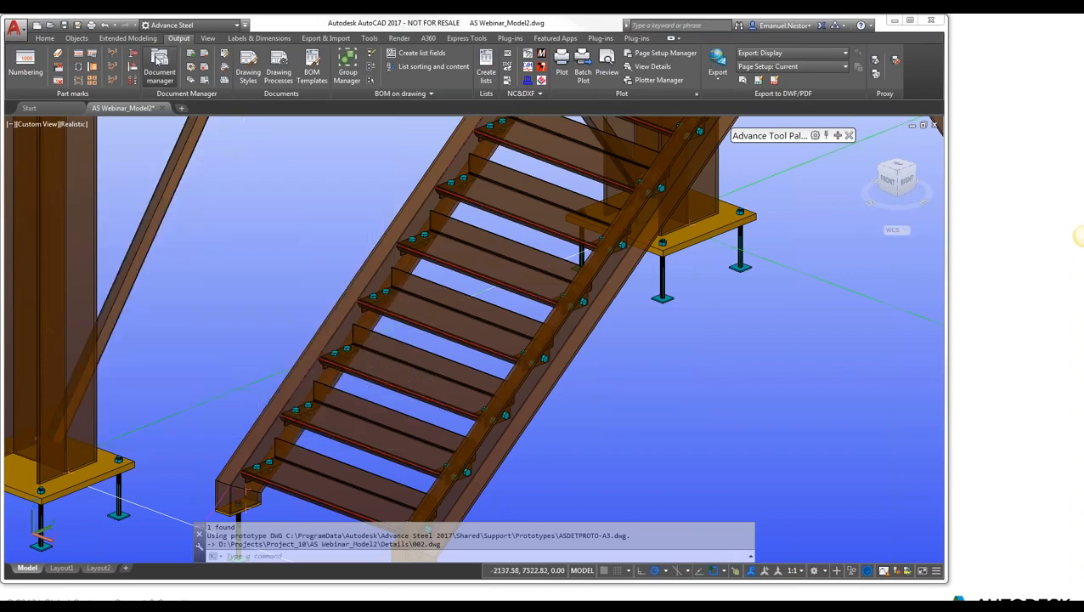
{"action": "left_click", "coordinate": [144, 188]}
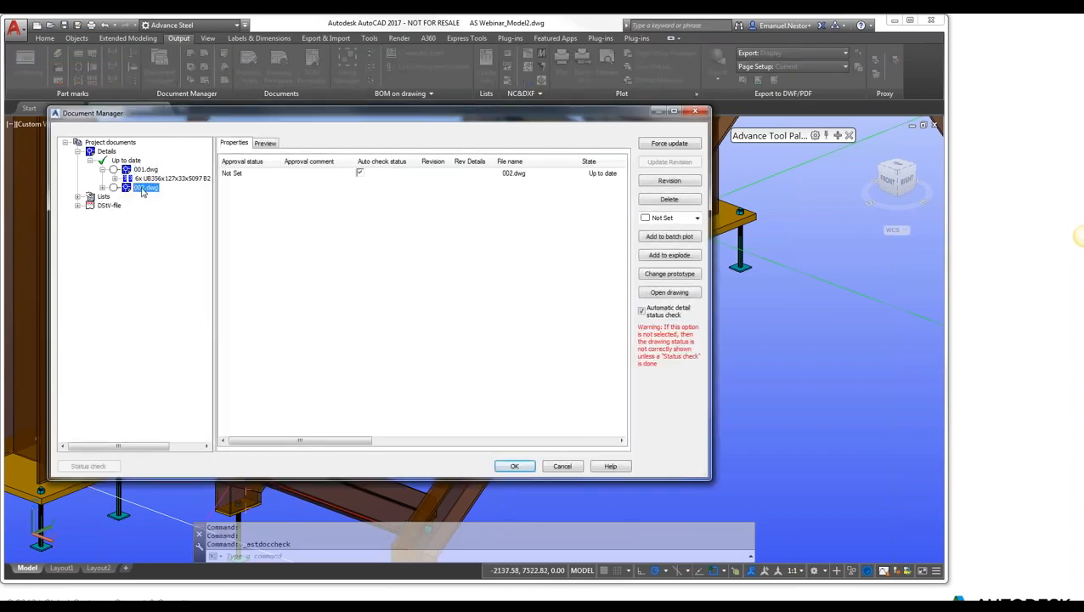
{"action": "left_click", "coordinate": [656, 292]}
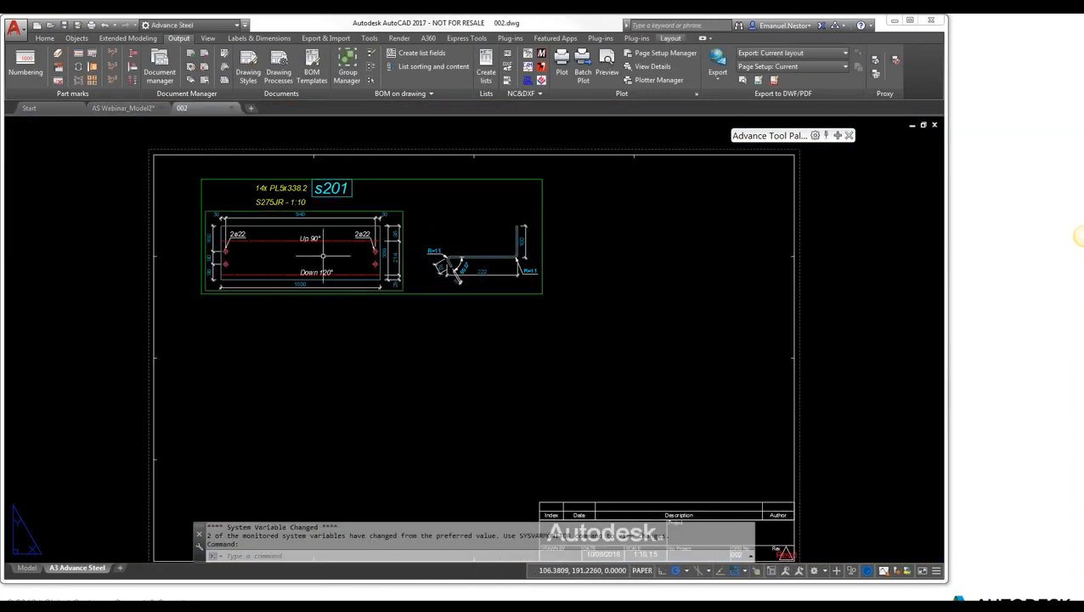
Step: Examine the tread's unfolded view with its bend lines and its folded section view, and close the drawing with its changes saved
{"action": "middle_click_drag", "start_coordinate": [414, 244], "coordinate": [461, 299]}
{"action": "scroll", "coordinate": [417, 284], "scroll_direction": "up", "scroll_amount": 3}
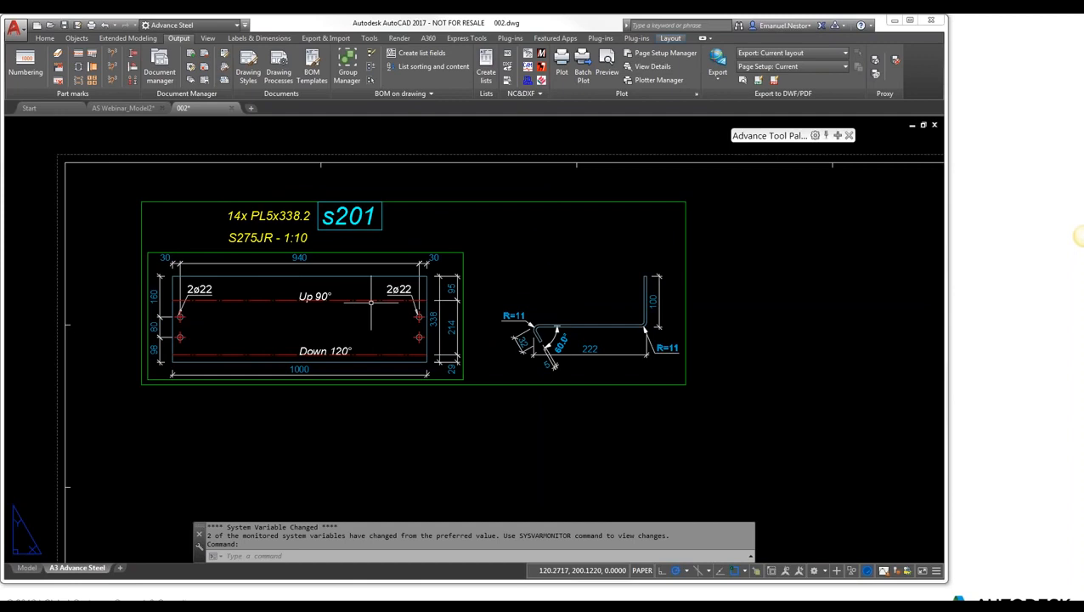
{"action": "middle_click_drag", "start_coordinate": [371, 301], "coordinate": [399, 276]}
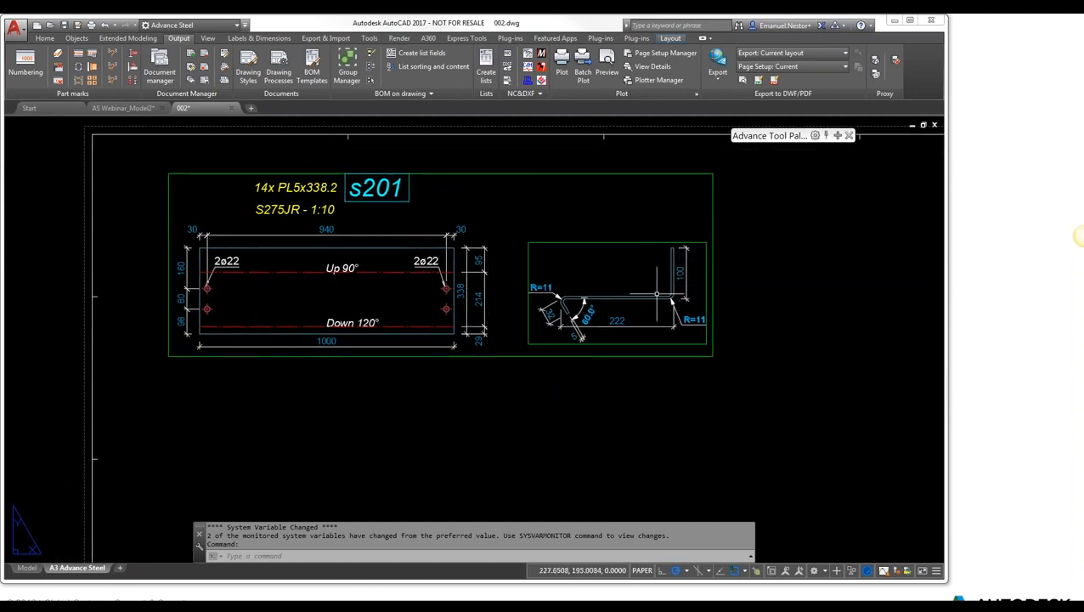
{"action": "scroll", "coordinate": [562, 306], "scroll_direction": "up", "scroll_amount": 2}
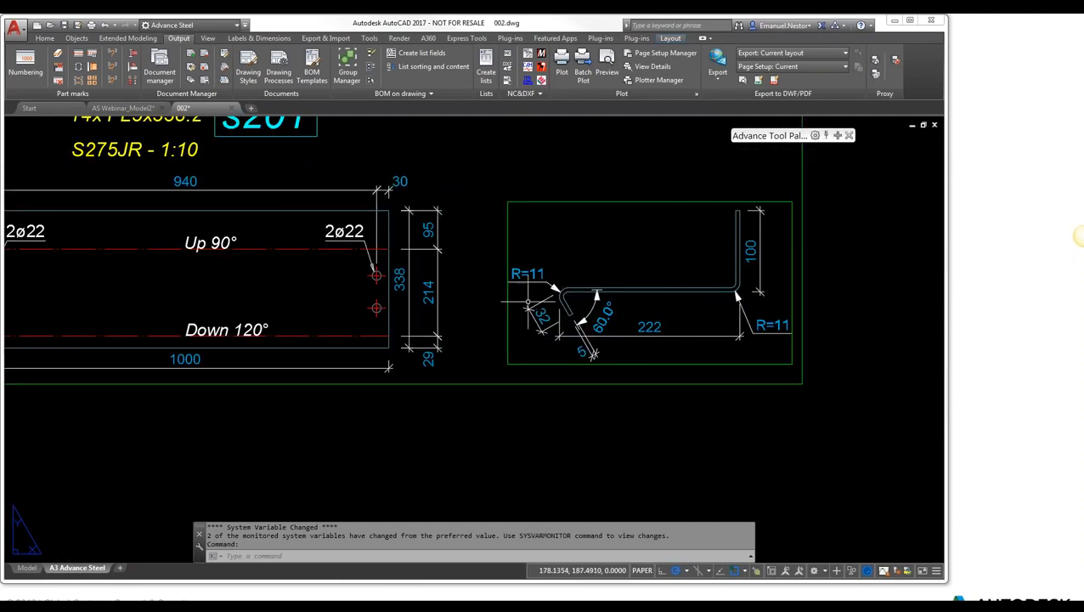
{"action": "scroll", "coordinate": [599, 259], "scroll_direction": "down", "scroll_amount": 2}
{"action": "scroll", "coordinate": [308, 267], "scroll_direction": "up", "scroll_amount": 2}
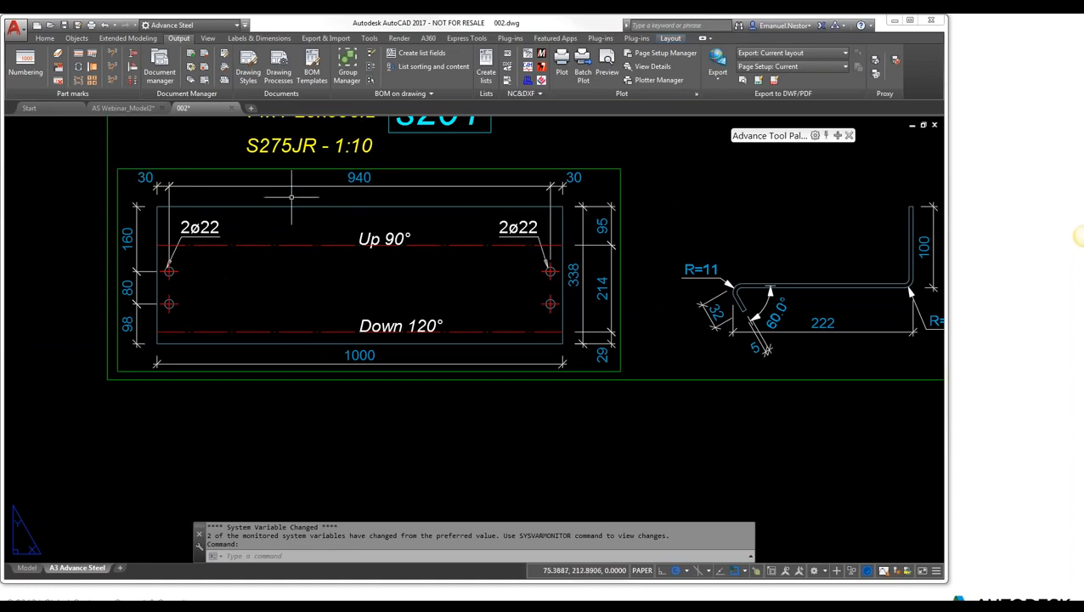
{"action": "scroll", "coordinate": [309, 245], "scroll_direction": "down", "scroll_amount": 3}
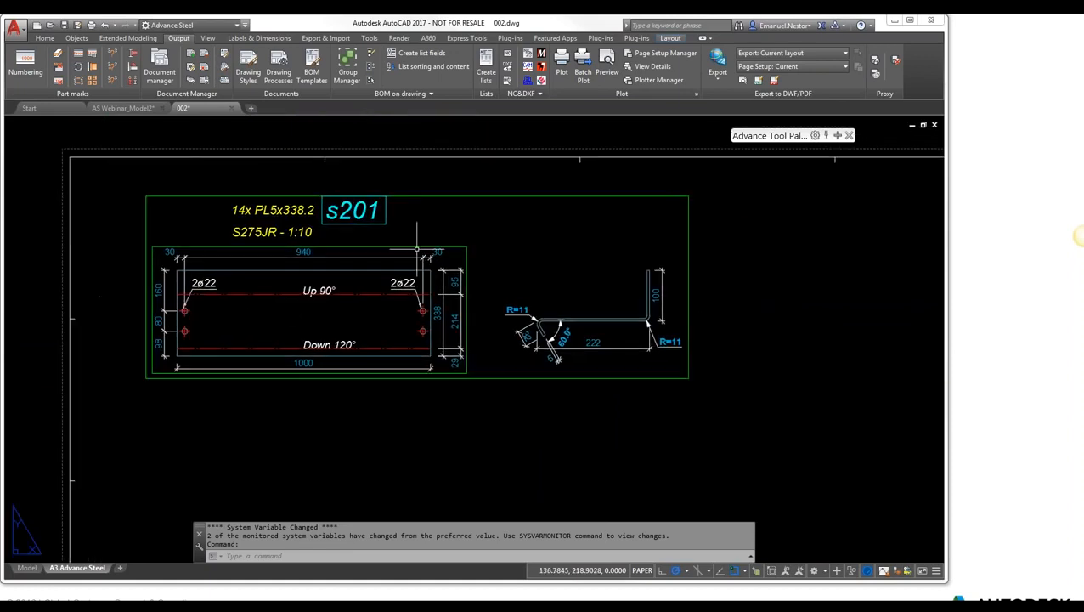
{"action": "middle_click", "coordinate": [416, 249]}
{"action": "middle_click", "coordinate": [417, 249]}
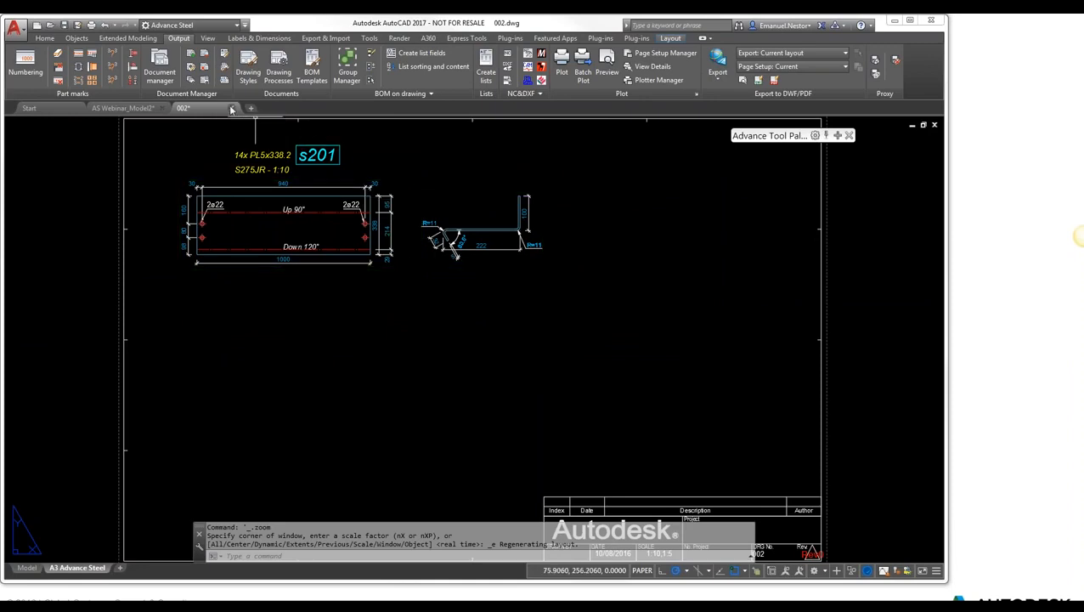
{"action": "left_click", "coordinate": [231, 109]}
{"action": "left_click", "coordinate": [424, 332]}
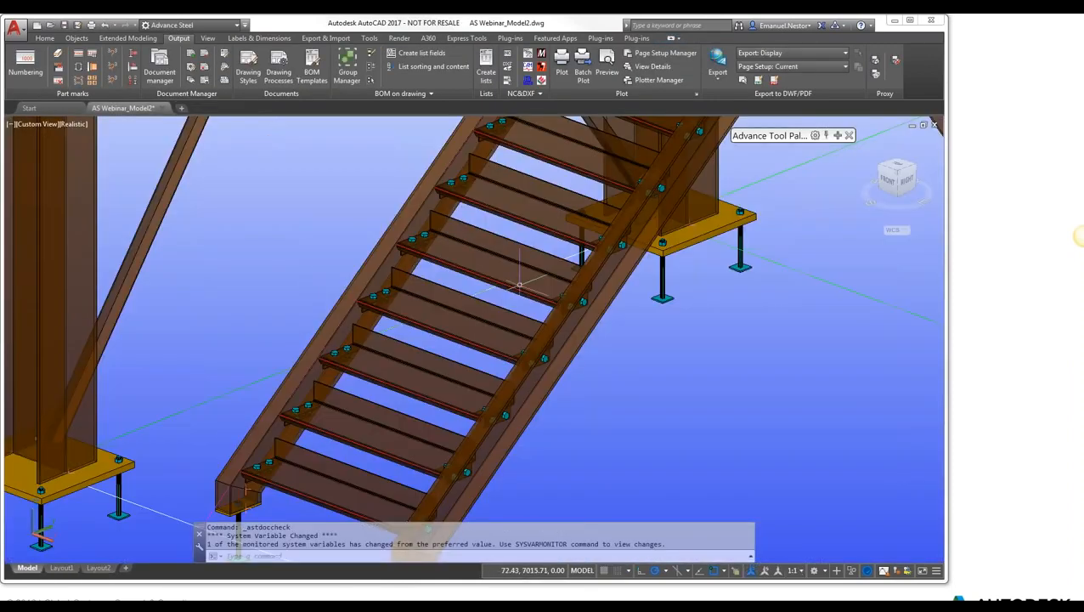
{"action": "scroll", "coordinate": [519, 285], "scroll_direction": "down", "scroll_amount": 5}
{"action": "scroll", "coordinate": [515, 289], "scroll_direction": "down", "scroll_amount": 4}
{"action": "middle_click_drag", "start_coordinate": [514, 322], "coordinate": [476, 378]}
{"action": "scroll", "coordinate": [476, 378], "scroll_direction": "down", "scroll_amount": 3}
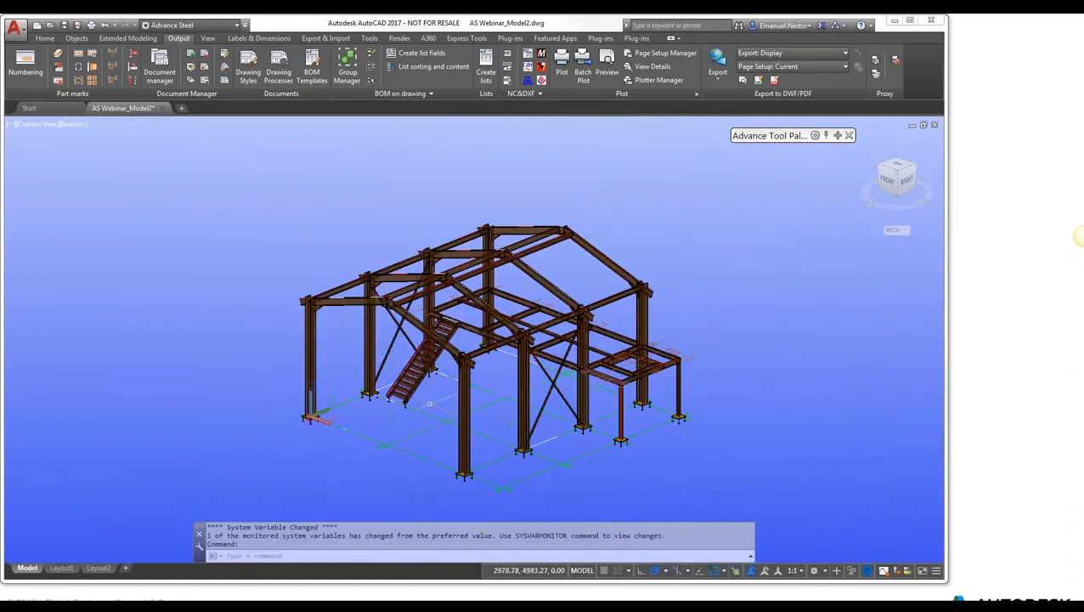
{"action": "middle_click_drag", "start_coordinate": [419, 419], "coordinate": [356, 369]}
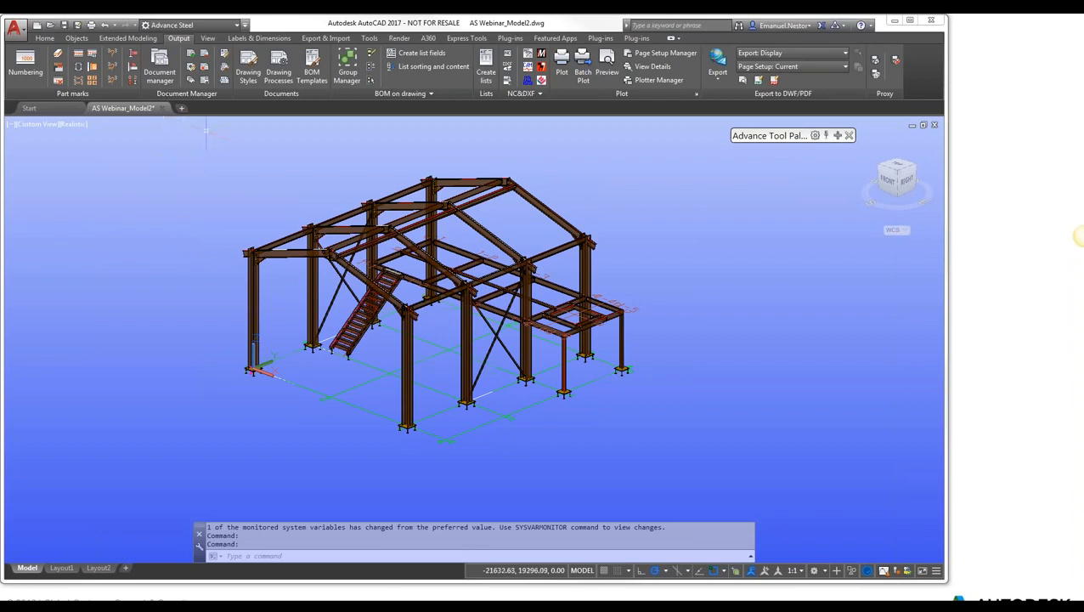
{"action": "left_click", "coordinate": [249, 67]}
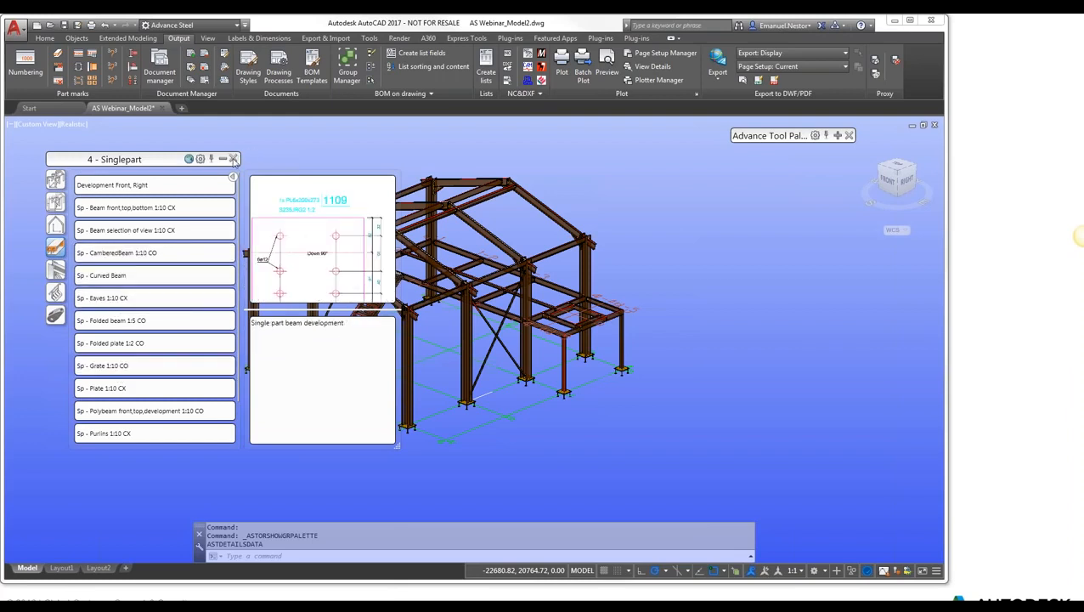
{"action": "left_click", "coordinate": [235, 159]}
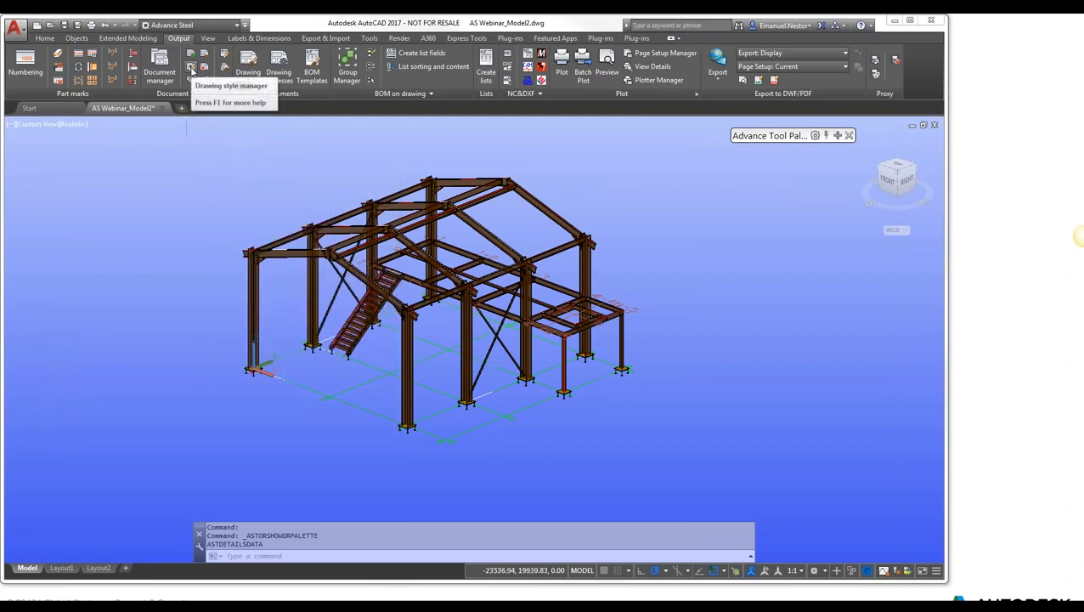
Step: Open the Drawing Style Manager and collapse the "5 - Assembly" category so only the user style categories are listed
{"action": "left_click", "coordinate": [192, 68]}
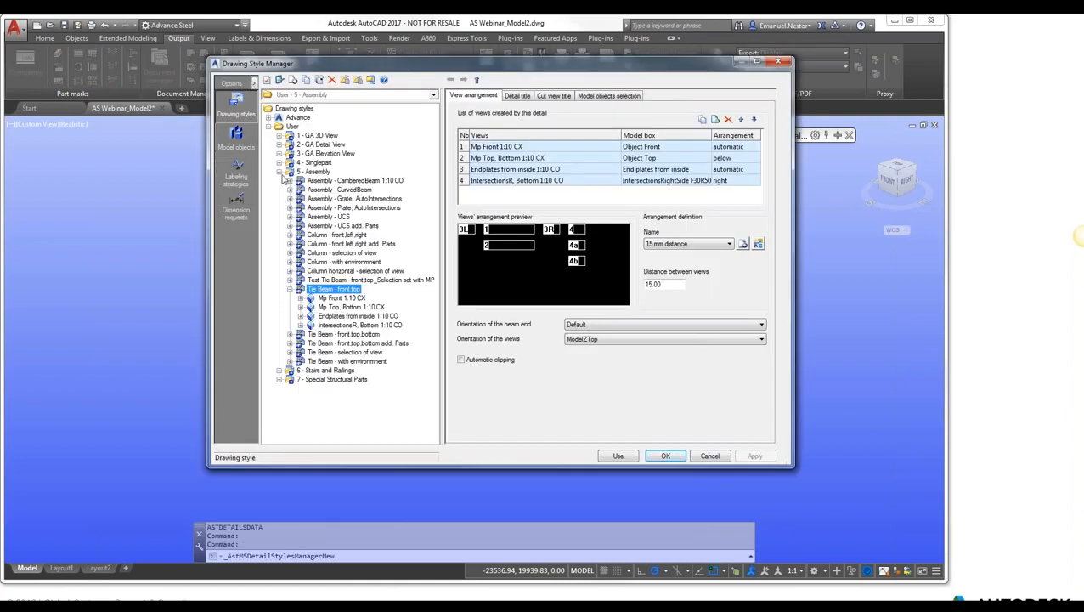
{"action": "left_click", "coordinate": [280, 172]}
{"action": "left_click", "coordinate": [284, 172]}
{"action": "left_click_drag", "start_coordinate": [334, 66], "coordinate": [213, 76]}
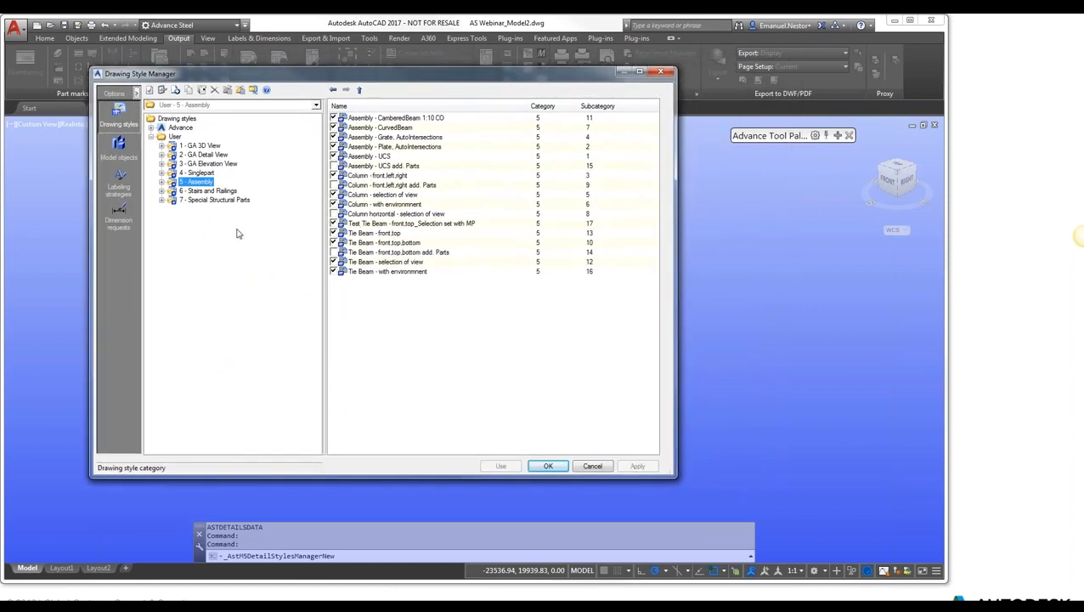
Step: Review the user's "4 - Singlepart" drawing styles, including the view arrangement of "Sp - Beam front,top,bottom 1:1 CX"
{"action": "left_click", "coordinate": [173, 136]}
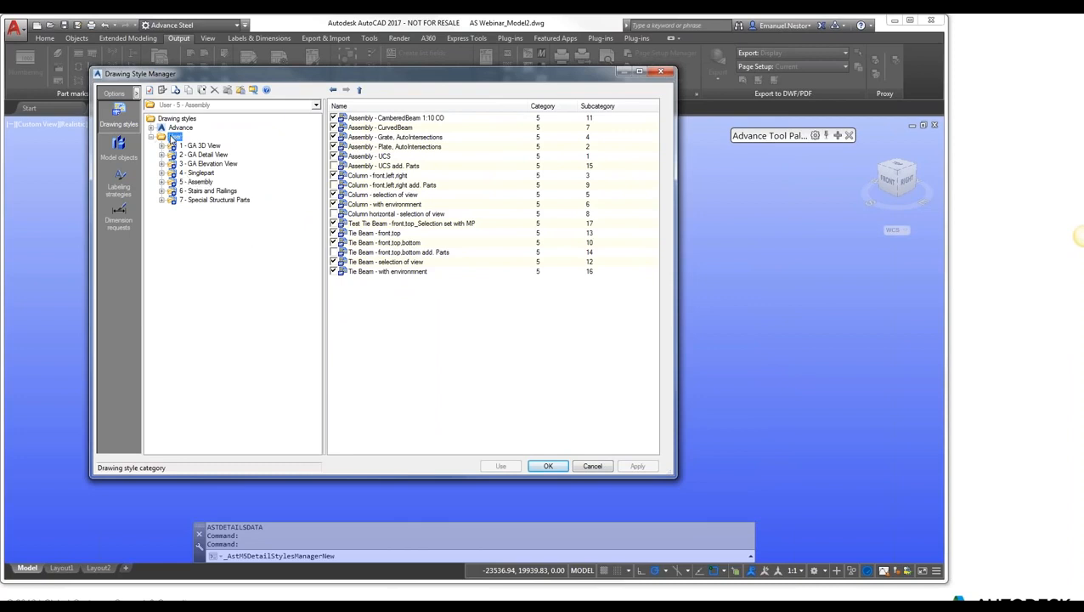
{"action": "left_click", "coordinate": [198, 172]}
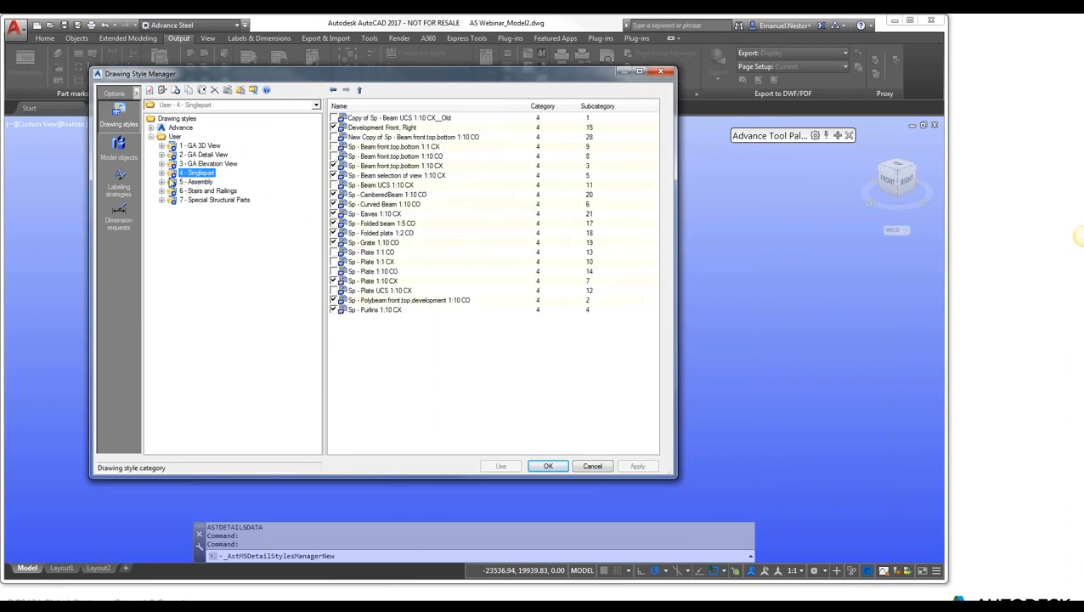
{"action": "double_click", "coordinate": [200, 174]}
{"action": "left_click", "coordinate": [209, 201]}
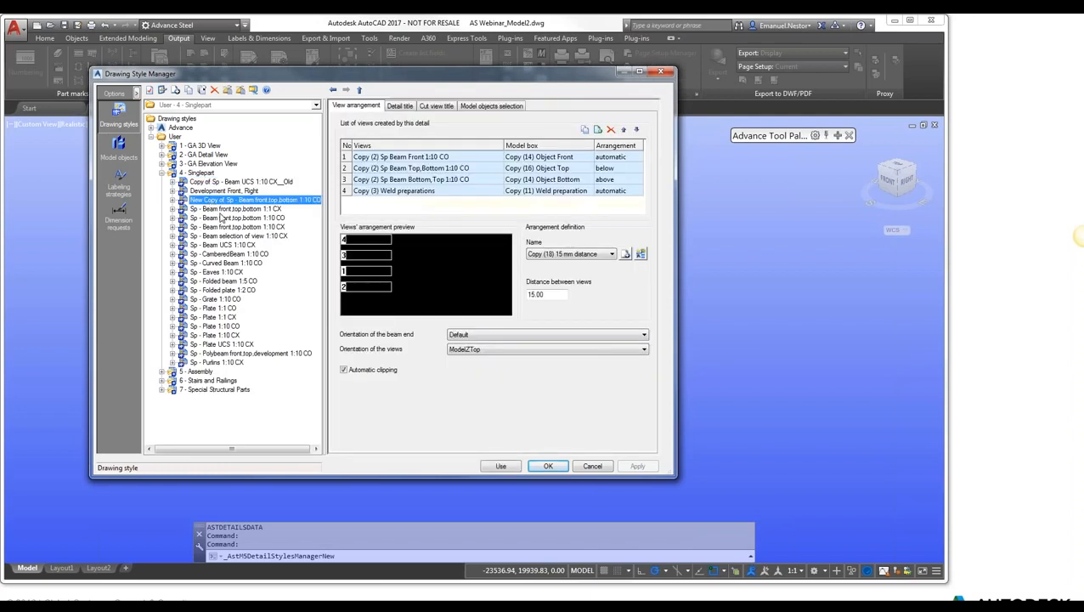
{"action": "left_click", "coordinate": [219, 211]}
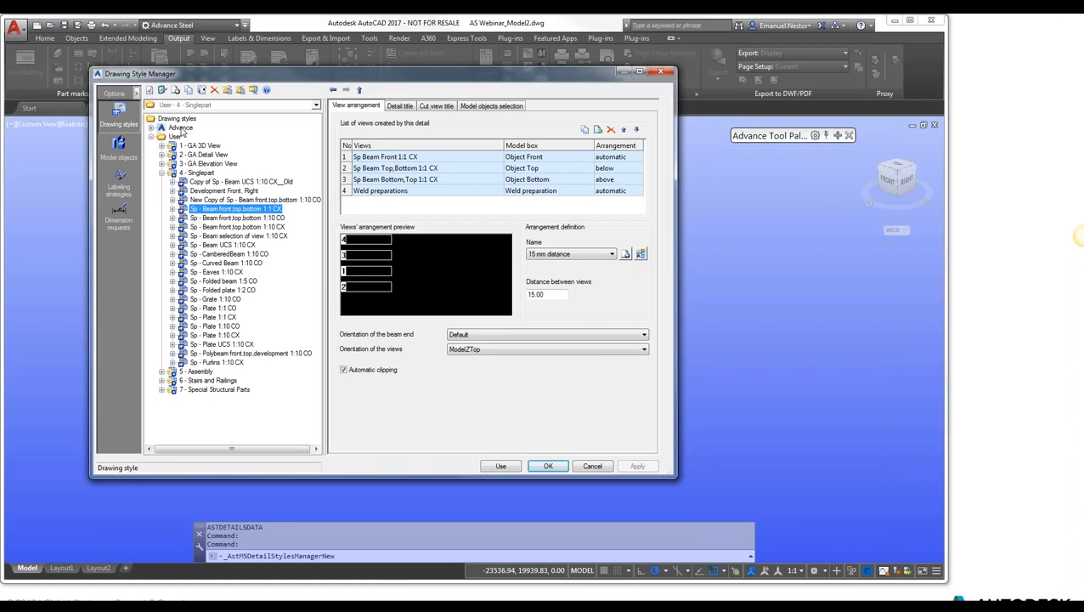
Step: Browse the Advance Standard drawing styles, viewing "3 - GA Elevation View" and the "Column - selection of view" style in "5 - Assembly"
{"action": "left_click", "coordinate": [180, 128]}
{"action": "left_click", "coordinate": [153, 129]}
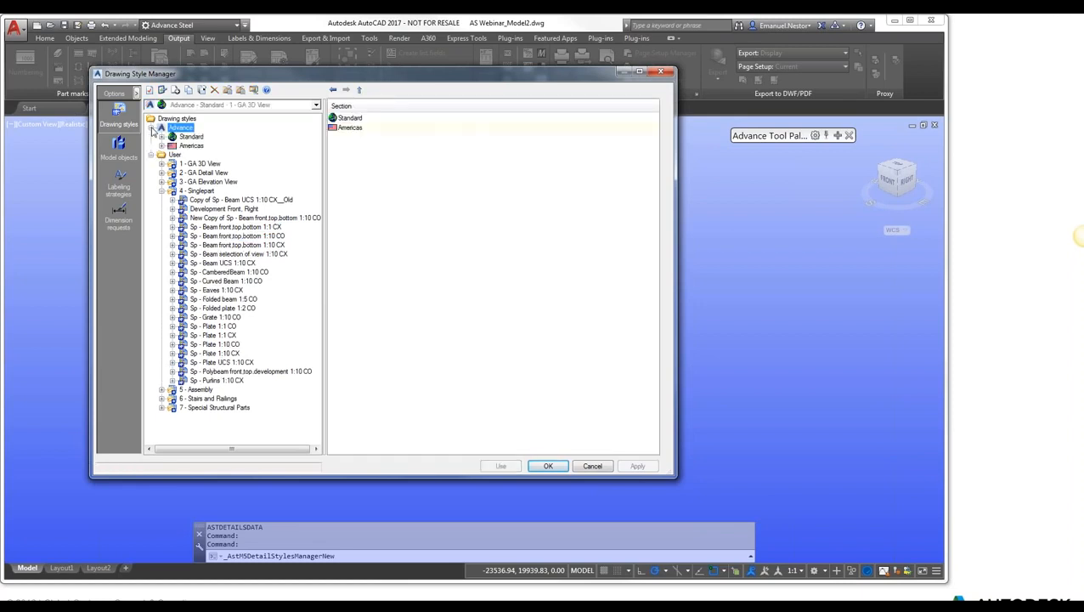
{"action": "left_click", "coordinate": [161, 136]}
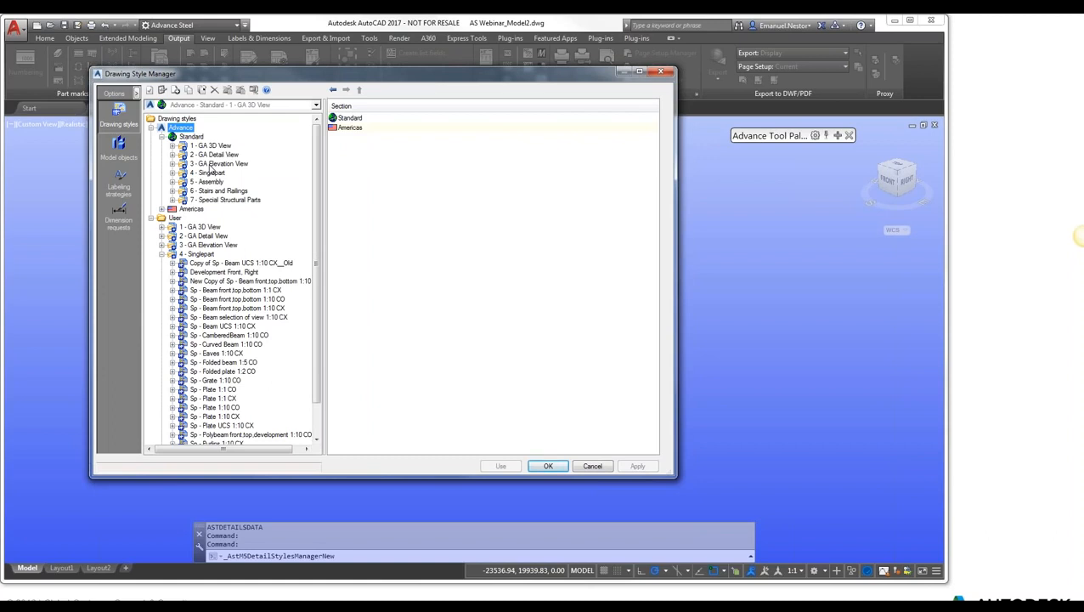
{"action": "left_click", "coordinate": [213, 164]}
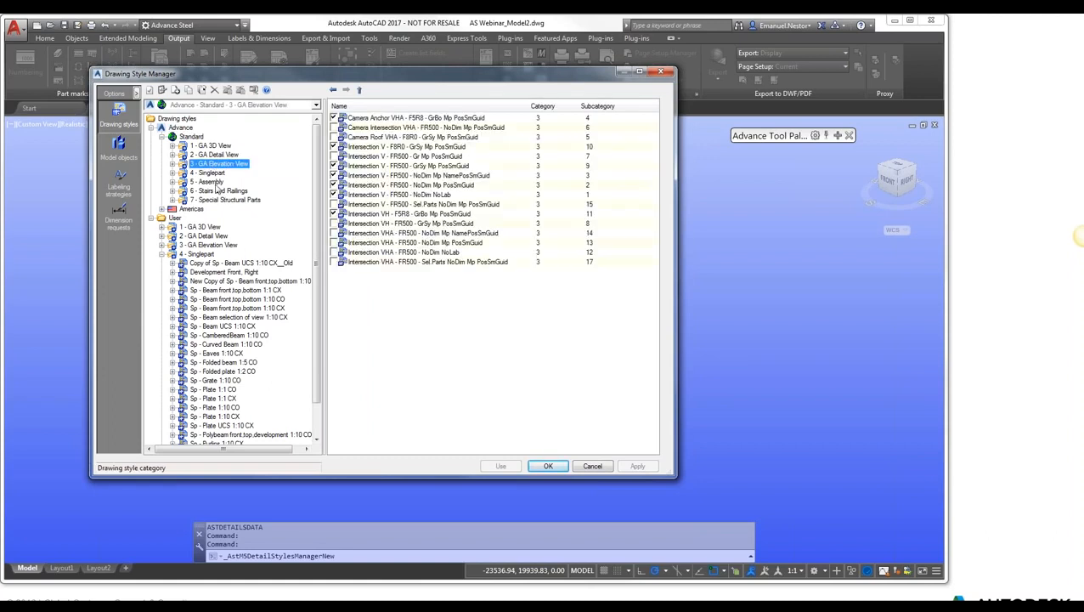
{"action": "left_click", "coordinate": [209, 182]}
{"action": "double_click", "coordinate": [384, 194]}
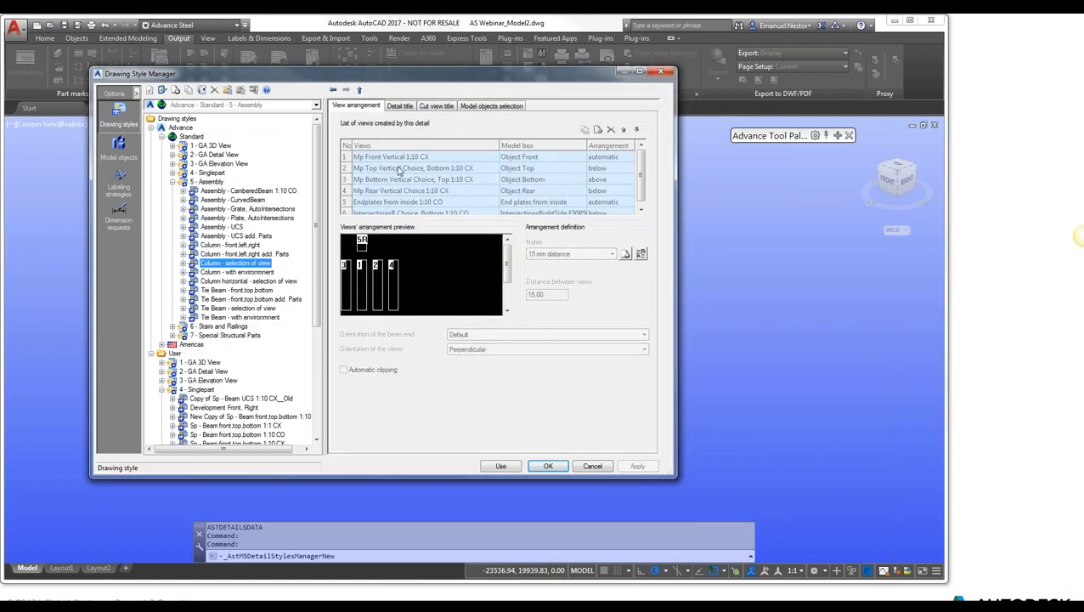
Step: View the Standard and Americas style categories, collapse the Advance group, and close the Drawing Style Manager
{"action": "left_click", "coordinate": [161, 137]}
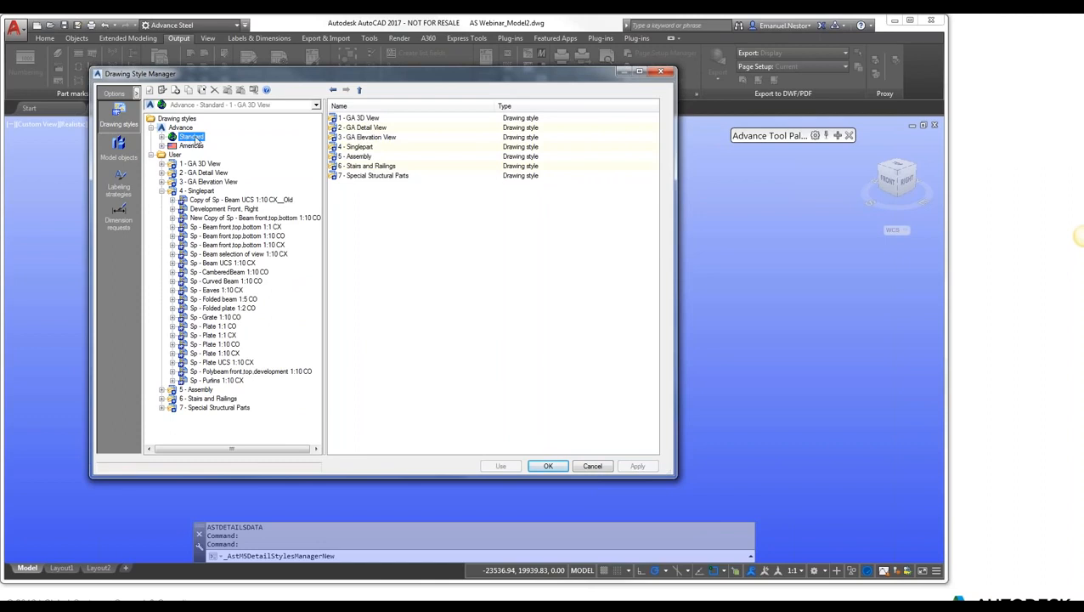
{"action": "left_click", "coordinate": [191, 146]}
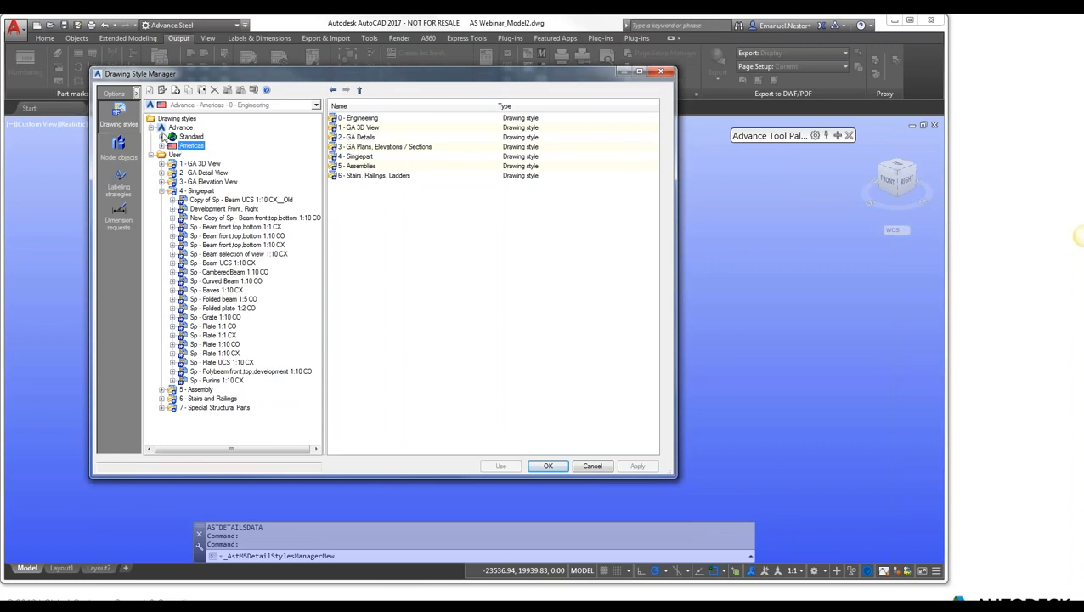
{"action": "left_click", "coordinate": [151, 128]}
{"action": "mouse_move", "coordinate": [255, 76]}
{"action": "left_mouse_down"}
{"action": "mouse_move", "coordinate": [306, 105]}
{"action": "mouse_move", "coordinate": [214, 72]}
{"action": "left_mouse_up"}
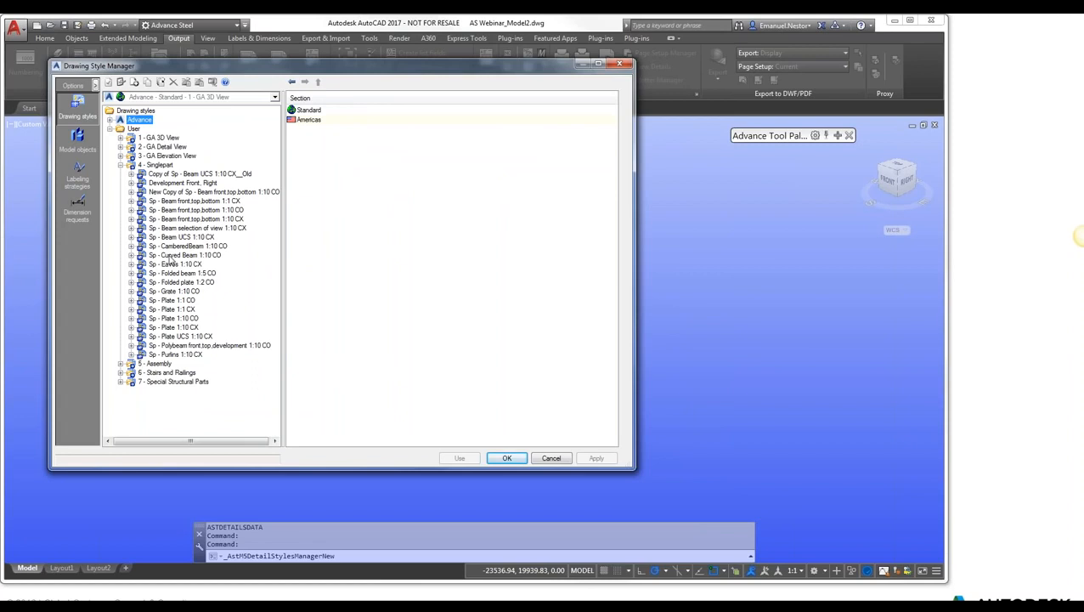
{"action": "left_click", "coordinate": [507, 459]}
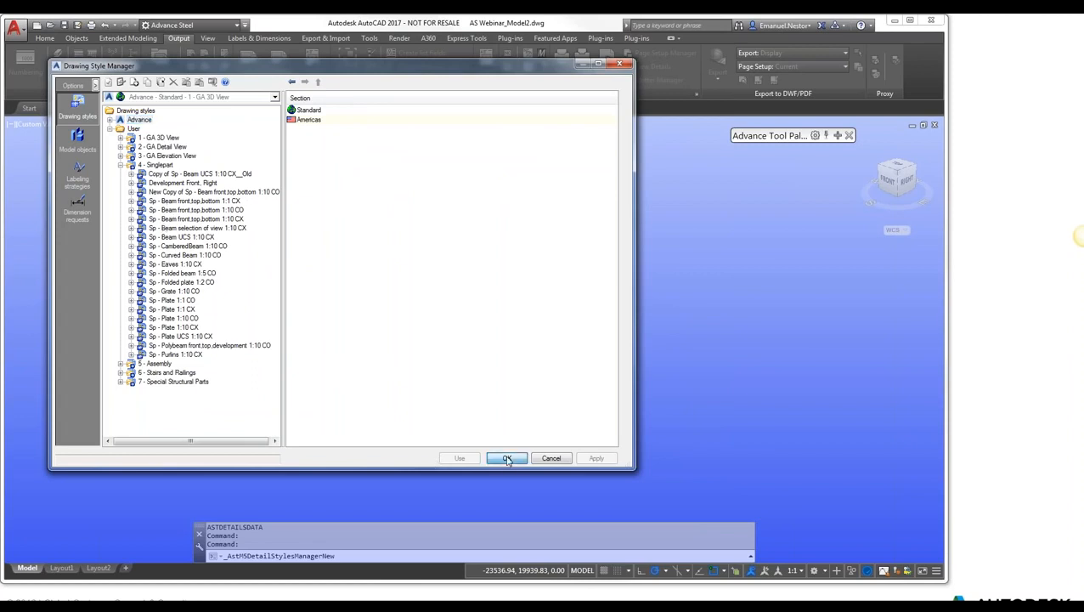
Step: Show the selection filter tools and select all beams in the model with the beam filter
{"action": "left_click", "coordinate": [838, 136]}
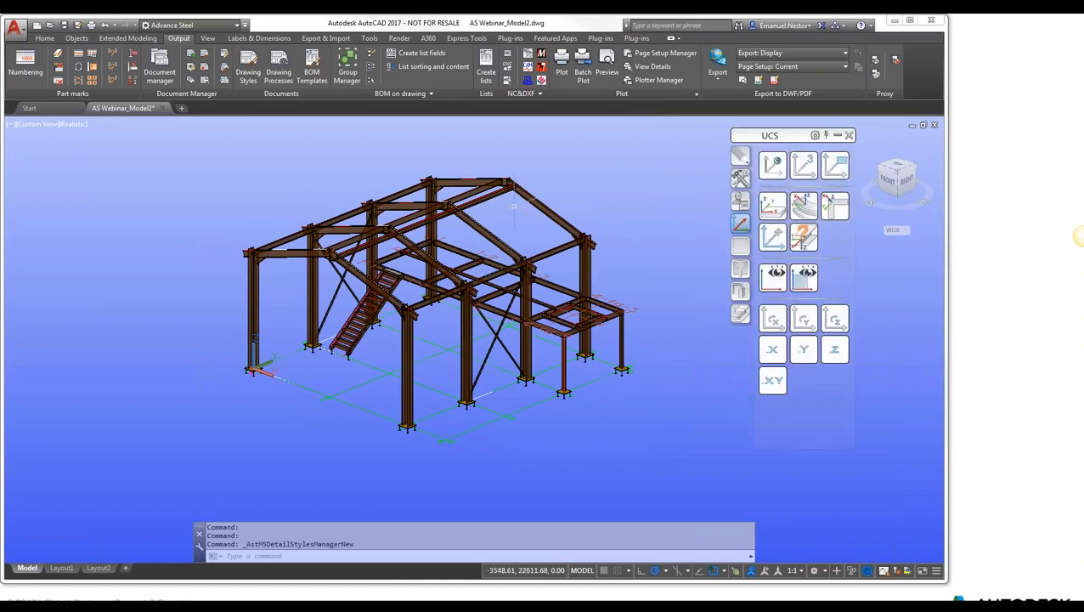
{"action": "middle_click_drag", "start_coordinate": [664, 283], "coordinate": [647, 286]}
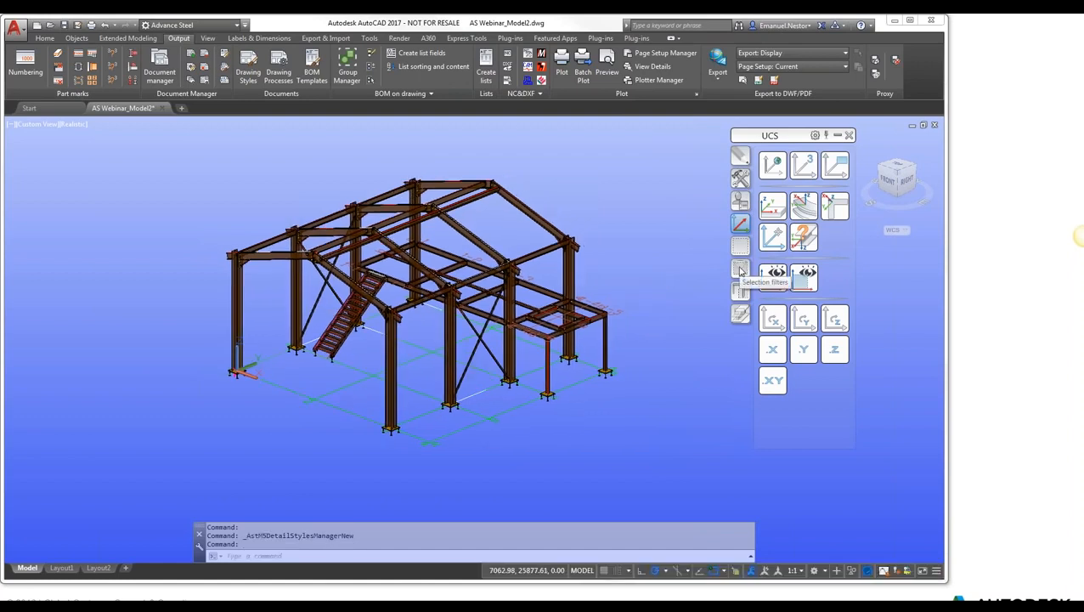
{"action": "left_click", "coordinate": [740, 270]}
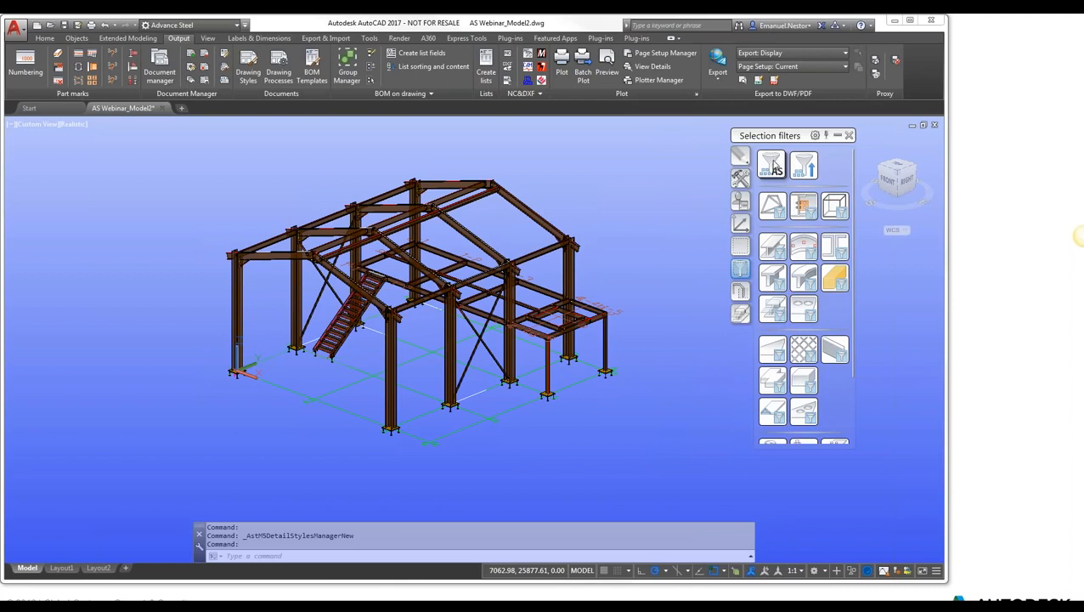
{"action": "left_click", "coordinate": [771, 246]}
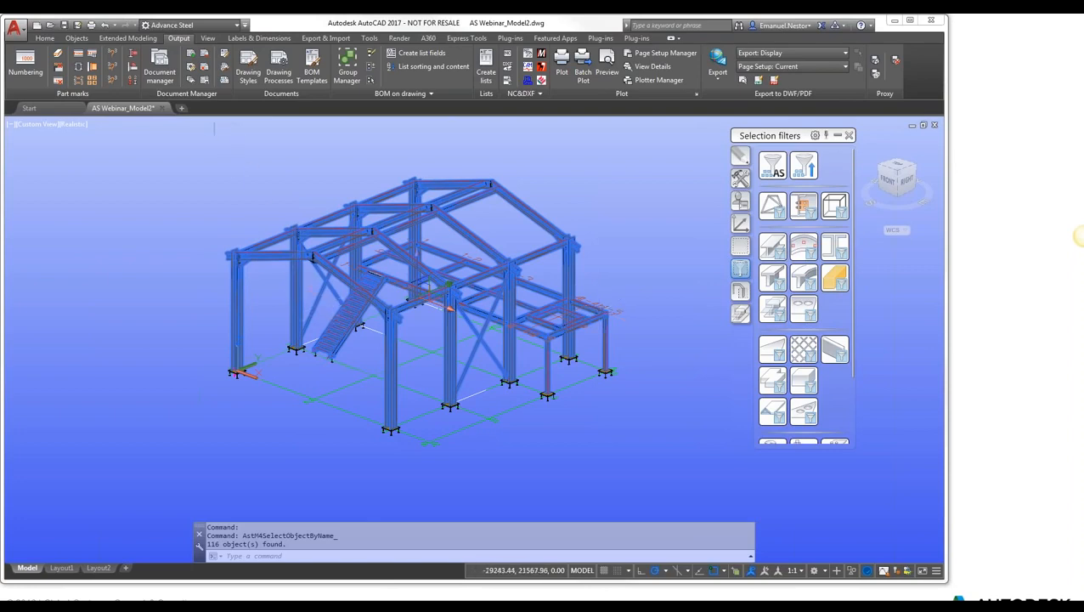
Step: Try to detail the selected beams with the user Singlepart style "Sp - Beam front,top,bottom 1:10 CX", keeping the Different Scales setting
{"action": "left_click", "coordinate": [191, 68]}
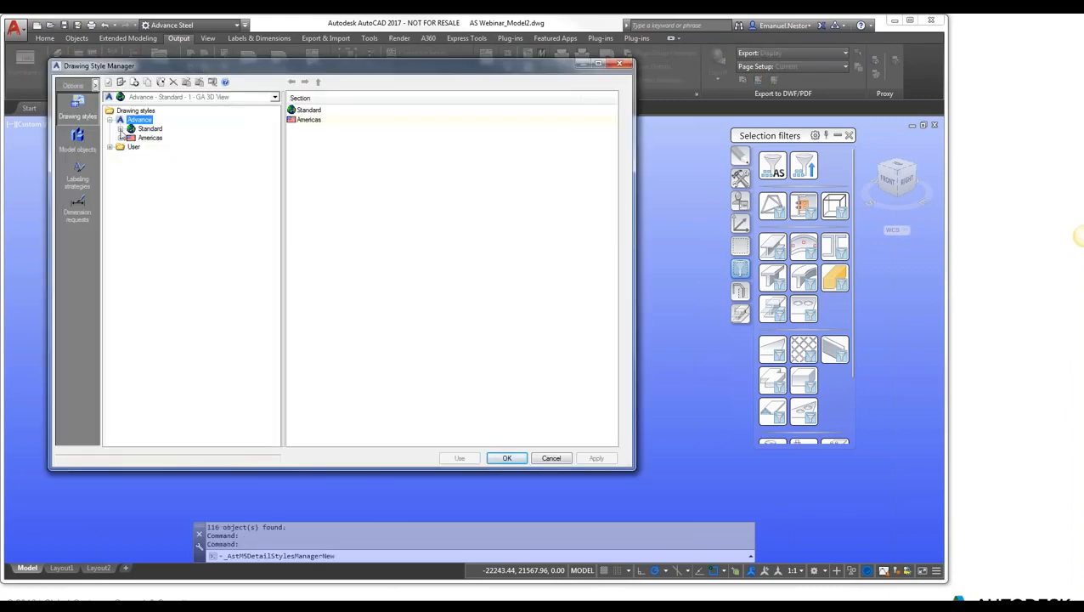
{"action": "left_click", "coordinate": [110, 147]}
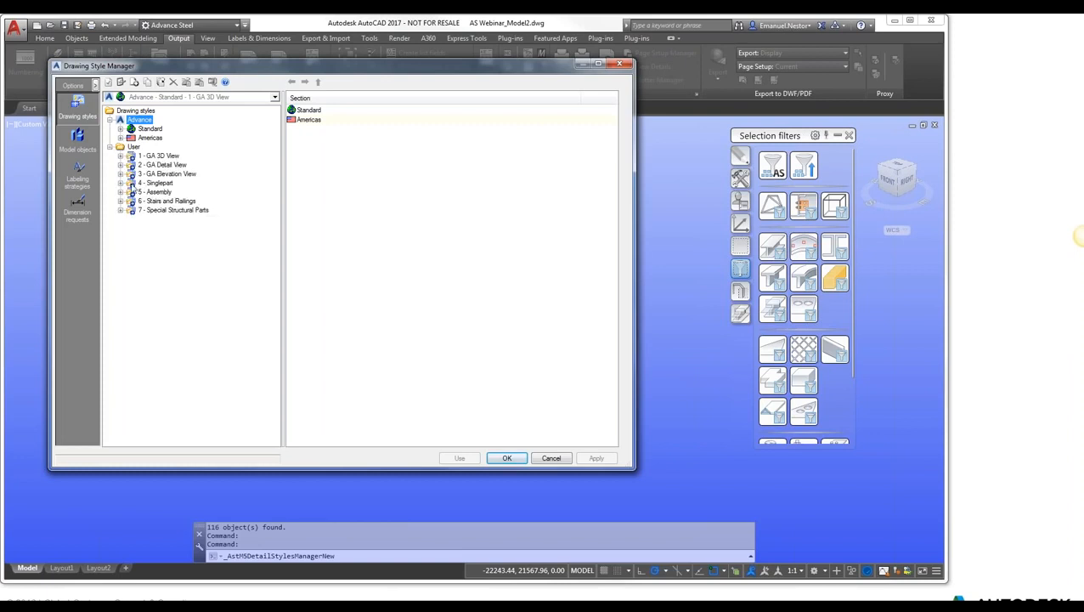
{"action": "left_click", "coordinate": [121, 183]}
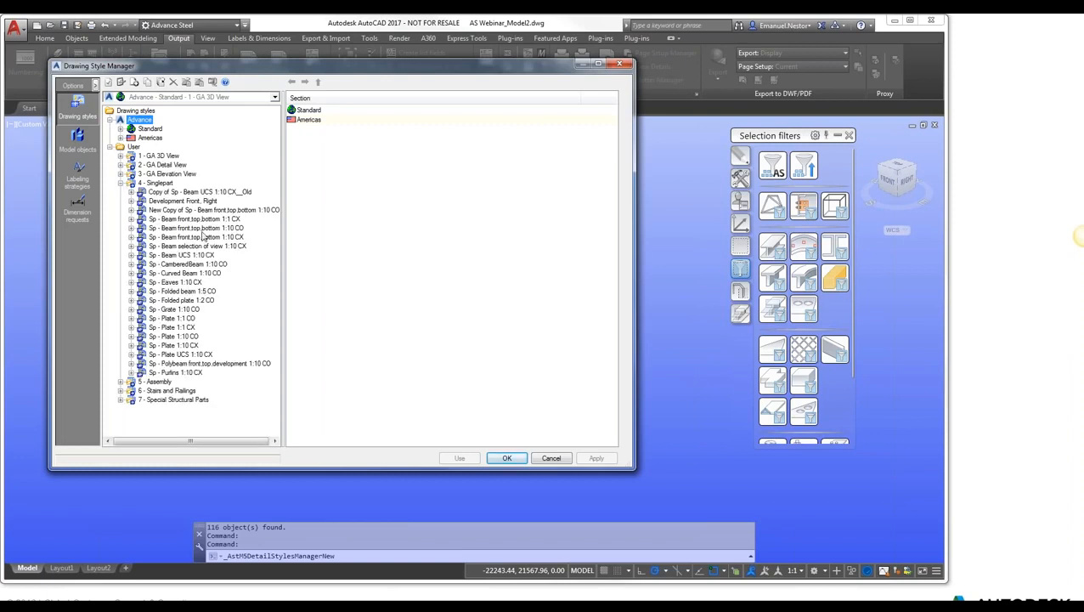
{"action": "left_click", "coordinate": [205, 237]}
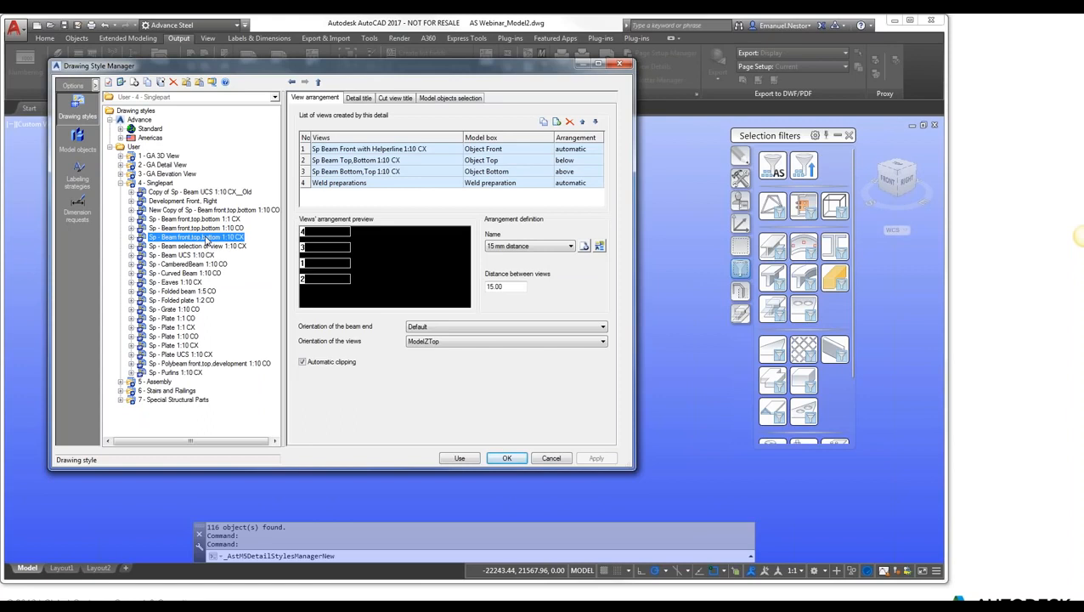
{"action": "left_click", "coordinate": [459, 459]}
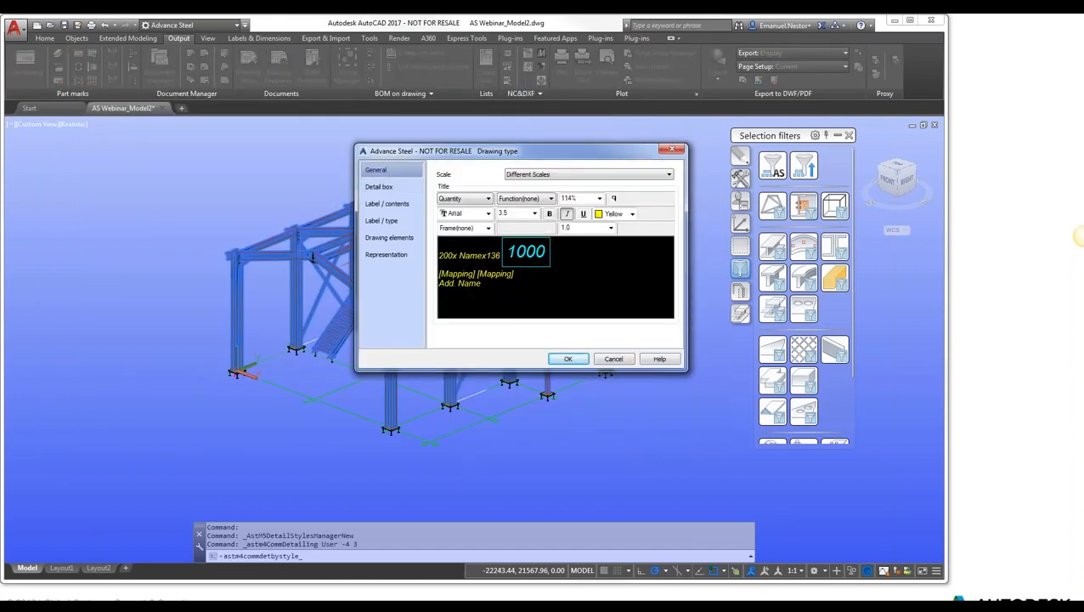
{"action": "left_click", "coordinate": [569, 359]}
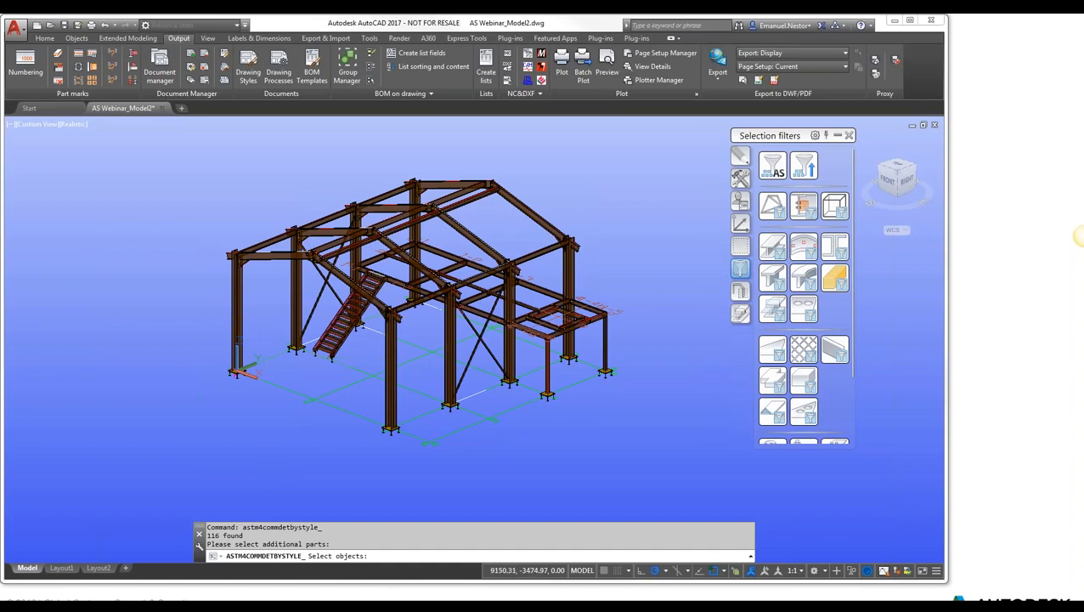
{"action": "key", "text": "Return"}
{"action": "left_click", "coordinate": [473, 396]}
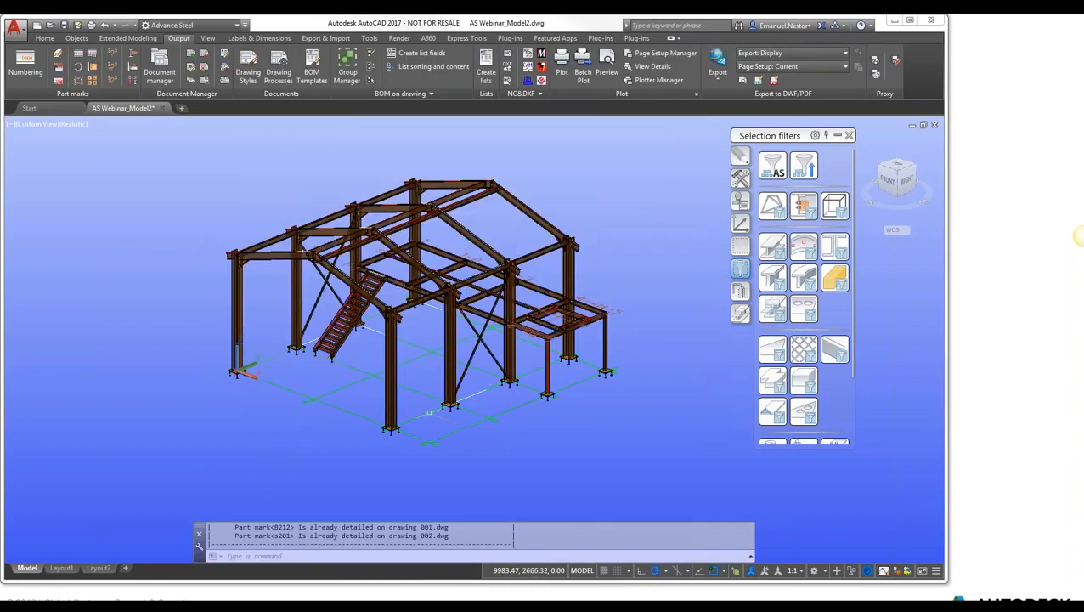
Step: Clear the current selection and reselect every beam in the model with the beam filter
{"action": "left_click", "coordinate": [771, 246]}
{"action": "key", "text": "Escape"}
{"action": "key", "text": "Escape"}
{"action": "left_click", "coordinate": [767, 248]}
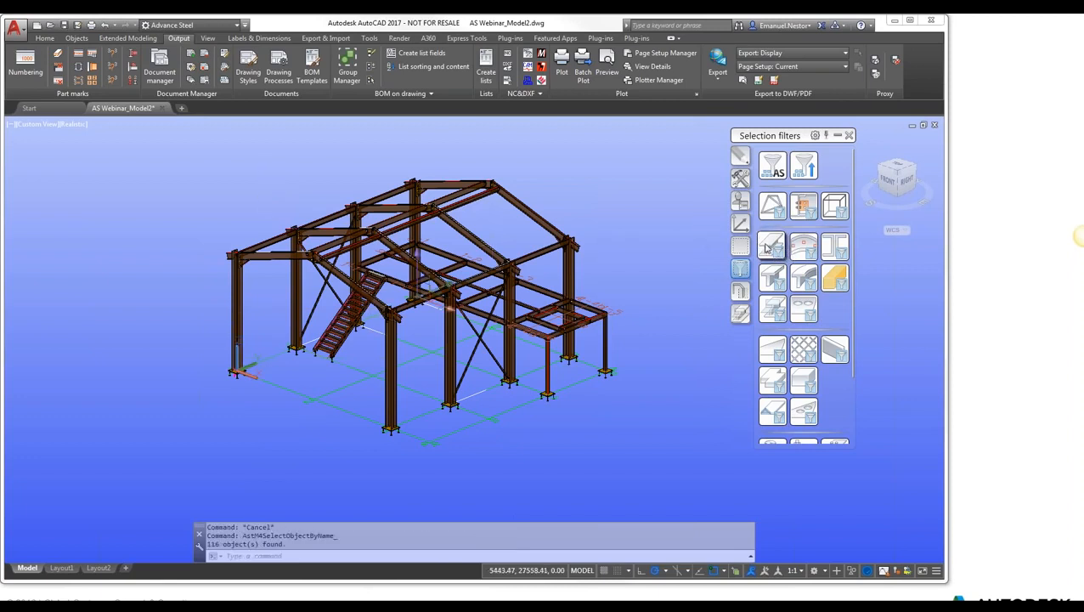
Step: Choose the Advance Standard Singlepart style "Sp - Beam front,top,bottom 1:10 CX" and check its model objects selection and view arrangement
{"action": "left_click", "coordinate": [193, 72]}
{"action": "left_click", "coordinate": [120, 120]}
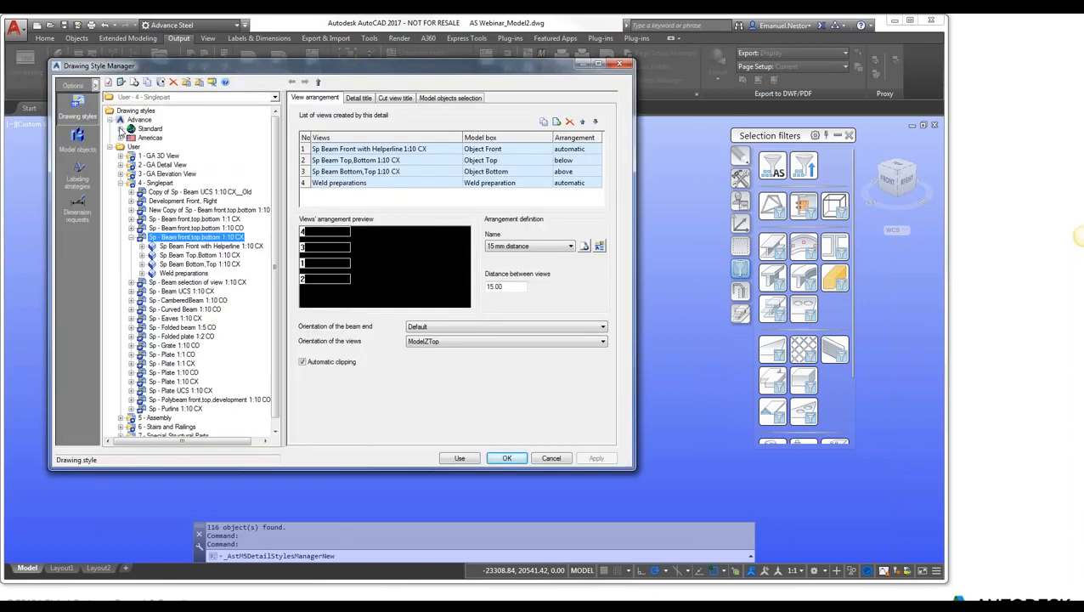
{"action": "left_click", "coordinate": [121, 129]}
{"action": "left_click", "coordinate": [131, 164]}
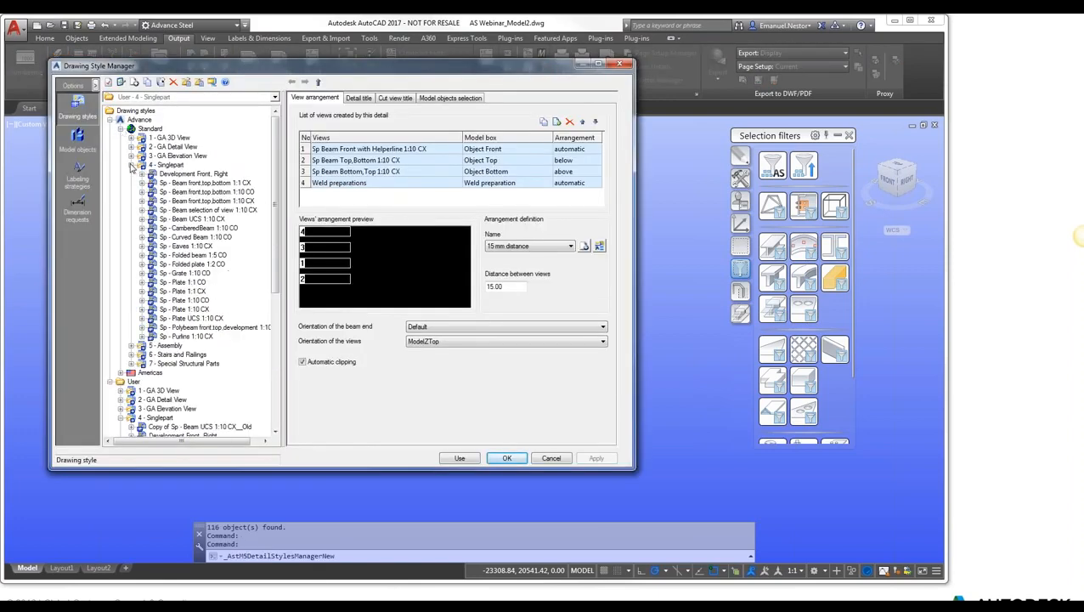
{"action": "left_click", "coordinate": [205, 194]}
{"action": "left_click", "coordinate": [207, 202]}
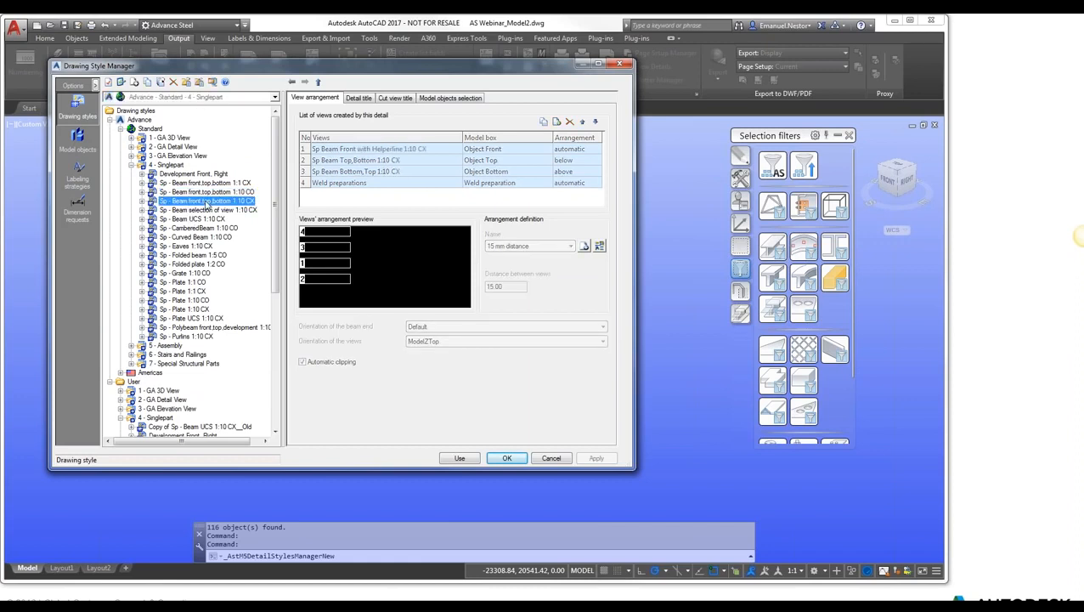
{"action": "left_click", "coordinate": [441, 100]}
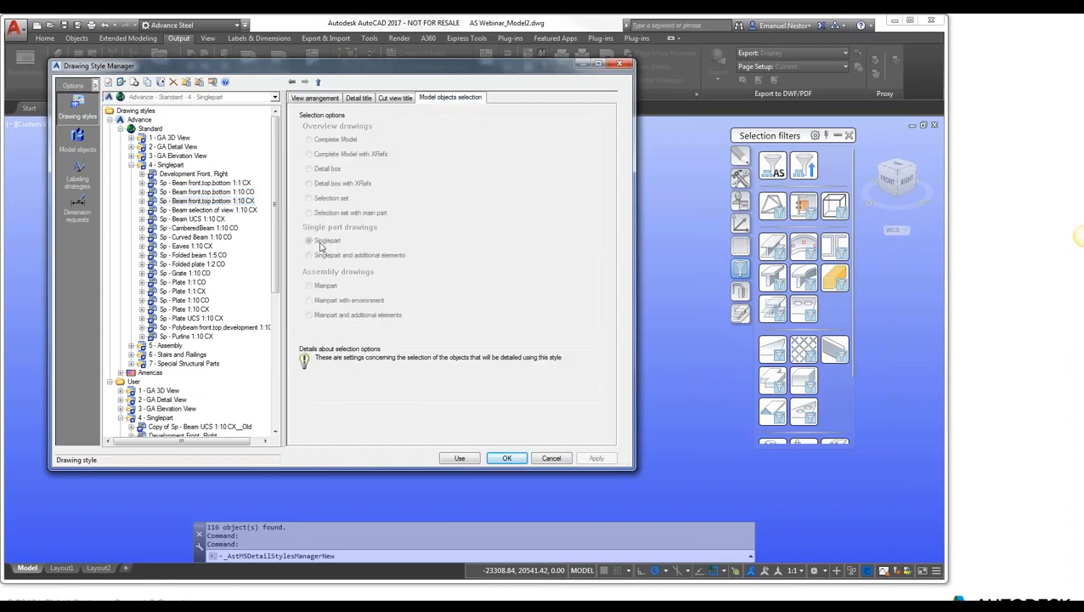
{"action": "left_click", "coordinate": [313, 99]}
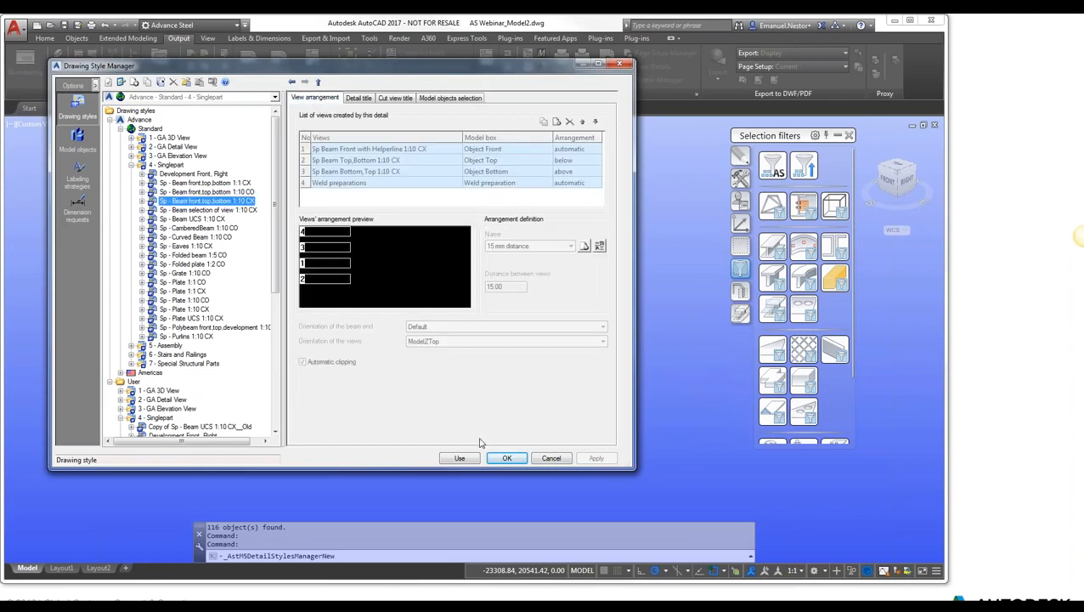
Step: Detail the selected beams with the chosen style into new drawing 003, keeping Different Scales and using the ASDETPROTO-A1.dwg prototype
{"action": "left_click", "coordinate": [458, 460]}
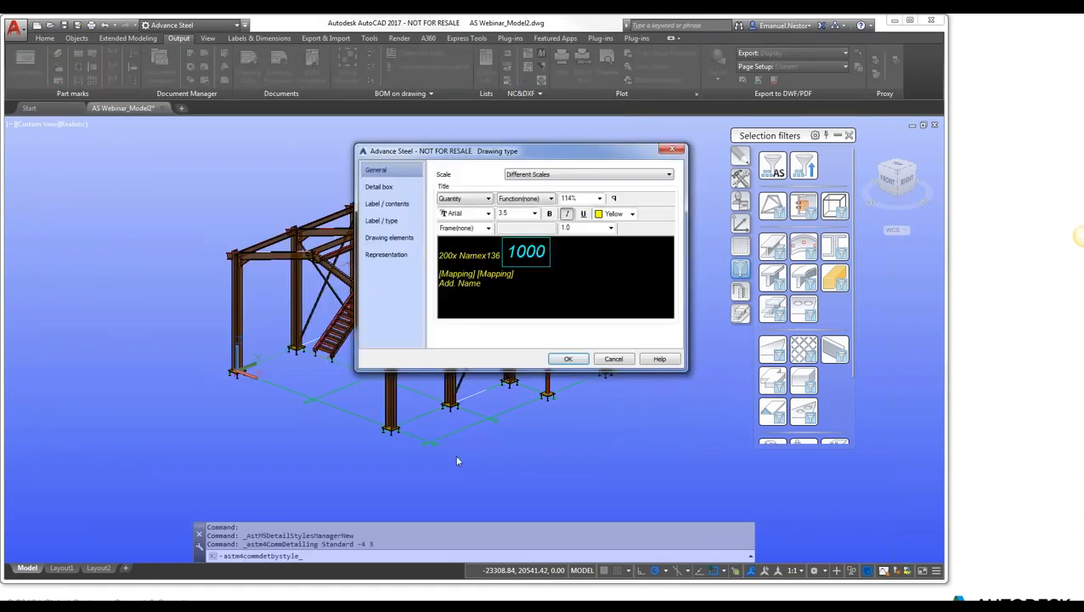
{"action": "left_click", "coordinate": [568, 359]}
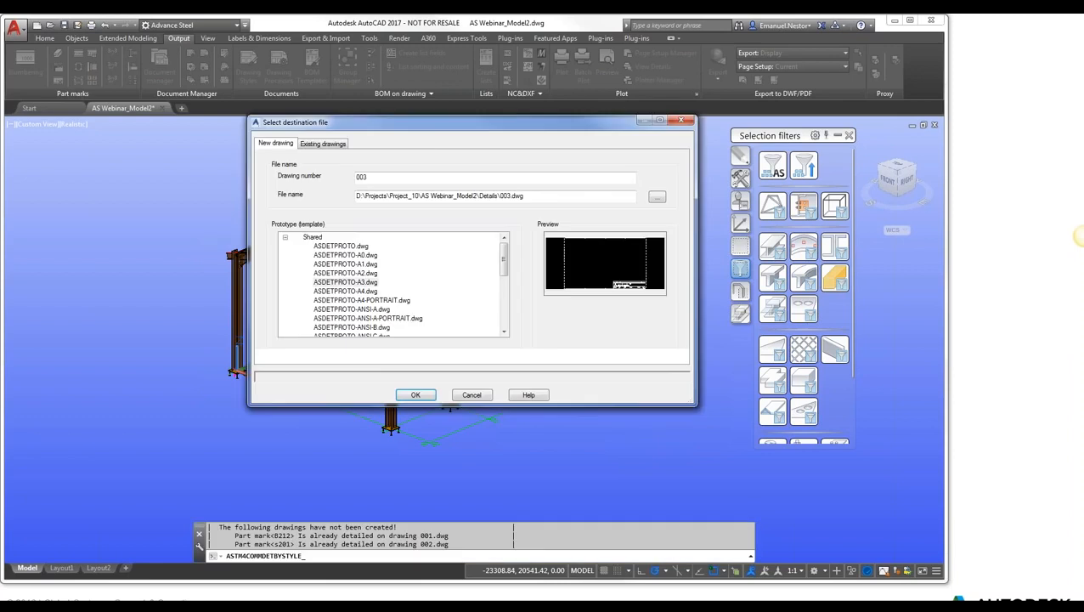
{"action": "left_click", "coordinate": [349, 265]}
{"action": "left_click", "coordinate": [350, 256]}
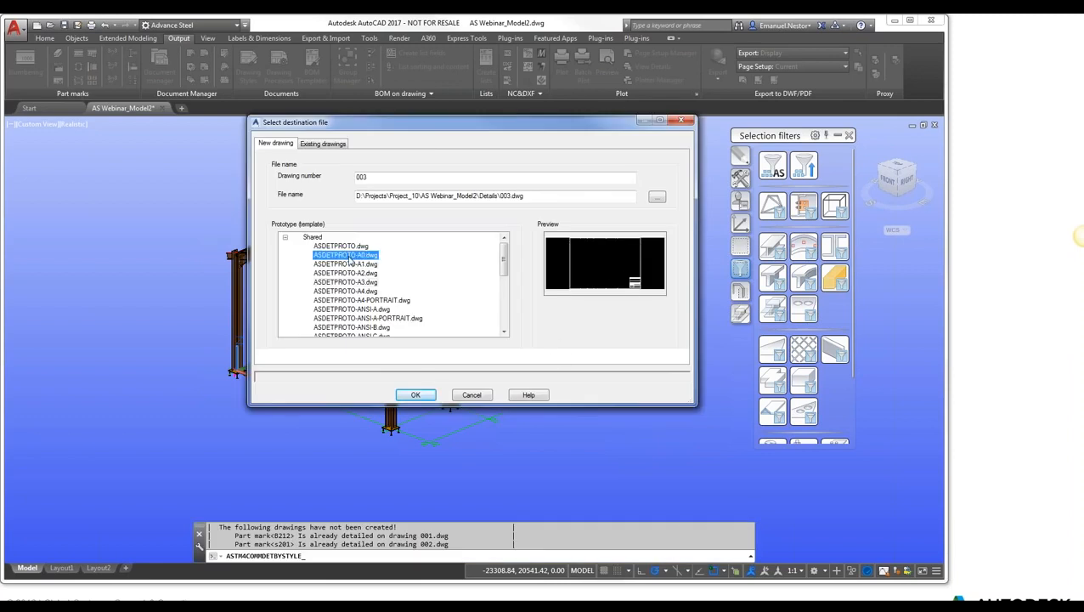
{"action": "left_click", "coordinate": [353, 265]}
{"action": "left_click", "coordinate": [417, 395]}
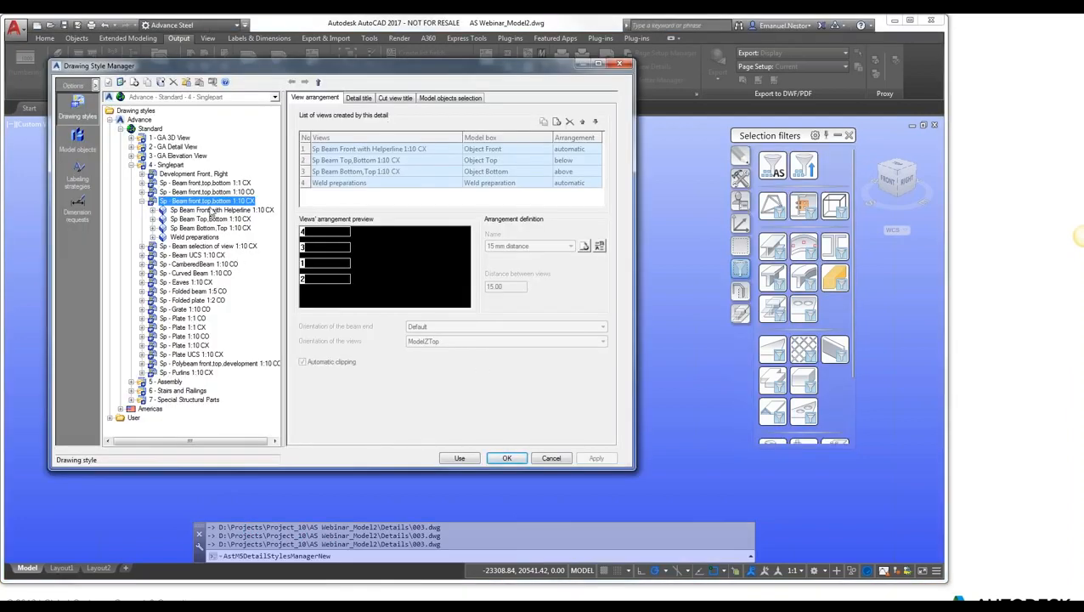
Step: Close the drawing style settings and open the detail drawing 003.dwg through the Document Manager
{"action": "left_click", "coordinate": [506, 459]}
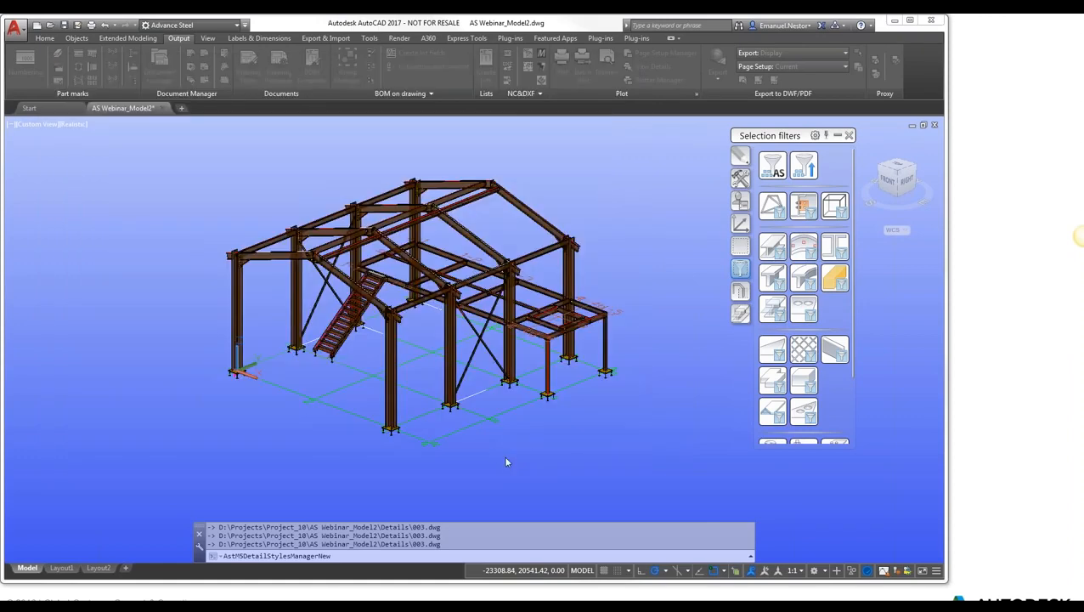
{"action": "left_click", "coordinate": [159, 70]}
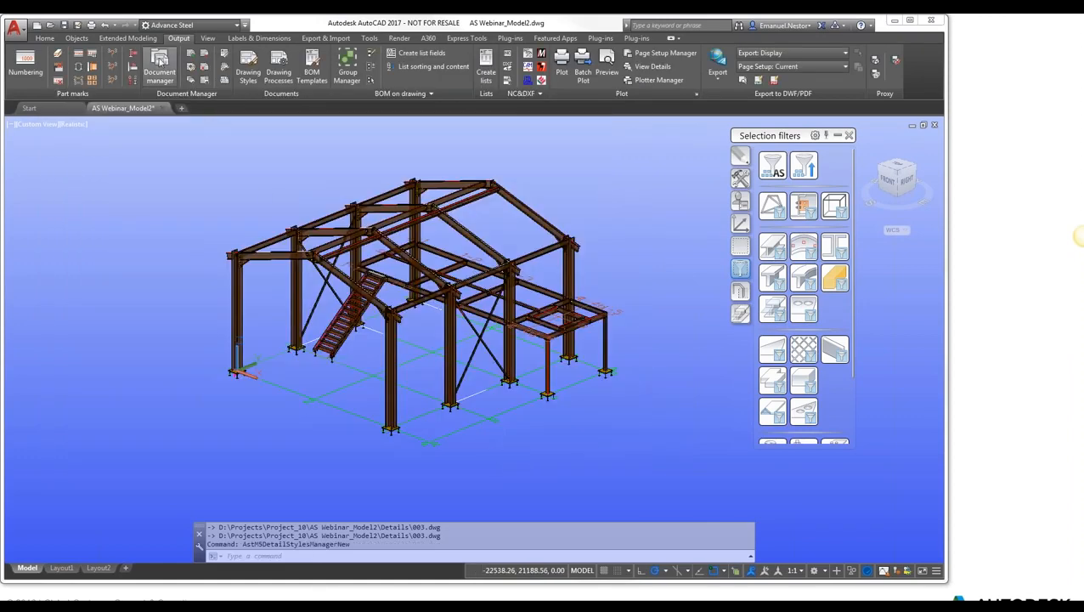
{"action": "left_click", "coordinate": [146, 196]}
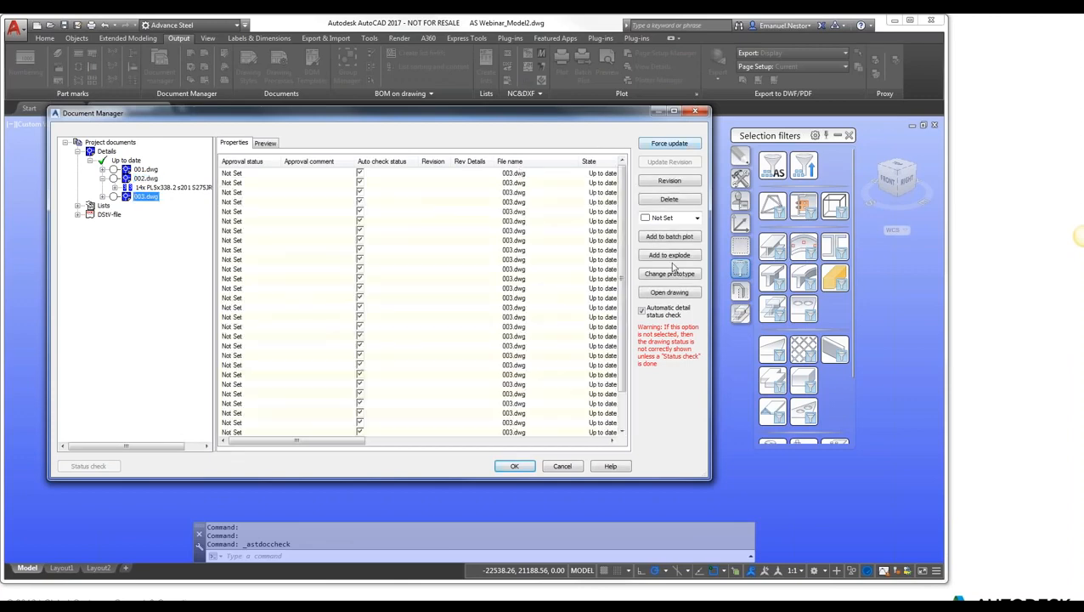
{"action": "left_click", "coordinate": [669, 292]}
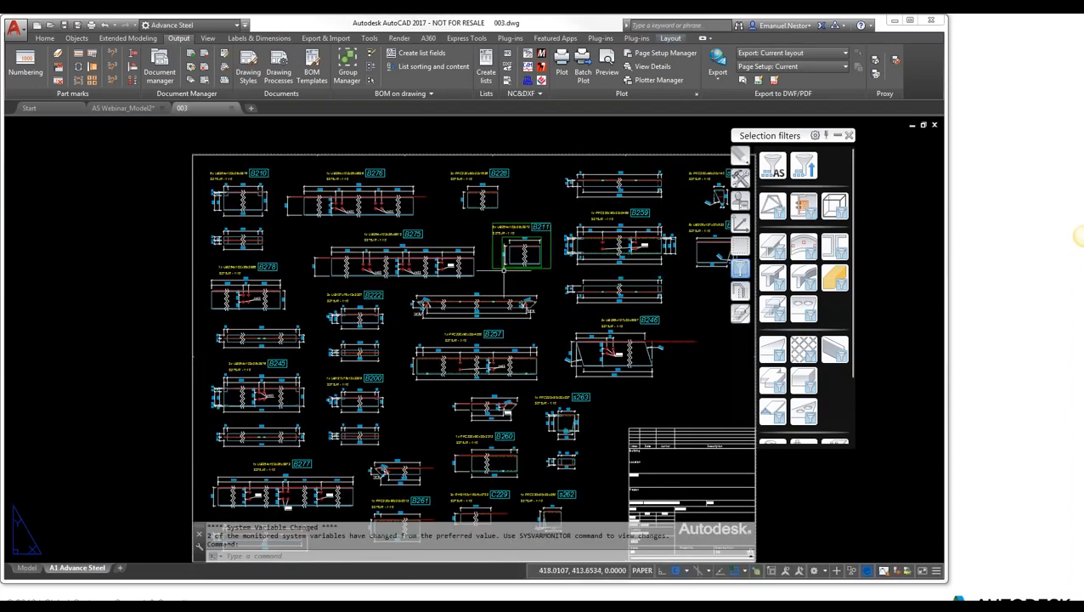
Step: Examine the beam details in drawing 003, both on the A1 sheet and in the column extending below its frame
{"action": "scroll", "coordinate": [405, 212], "scroll_direction": "down", "scroll_amount": 2}
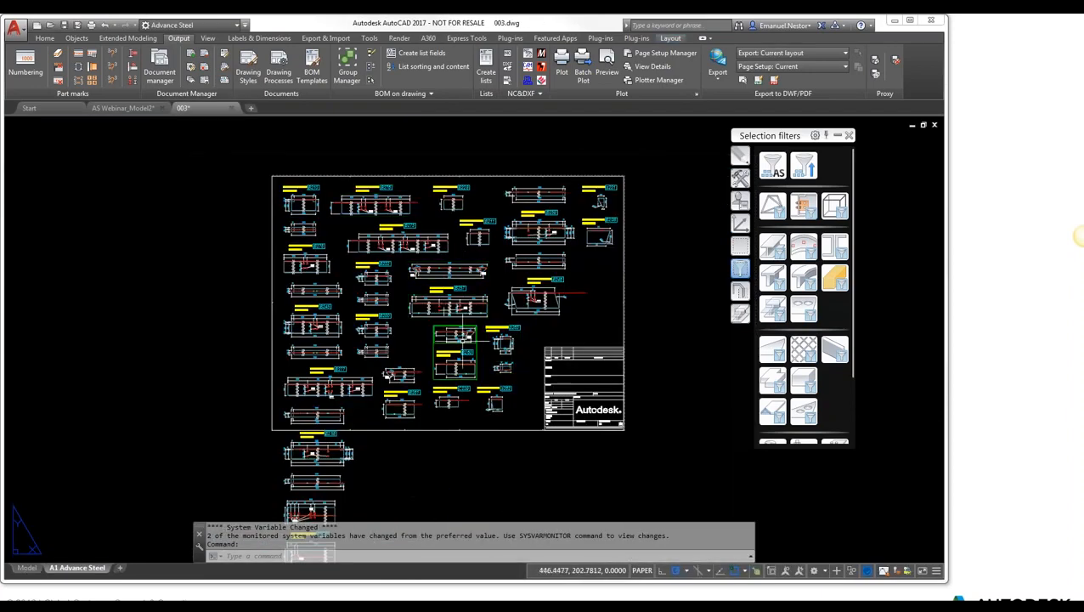
{"action": "scroll", "coordinate": [306, 332], "scroll_direction": "up", "scroll_amount": 5}
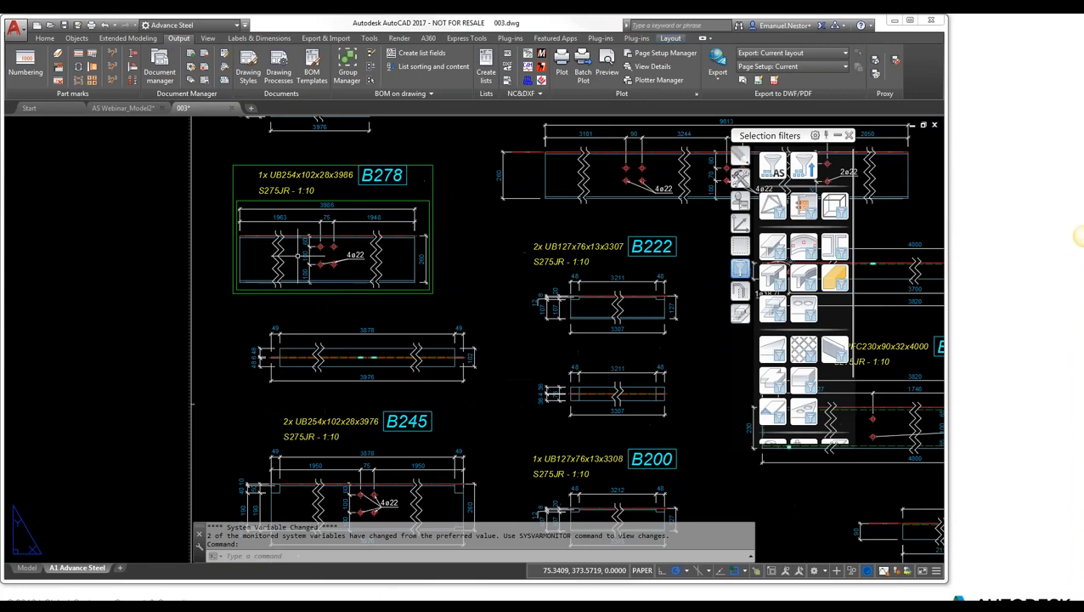
{"action": "scroll", "coordinate": [298, 256], "scroll_direction": "down", "scroll_amount": 4}
{"action": "middle_click_drag", "start_coordinate": [533, 401], "coordinate": [449, 218]}
{"action": "middle_click_drag", "start_coordinate": [477, 445], "coordinate": [481, 414]}
{"action": "scroll", "coordinate": [425, 254], "scroll_direction": "down", "scroll_amount": 5}
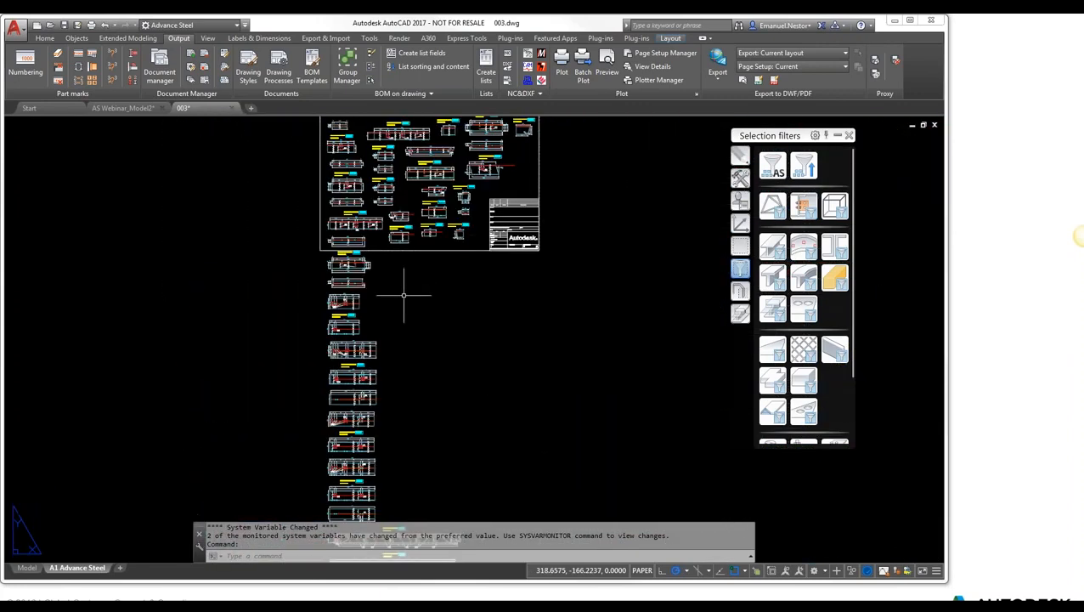
{"action": "scroll", "coordinate": [441, 317], "scroll_direction": "down", "scroll_amount": 2}
{"action": "middle_click_drag", "start_coordinate": [453, 358], "coordinate": [427, 338]}
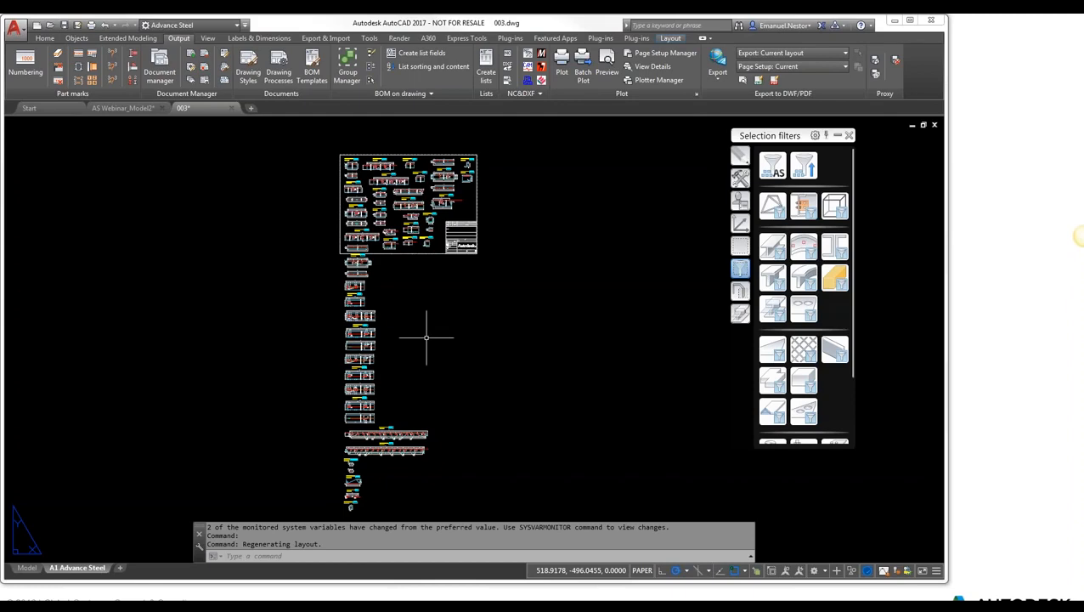
{"action": "scroll", "coordinate": [339, 320], "scroll_direction": "up", "scroll_amount": 5}
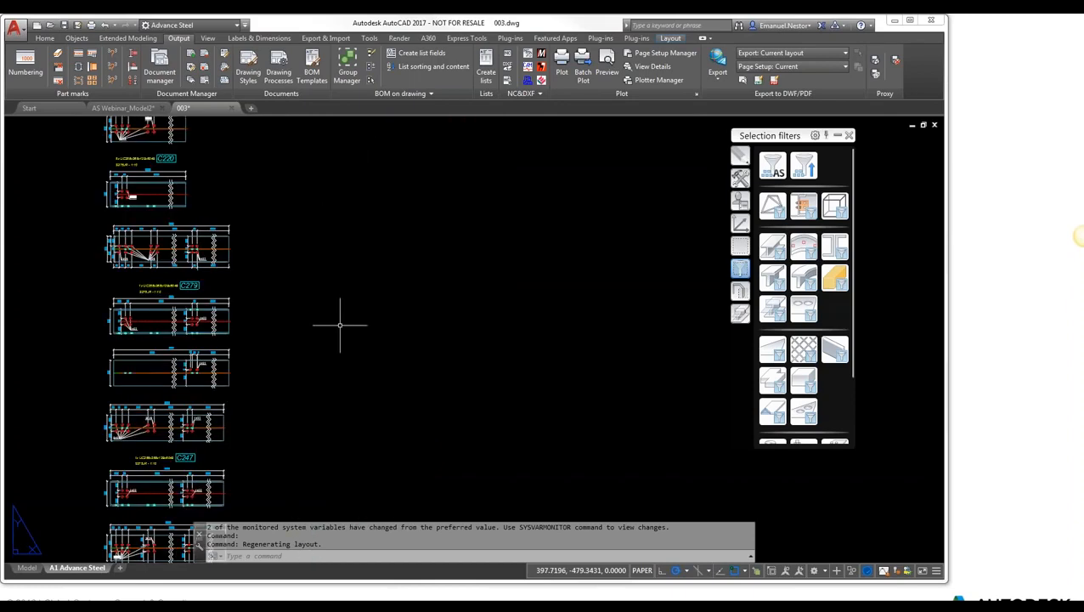
{"action": "scroll", "coordinate": [382, 300], "scroll_direction": "down", "scroll_amount": 5}
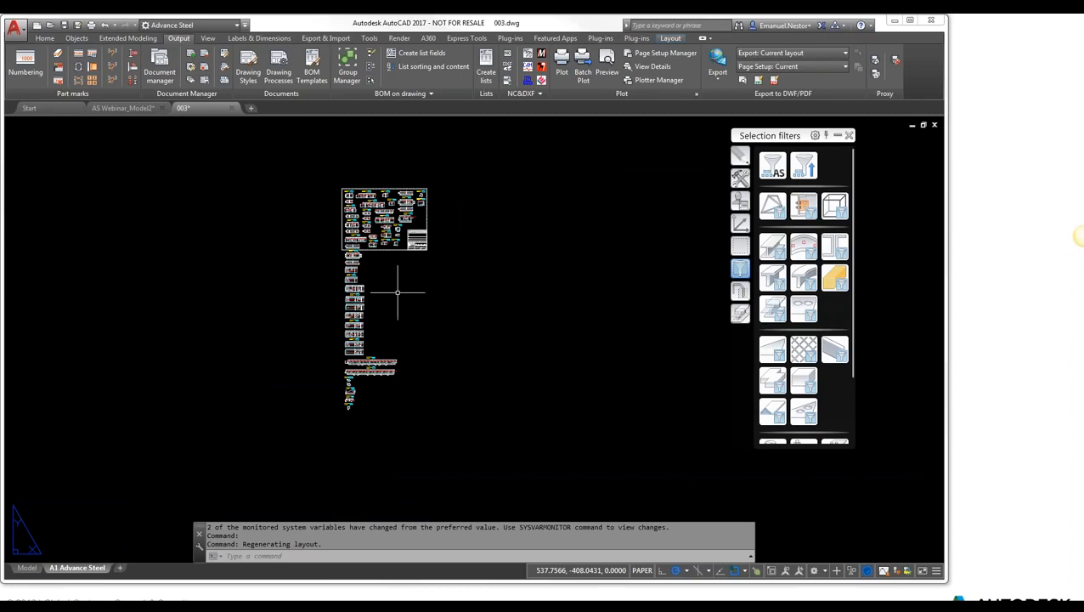
{"action": "scroll", "coordinate": [378, 254], "scroll_direction": "up", "scroll_amount": 4}
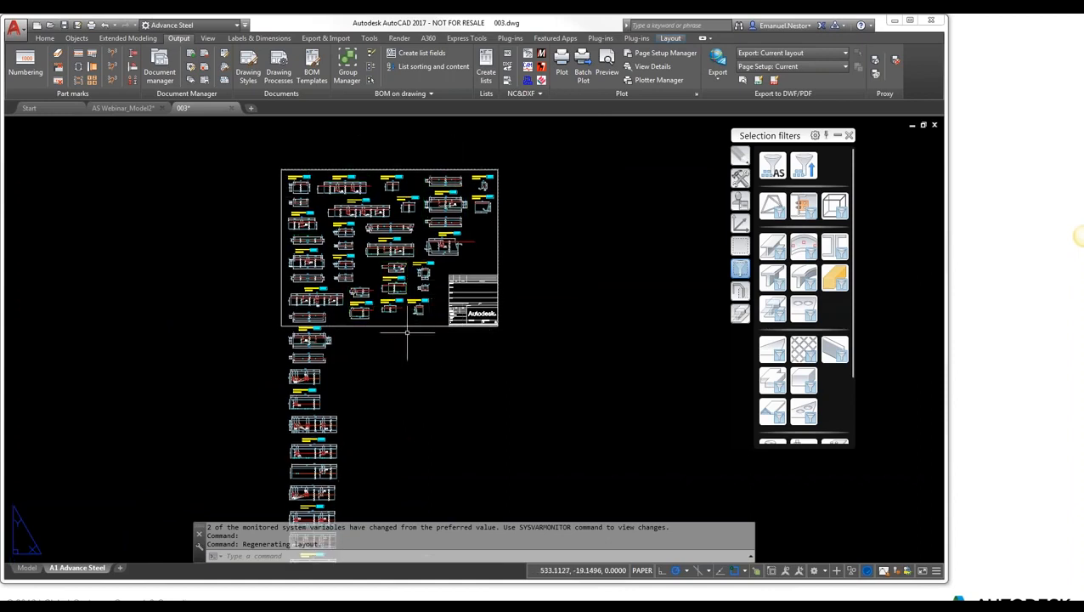
{"action": "middle_click_drag", "start_coordinate": [389, 359], "coordinate": [379, 287]}
{"action": "scroll", "coordinate": [379, 287], "scroll_direction": "down", "scroll_amount": 2}
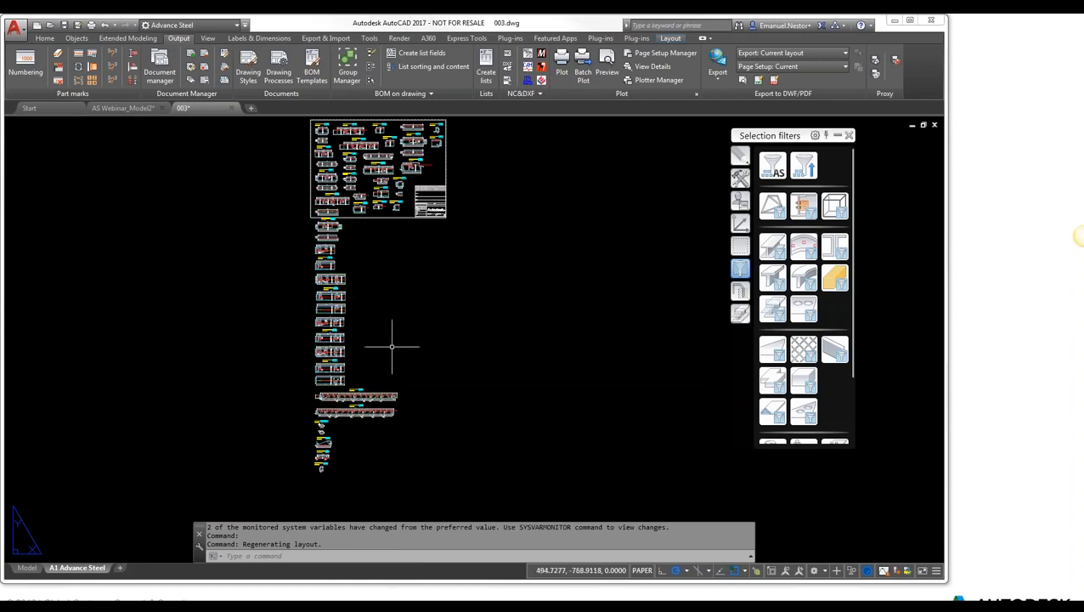
{"action": "middle_click", "coordinate": [405, 298]}
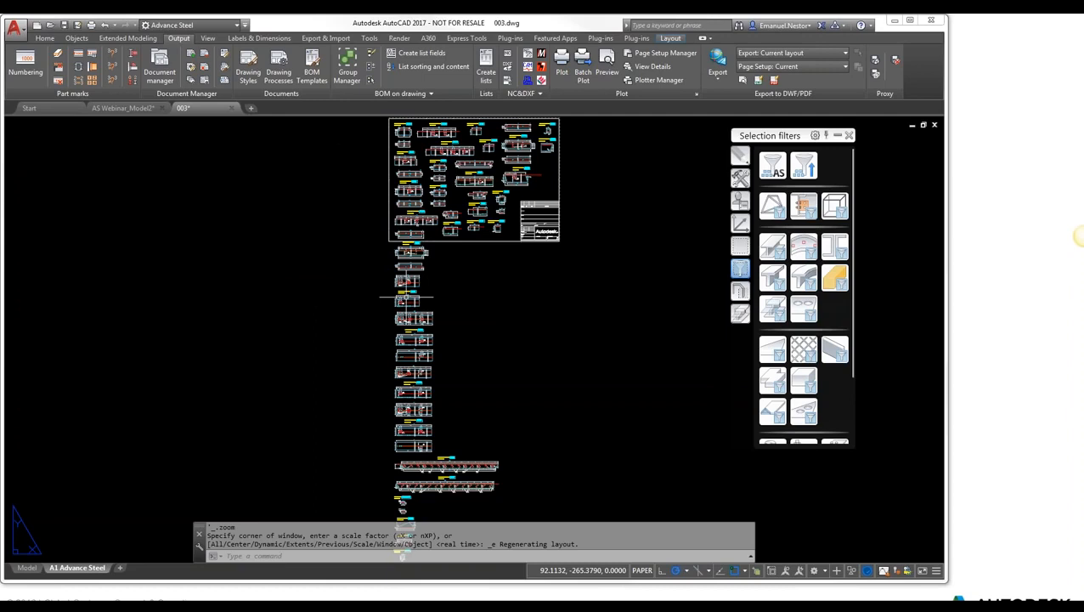
Step: Save drawing 003.dwg and close it, accepting the changes, to return to the model
{"action": "key", "text": "ctrl+s"}
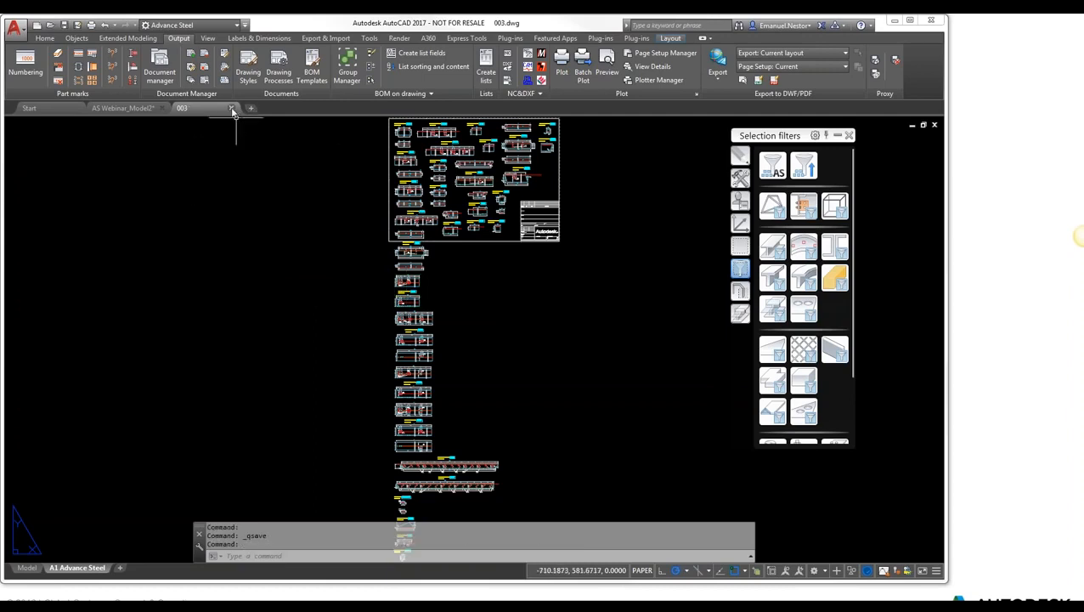
{"action": "left_click", "coordinate": [231, 108]}
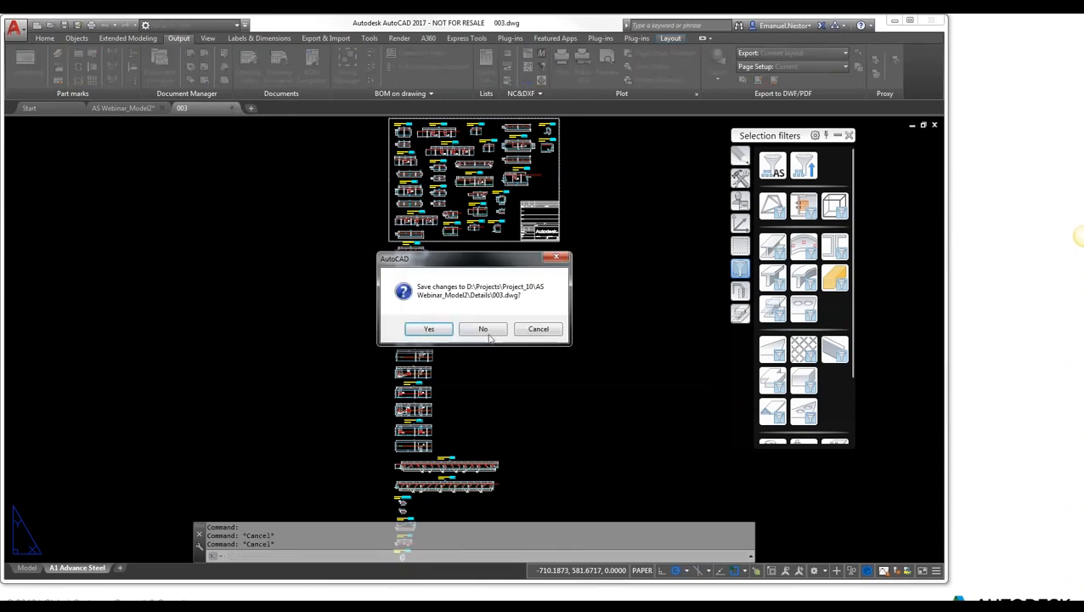
{"action": "left_click", "coordinate": [430, 330]}
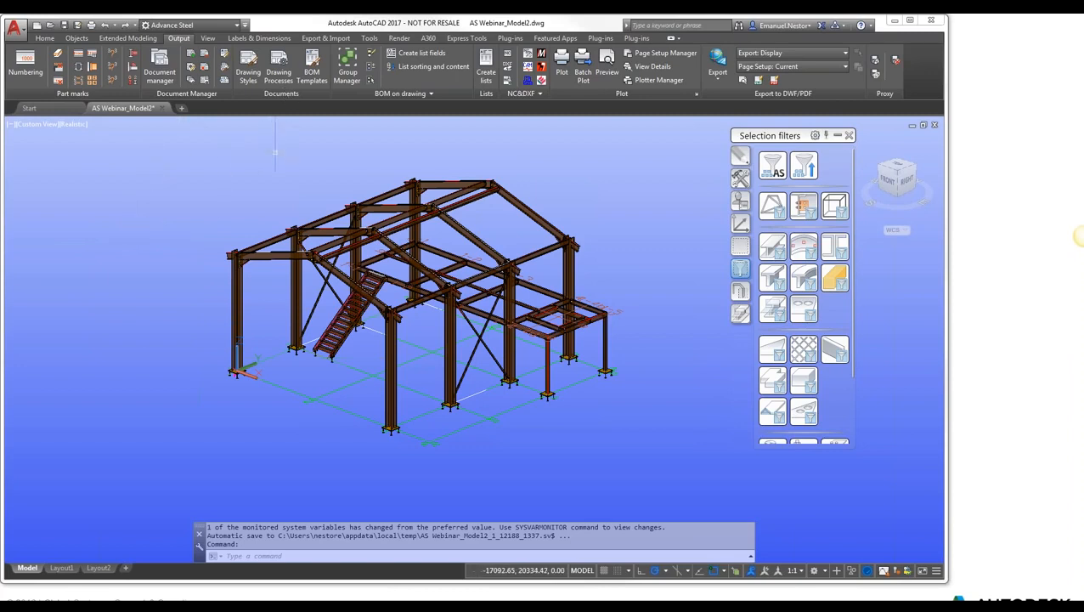
Step: Show the drawing processes and select the base plates and bracing gusset plates at the feet of the two braced columns
{"action": "left_click", "coordinate": [284, 67]}
{"action": "left_click_drag", "start_coordinate": [124, 153], "coordinate": [121, 148]}
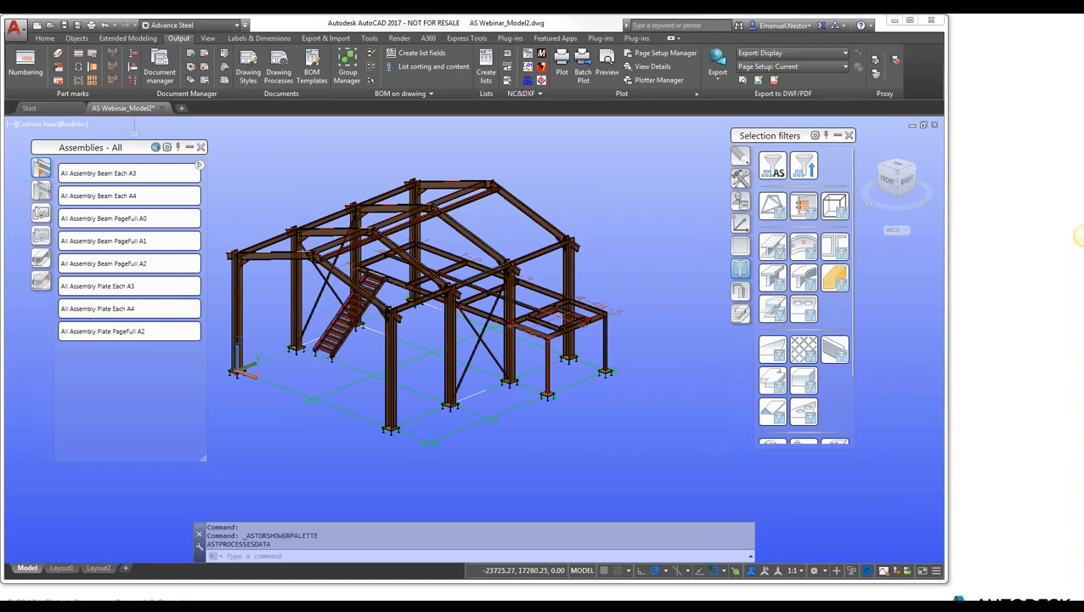
{"action": "middle_click_drag", "start_coordinate": [395, 269], "coordinate": [460, 244]}
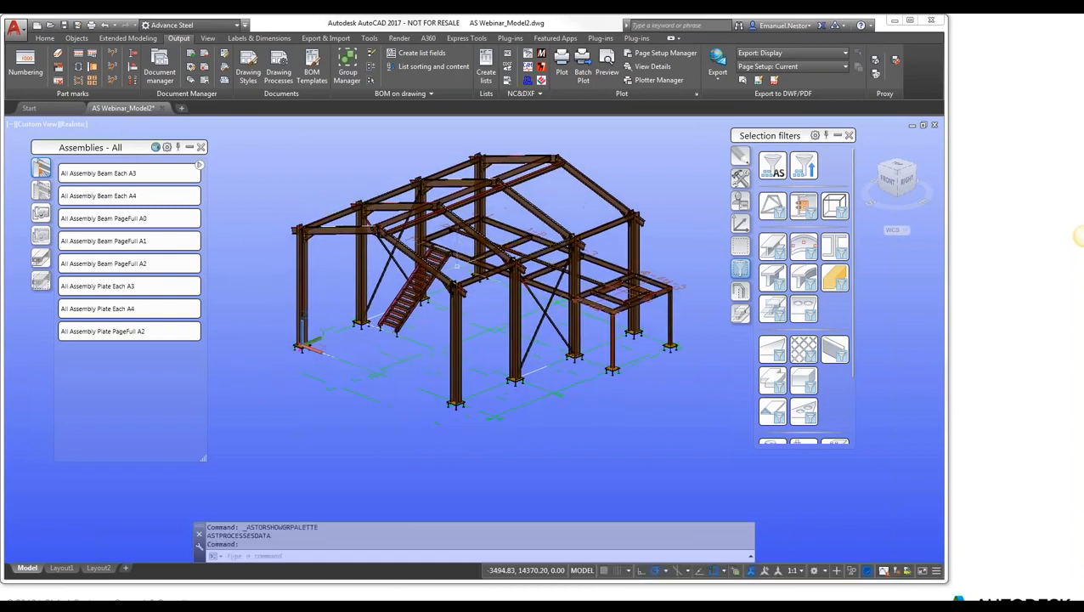
{"action": "scroll", "coordinate": [480, 393], "scroll_direction": "up", "scroll_amount": 2}
{"action": "scroll", "coordinate": [534, 367], "scroll_direction": "up", "scroll_amount": 6}
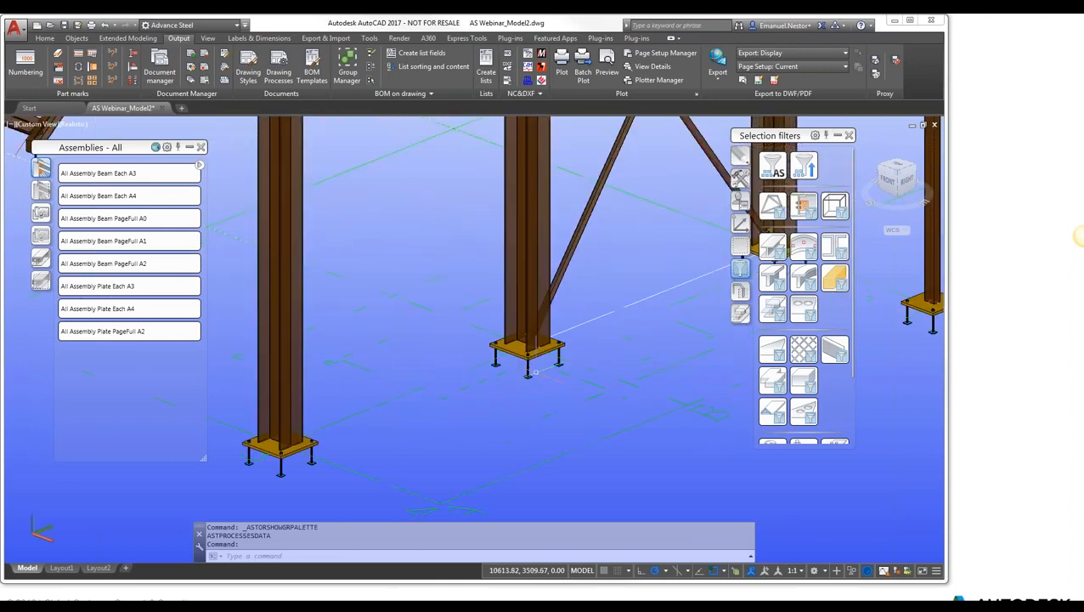
{"action": "left_click", "coordinate": [508, 344]}
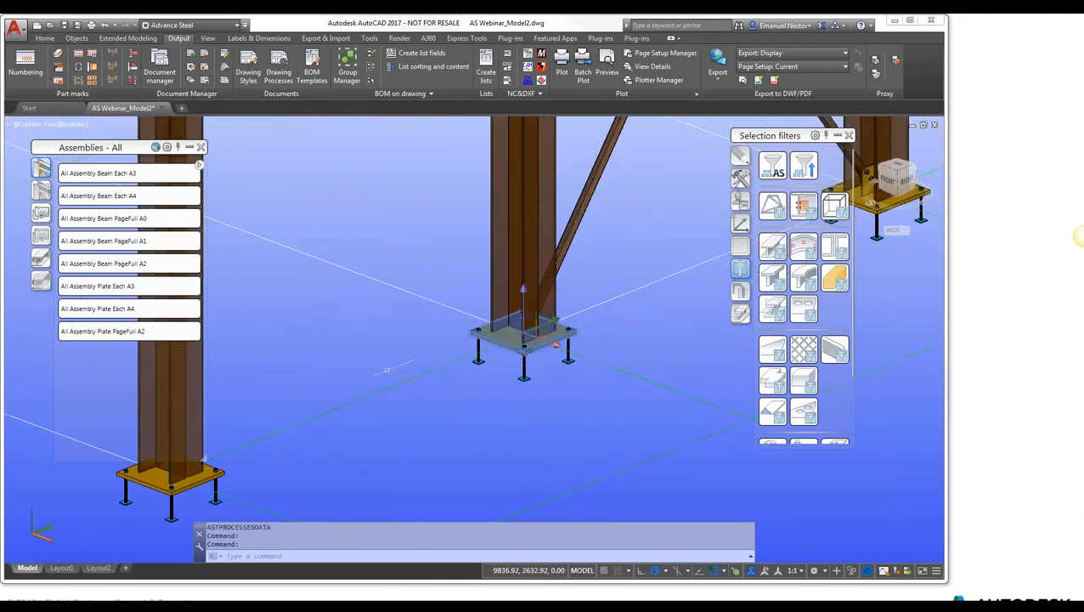
{"action": "scroll", "coordinate": [387, 340], "scroll_direction": "down", "scroll_amount": 5}
{"action": "middle_click_drag", "start_coordinate": [552, 315], "coordinate": [559, 392]}
{"action": "scroll", "coordinate": [561, 318], "scroll_direction": "up", "scroll_amount": 8}
{"action": "key", "text": "Escape"}
{"action": "scroll", "coordinate": [546, 298], "scroll_direction": "down", "scroll_amount": 5}
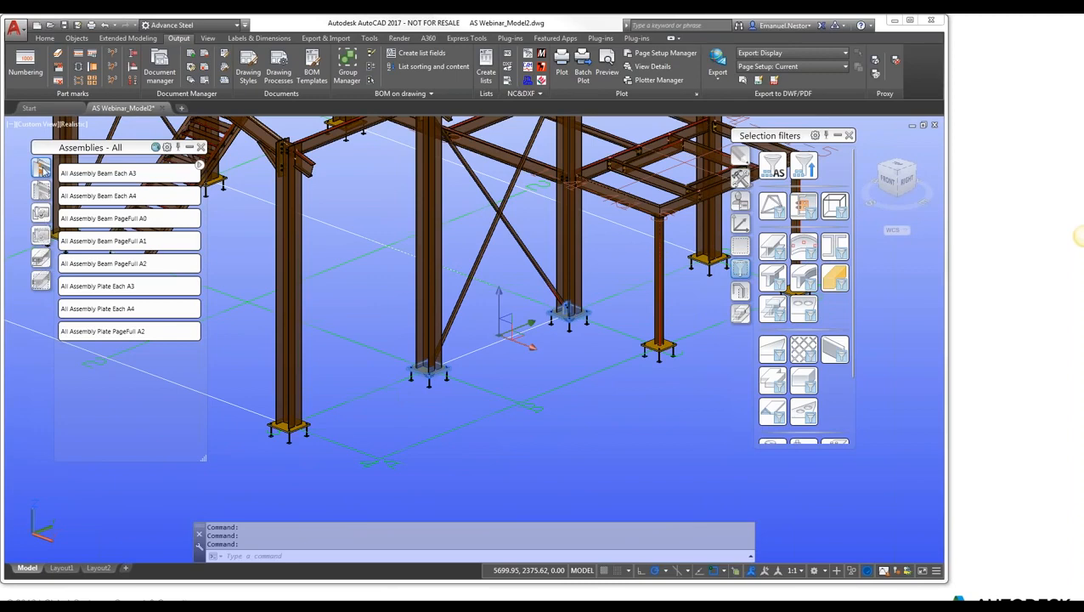
Step: Run the Selected SP Plate - AutoPage process on the selected plates, keeping drawing number 4, increment 1 and arrangement by position, ascending
{"action": "left_click", "coordinate": [40, 281]}
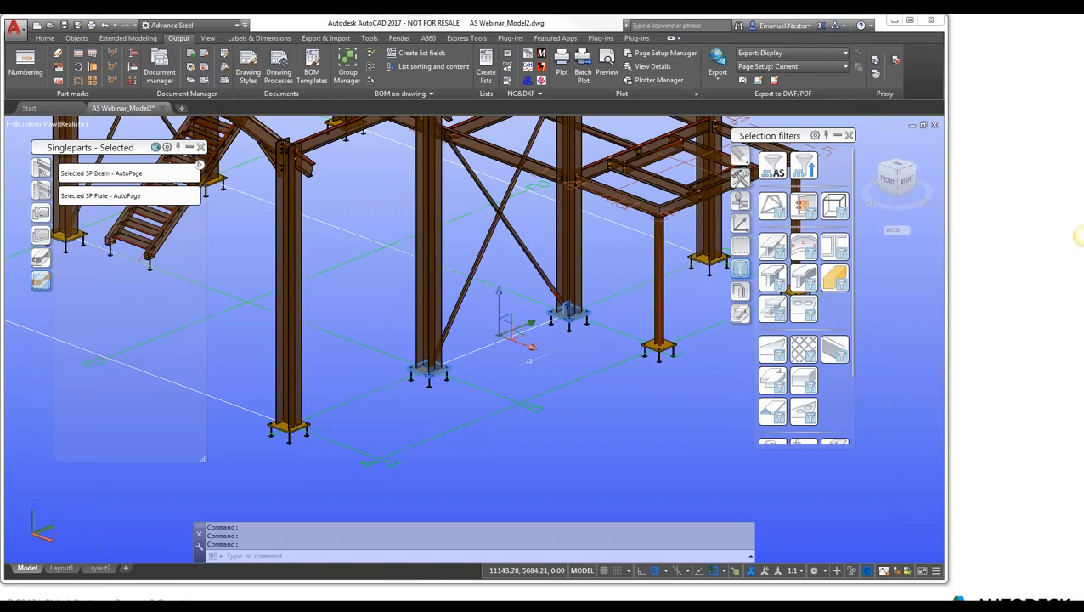
{"action": "left_click", "coordinate": [124, 197]}
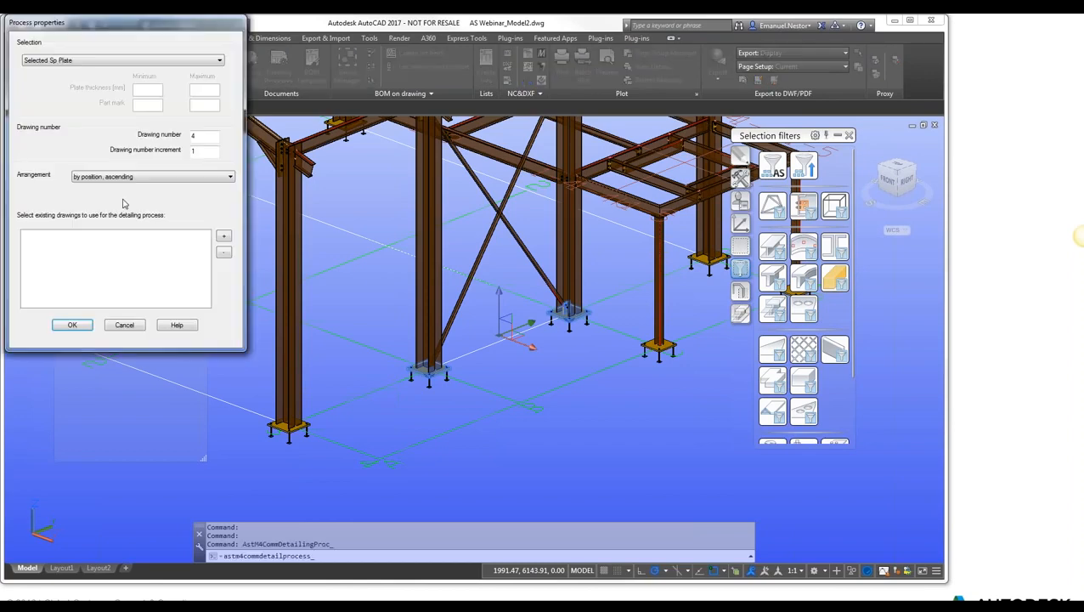
{"action": "left_click", "coordinate": [56, 62]}
{"action": "left_click", "coordinate": [56, 62]}
{"action": "left_click", "coordinate": [72, 325]}
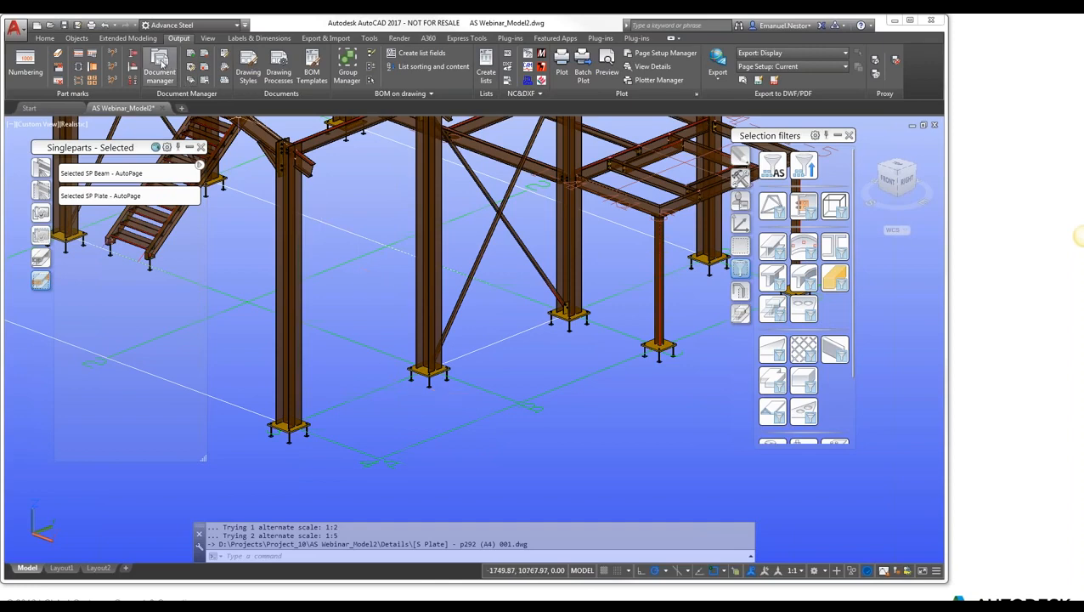
Step: Preview the plate drawings [S Plate] - p287 (A4) 001.dwg and [S Plate] - p292 (A4) 001.dwg in the Document Manager, widening the document tree
{"action": "left_click", "coordinate": [165, 65]}
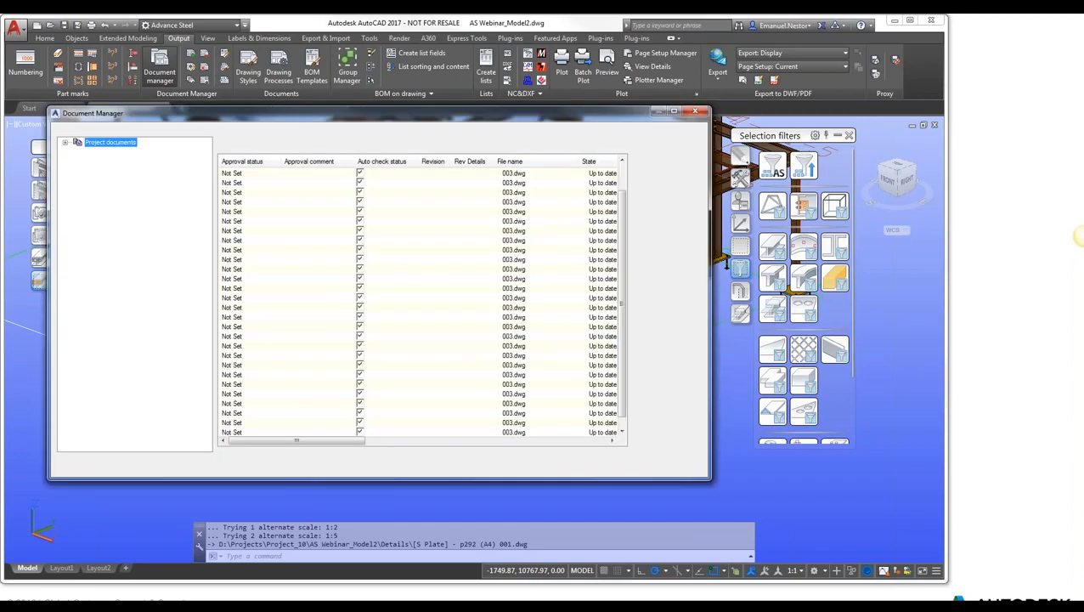
{"action": "left_click", "coordinate": [102, 151]}
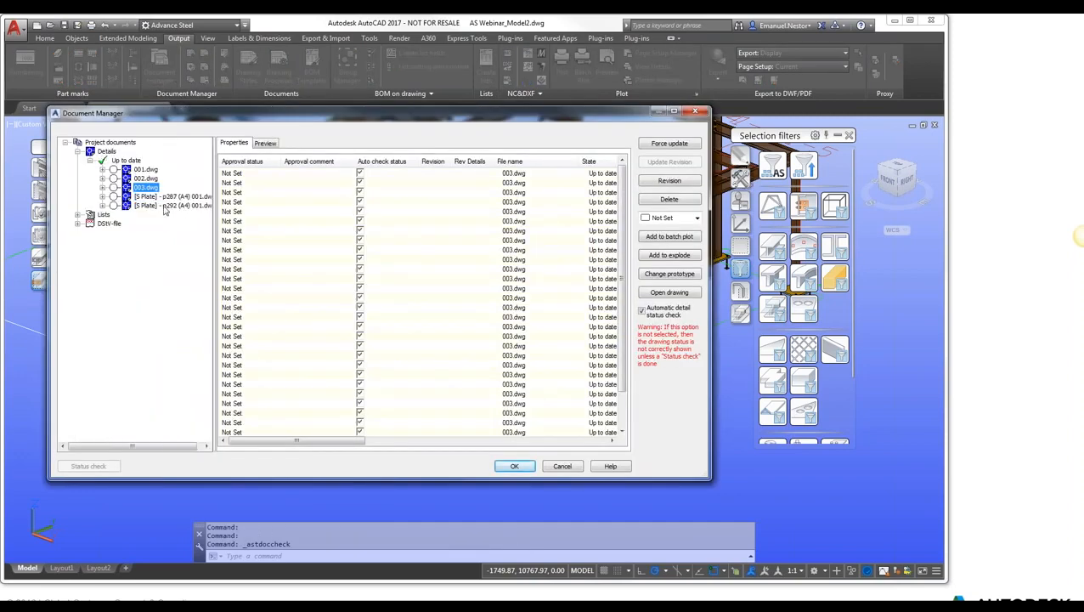
{"action": "left_click", "coordinate": [152, 197]}
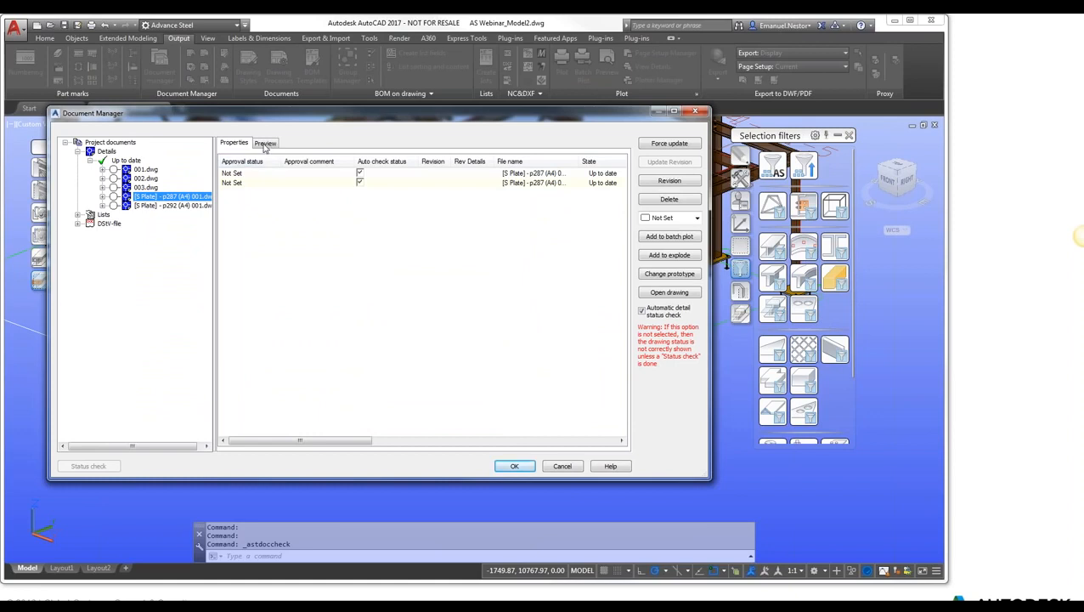
{"action": "left_click_drag", "start_coordinate": [214, 151], "coordinate": [243, 151]}
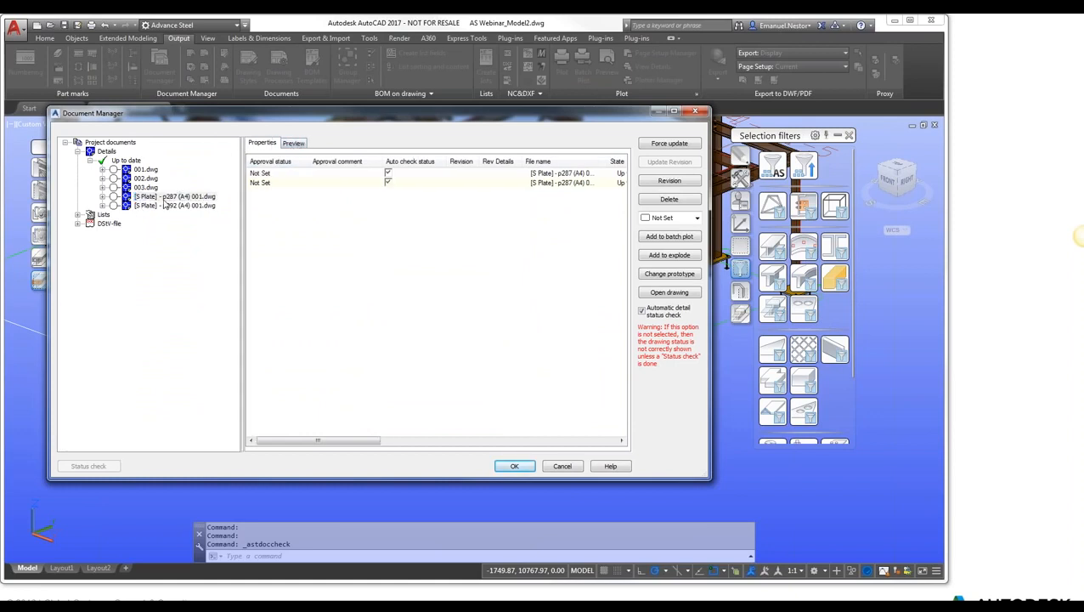
{"action": "left_click", "coordinate": [164, 198]}
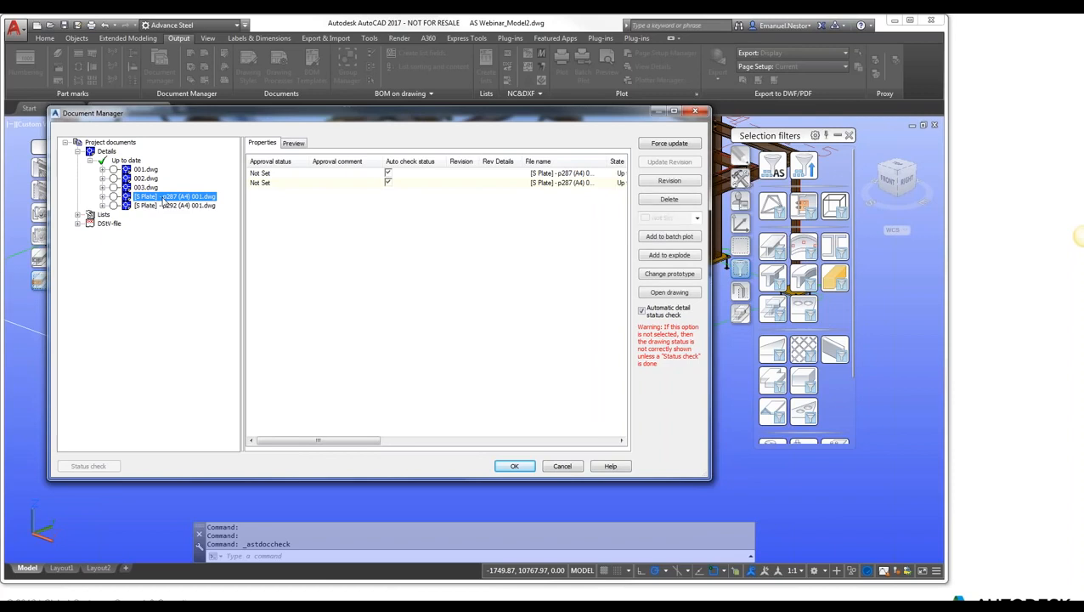
{"action": "left_click", "coordinate": [293, 143]}
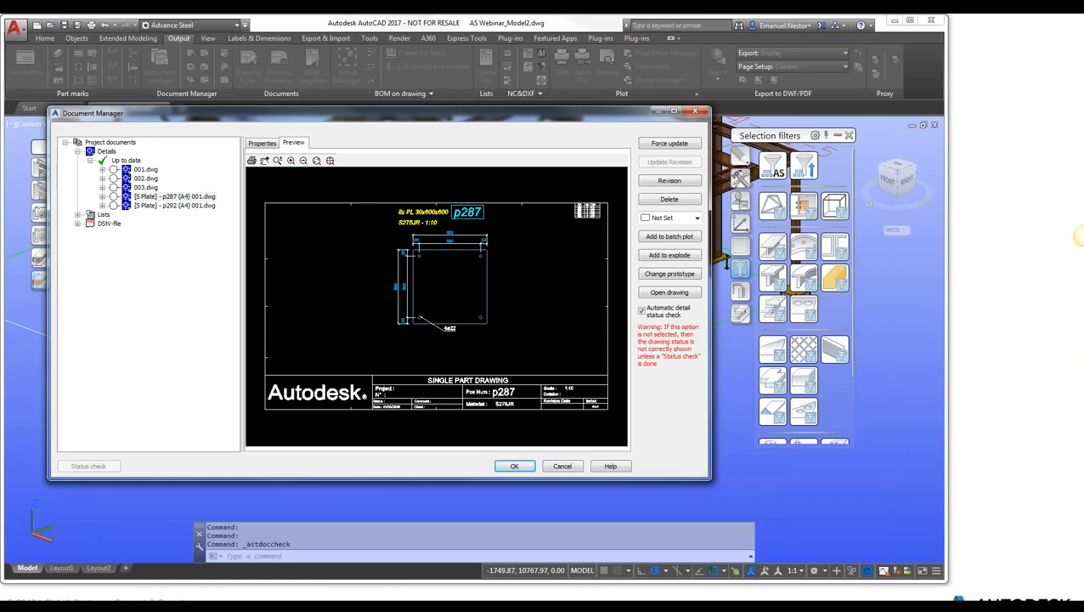
{"action": "left_click", "coordinate": [183, 205]}
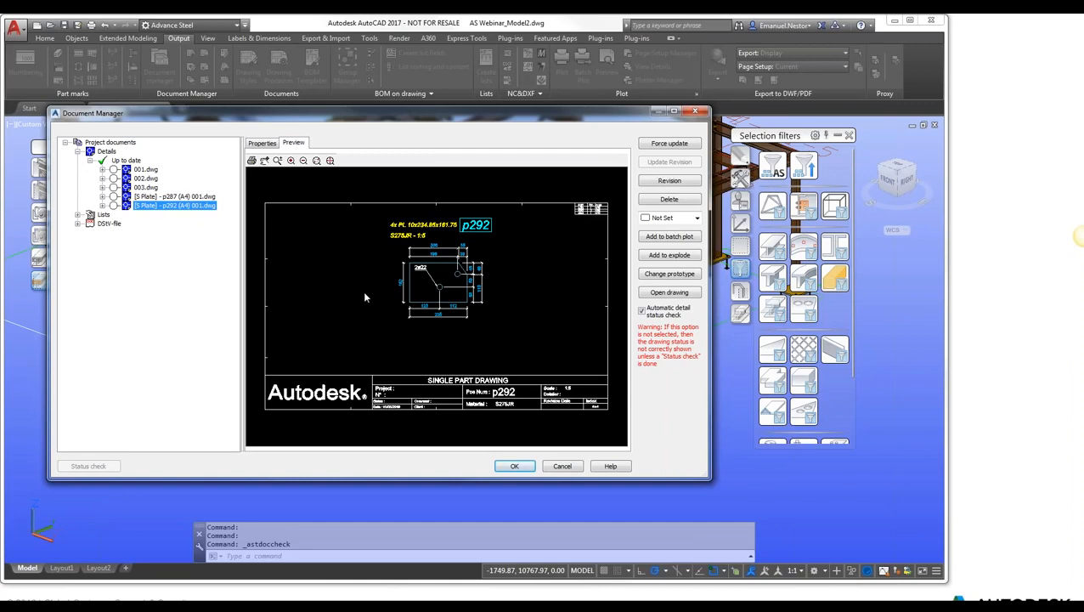
Step: Open the drawing [S Plate] - p292 (A4) 001.dwg to inspect it, and close it to return to the whole model
{"action": "left_click", "coordinate": [262, 142]}
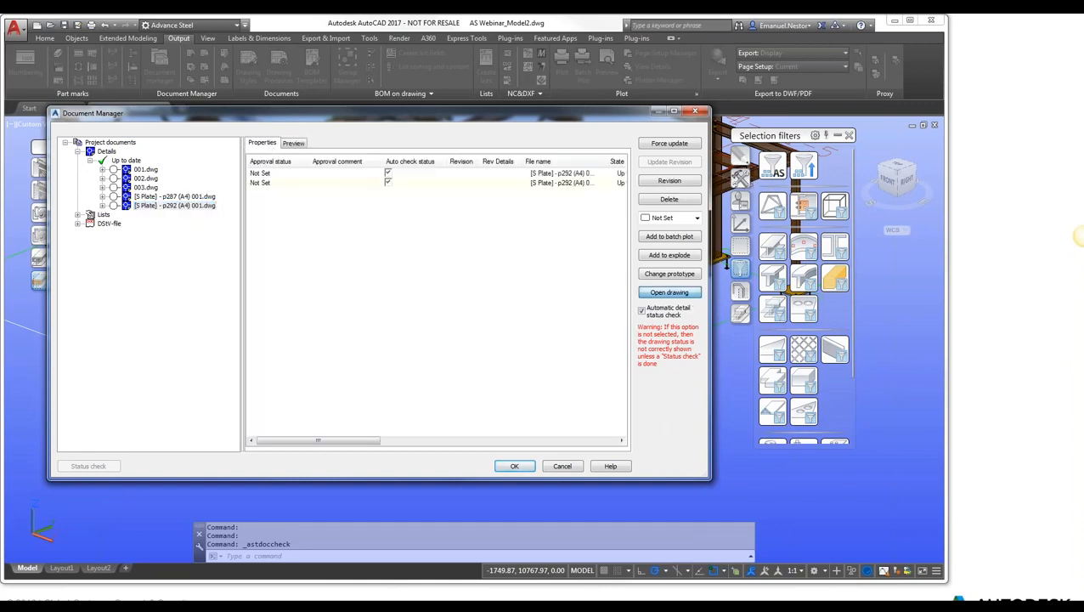
{"action": "left_click", "coordinate": [669, 292]}
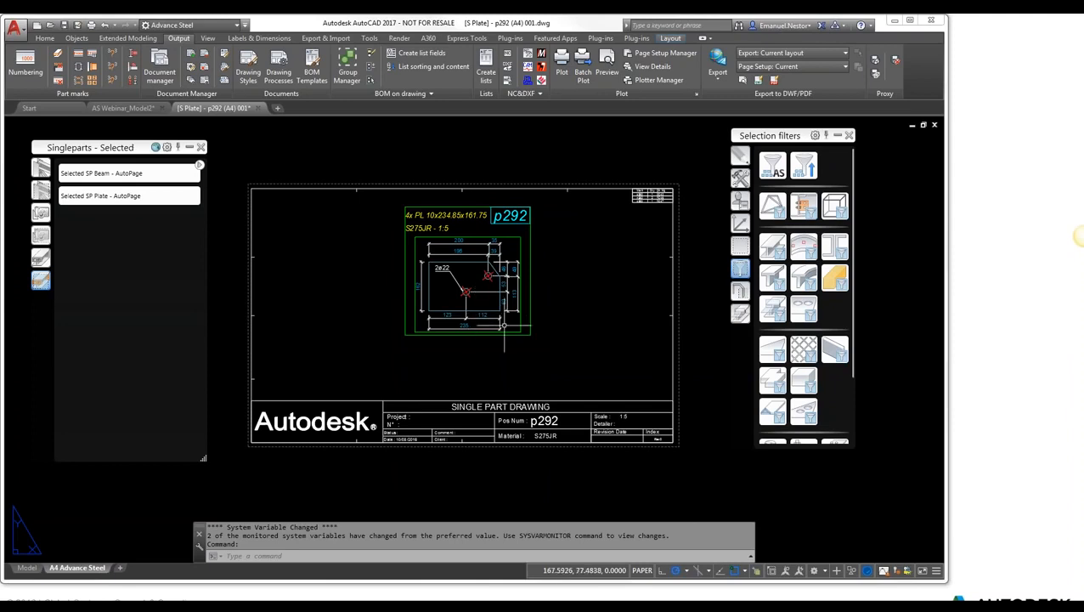
{"action": "left_click", "coordinate": [259, 107]}
{"action": "left_click", "coordinate": [468, 330]}
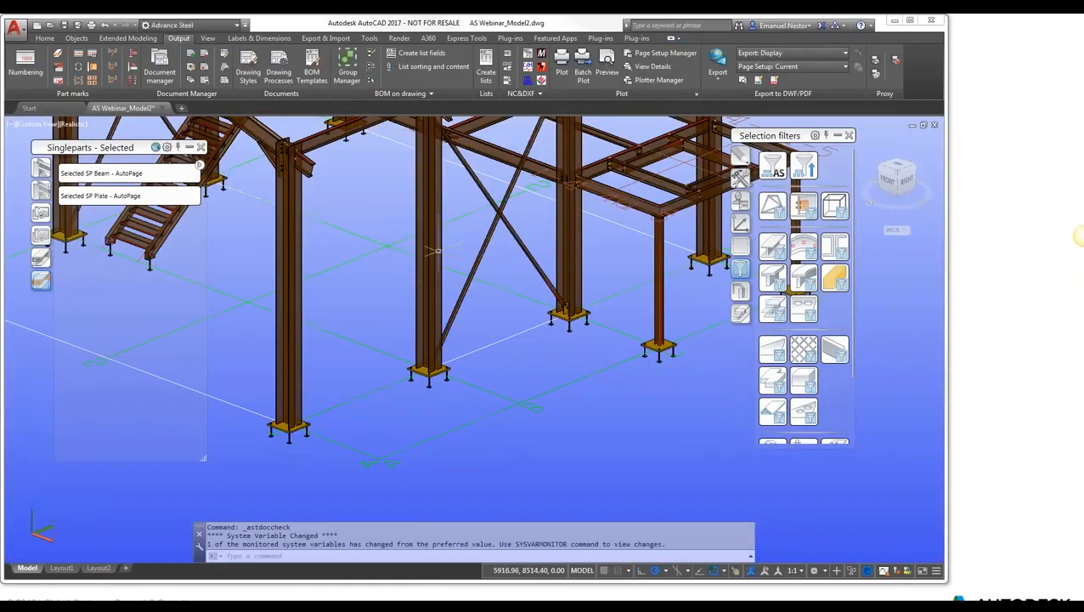
{"action": "scroll", "coordinate": [390, 238], "scroll_direction": "down", "scroll_amount": 5}
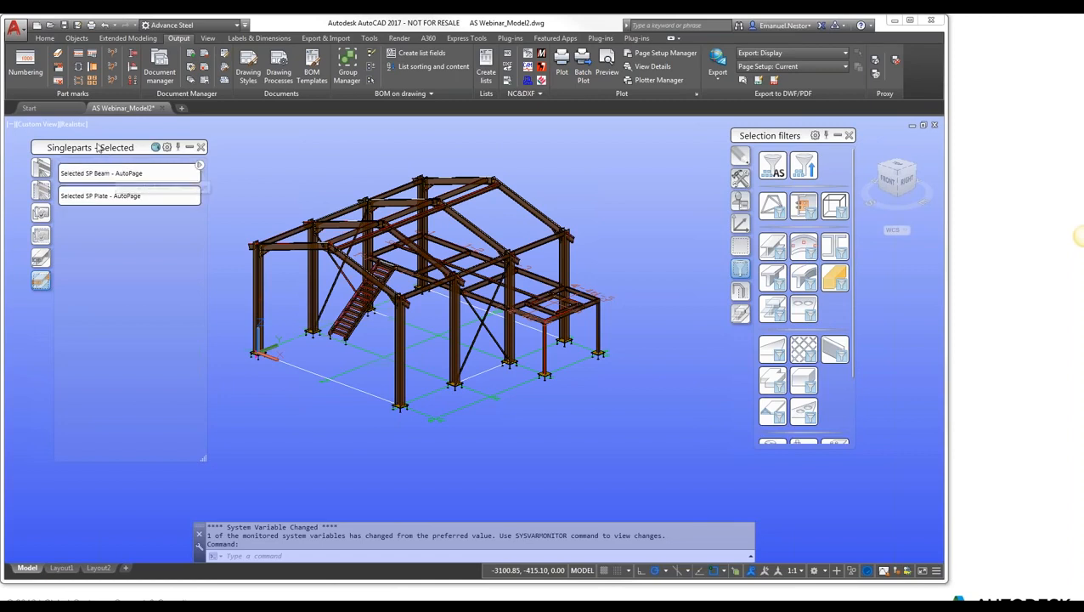
Step: Close the drawing processes palette and select the user process All Sp Plate PageFull A2 from Singleparts - All in the Drawing Process Manager
{"action": "left_click_drag", "start_coordinate": [100, 148], "coordinate": [120, 149]}
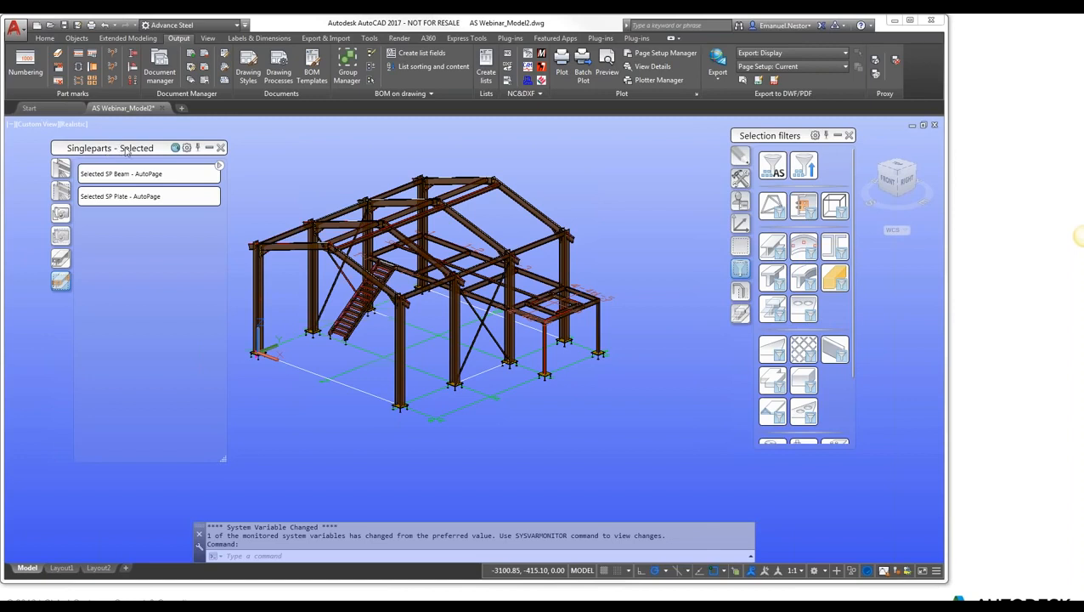
{"action": "left_click", "coordinate": [220, 148]}
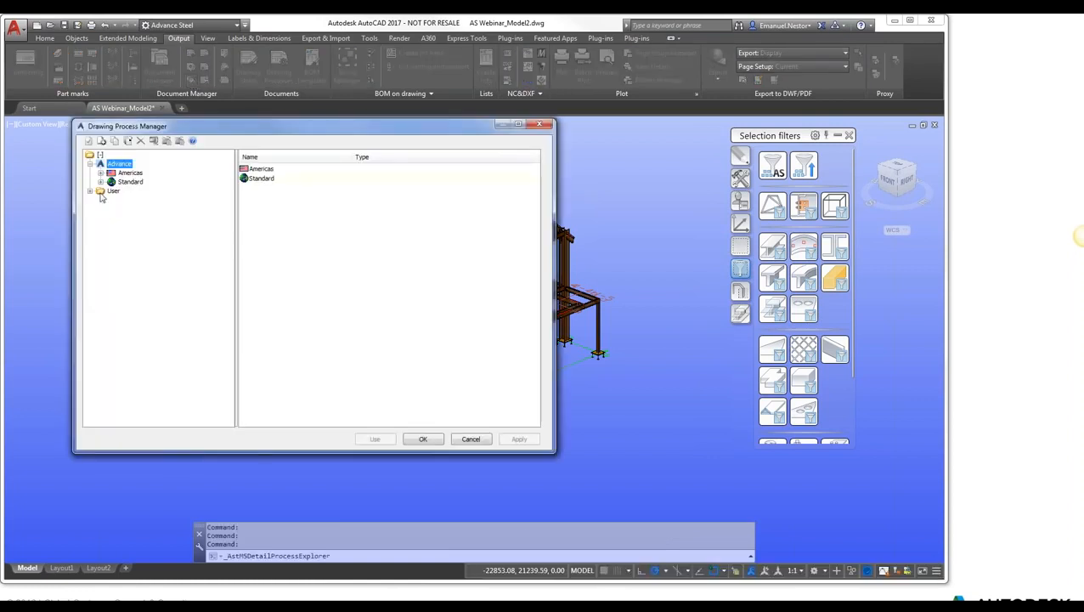
{"action": "left_click", "coordinate": [91, 192]}
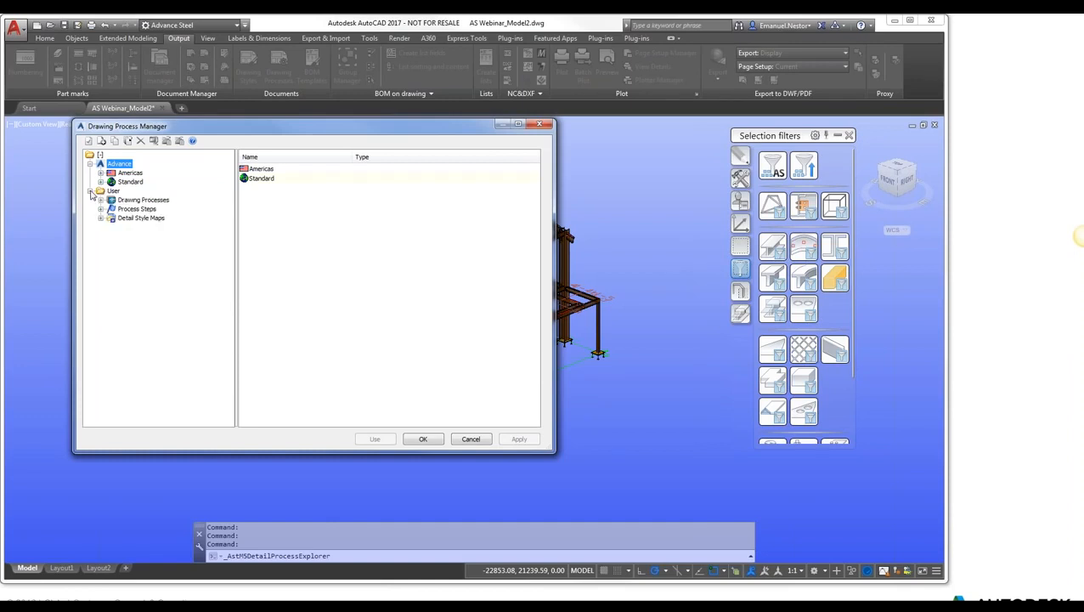
{"action": "left_click", "coordinate": [100, 200]}
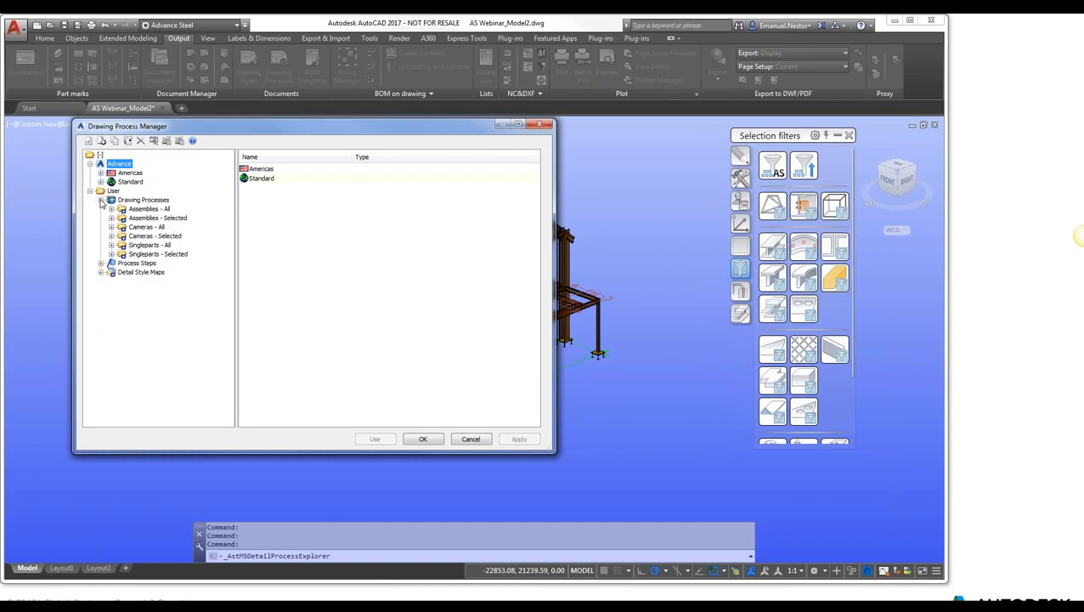
{"action": "left_click", "coordinate": [112, 246]}
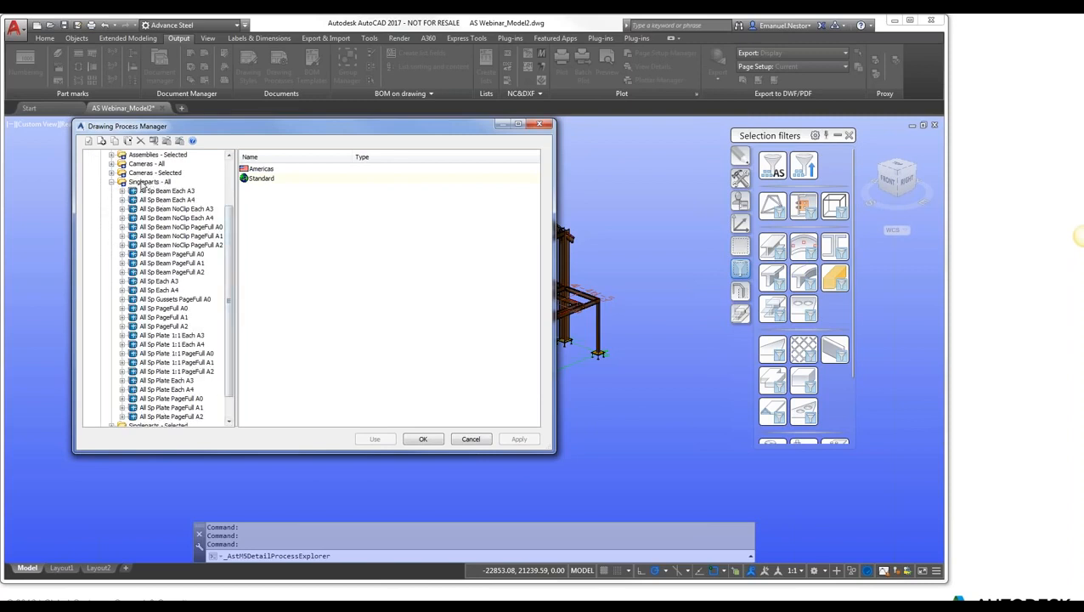
{"action": "left_click", "coordinate": [154, 328]}
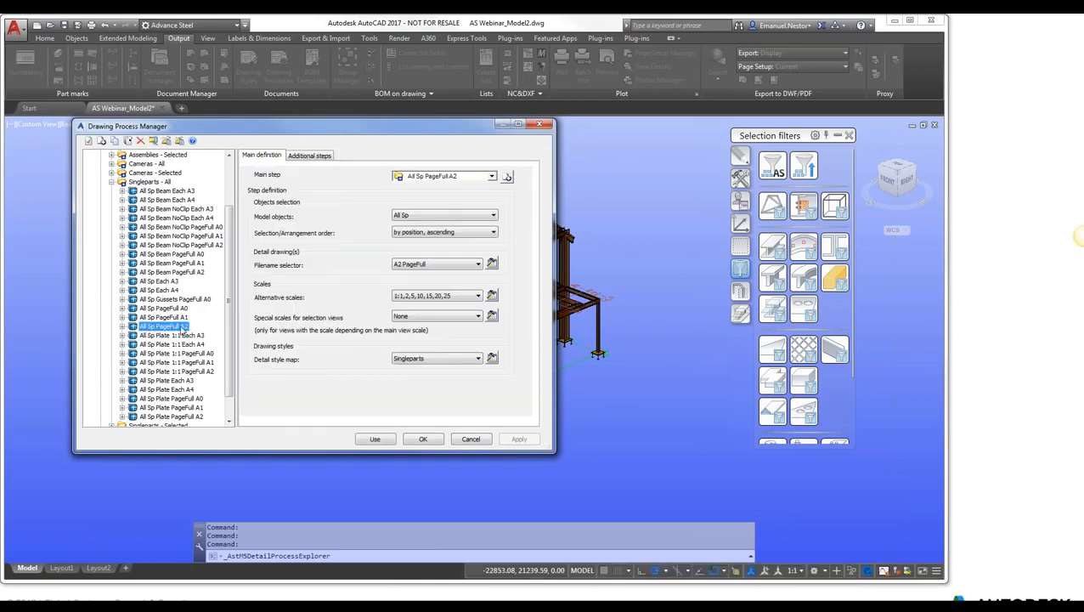
{"action": "scroll", "coordinate": [228, 318], "scroll_direction": "down", "scroll_amount": 1}
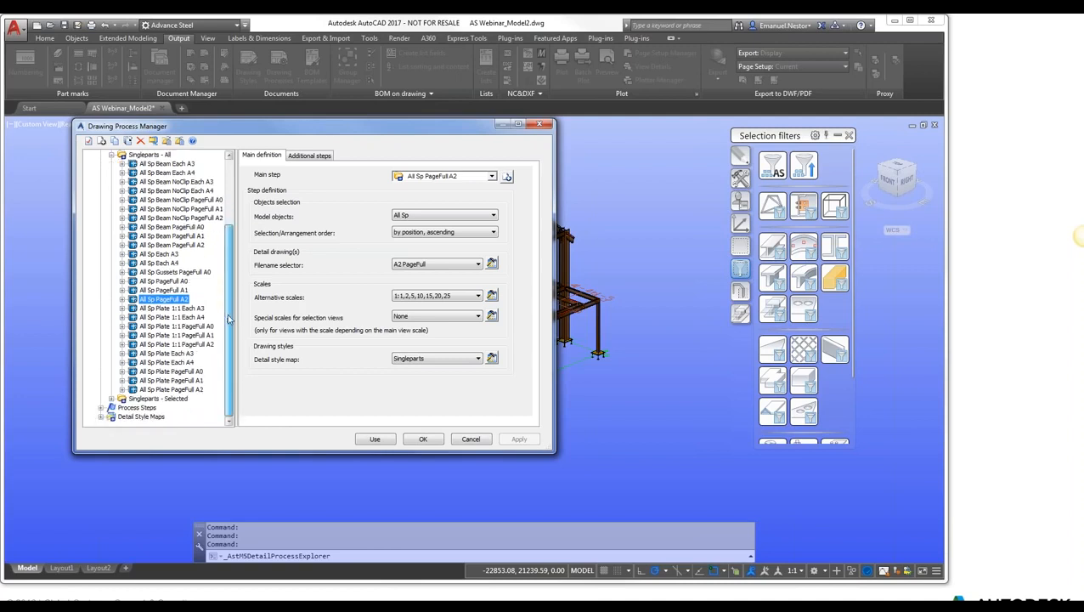
{"action": "left_click", "coordinate": [173, 389]}
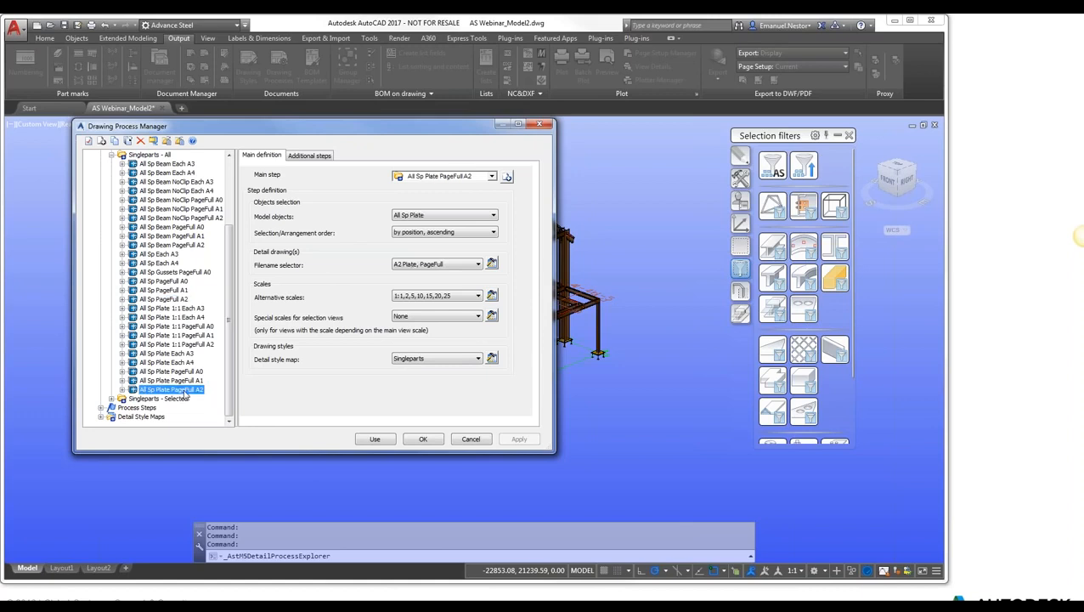
Step: Run the All Sp Plate PageFull A2 process on all plates with drawing number 6, increment 1 and arrangement by position, ascending
{"action": "left_click", "coordinate": [376, 439]}
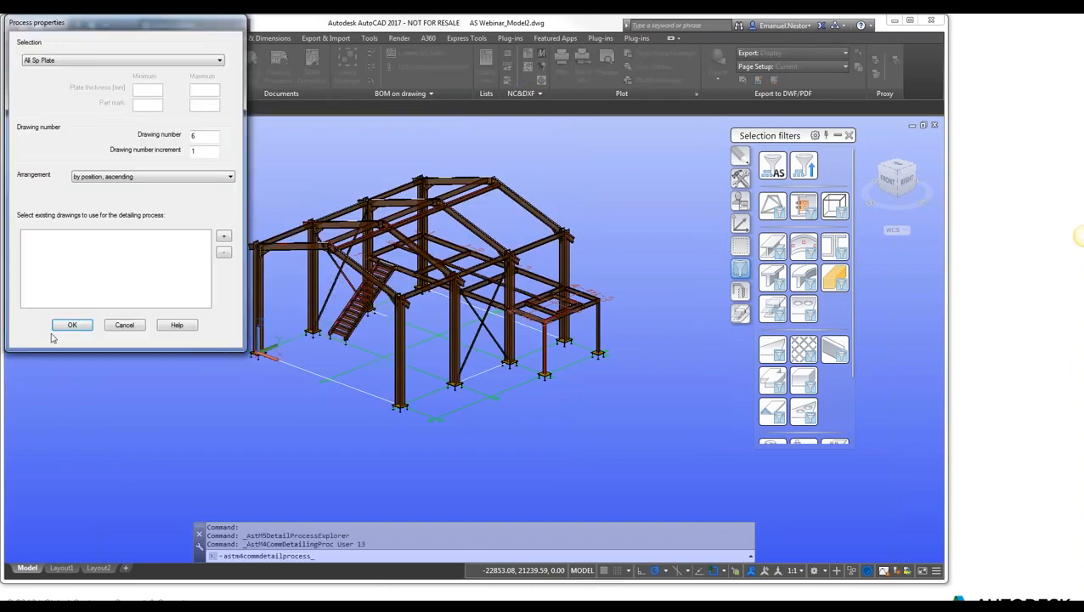
{"action": "left_click", "coordinate": [73, 325]}
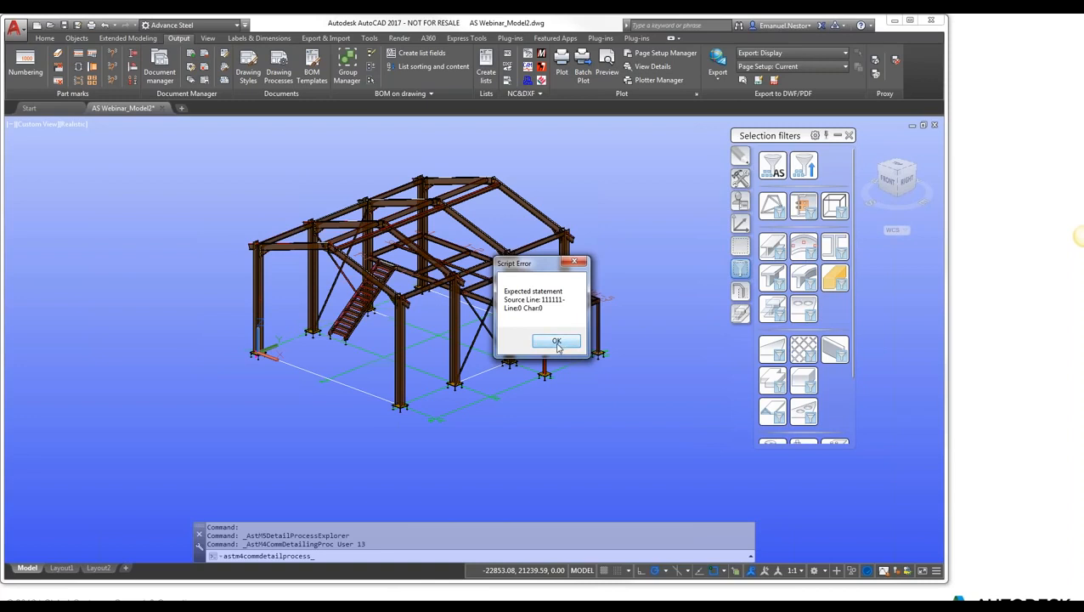
{"action": "left_click", "coordinate": [557, 341]}
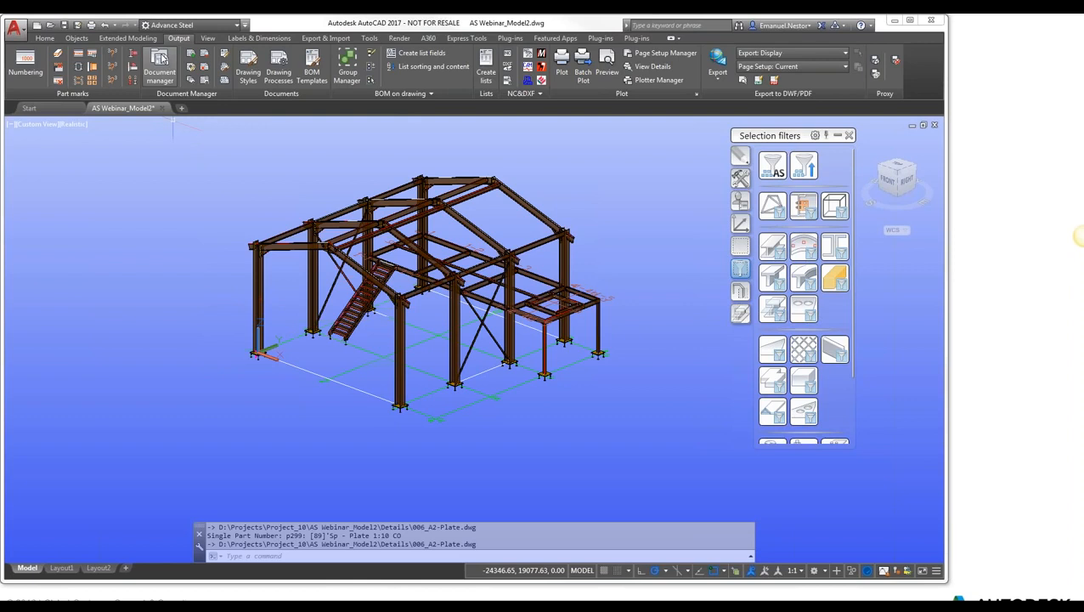
Step: Open the drawing 006_A2-Plate.dwg from the up-to-date details in the Document Manager
{"action": "left_click", "coordinate": [160, 62]}
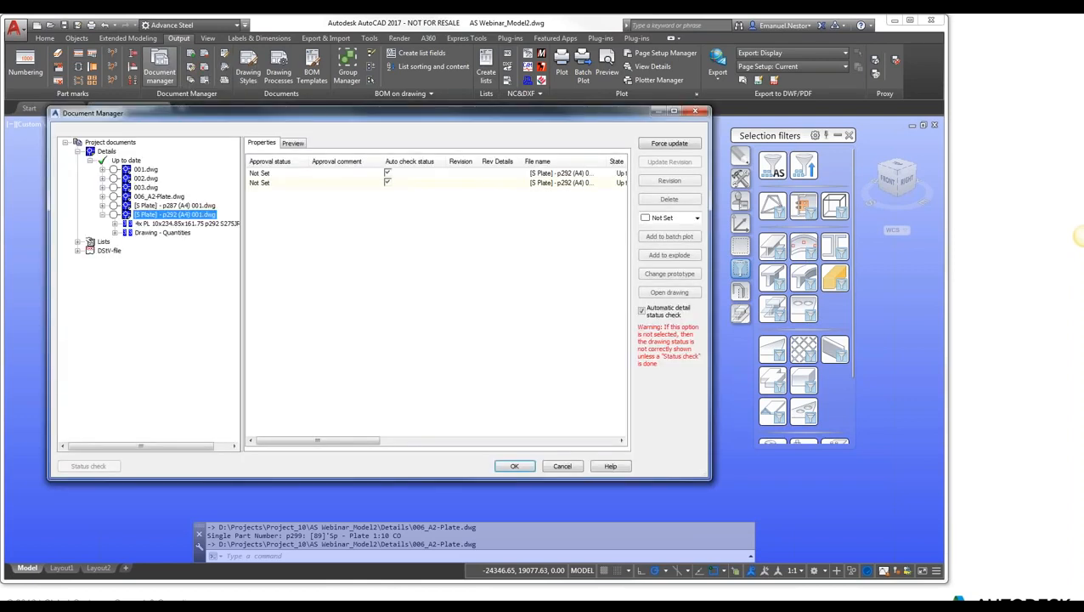
{"action": "left_click", "coordinate": [146, 187]}
{"action": "left_click", "coordinate": [149, 196]}
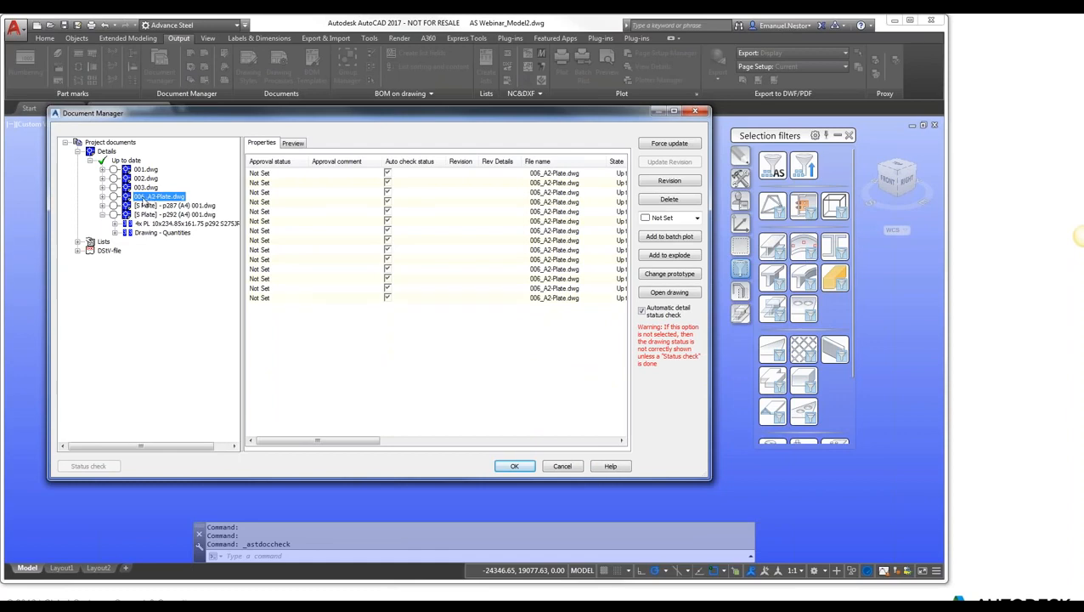
{"action": "double_click", "coordinate": [145, 198]}
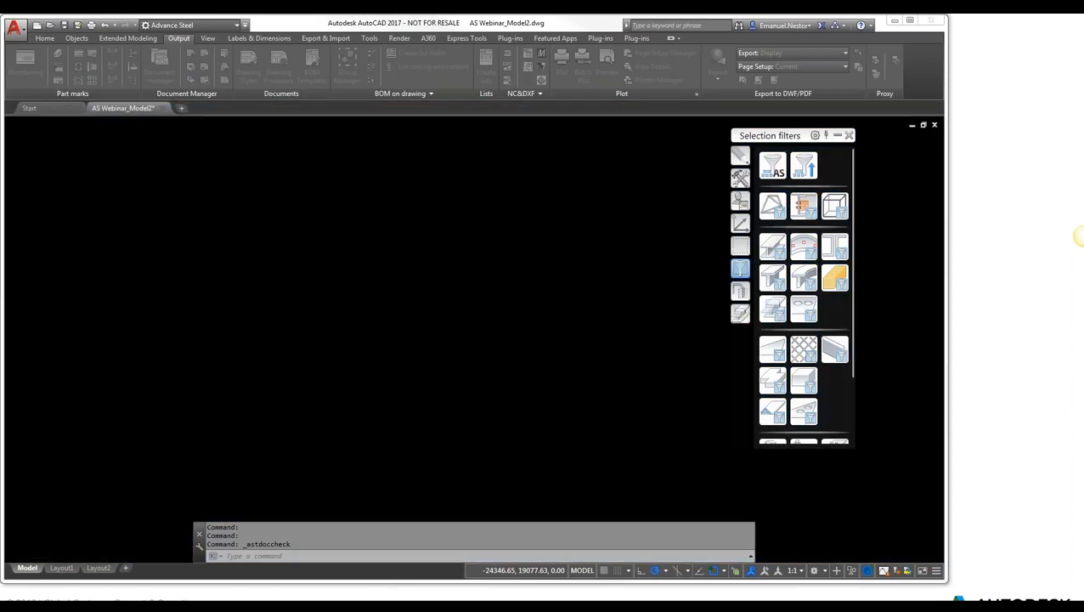
Step: Move the parts list table horizontally by about 350 units so that it sits clear of the A2 sheet's right edge
{"action": "scroll", "coordinate": [281, 193], "scroll_direction": "down", "scroll_amount": 2}
{"action": "left_click", "coordinate": [516, 216]}
{"action": "type", "text": "m"}
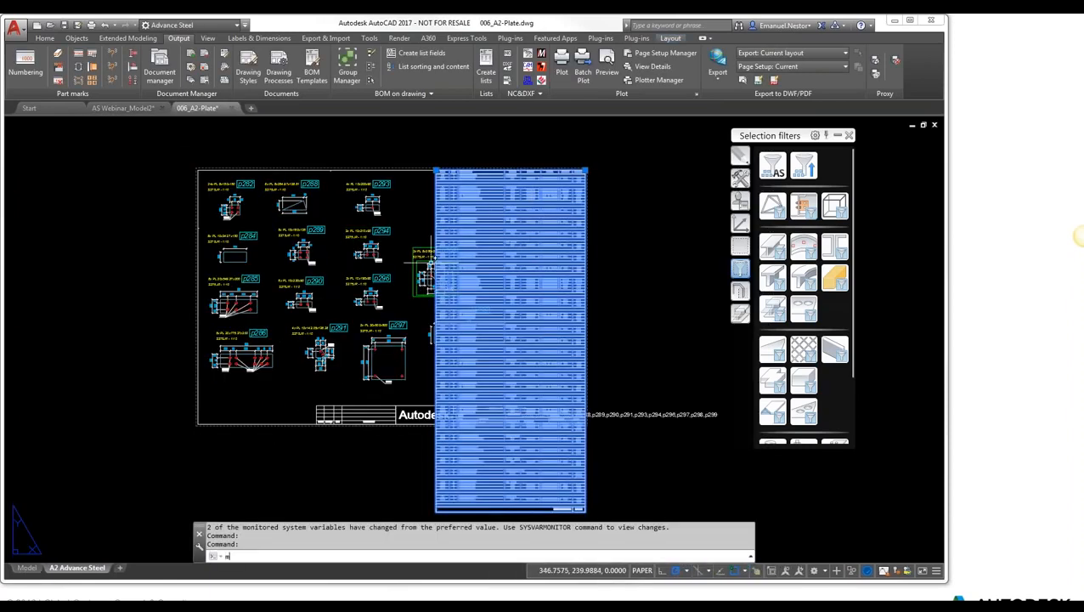
{"action": "key", "text": "Return"}
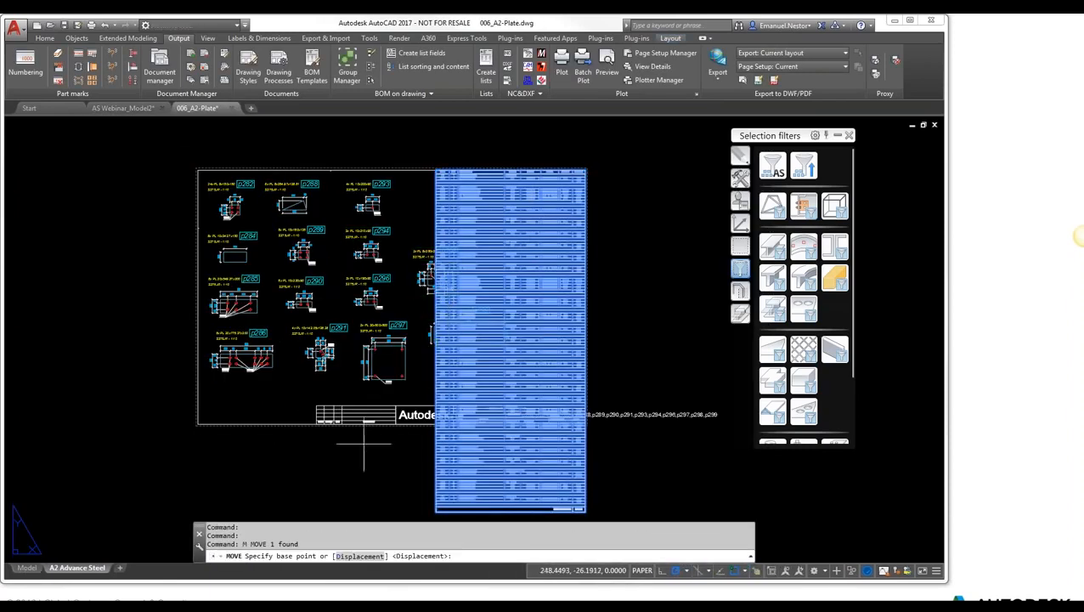
{"action": "left_click", "coordinate": [359, 449]}
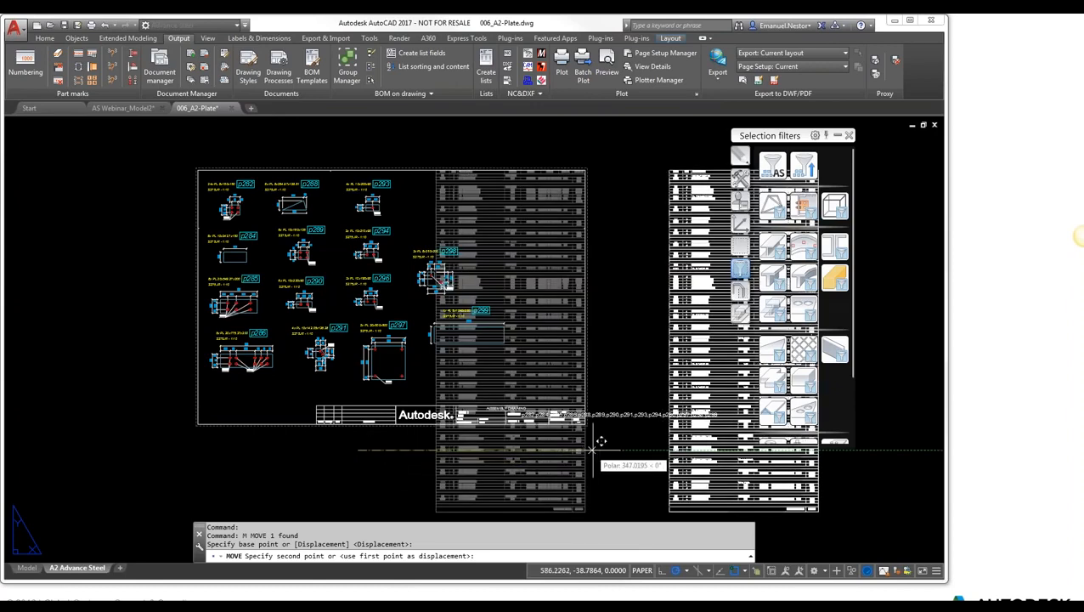
{"action": "left_click", "coordinate": [594, 446]}
{"action": "key", "text": "Escape"}
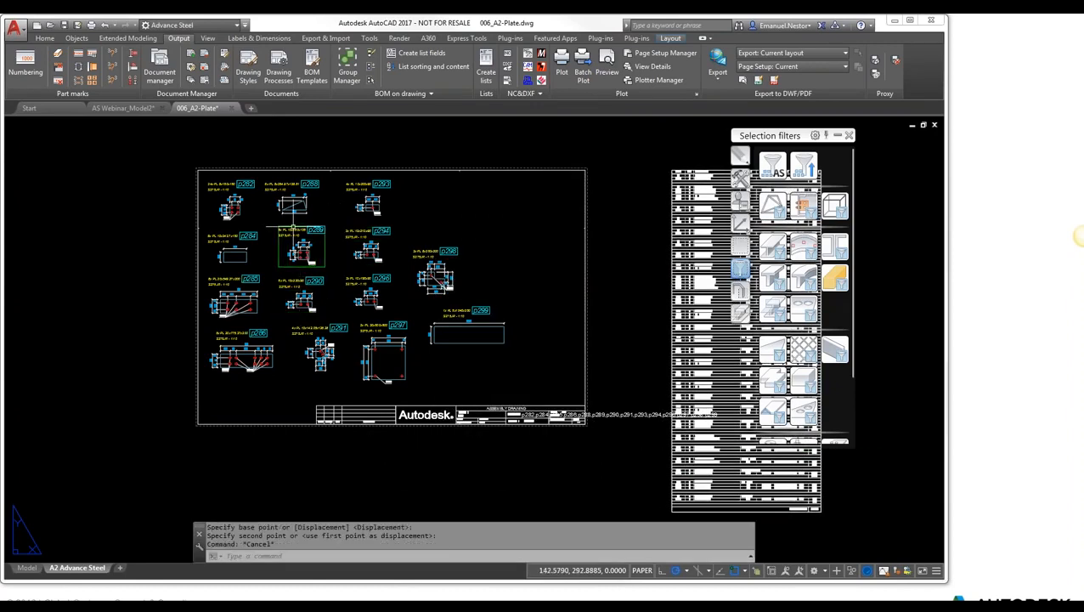
Step: Examine the plate details on the A2 sheet and the entries of the parts list beside it
{"action": "scroll", "coordinate": [292, 224], "scroll_direction": "up", "scroll_amount": 2}
{"action": "middle_click_drag", "start_coordinate": [327, 318], "coordinate": [298, 334]}
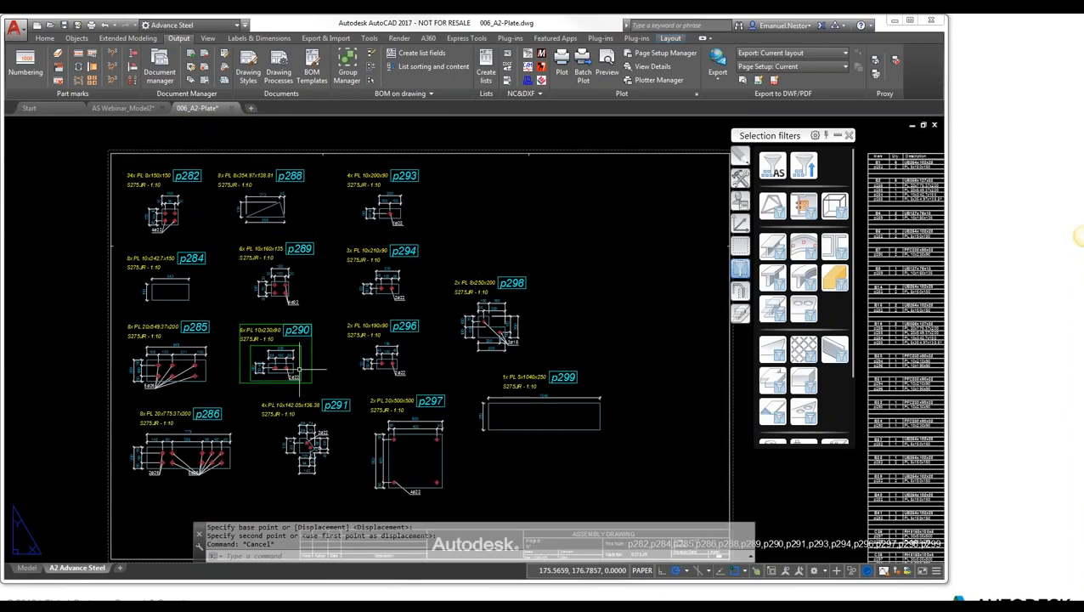
{"action": "scroll", "coordinate": [136, 205], "scroll_direction": "down", "scroll_amount": 2}
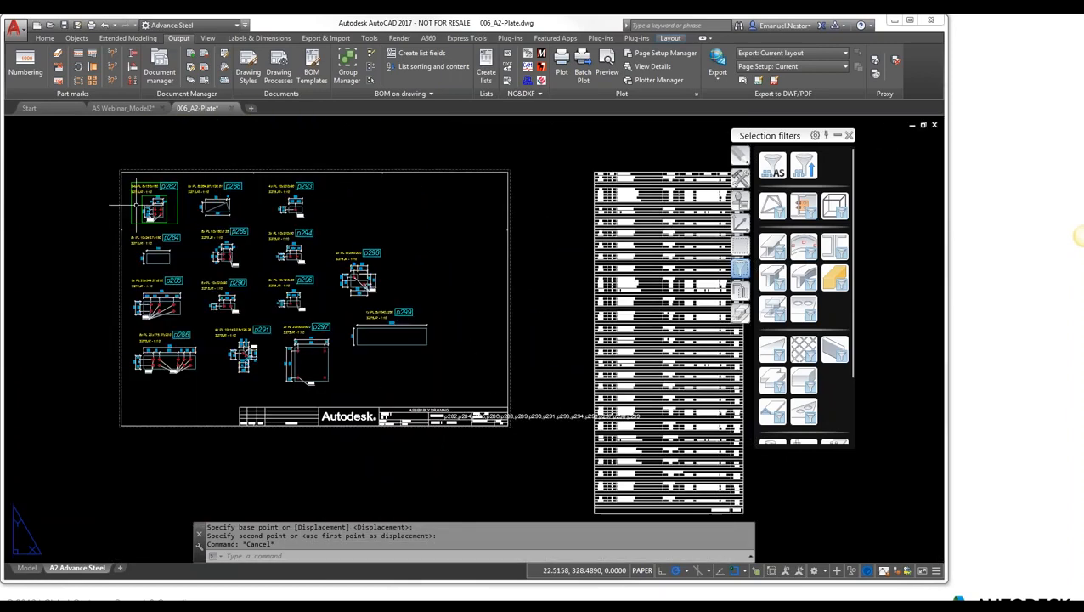
{"action": "middle_click_drag", "start_coordinate": [430, 361], "coordinate": [413, 368]}
{"action": "middle_click_drag", "start_coordinate": [625, 297], "coordinate": [516, 280]}
{"action": "scroll", "coordinate": [511, 185], "scroll_direction": "up", "scroll_amount": 4}
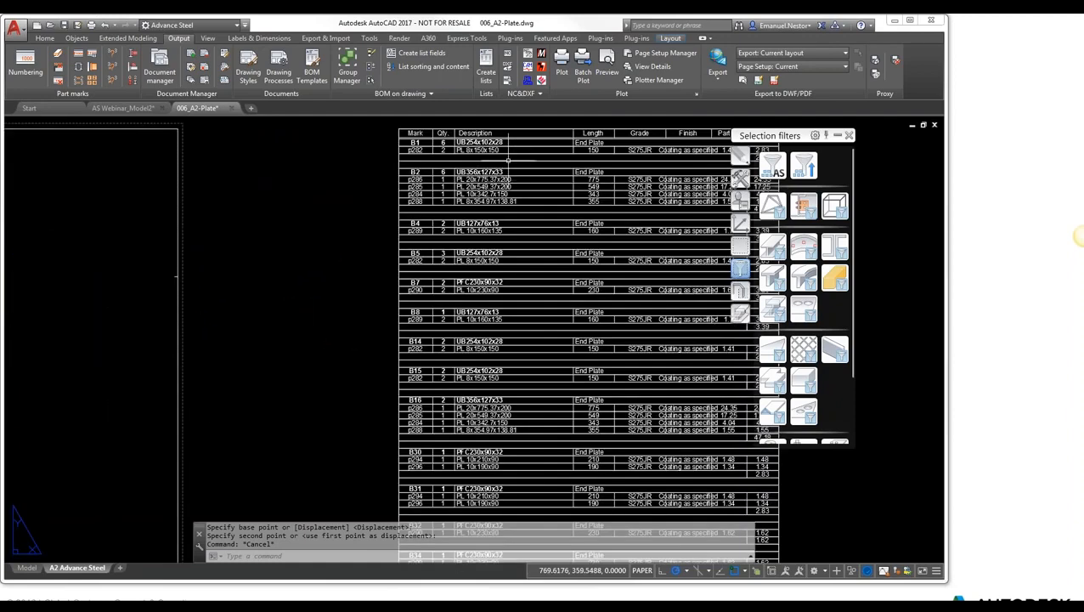
{"action": "scroll", "coordinate": [507, 162], "scroll_direction": "down", "scroll_amount": 2}
{"action": "scroll", "coordinate": [506, 231], "scroll_direction": "up", "scroll_amount": 1}
{"action": "scroll", "coordinate": [509, 263], "scroll_direction": "down", "scroll_amount": 1}
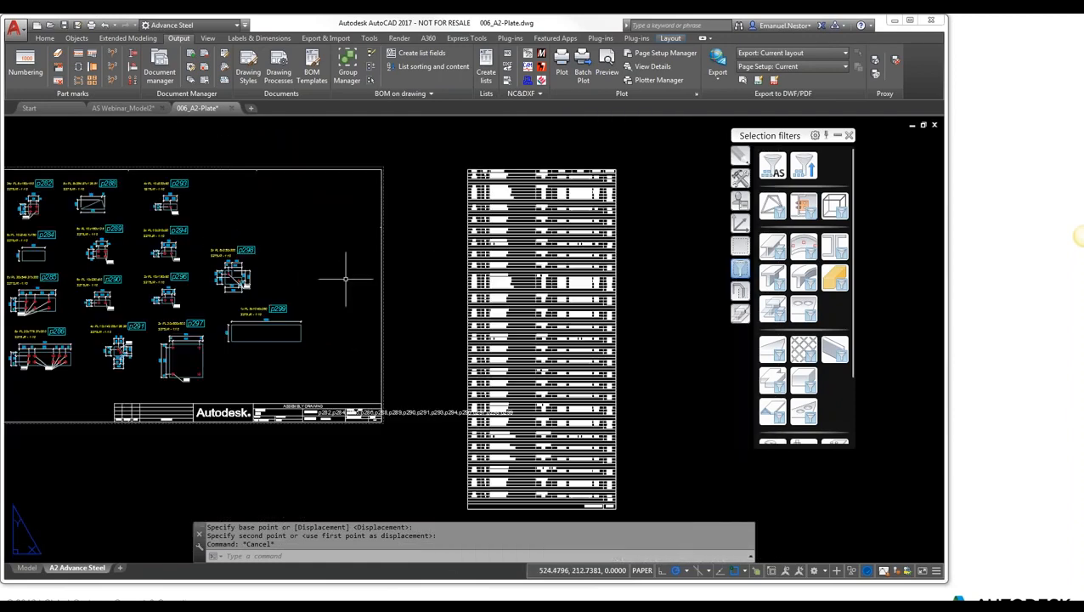
{"action": "middle_click_drag", "start_coordinate": [339, 271], "coordinate": [466, 272]}
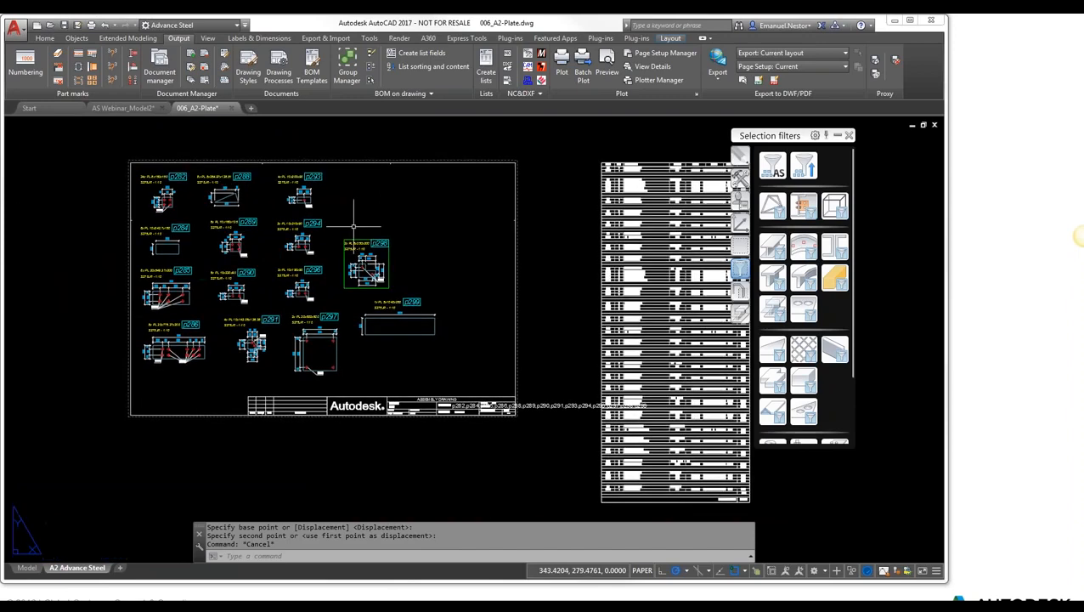
{"action": "scroll", "coordinate": [157, 159], "scroll_direction": "up", "scroll_amount": 4}
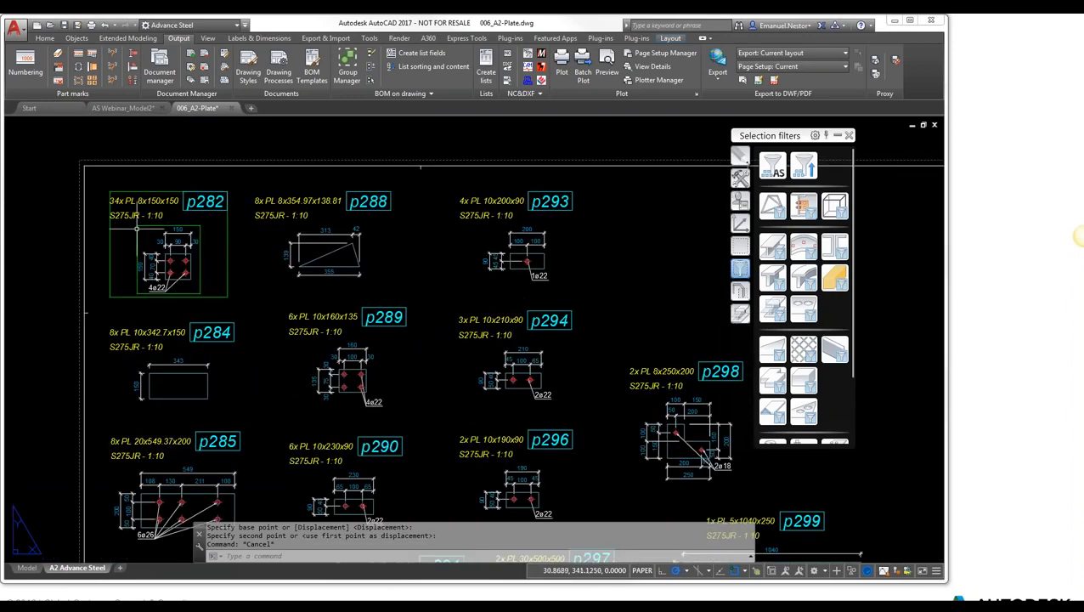
{"action": "scroll", "coordinate": [141, 242], "scroll_direction": "down", "scroll_amount": 4}
{"action": "middle_click_drag", "start_coordinate": [366, 383], "coordinate": [410, 339]}
{"action": "scroll", "coordinate": [292, 251], "scroll_direction": "up", "scroll_amount": 4}
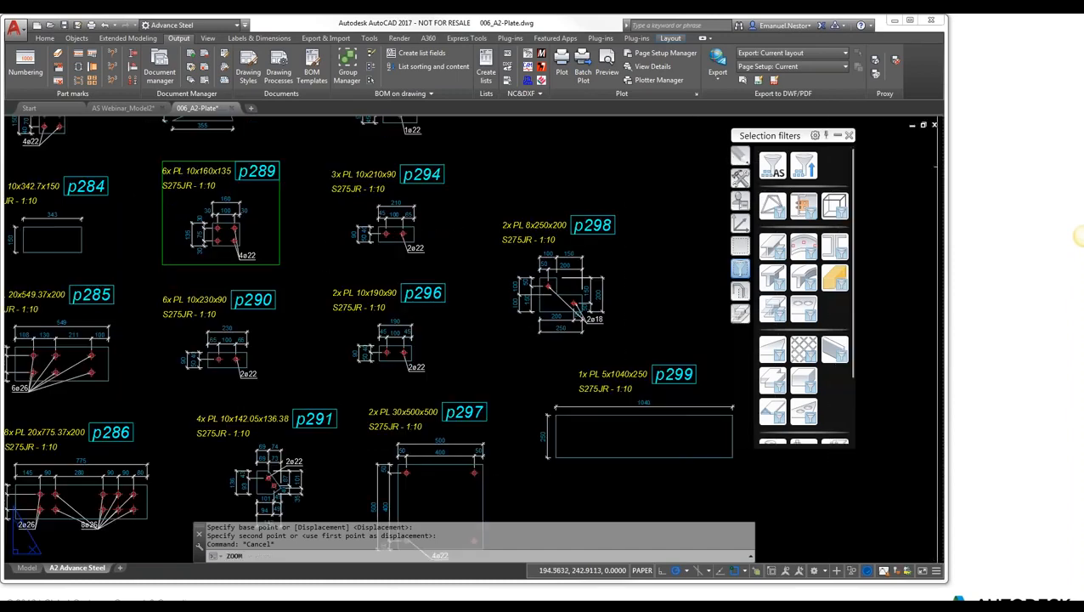
Step: Fit the whole layout in view and close 006_A2-Plate.dwg, saving its changes
{"action": "middle_click", "coordinate": [289, 249]}
{"action": "middle_click", "coordinate": [290, 249]}
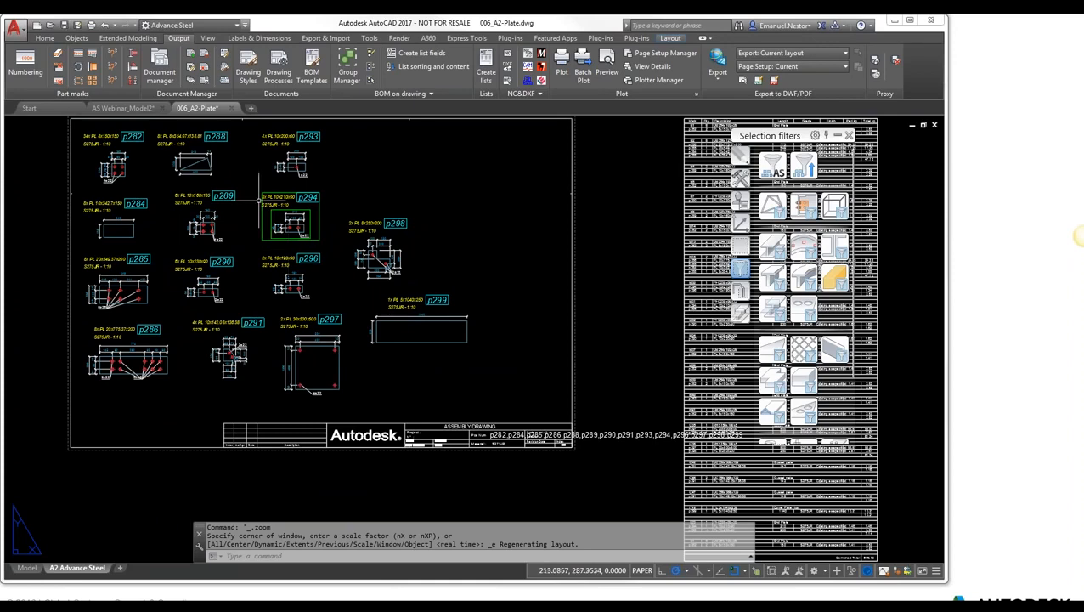
{"action": "left_click", "coordinate": [230, 108]}
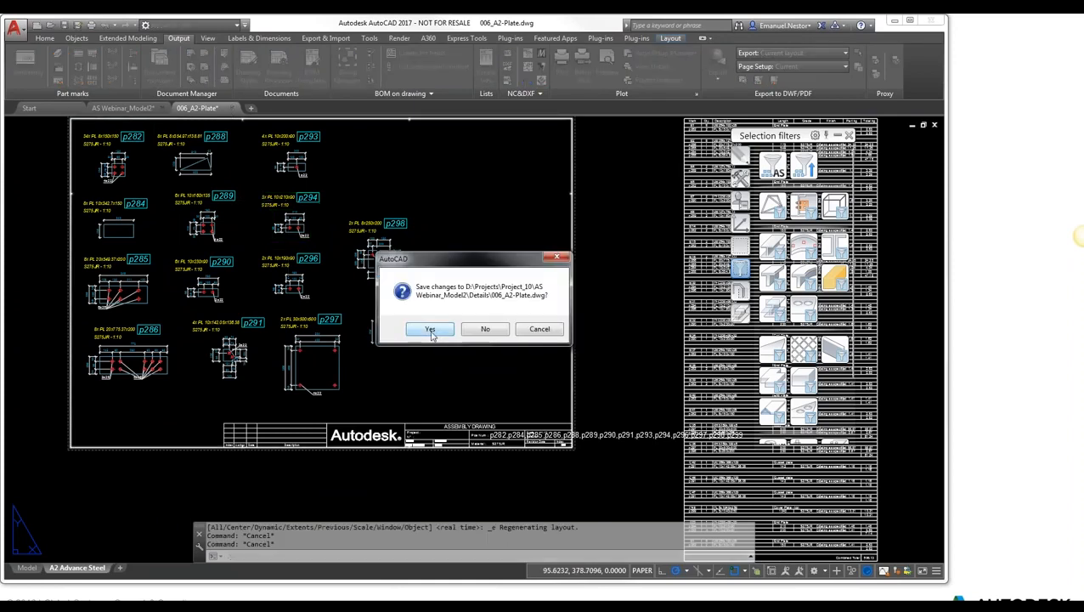
{"action": "left_click", "coordinate": [430, 329]}
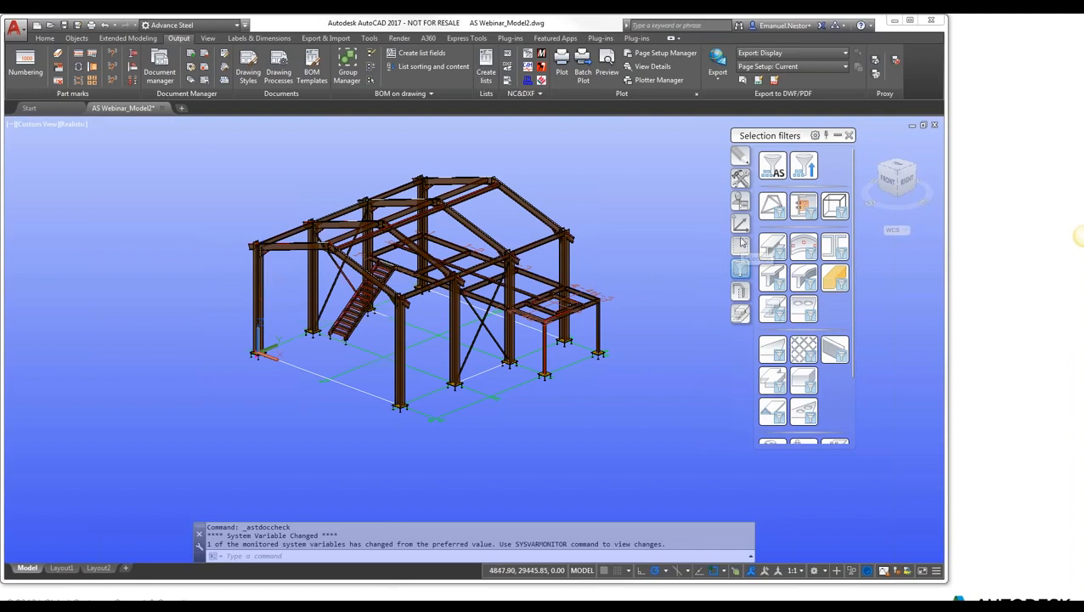
Step: Start a search-and-mark of objects in the complete model, restricted to steel beams
{"action": "left_click", "coordinate": [741, 245]}
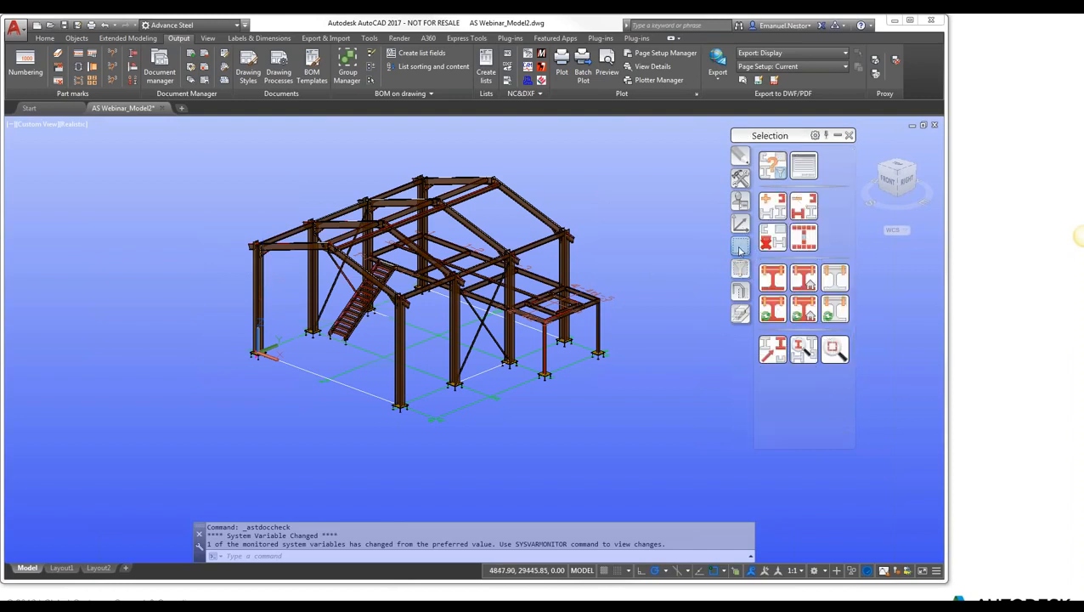
{"action": "left_click", "coordinate": [773, 166]}
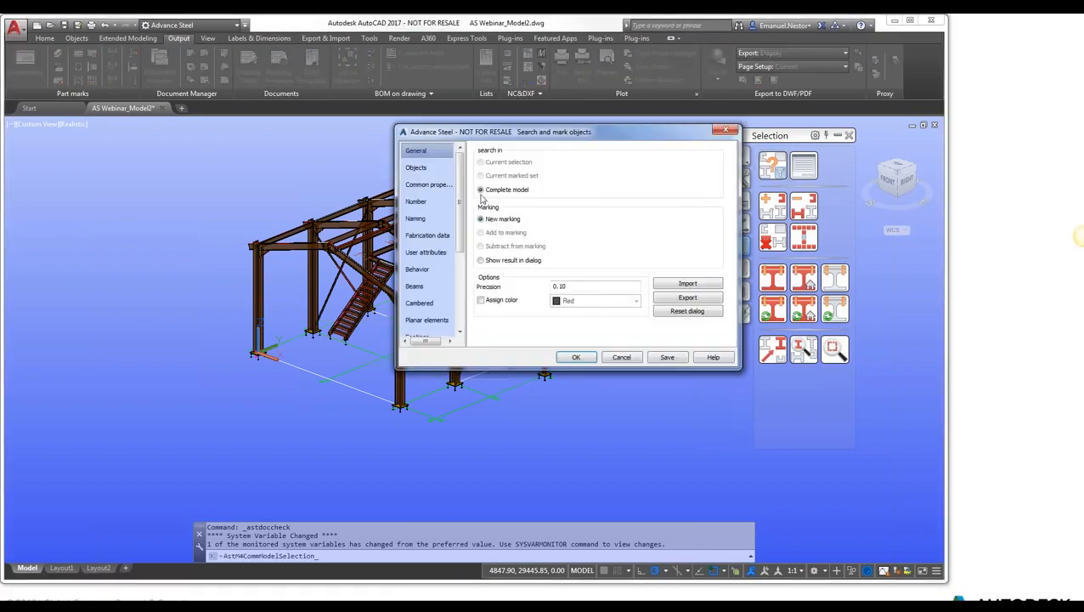
{"action": "left_click", "coordinate": [416, 168]}
{"action": "left_click", "coordinate": [491, 166]}
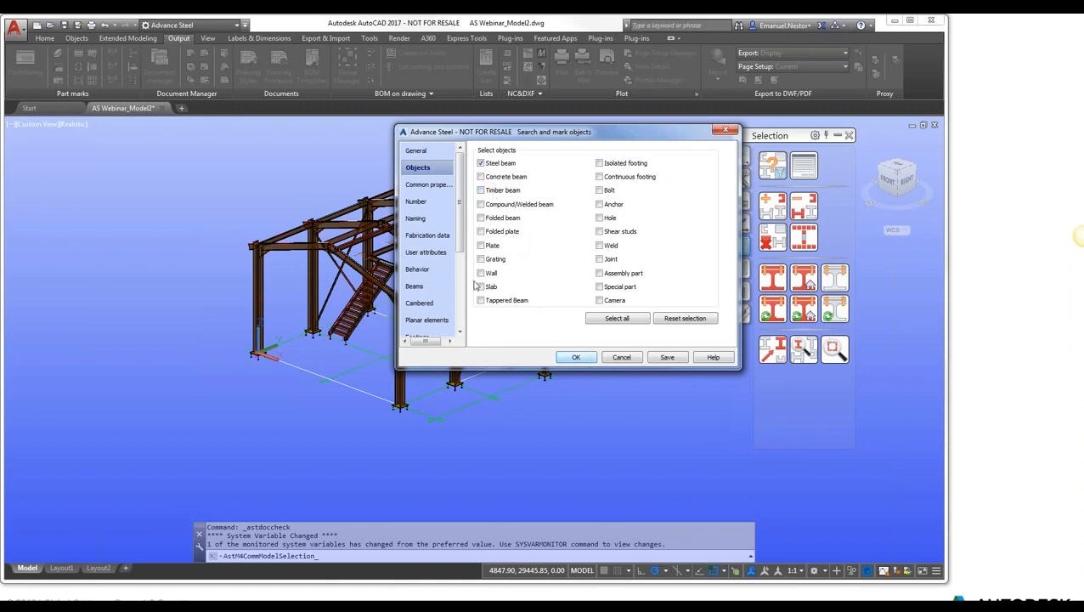
Step: Add the naming criterion Model Role with the value Column to the object search
{"action": "left_click", "coordinate": [415, 219]}
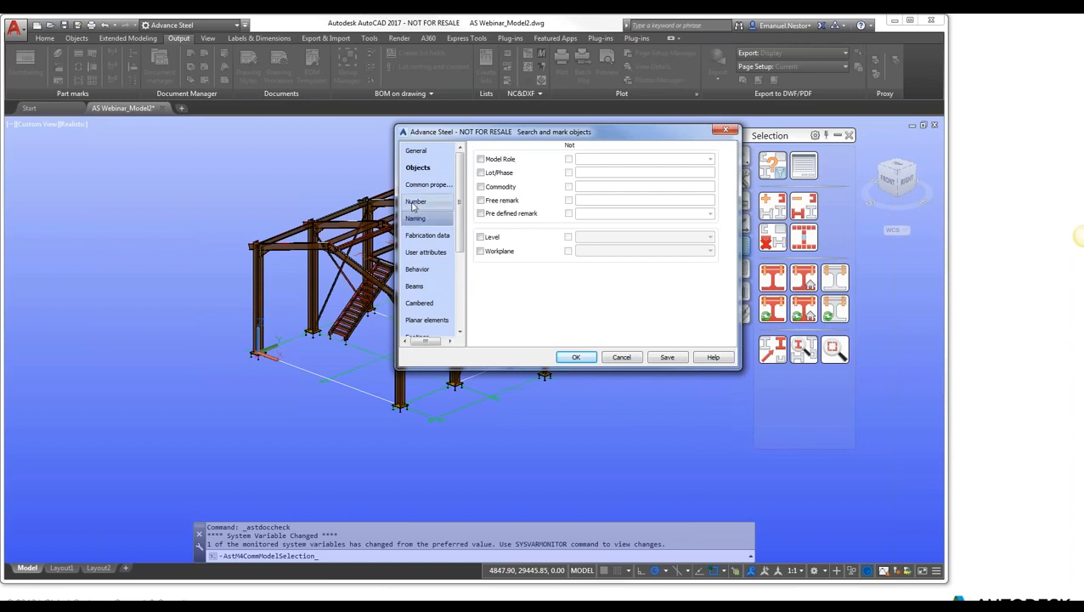
{"action": "left_click", "coordinate": [497, 160]}
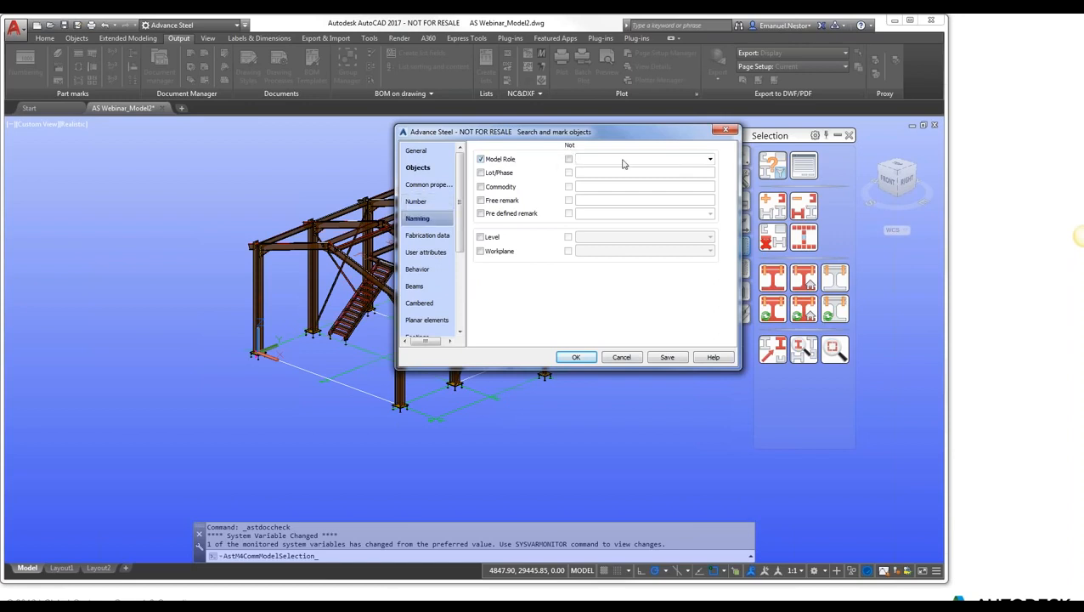
{"action": "left_click", "coordinate": [710, 159]}
{"action": "left_click", "coordinate": [711, 189]}
{"action": "left_click_drag", "start_coordinate": [711, 188], "coordinate": [711, 194]}
{"action": "left_click_drag", "start_coordinate": [710, 193], "coordinate": [710, 181]}
{"action": "left_click", "coordinate": [710, 179]}
{"action": "left_click", "coordinate": [711, 179]}
{"action": "left_click", "coordinate": [711, 179]}
{"action": "left_click", "coordinate": [710, 179]}
{"action": "left_click", "coordinate": [710, 178]}
{"action": "left_click", "coordinate": [710, 178]}
{"action": "left_click", "coordinate": [595, 196]}
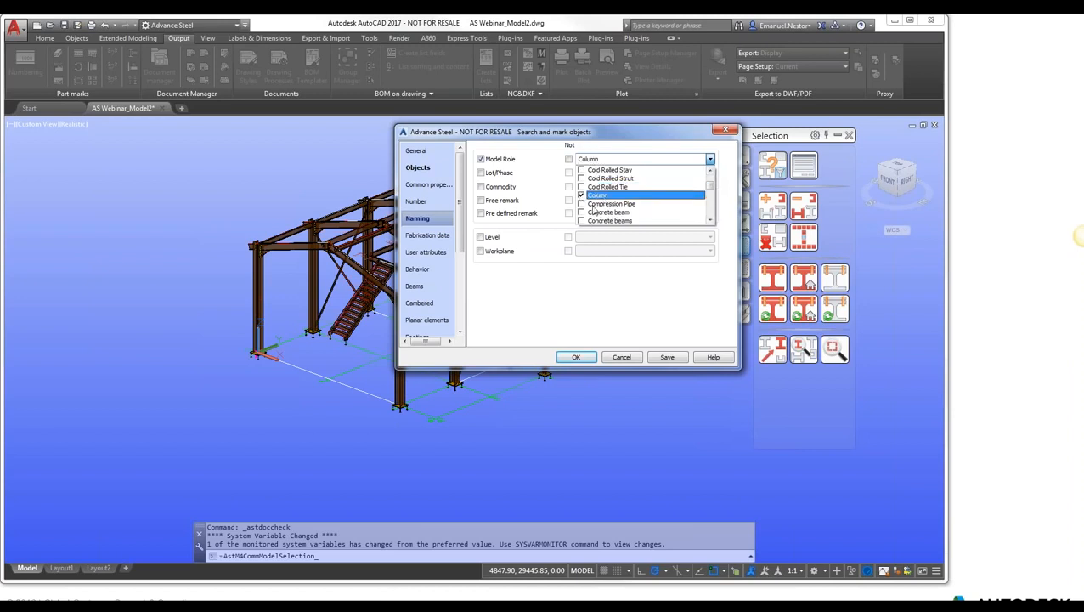
{"action": "scroll", "coordinate": [625, 284], "scroll_direction": "down", "scroll_amount": 10}
{"action": "left_click", "coordinate": [593, 295]}
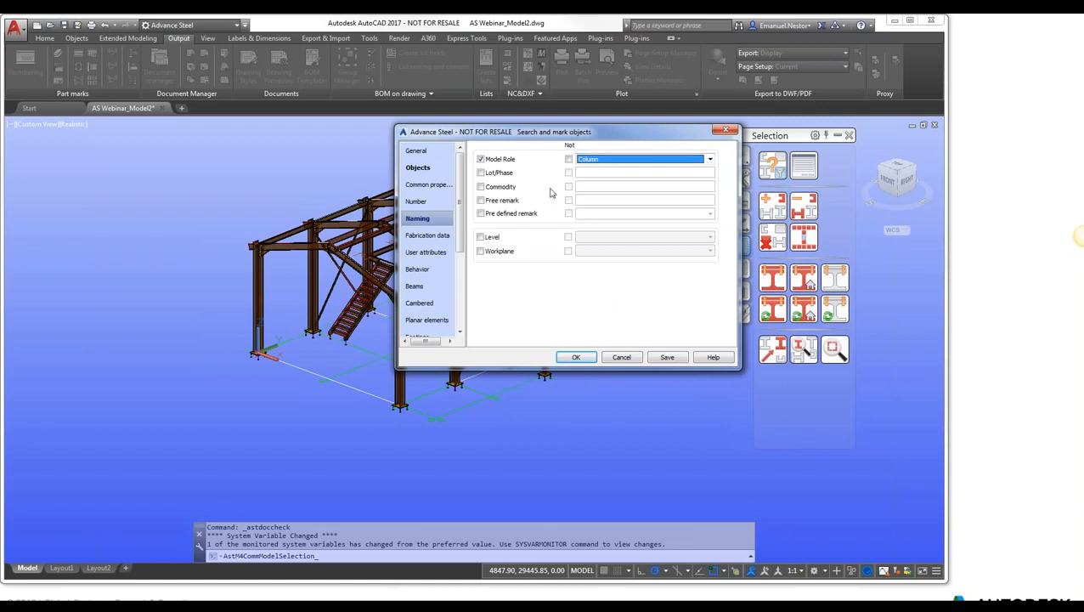
Step: Run the object search to mark all columns in the model
{"action": "left_click", "coordinate": [571, 357]}
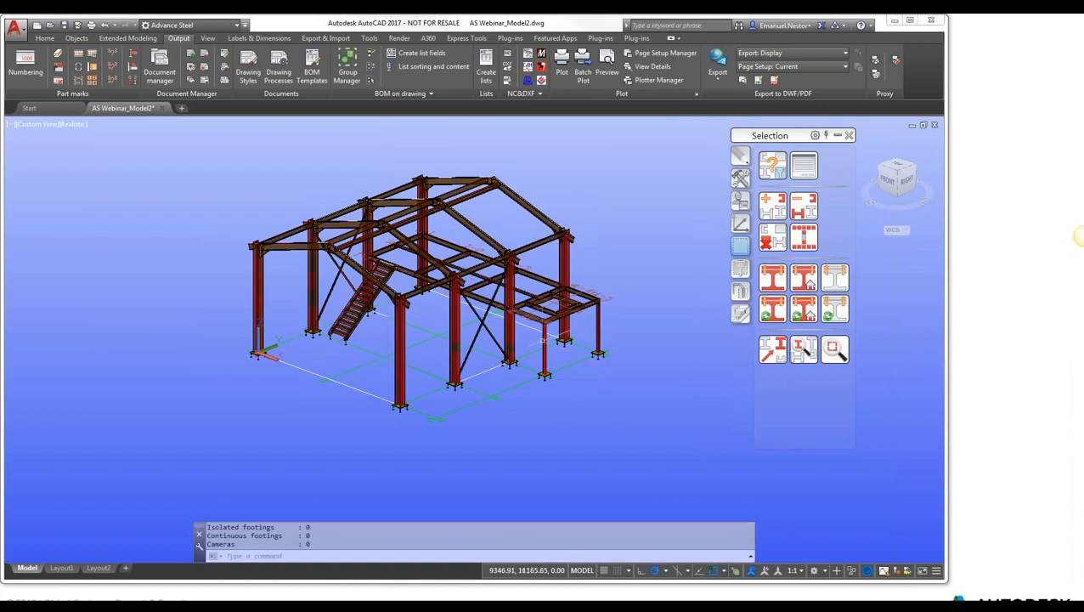
{"action": "middle_click_drag", "start_coordinate": [172, 305], "coordinate": [222, 312]}
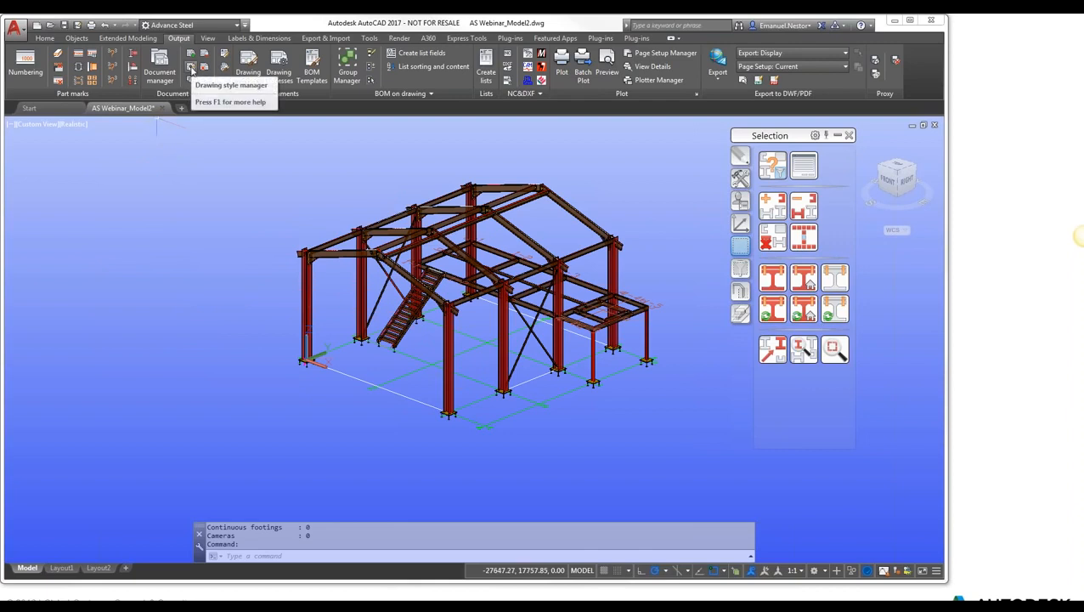
Step: In the Drawing Style Manager, choose the Column - front,left,right style from the Standard Assembly category
{"action": "left_click", "coordinate": [191, 70]}
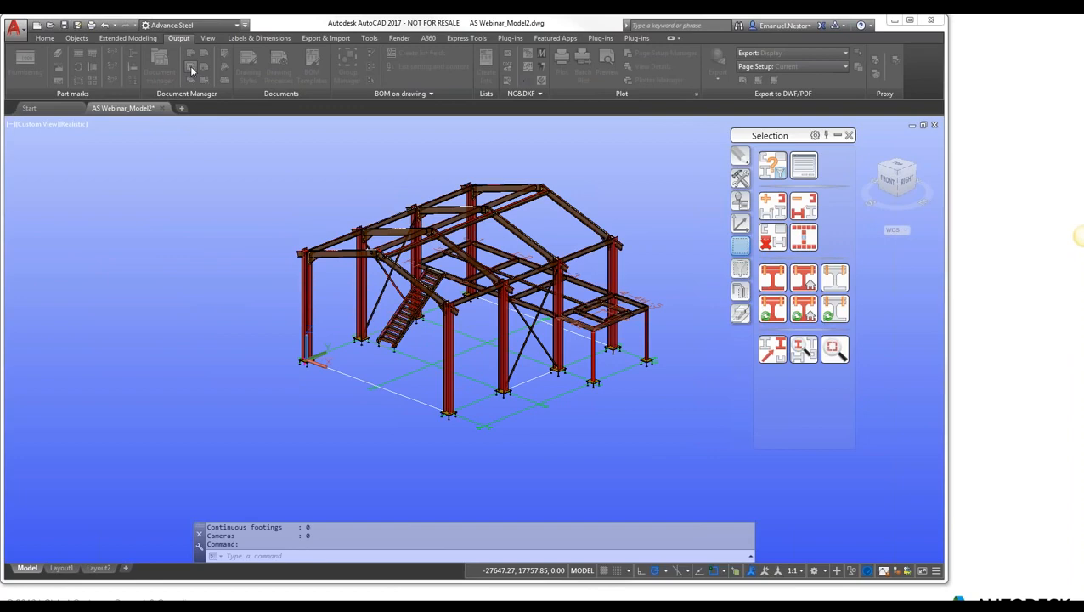
{"action": "left_click", "coordinate": [142, 201]}
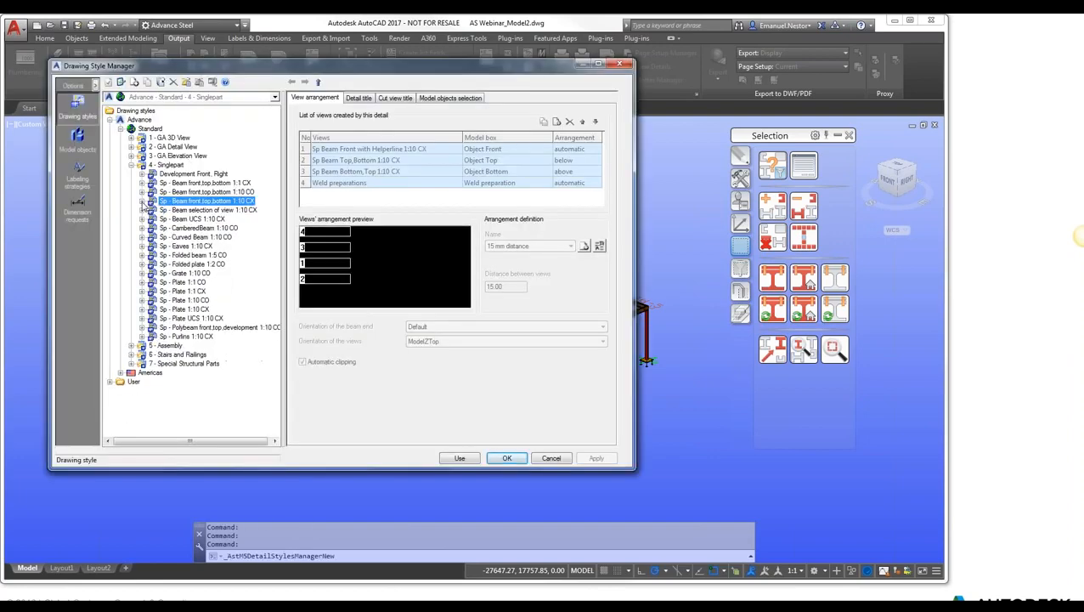
{"action": "left_click", "coordinate": [130, 165]}
{"action": "left_click", "coordinate": [166, 175]}
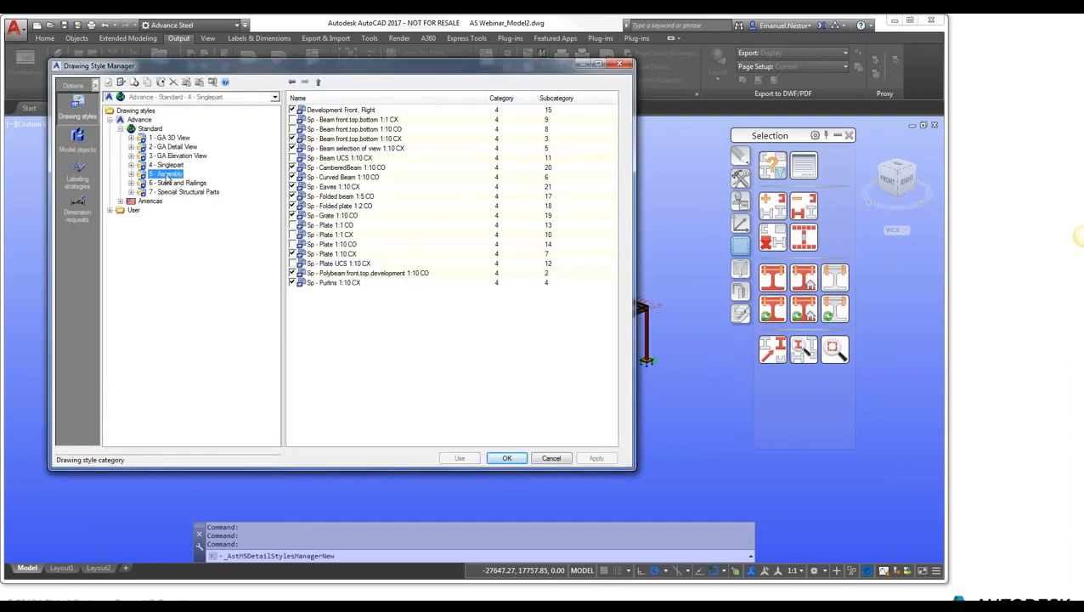
{"action": "left_click", "coordinate": [131, 174]}
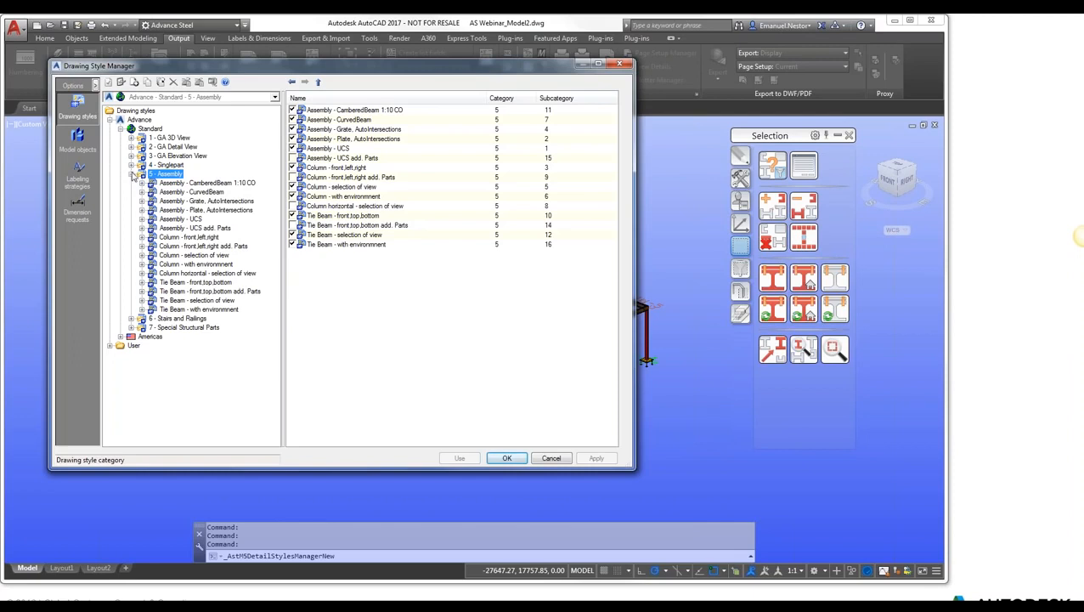
{"action": "left_click", "coordinate": [188, 238]}
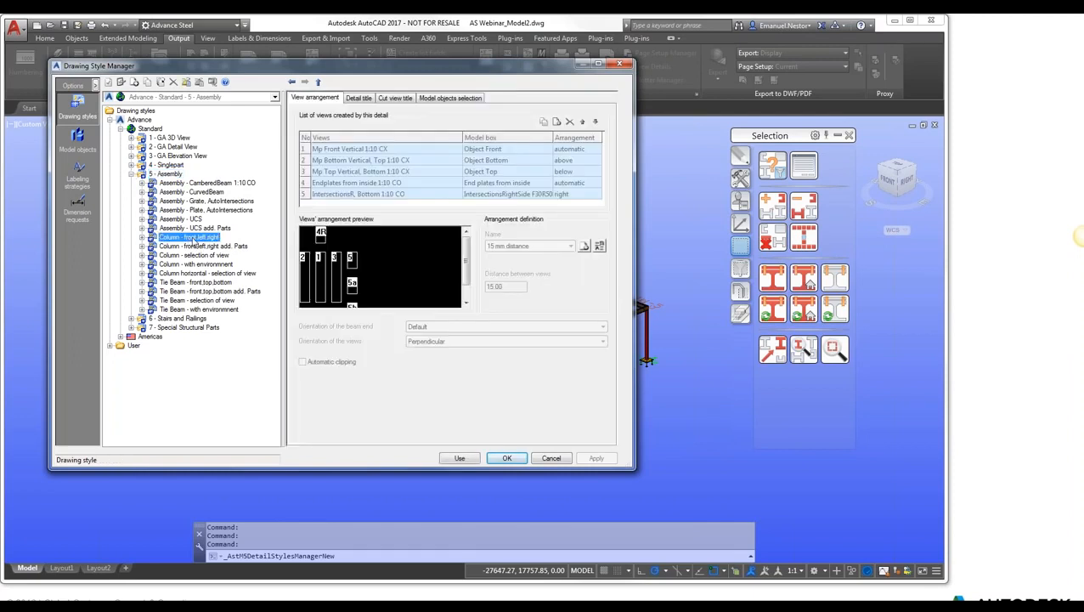
{"action": "left_click", "coordinate": [460, 458]}
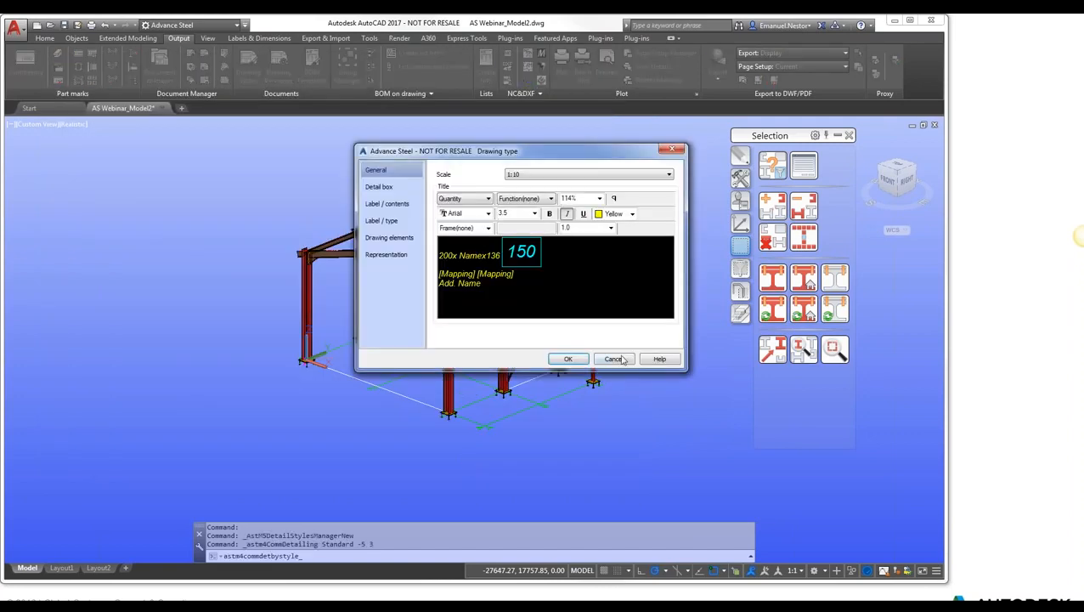
{"action": "mouse_move", "coordinate": [524, 156]}
{"action": "left_mouse_down"}
{"action": "mouse_move", "coordinate": [586, 209]}
{"action": "mouse_move", "coordinate": [585, 236]}
{"action": "mouse_move", "coordinate": [521, 286]}
{"action": "mouse_move", "coordinate": [555, 288]}
{"action": "left_mouse_up"}
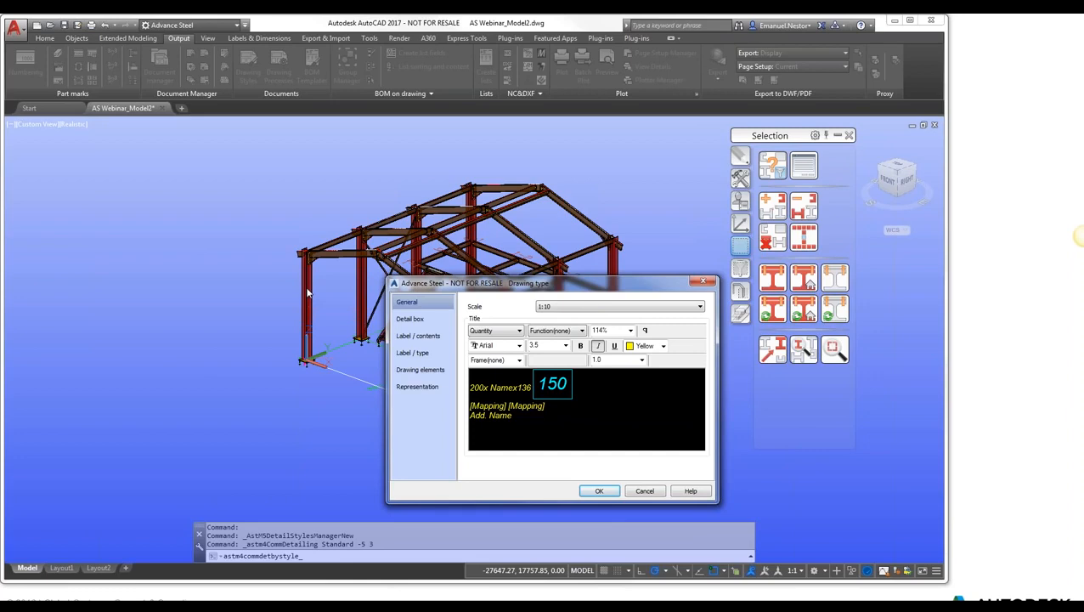
{"action": "mouse_move", "coordinate": [476, 278]}
{"action": "left_mouse_down"}
{"action": "mouse_move", "coordinate": [477, 229]}
{"action": "mouse_move", "coordinate": [449, 165]}
{"action": "left_mouse_up"}
{"action": "left_click", "coordinate": [619, 378]}
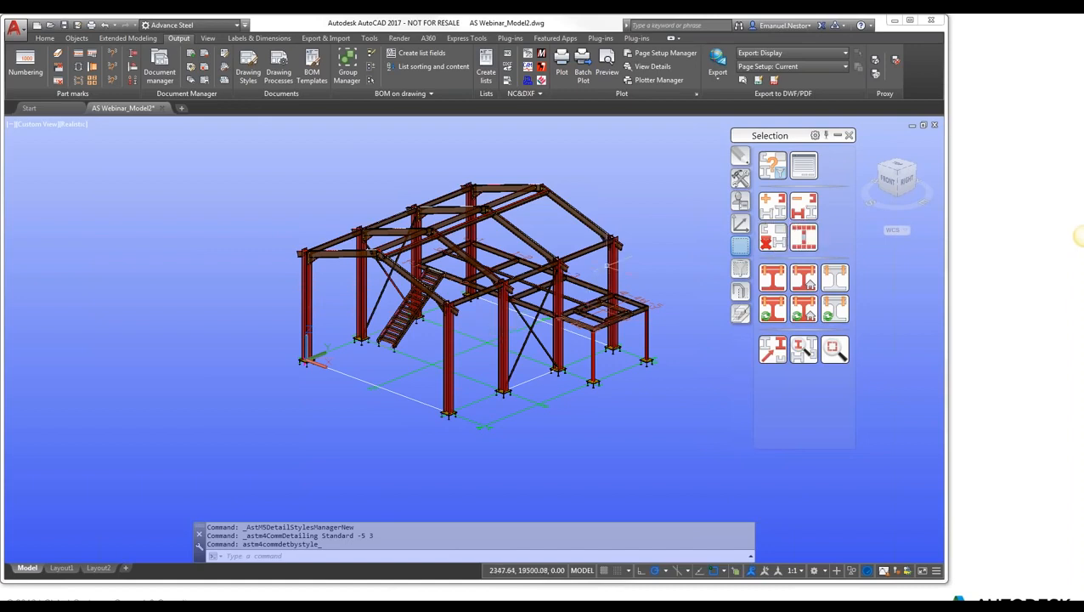
Step: Select the marked columns and use the Column - front,left,right assembly drawing style on them
{"action": "left_click", "coordinate": [803, 238]}
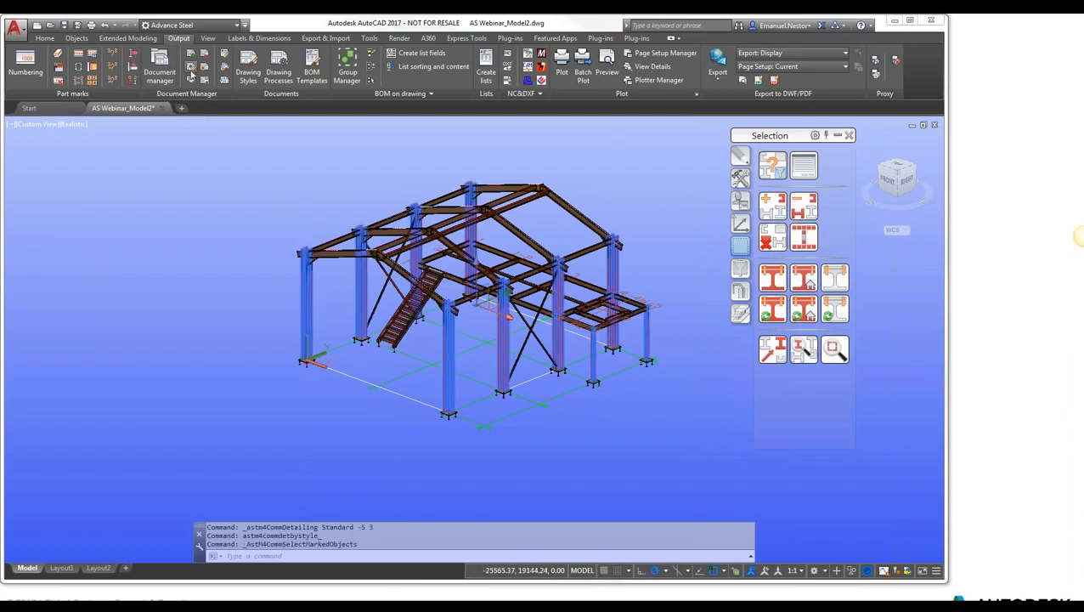
{"action": "left_click", "coordinate": [191, 76]}
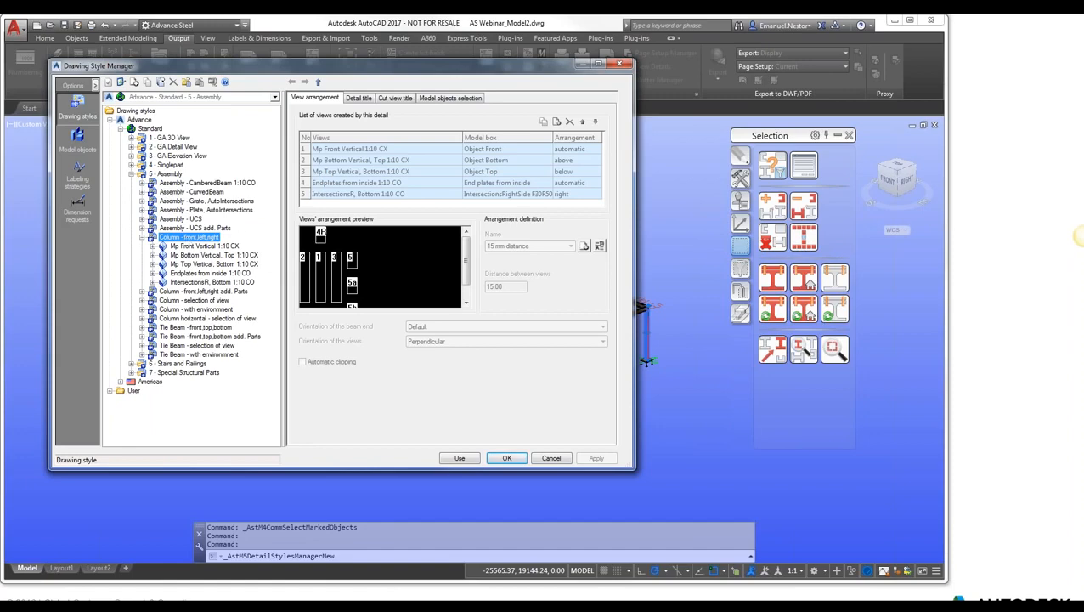
{"action": "left_click", "coordinate": [445, 453]}
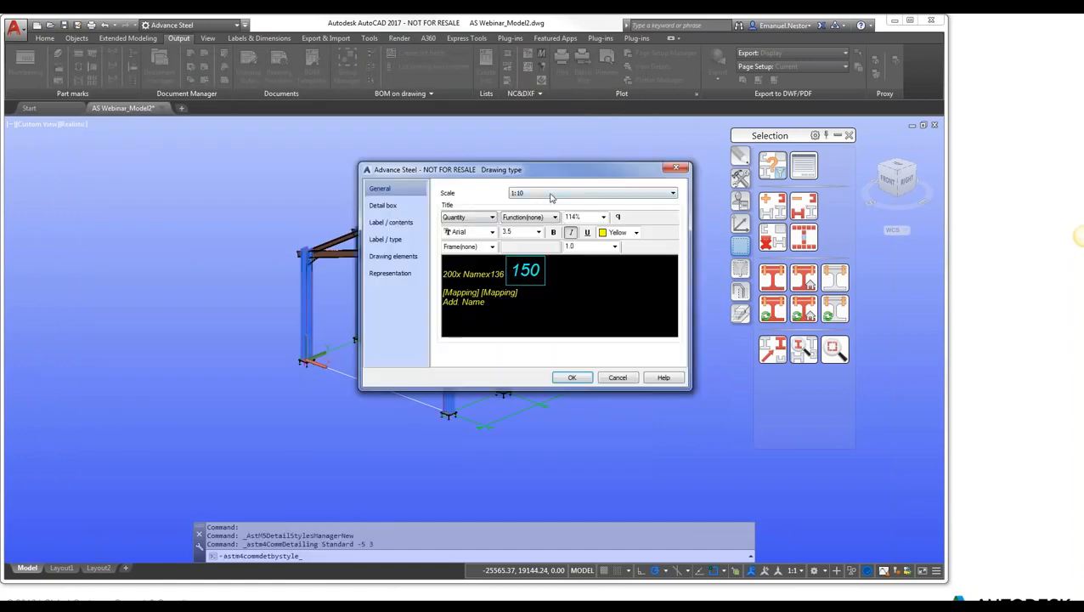
Step: Create the column details at scale 1:15 in new drawing 007 with the ASDETPROTO-A0.dwg prototype, and close the Drawing Style Manager
{"action": "left_click", "coordinate": [551, 193]}
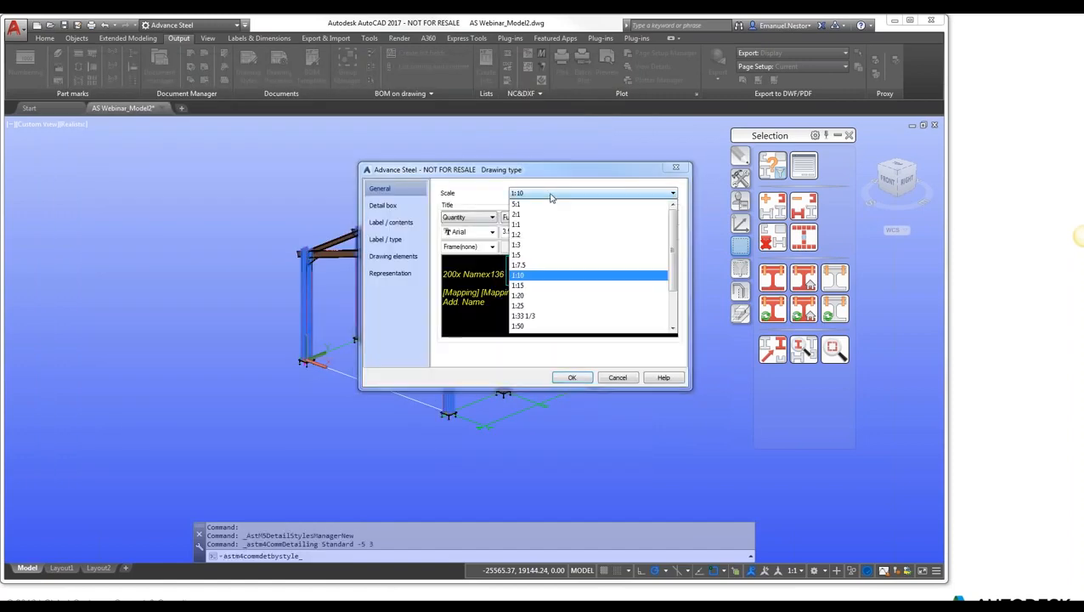
{"action": "left_click", "coordinate": [524, 287]}
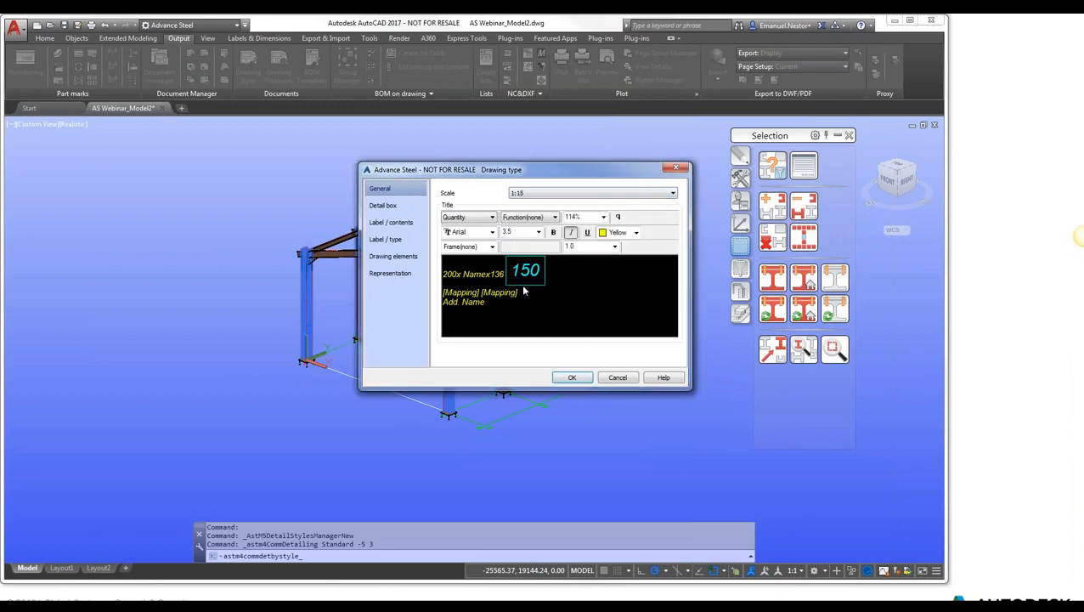
{"action": "left_click", "coordinate": [574, 379]}
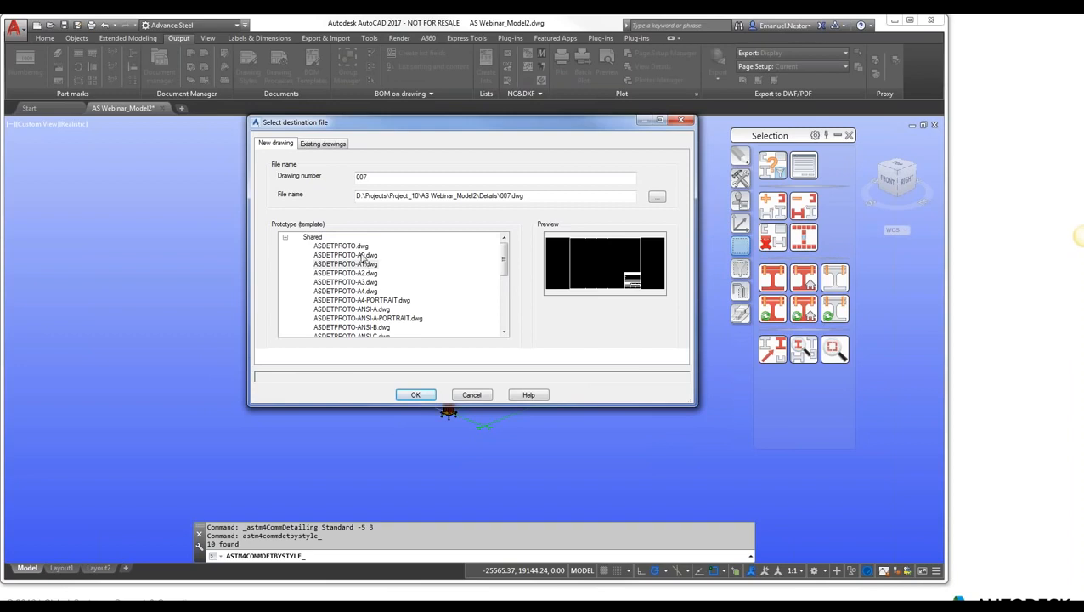
{"action": "left_click", "coordinate": [364, 256]}
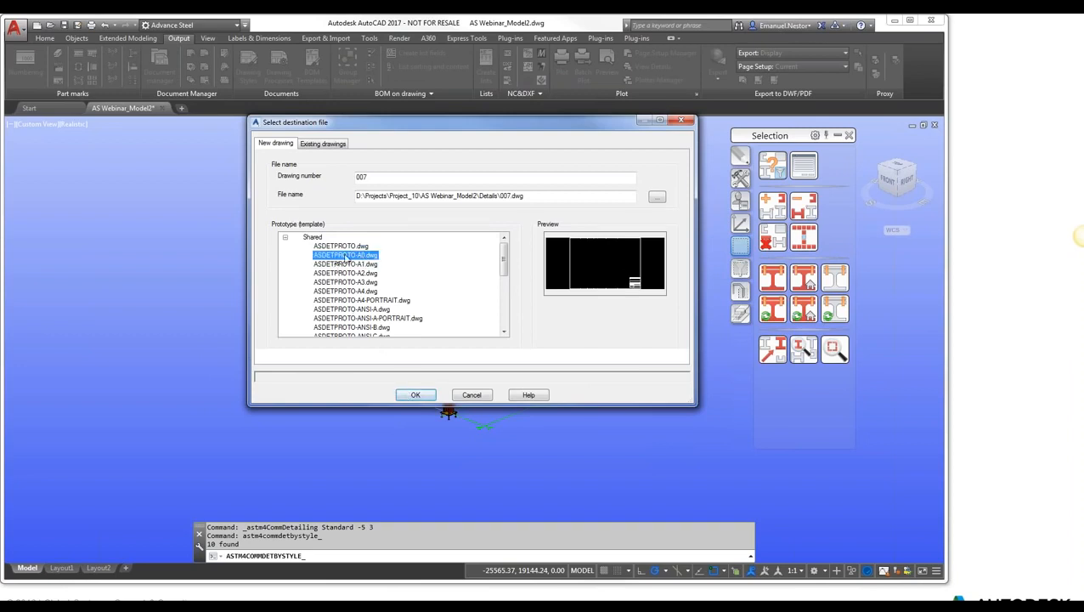
{"action": "left_click", "coordinate": [416, 394]}
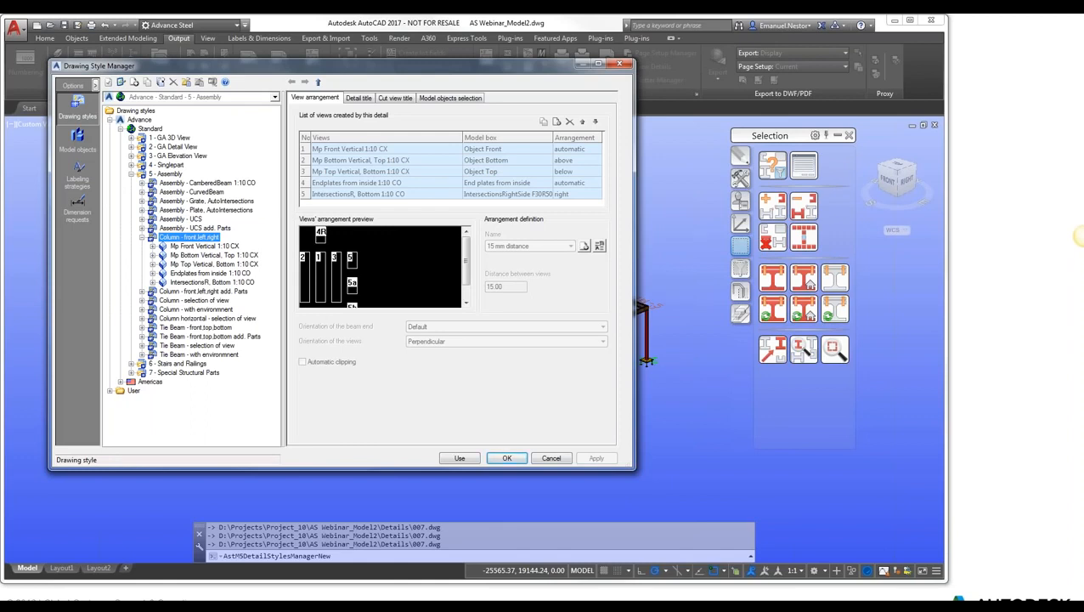
{"action": "left_click", "coordinate": [513, 459]}
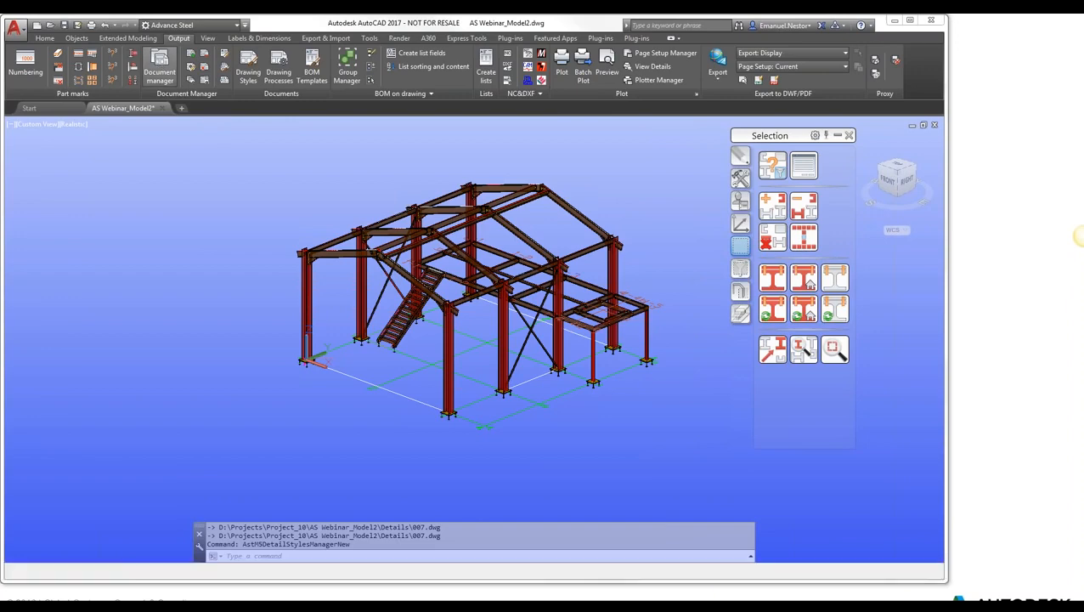
Step: Open 007.dwg from the Document Manager and view all column details on the A0 sheet
{"action": "left_click", "coordinate": [159, 67]}
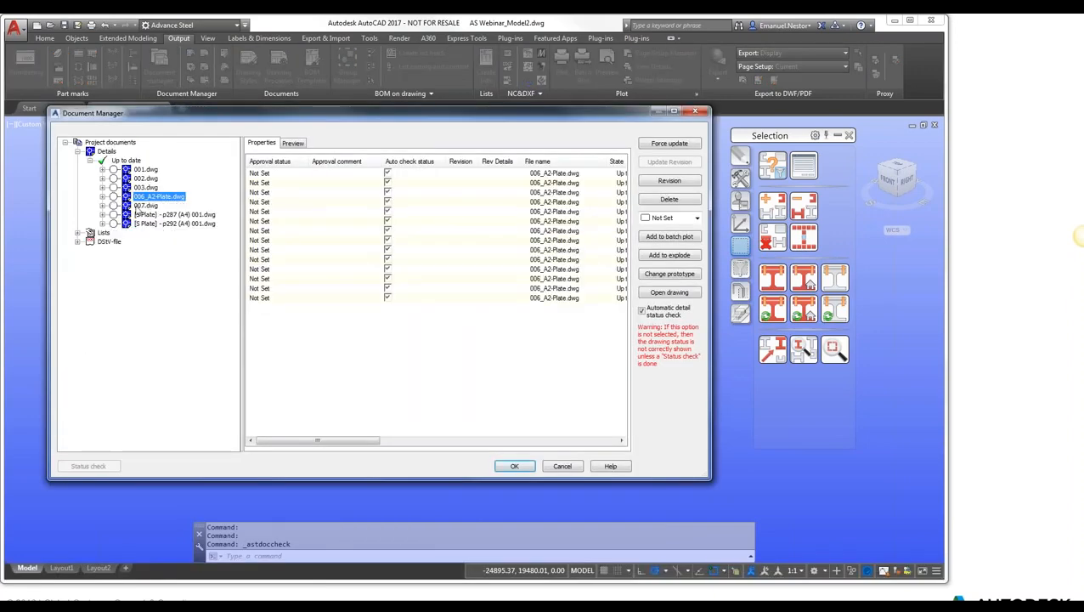
{"action": "double_click", "coordinate": [142, 206]}
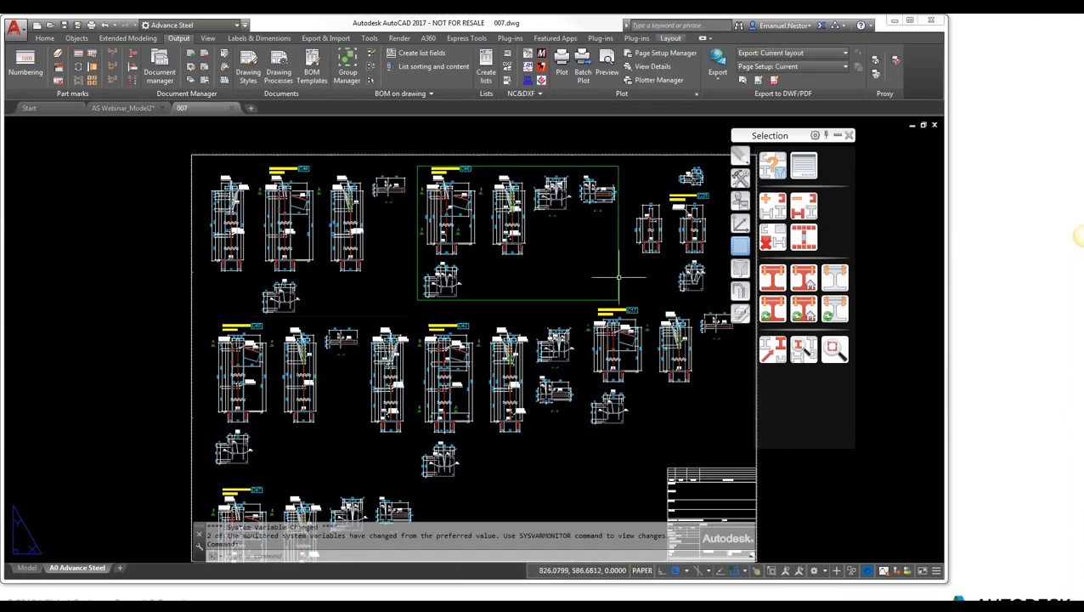
{"action": "middle_click_drag", "start_coordinate": [619, 279], "coordinate": [494, 211]}
{"action": "scroll", "coordinate": [494, 211], "scroll_direction": "down", "scroll_amount": 2}
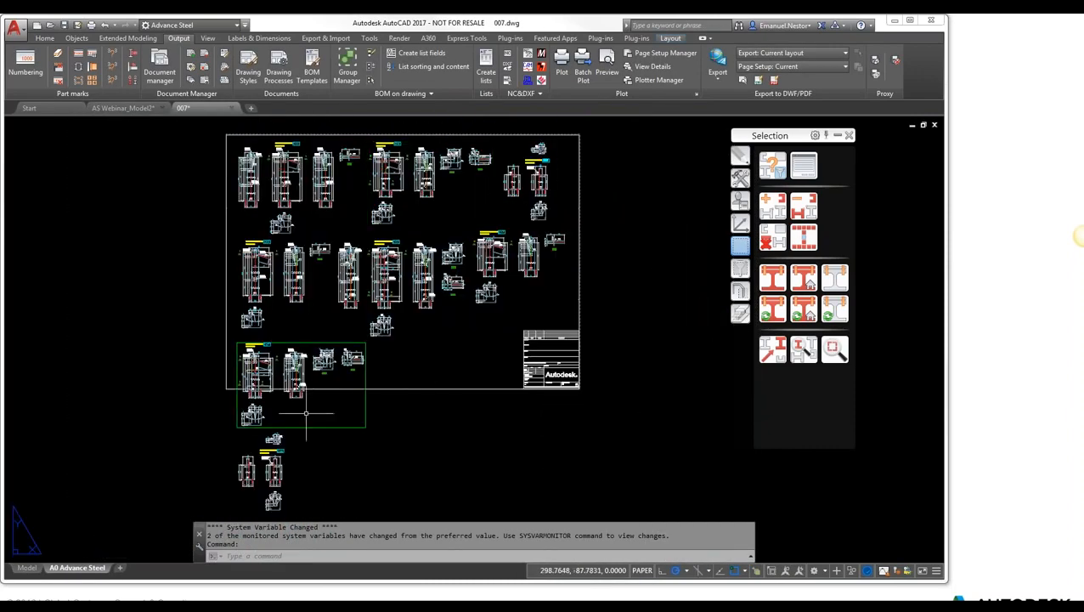
Step: Examine the views, dimensions and bolt labels of column detail C45 up close
{"action": "scroll", "coordinate": [263, 258], "scroll_direction": "up", "scroll_amount": 5}
{"action": "scroll", "coordinate": [268, 258], "scroll_direction": "up", "scroll_amount": 4}
{"action": "mouse_move", "coordinate": [287, 237]}
{"action": "middle_mouse_down"}
{"action": "mouse_move", "coordinate": [316, 270]}
{"action": "mouse_move", "coordinate": [359, 282]}
{"action": "mouse_move", "coordinate": [367, 263]}
{"action": "middle_mouse_up"}
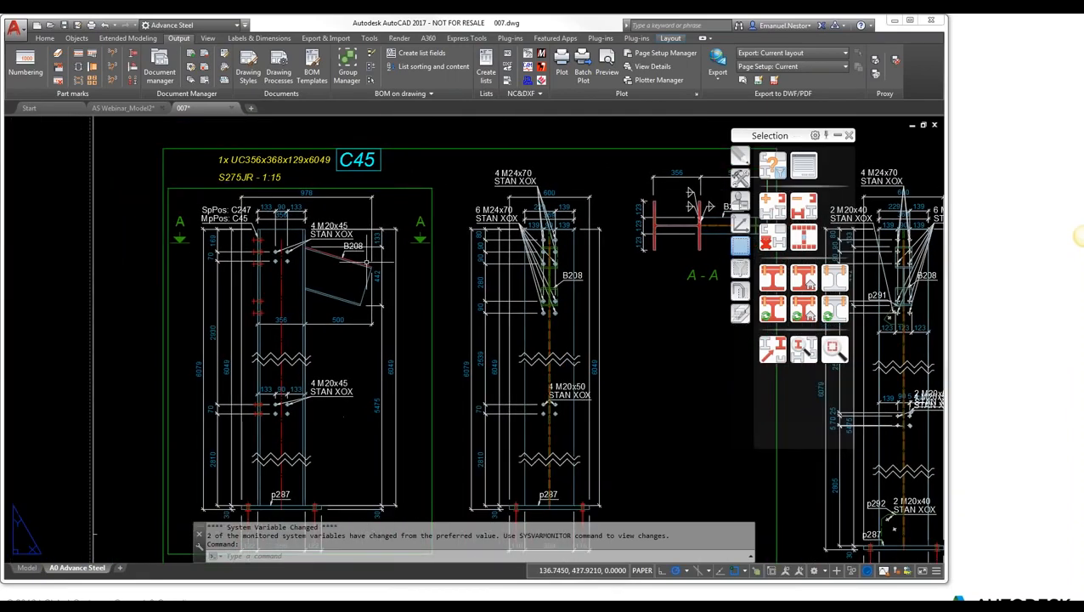
{"action": "middle_click_drag", "start_coordinate": [345, 364], "coordinate": [321, 292]}
{"action": "scroll", "coordinate": [303, 320], "scroll_direction": "down", "scroll_amount": 2}
{"action": "mouse_move", "coordinate": [352, 381]}
{"action": "middle_mouse_down"}
{"action": "mouse_move", "coordinate": [314, 256]}
{"action": "mouse_move", "coordinate": [303, 351]}
{"action": "middle_mouse_up"}
Step: Close 007.dwg and unmark the columns in the model
{"action": "left_click", "coordinate": [232, 108]}
{"action": "left_click", "coordinate": [432, 332]}
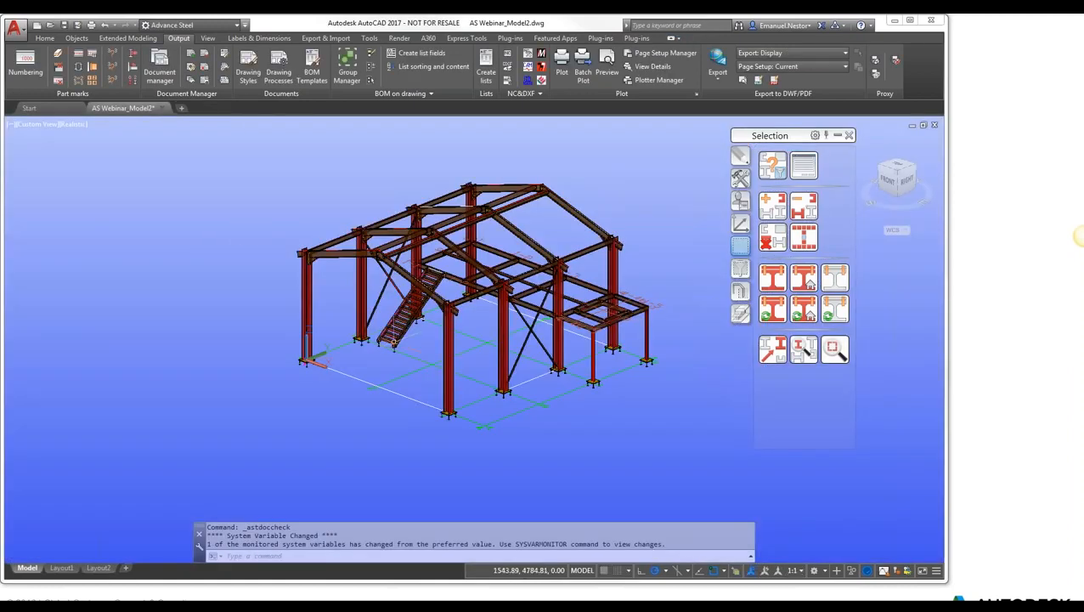
{"action": "middle_click_drag", "start_coordinate": [633, 170], "coordinate": [626, 174]}
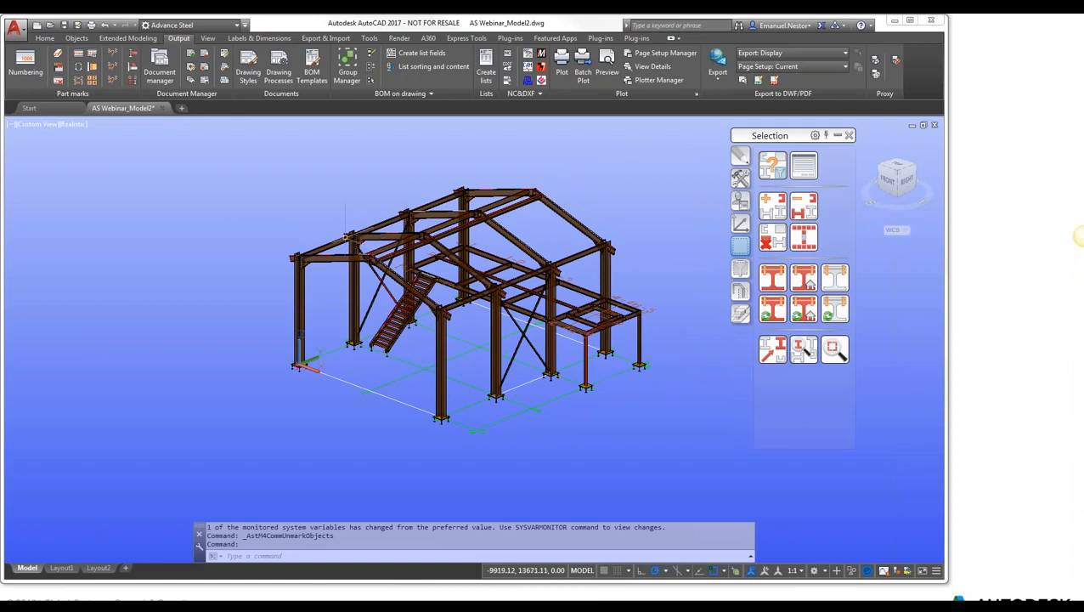
Step: In the Drawing Process Manager, expand the Assemblies - All category of the Advance Standard drawing processes
{"action": "left_click", "coordinate": [192, 81]}
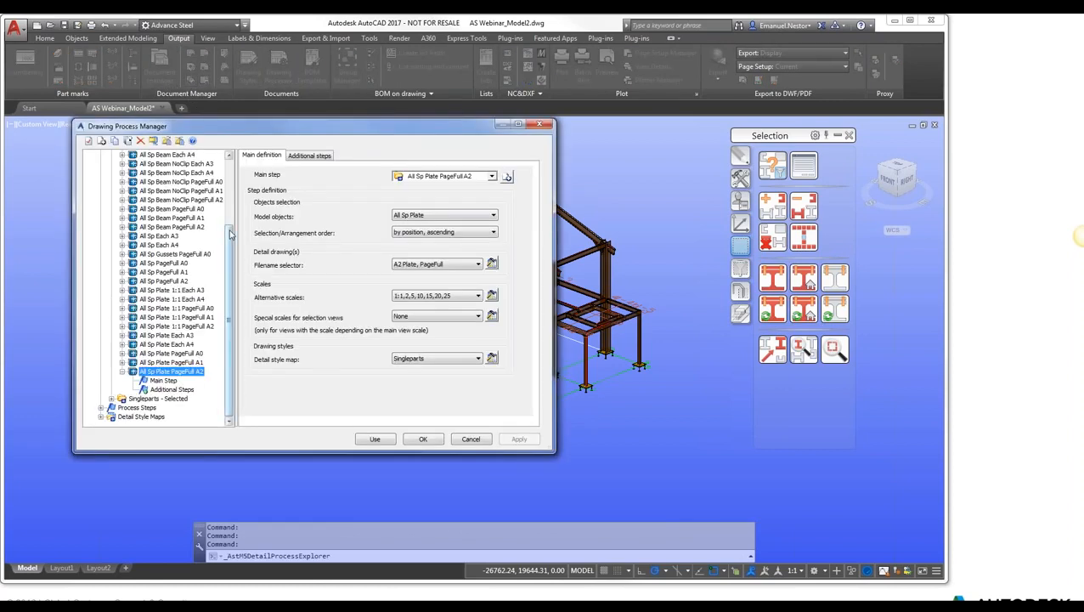
{"action": "scroll", "coordinate": [230, 234], "scroll_direction": "up", "scroll_amount": 4}
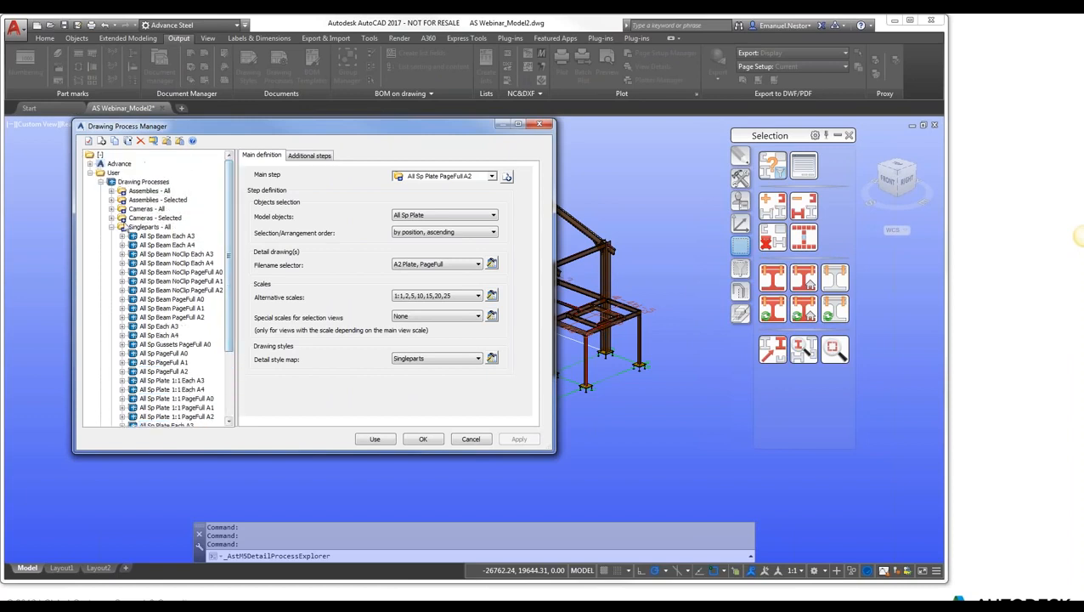
{"action": "left_click", "coordinate": [112, 227]}
{"action": "left_click", "coordinate": [89, 163]}
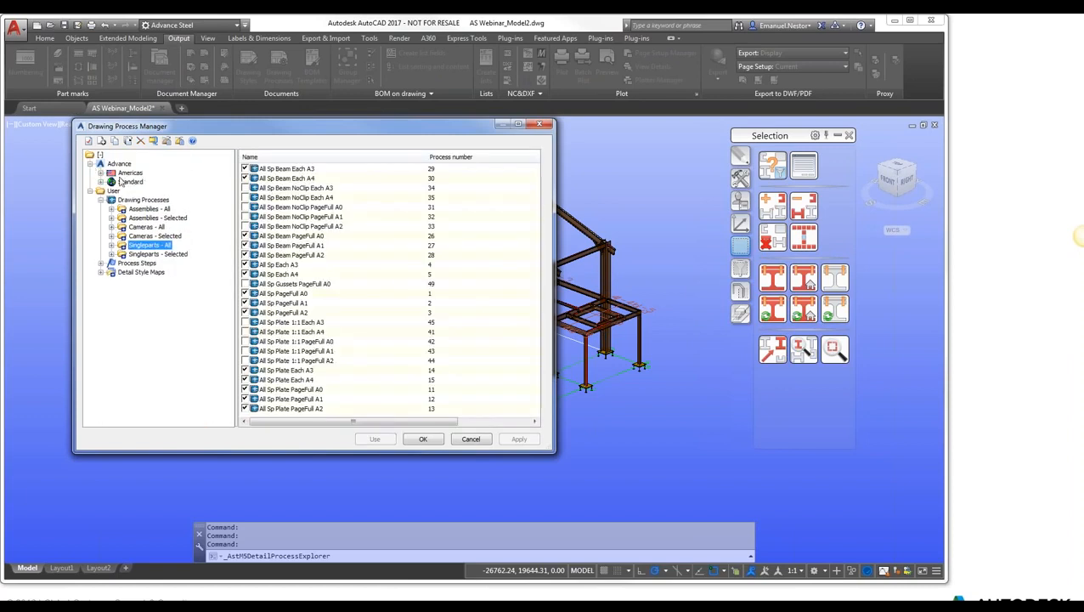
{"action": "left_click", "coordinate": [101, 182]}
{"action": "left_click", "coordinate": [130, 192]}
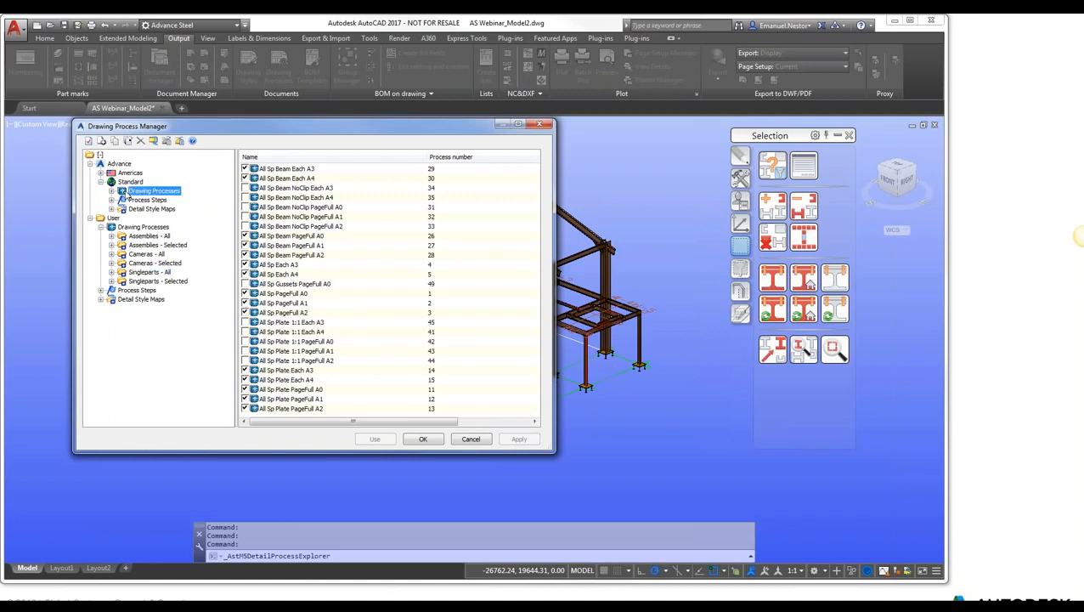
{"action": "left_click", "coordinate": [112, 191]}
{"action": "left_click", "coordinate": [155, 201]}
{"action": "left_click", "coordinate": [121, 199]}
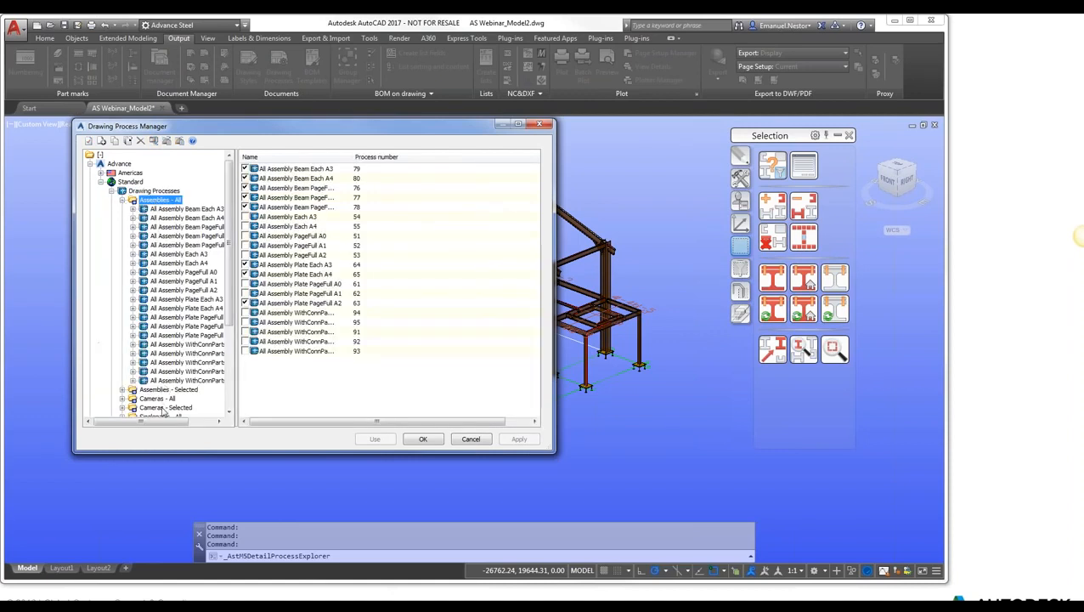
Step: Run the All Assembly PageFull A1 process on All Mp objects, with drawing number 8 and increment 1
{"action": "left_click_drag", "start_coordinate": [169, 422], "coordinate": [197, 423]}
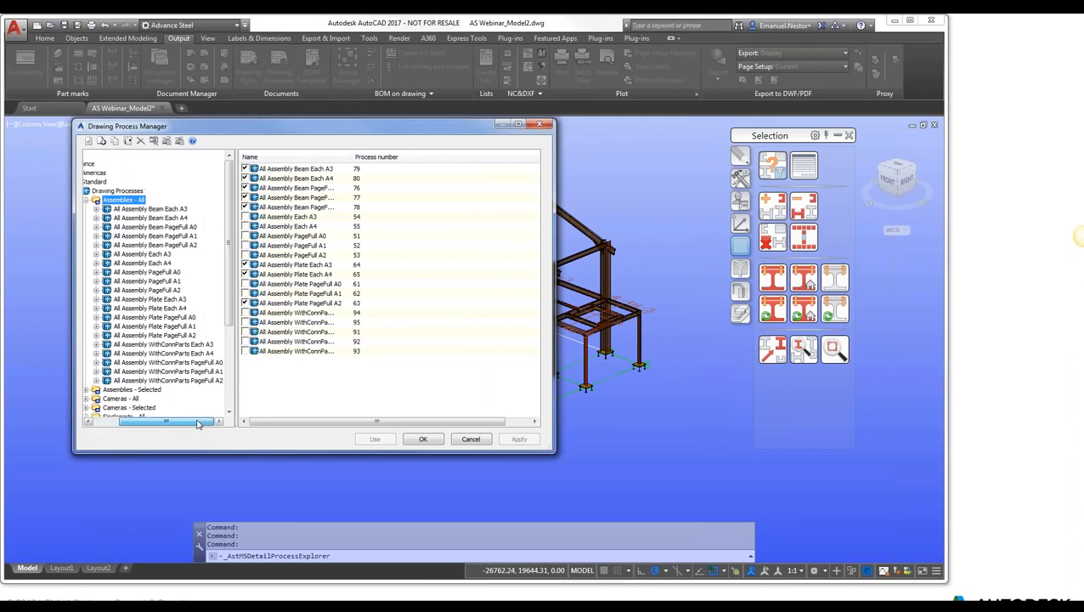
{"action": "left_click", "coordinate": [161, 291]}
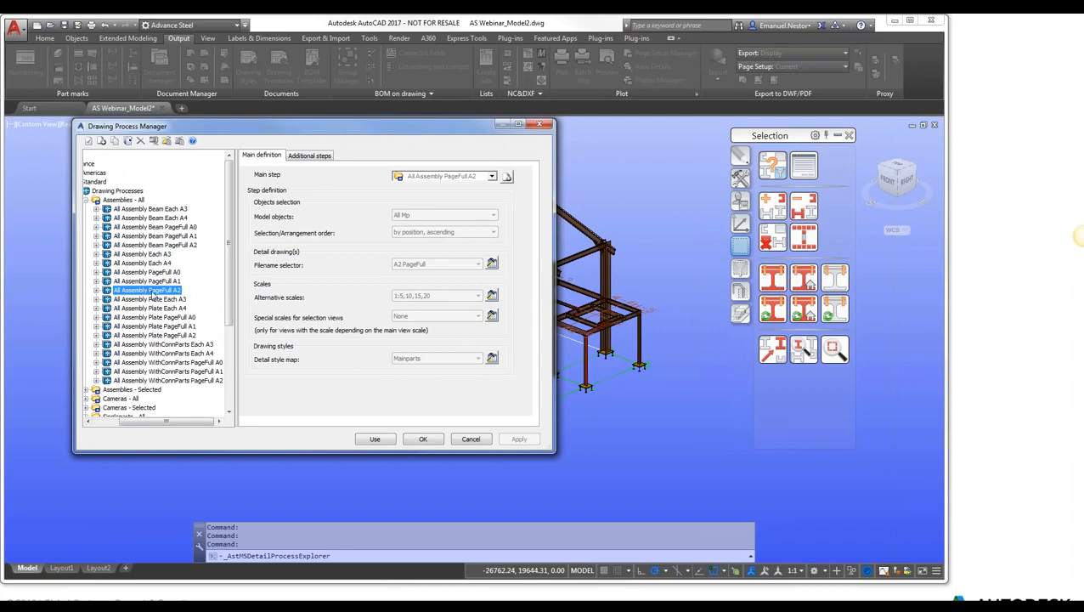
{"action": "left_click", "coordinate": [153, 281]}
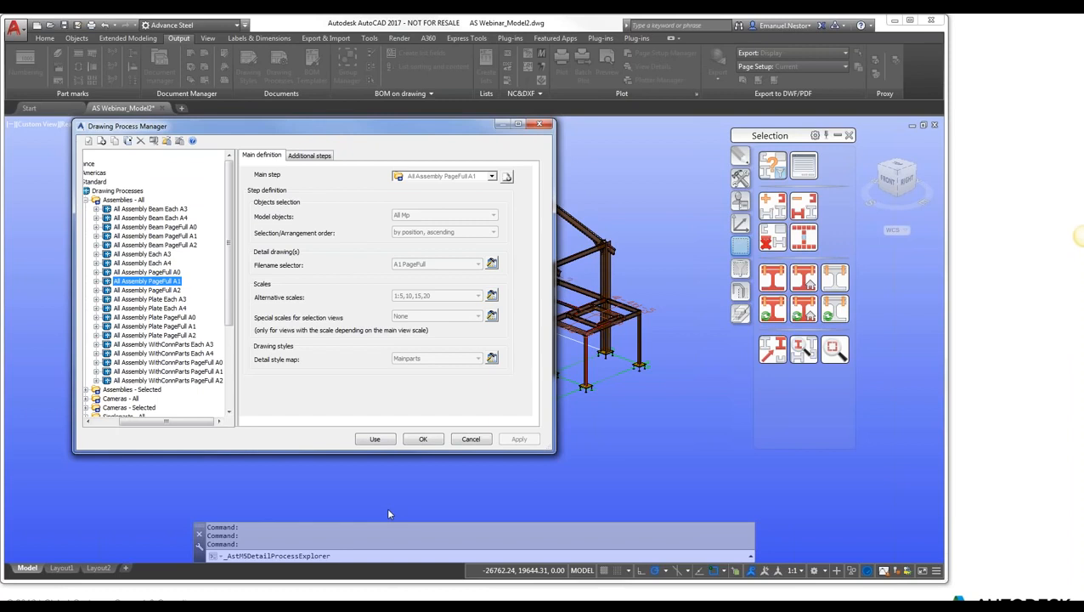
{"action": "left_click", "coordinate": [376, 439]}
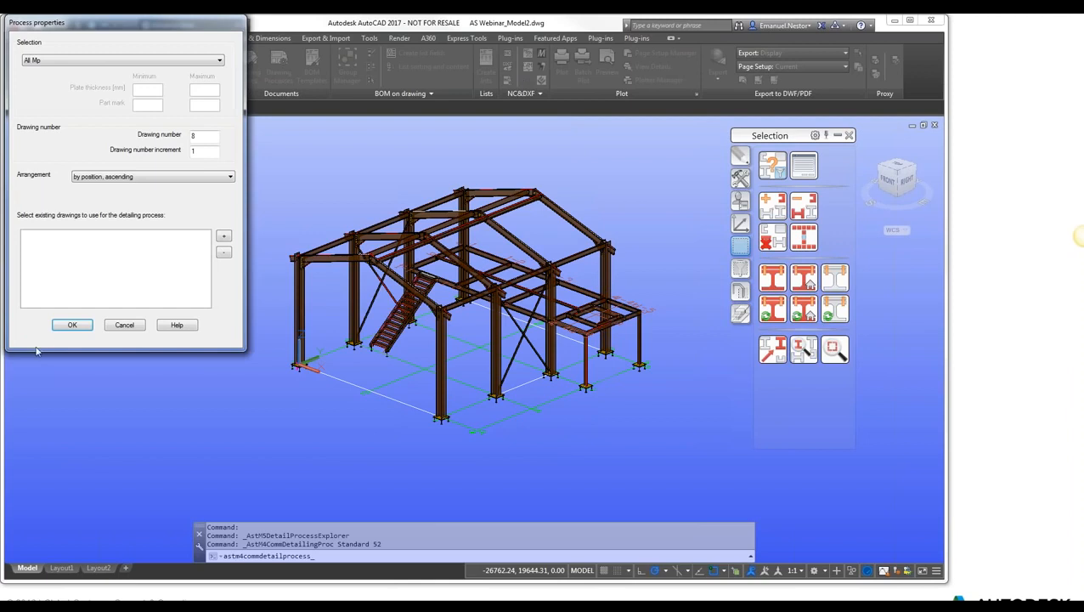
{"action": "left_click", "coordinate": [70, 324]}
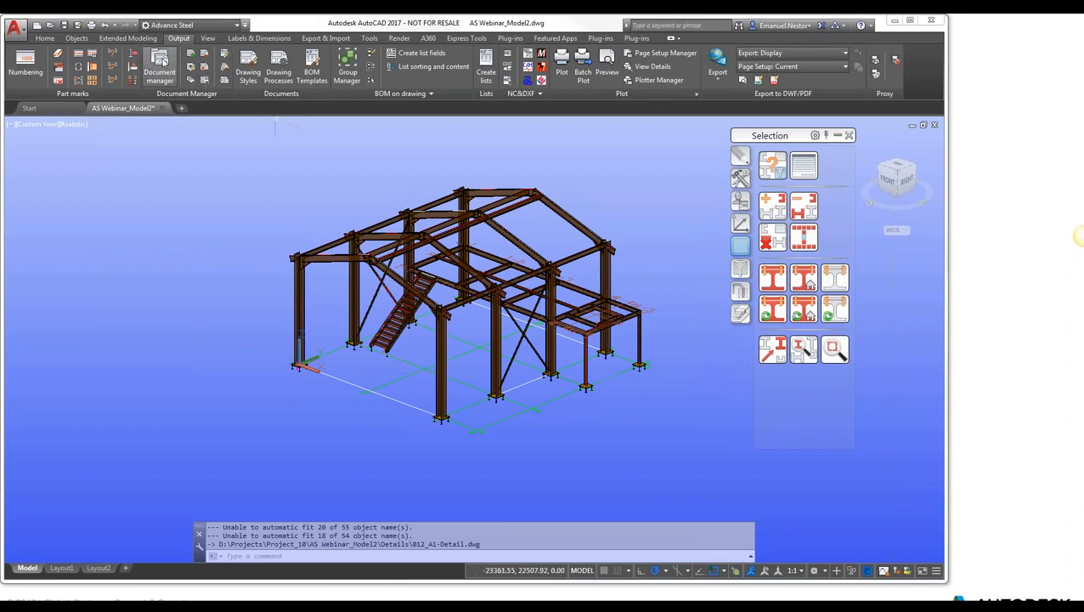
Step: Review the command history from the assembly drawing process run
{"action": "key", "text": "F2"}
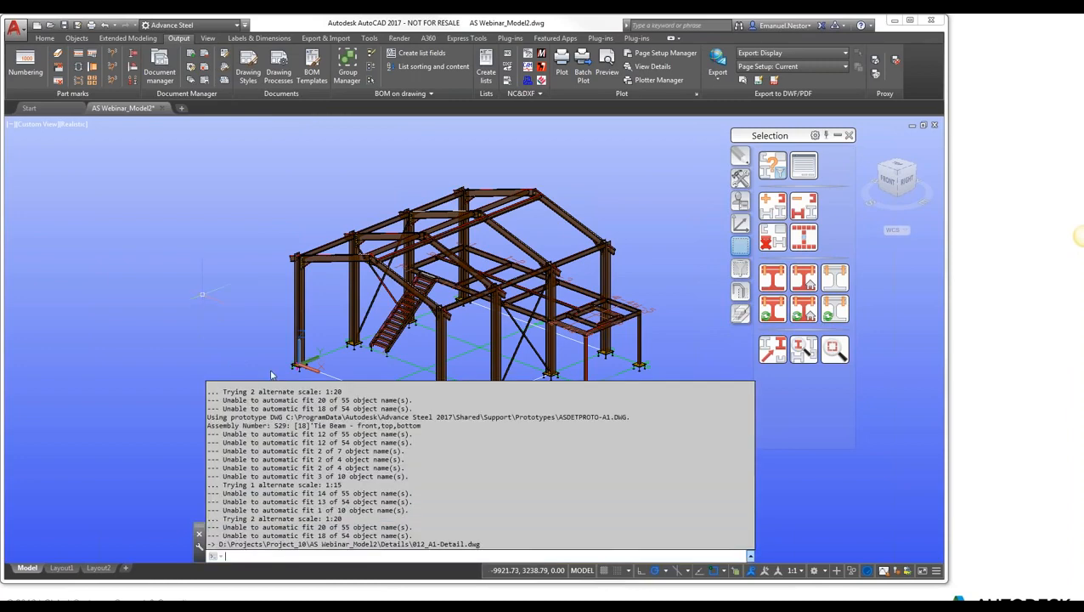
{"action": "scroll", "coordinate": [393, 429], "scroll_direction": "up", "scroll_amount": 4}
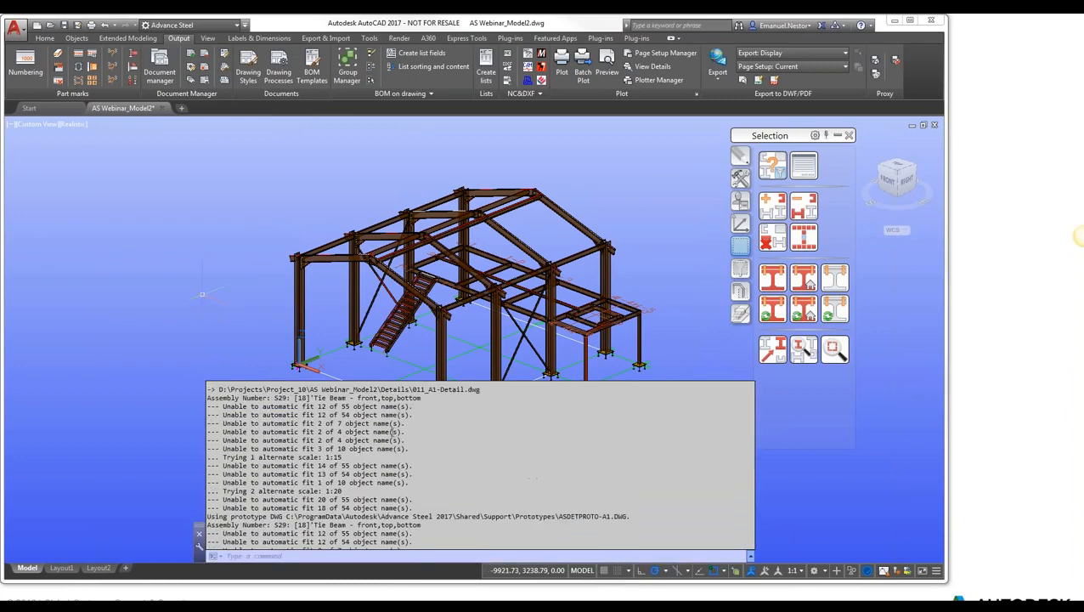
{"action": "key", "text": "F2"}
Step: Open 008_A1-Detail.dwg from the up-to-date details in the Document Manager
{"action": "left_click", "coordinate": [161, 63]}
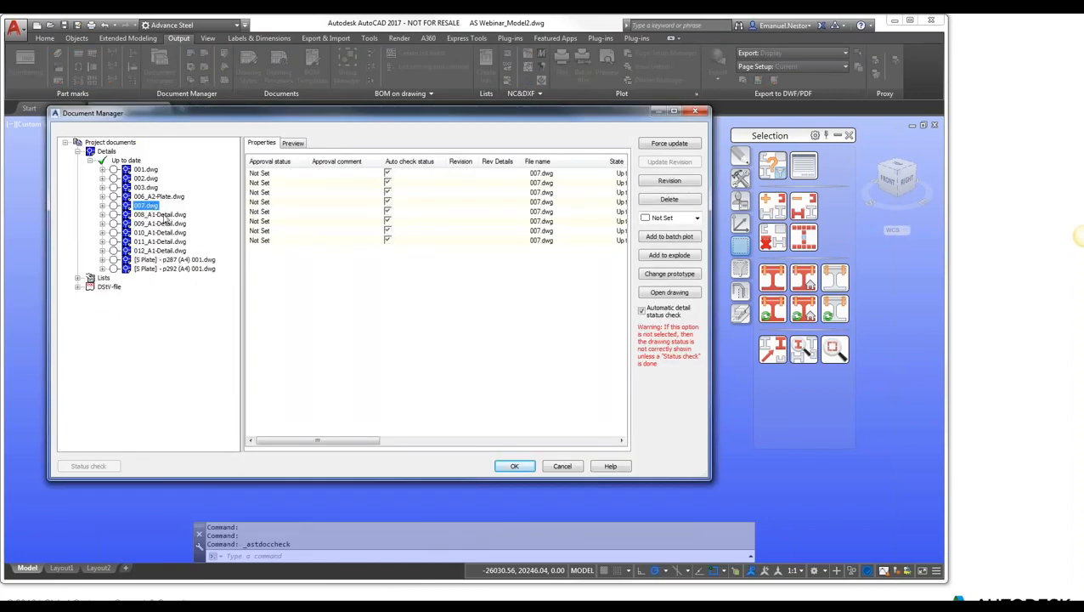
{"action": "left_click", "coordinate": [164, 215]}
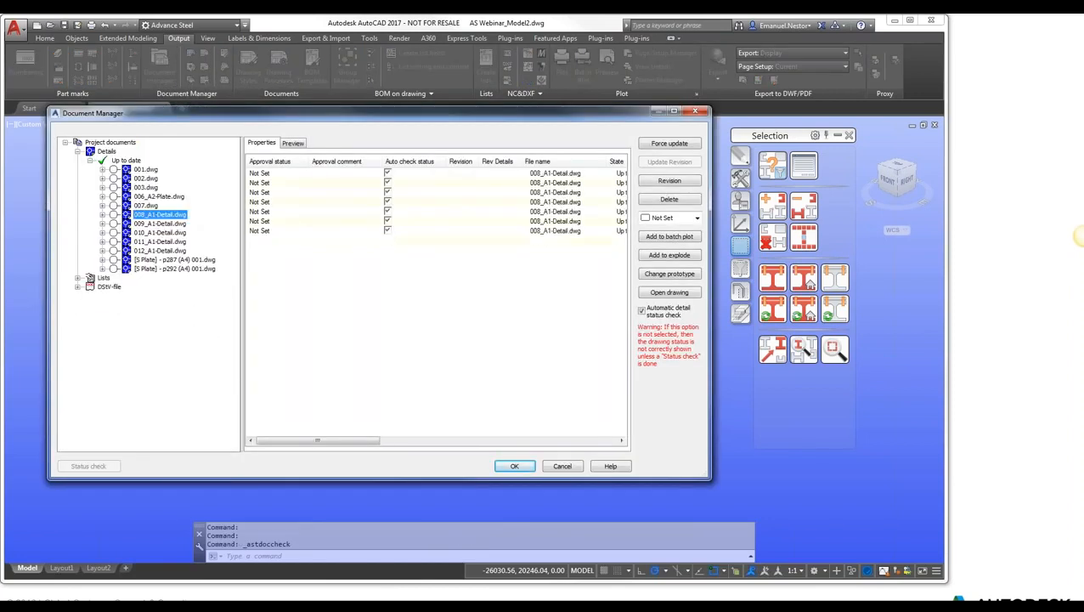
{"action": "double_click", "coordinate": [157, 215]}
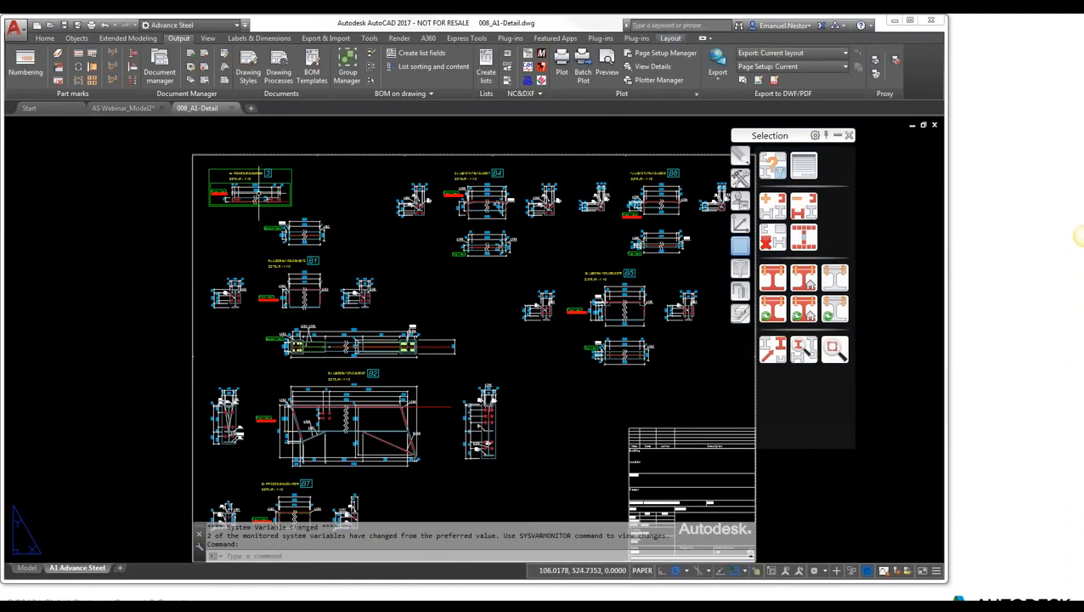
Step: Examine the labels, views and dimensions of details 3 and B1 on the A1 sheet
{"action": "scroll", "coordinate": [259, 195], "scroll_direction": "up", "scroll_amount": 4}
{"action": "middle_click_drag", "start_coordinate": [316, 227], "coordinate": [300, 289]}
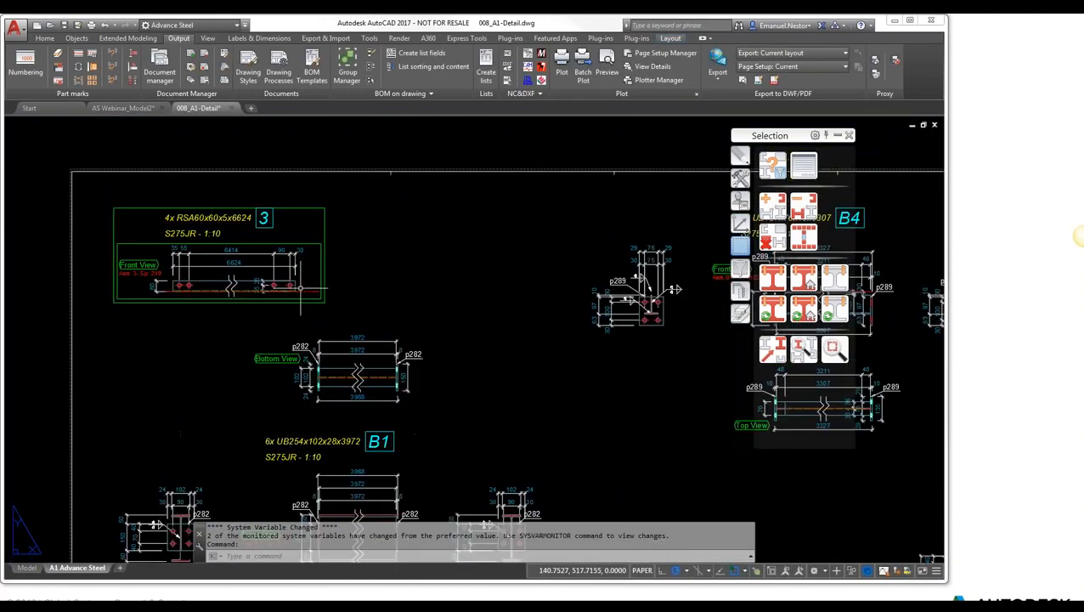
{"action": "scroll", "coordinate": [208, 262], "scroll_direction": "up", "scroll_amount": 2}
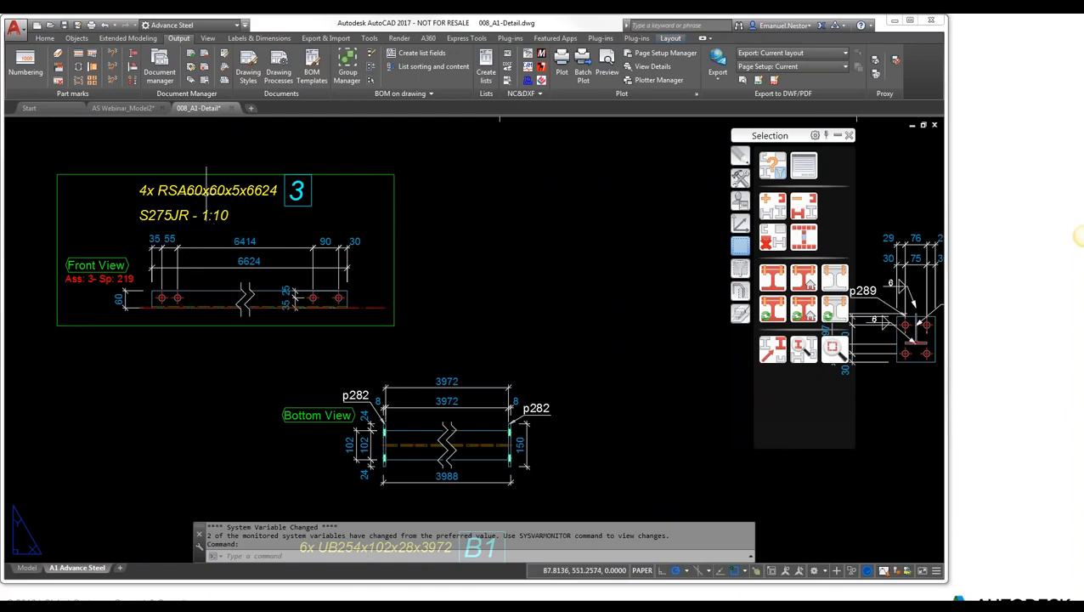
{"action": "scroll", "coordinate": [206, 179], "scroll_direction": "down", "scroll_amount": 5}
{"action": "middle_click_drag", "start_coordinate": [473, 415], "coordinate": [434, 327]}
{"action": "middle_click_drag", "start_coordinate": [304, 209], "coordinate": [298, 286]}
{"action": "scroll", "coordinate": [298, 287], "scroll_direction": "up", "scroll_amount": 2}
{"action": "middle_click_drag", "start_coordinate": [298, 375], "coordinate": [340, 319]}
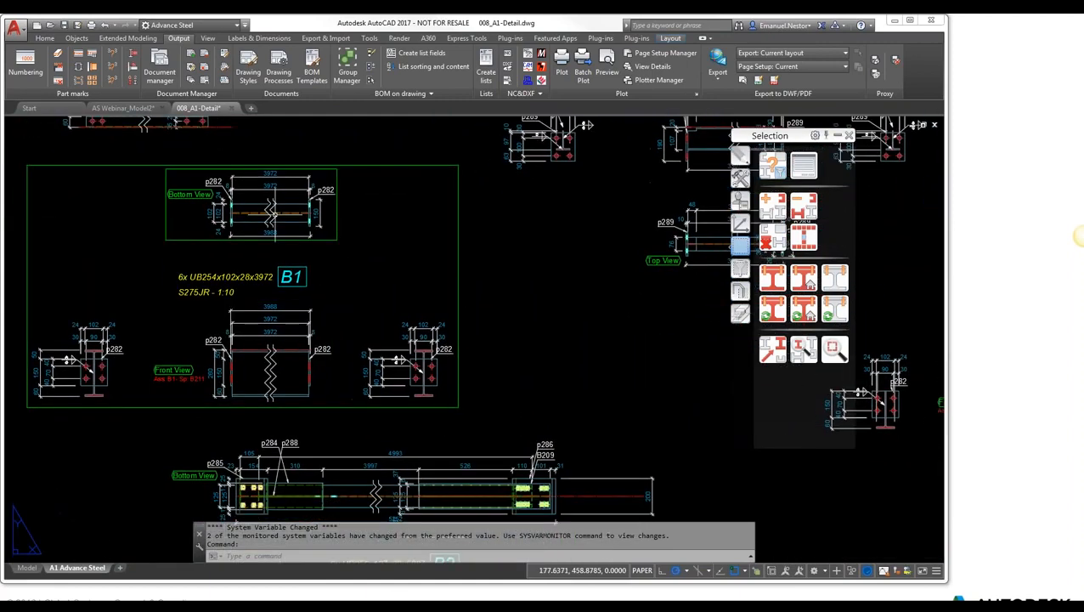
Step: Examine details B2 and B5 up close and view the overall layout of the A1 sheet
{"action": "scroll", "coordinate": [280, 221], "scroll_direction": "down", "scroll_amount": 3}
{"action": "scroll", "coordinate": [413, 296], "scroll_direction": "up", "scroll_amount": 2}
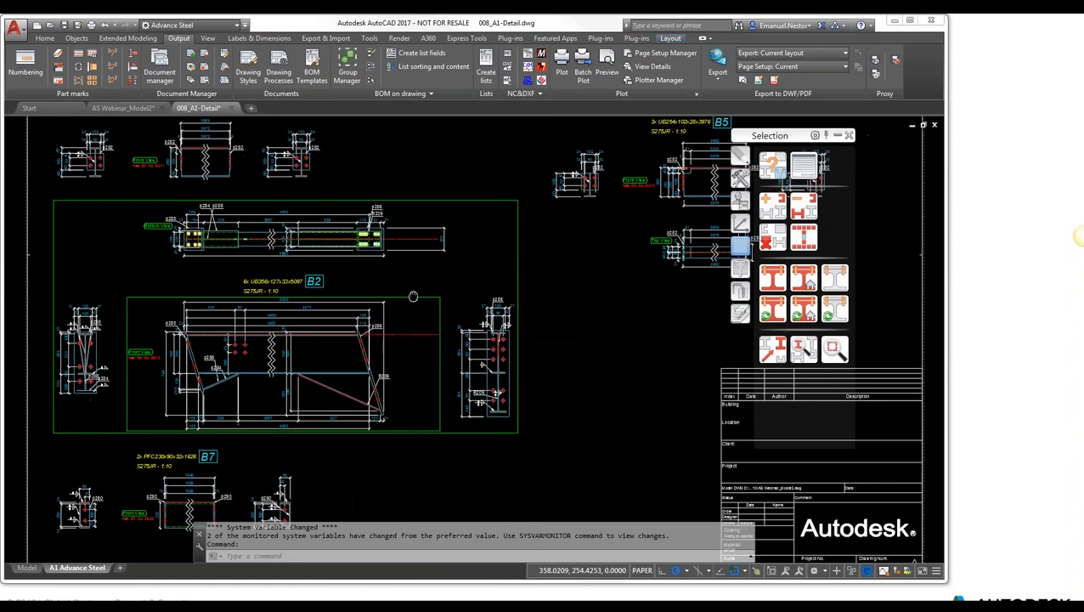
{"action": "middle_click_drag", "start_coordinate": [413, 296], "coordinate": [407, 272]}
{"action": "scroll", "coordinate": [227, 271], "scroll_direction": "down", "scroll_amount": 2}
{"action": "middle_click_drag", "start_coordinate": [580, 320], "coordinate": [407, 452]}
{"action": "scroll", "coordinate": [372, 319], "scroll_direction": "up", "scroll_amount": 2}
{"action": "scroll", "coordinate": [372, 319], "scroll_direction": "up", "scroll_amount": 2}
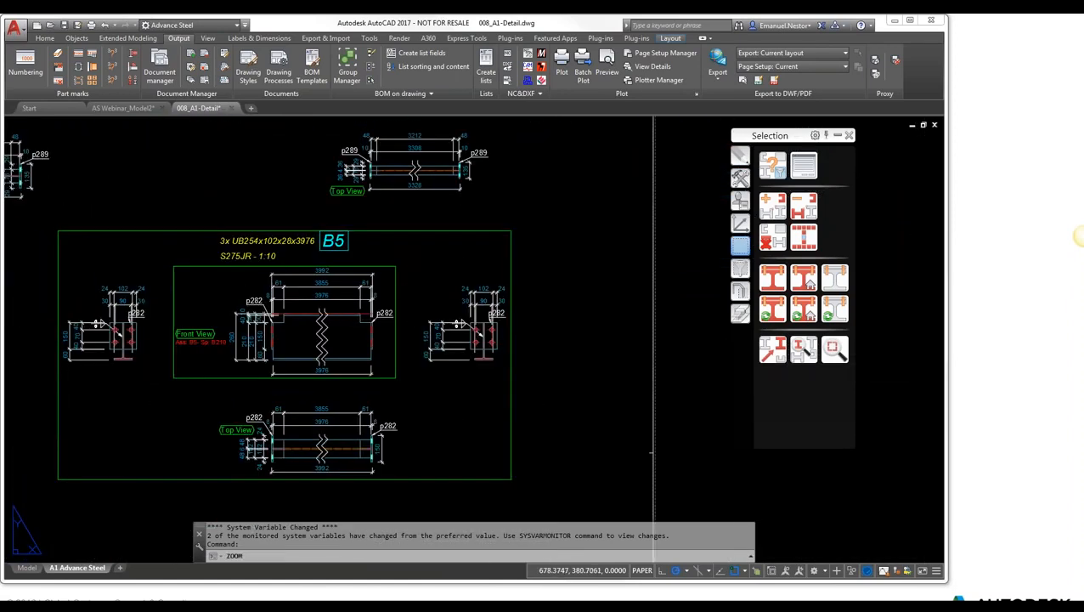
{"action": "middle_click", "coordinate": [412, 295]}
{"action": "middle_click_drag", "start_coordinate": [499, 380], "coordinate": [426, 327]}
{"action": "scroll", "coordinate": [427, 327], "scroll_direction": "down", "scroll_amount": 2}
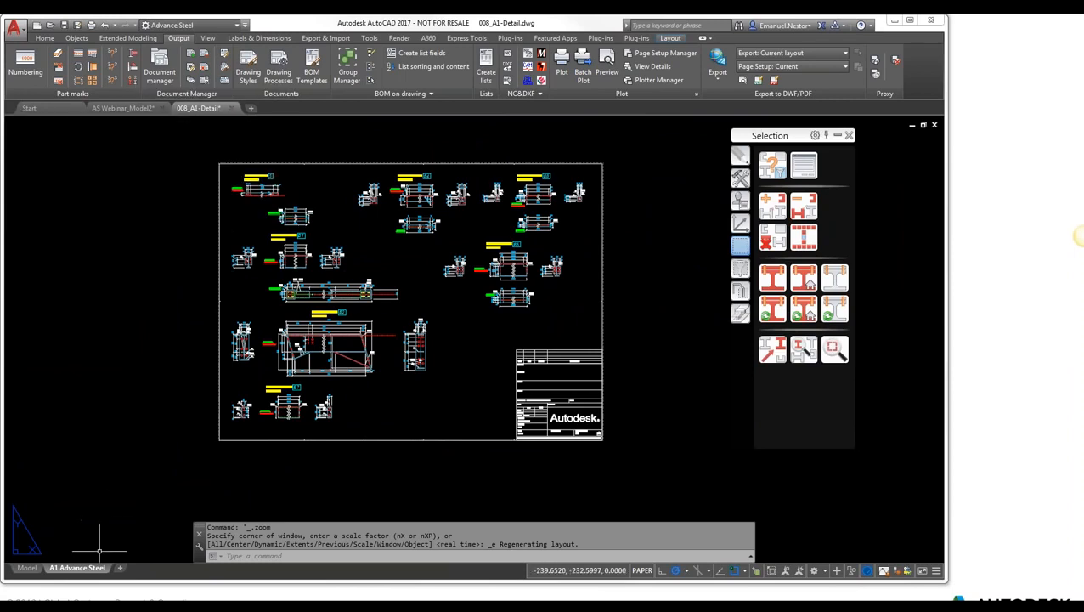
Step: Switch to Windows Explorer and open the Details folder inside Project_10's AS Webinar_Model2 folder
{"action": "key", "text": "alt+Tab"}
{"action": "left_click", "coordinate": [241, 240]}
{"action": "left_click", "coordinate": [193, 186]}
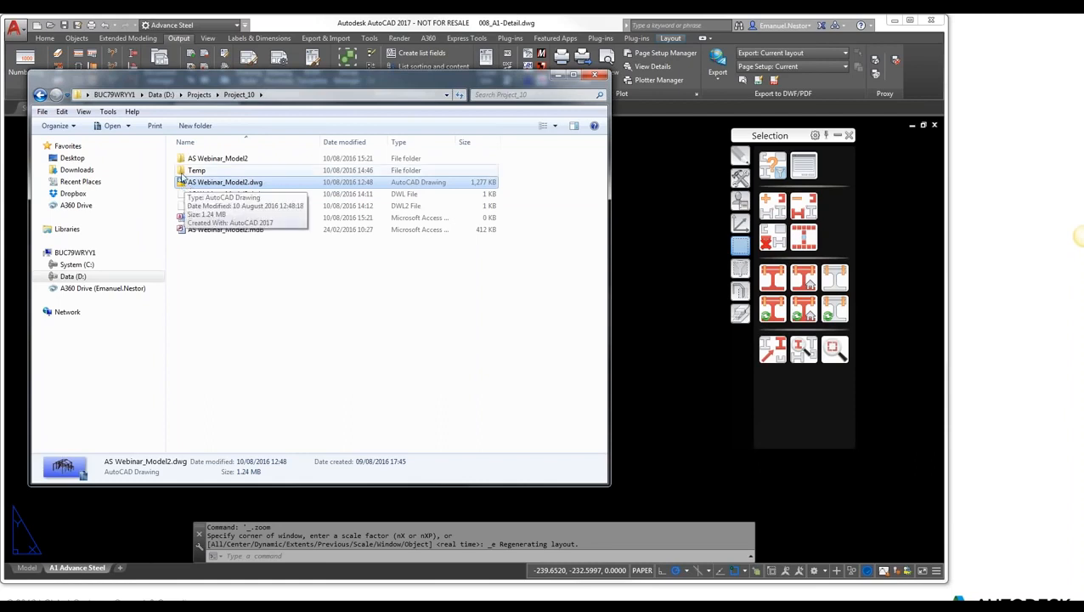
{"action": "left_click", "coordinate": [184, 159]}
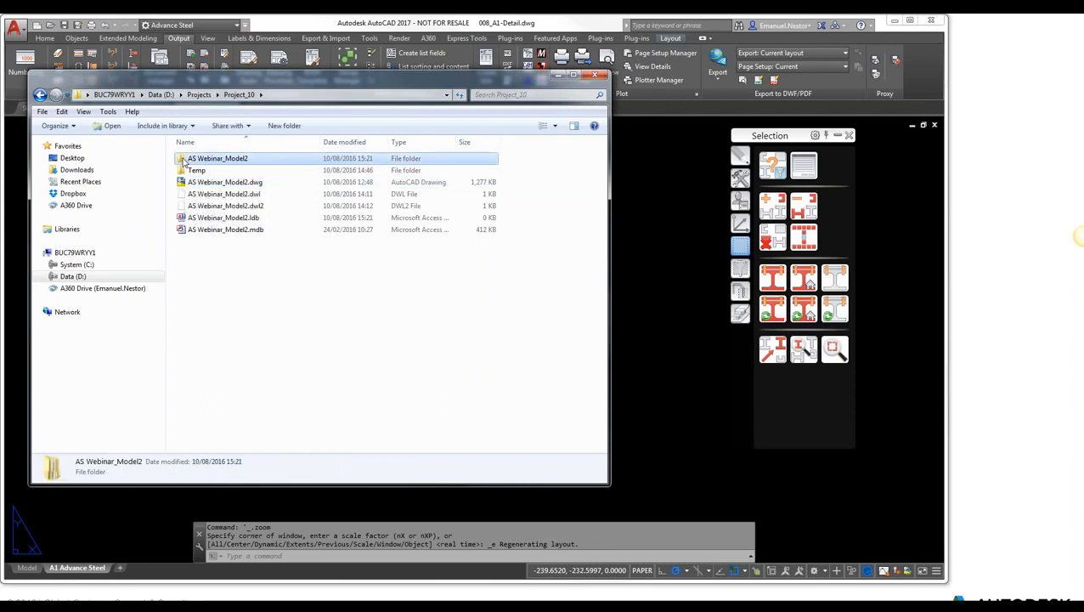
{"action": "double_click", "coordinate": [184, 160]}
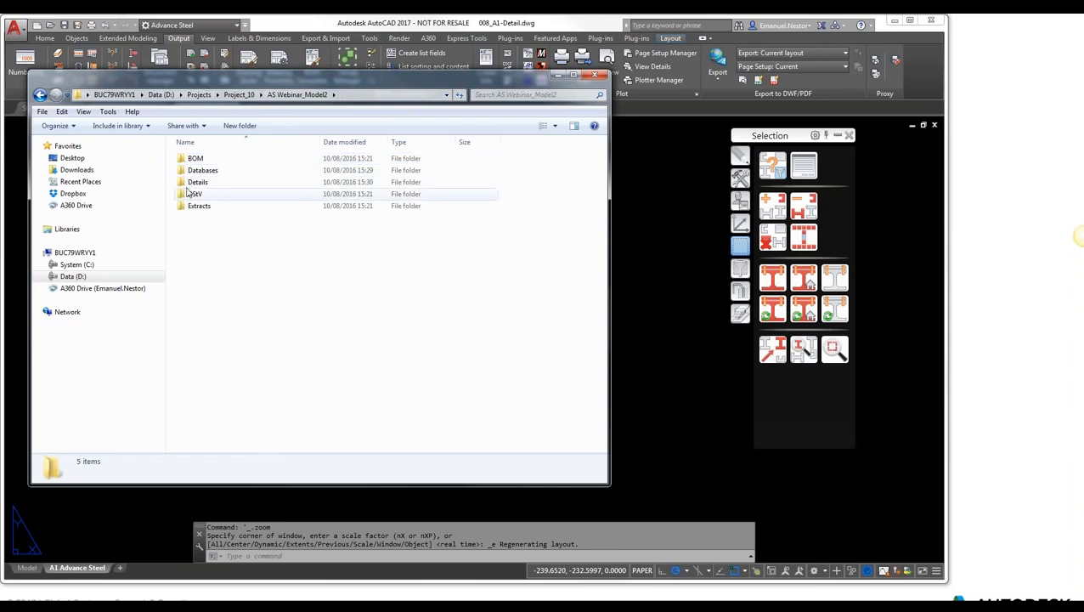
{"action": "left_click", "coordinate": [196, 182]}
{"action": "double_click", "coordinate": [221, 181]}
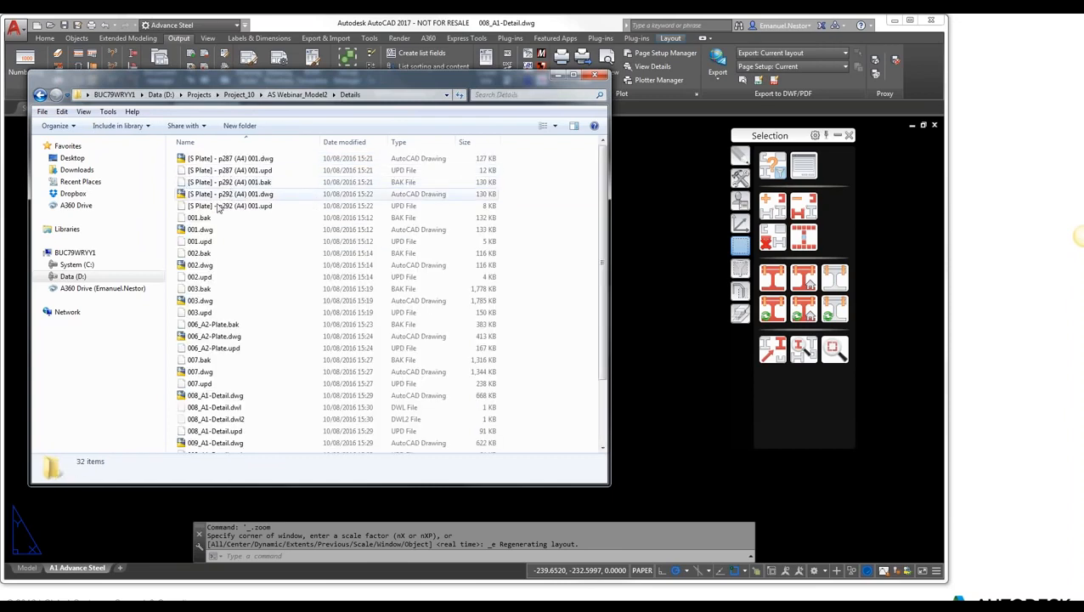
Step: Open 011_A1-Detail.dwg from the Details folder
{"action": "left_click", "coordinate": [223, 253]}
{"action": "scroll", "coordinate": [232, 294], "scroll_direction": "down", "scroll_amount": 3}
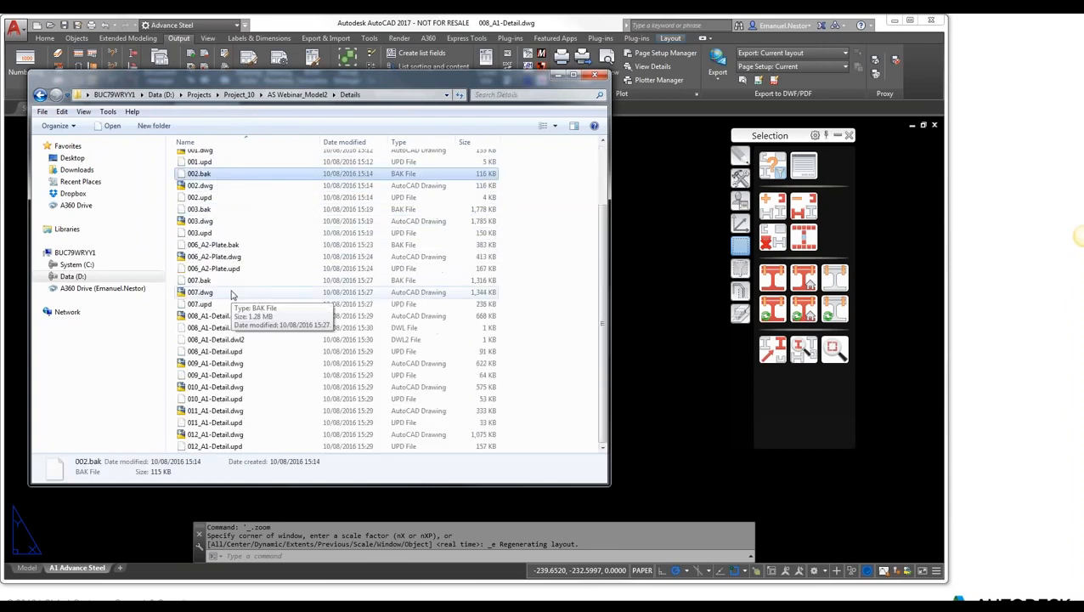
{"action": "left_click", "coordinate": [181, 410]}
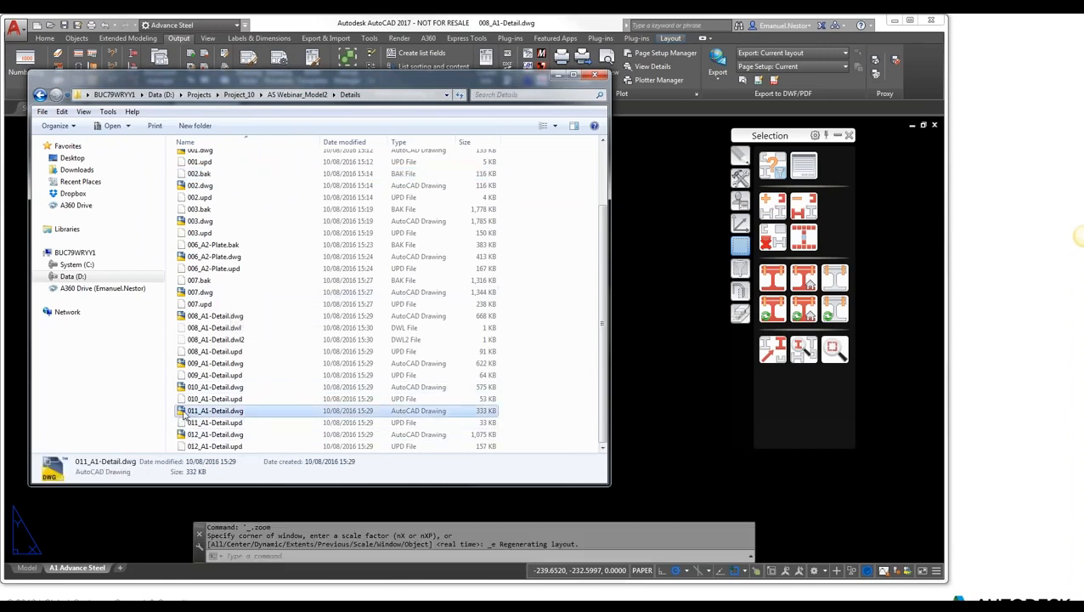
{"action": "double_click", "coordinate": [182, 411]}
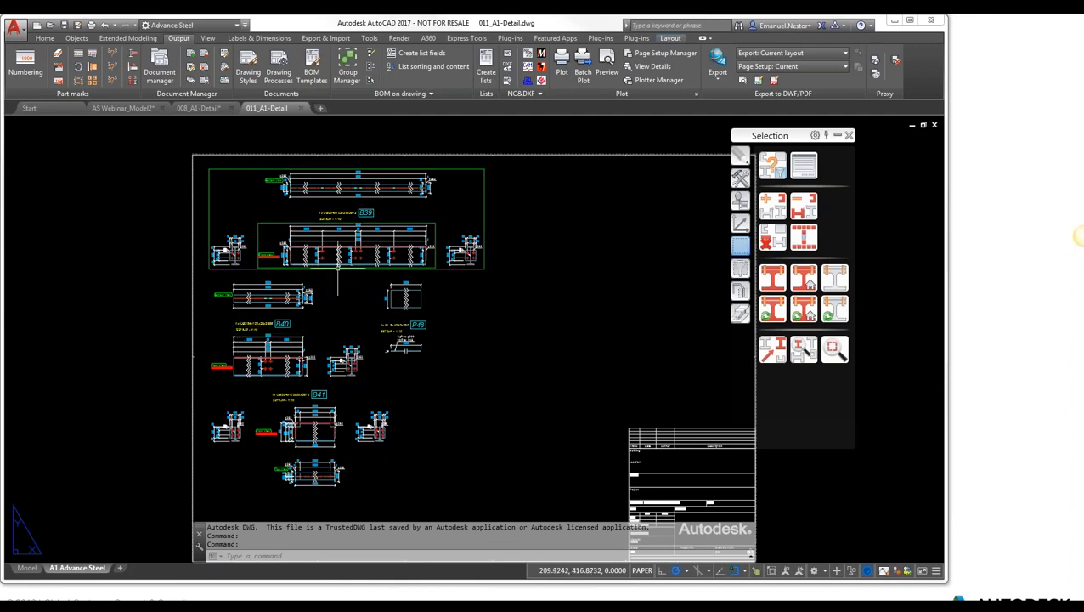
Step: Examine the views and dimensions of beam detail B40 and the rest of the 011_A1-Detail sheet
{"action": "scroll", "coordinate": [289, 362], "scroll_direction": "up", "scroll_amount": 6}
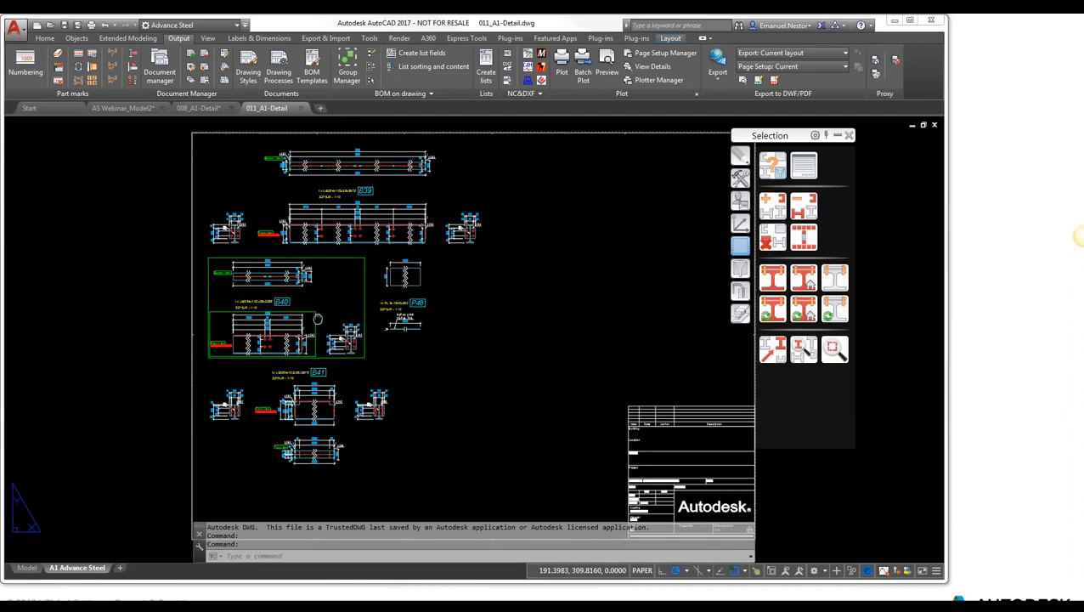
{"action": "middle_click_drag", "start_coordinate": [593, 357], "coordinate": [573, 350]}
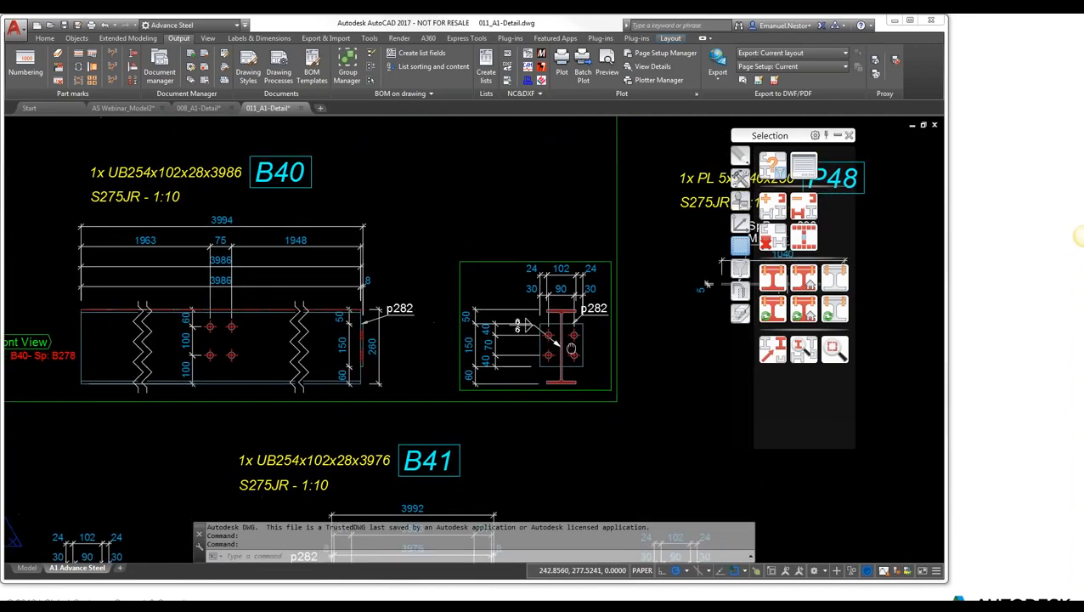
{"action": "scroll", "coordinate": [572, 350], "scroll_direction": "up", "scroll_amount": 4}
{"action": "scroll", "coordinate": [389, 327], "scroll_direction": "down", "scroll_amount": 8}
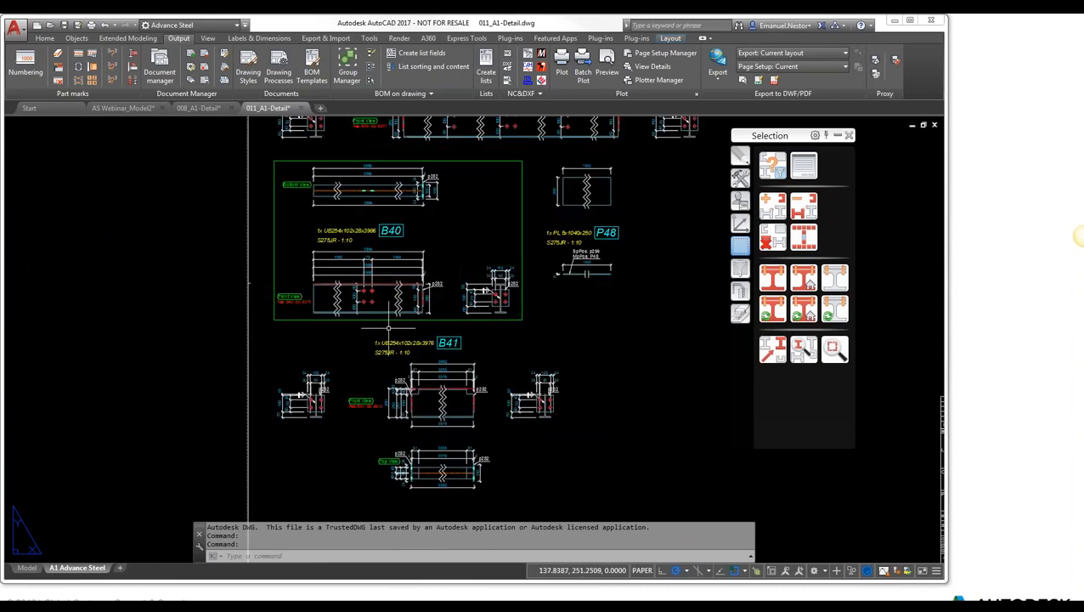
{"action": "middle_click", "coordinate": [388, 328]}
Step: Close 011_A1-Detail.dwg and 008_A1-Detail.dwg, saving the changes to both
{"action": "left_click", "coordinate": [302, 107]}
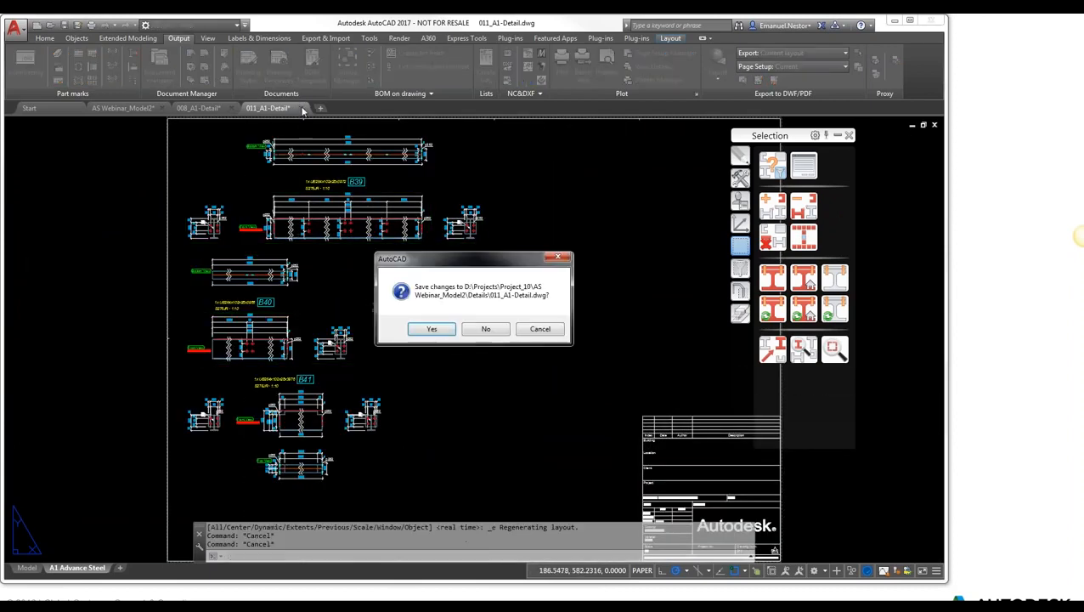
{"action": "left_click", "coordinate": [428, 329]}
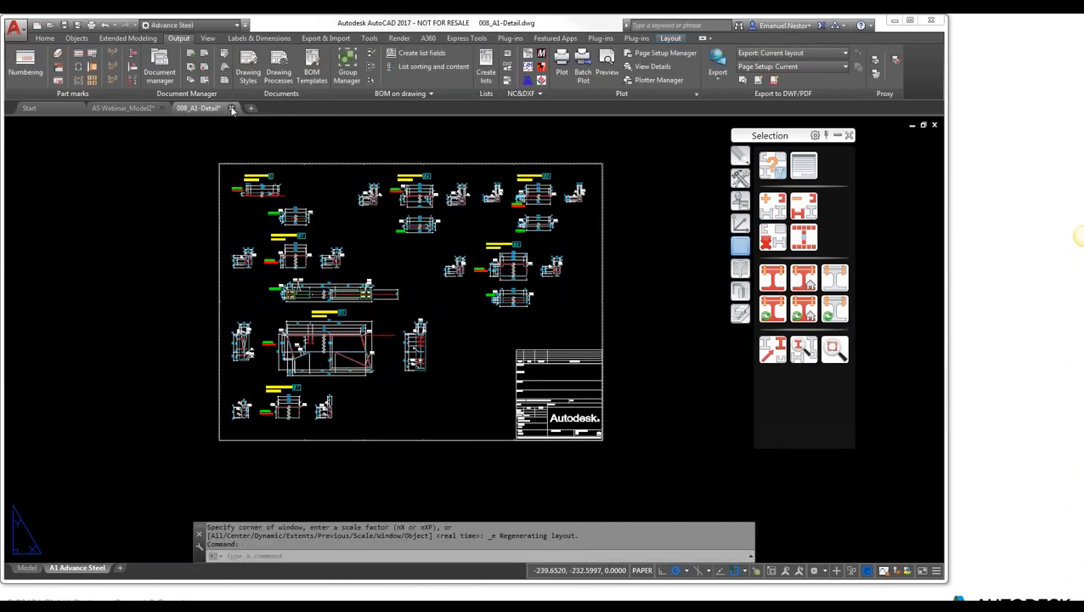
{"action": "left_click", "coordinate": [232, 109]}
{"action": "left_click", "coordinate": [426, 328]}
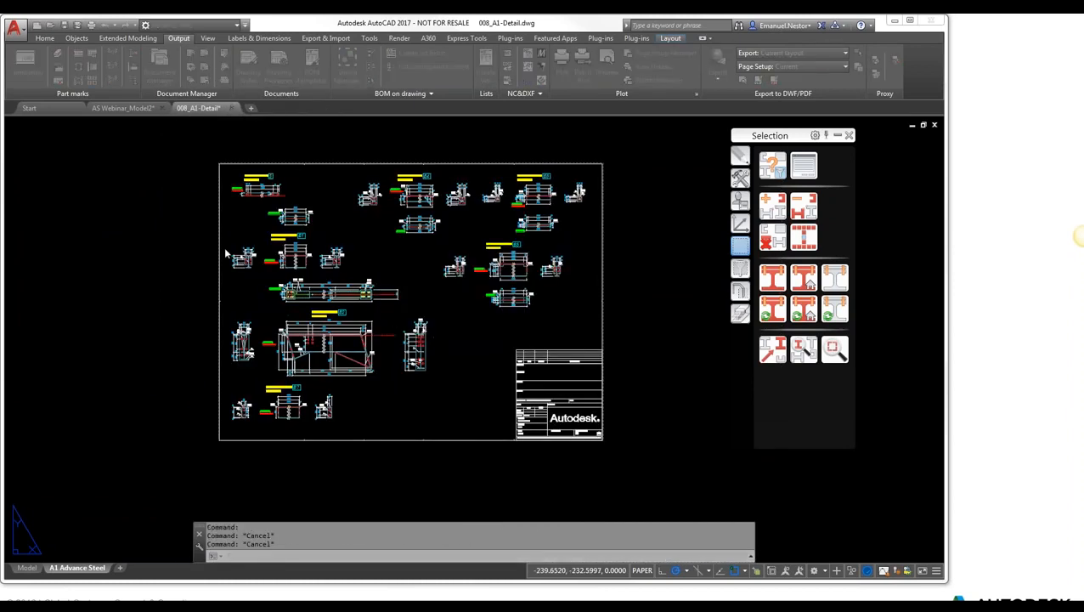
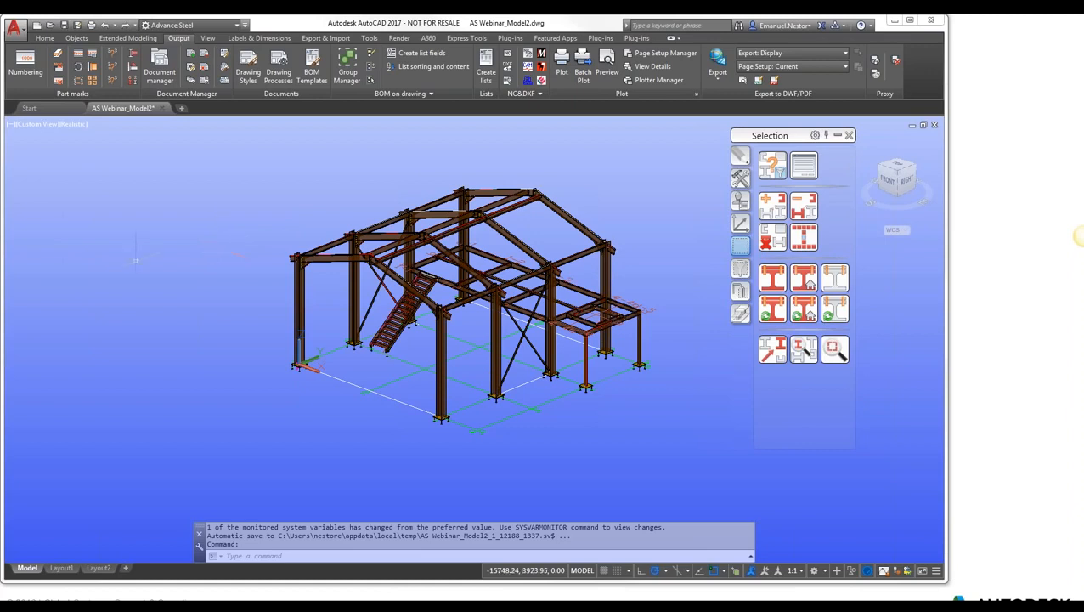
{"action": "scroll", "coordinate": [302, 347], "scroll_direction": "up", "scroll_amount": 2}
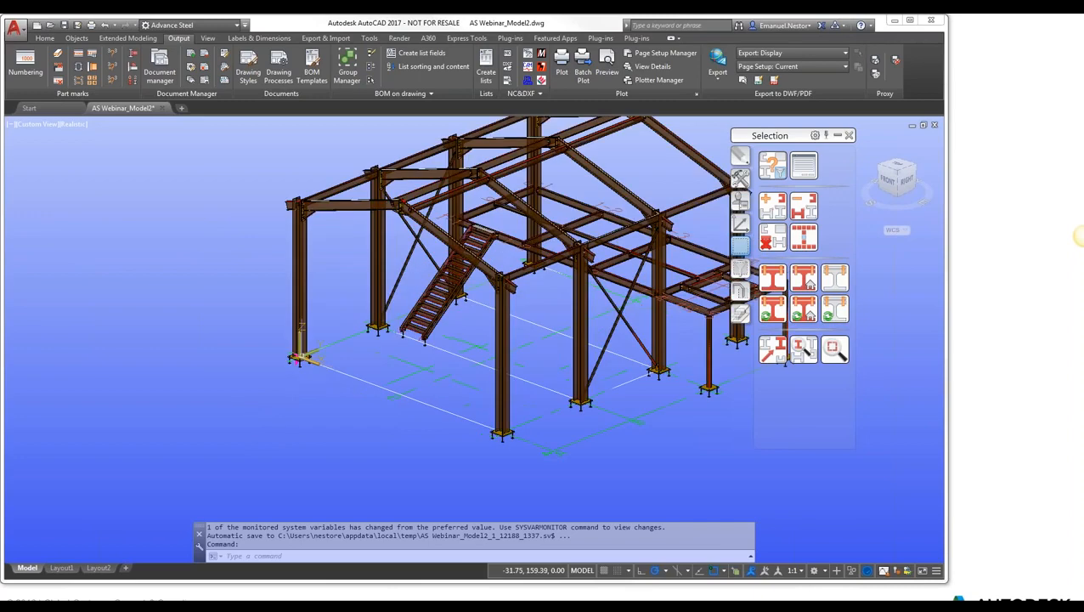
{"action": "scroll", "coordinate": [303, 346], "scroll_direction": "up", "scroll_amount": 2}
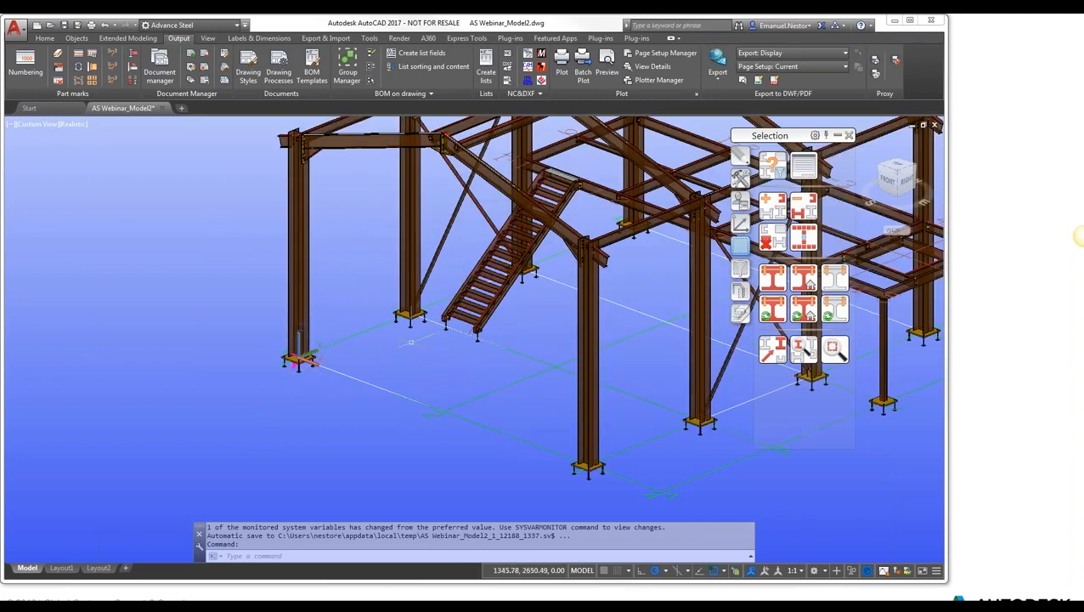
{"action": "scroll", "coordinate": [377, 328], "scroll_direction": "down", "scroll_amount": 5}
{"action": "mouse_move", "coordinate": [376, 328]}
{"action": "middle_mouse_down", "text": "shift"}
{"action": "mouse_move", "coordinate": [386, 384]}
{"action": "mouse_move", "coordinate": [370, 340]}
{"action": "middle_mouse_up", "text": "shift"}
{"action": "scroll", "coordinate": [368, 332], "scroll_direction": "up", "scroll_amount": 3}
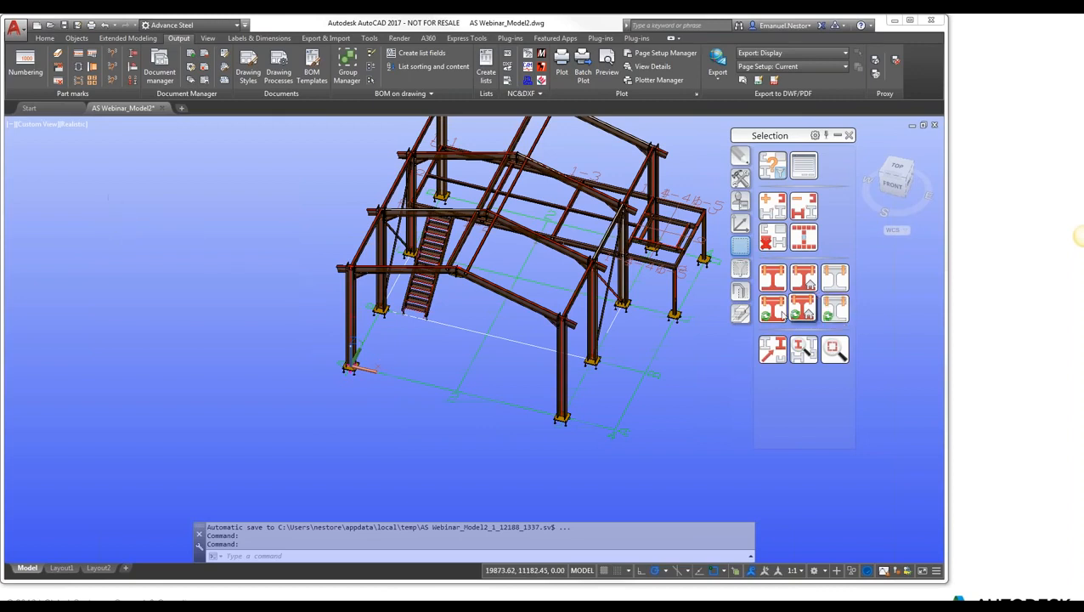
Step: Show the whole steel model in plan view of the current UCS
{"action": "left_click", "coordinate": [739, 224]}
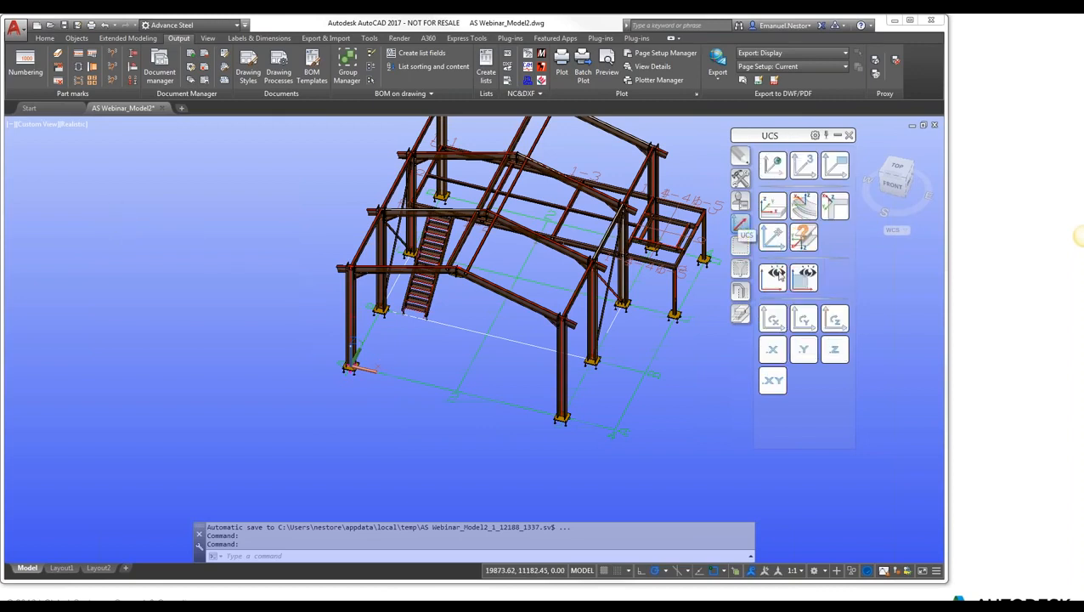
{"action": "left_click", "coordinate": [771, 277]}
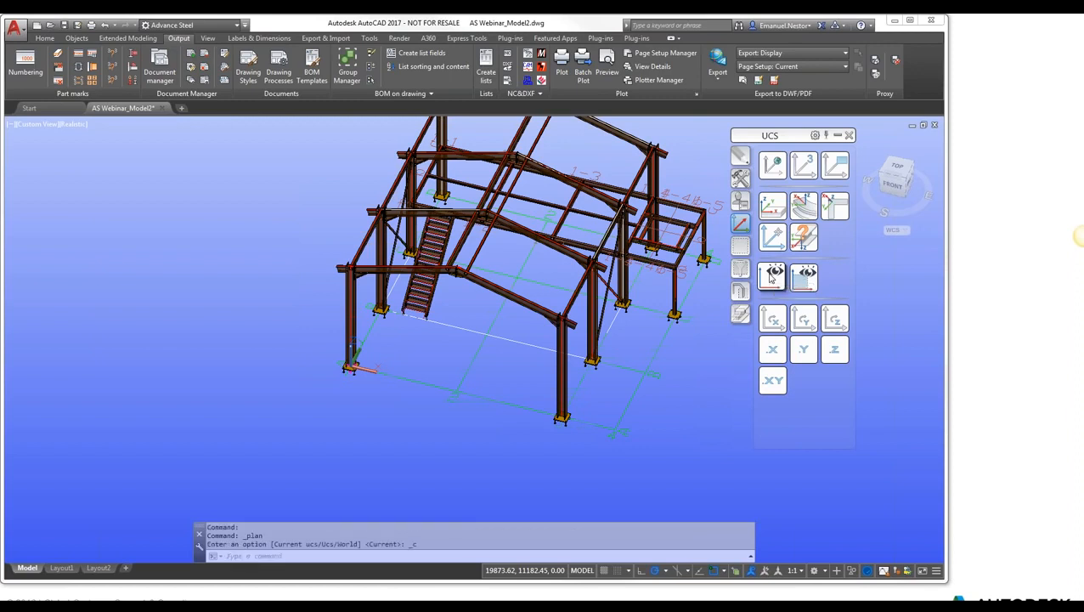
{"action": "scroll", "coordinate": [368, 171], "scroll_direction": "down", "scroll_amount": 4}
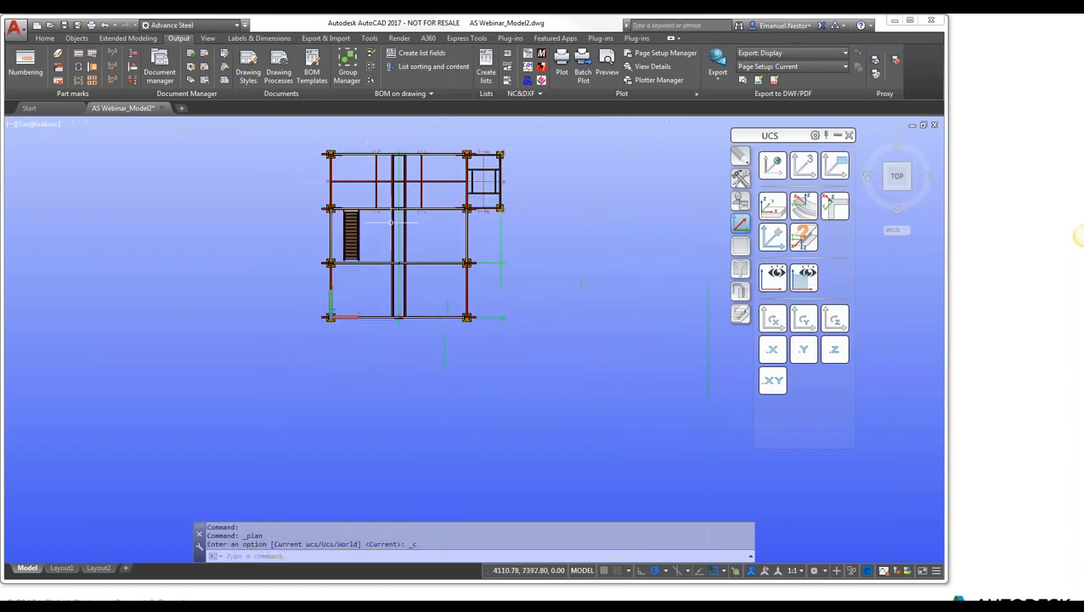
{"action": "middle_click_drag", "start_coordinate": [477, 229], "coordinate": [452, 271]}
{"action": "scroll", "coordinate": [375, 265], "scroll_direction": "up", "scroll_amount": 2}
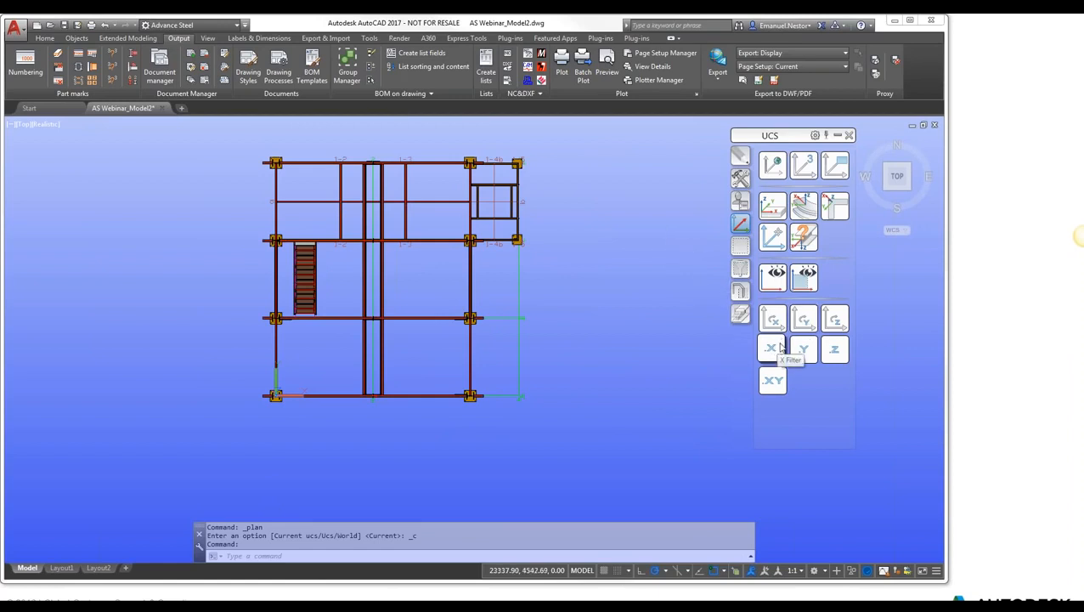
Step: Rotate the UCS around Z and set the model to the plan view of the rotated UCS
{"action": "left_click", "coordinate": [835, 319]}
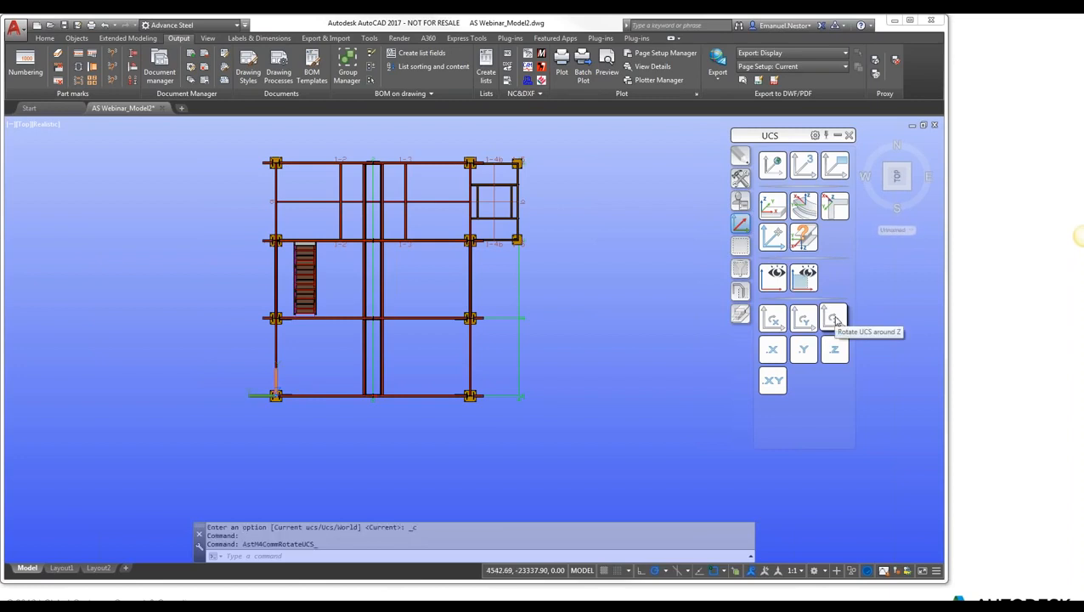
{"action": "left_click", "coordinate": [774, 274]}
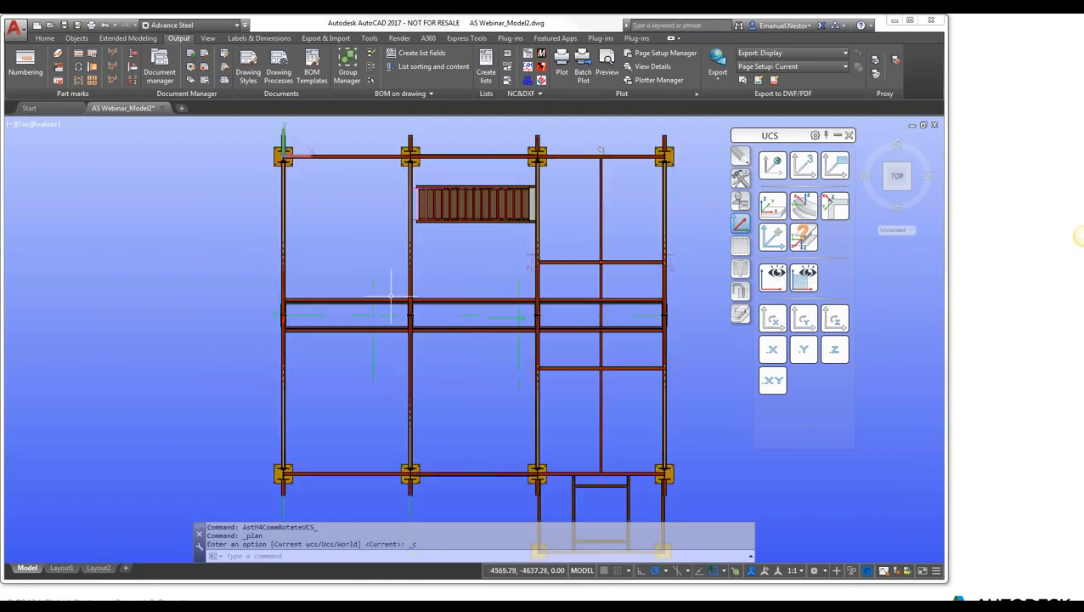
{"action": "scroll", "coordinate": [240, 216], "scroll_direction": "down", "scroll_amount": 1}
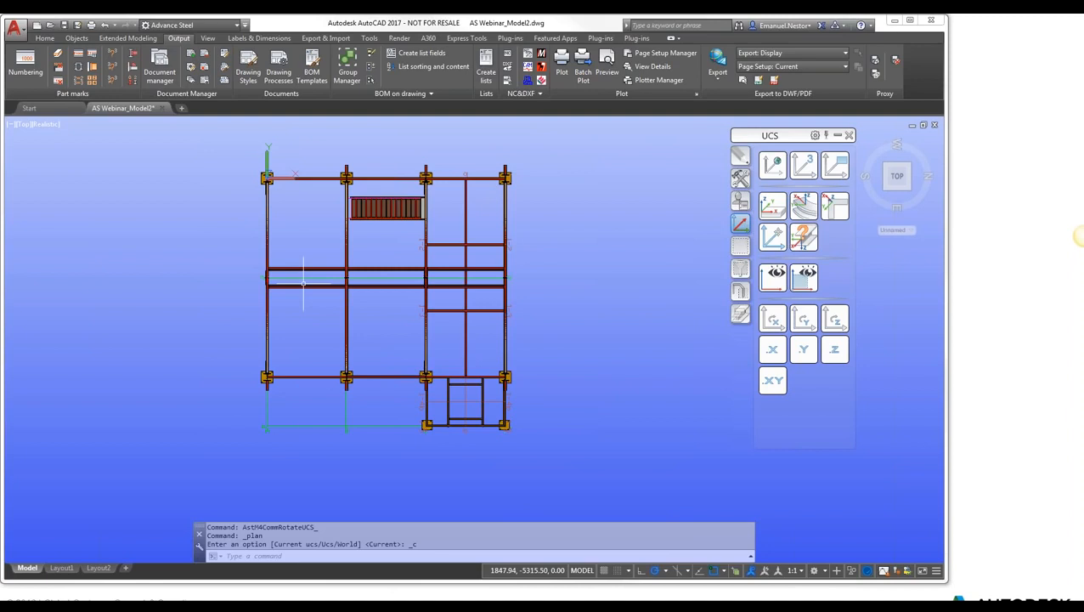
Step: Reset the UCS to World and open the list of preset model views
{"action": "left_click", "coordinate": [774, 237]}
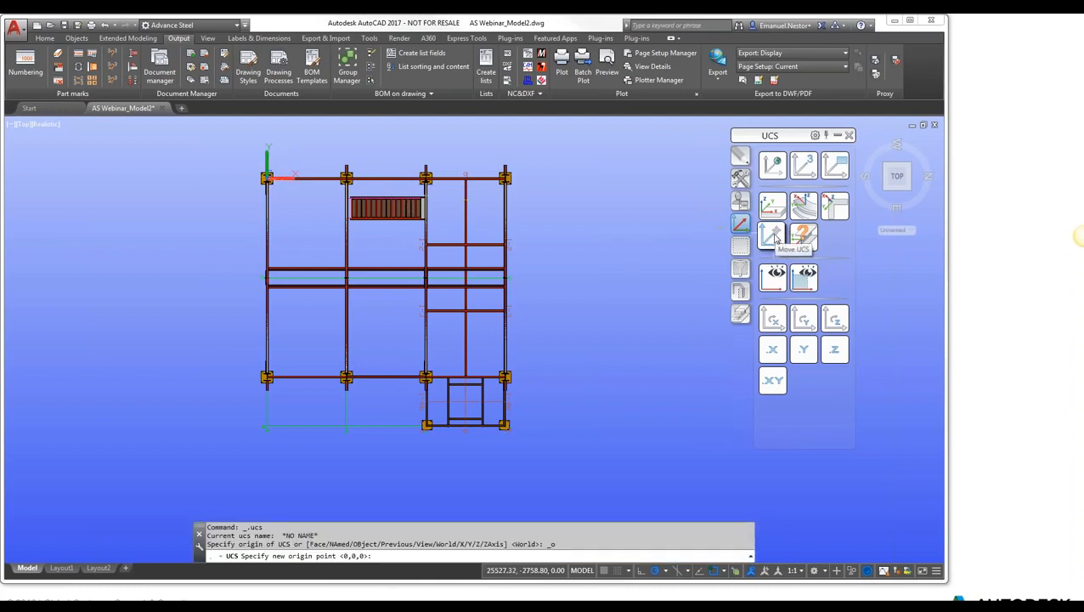
{"action": "left_click", "coordinate": [772, 164]}
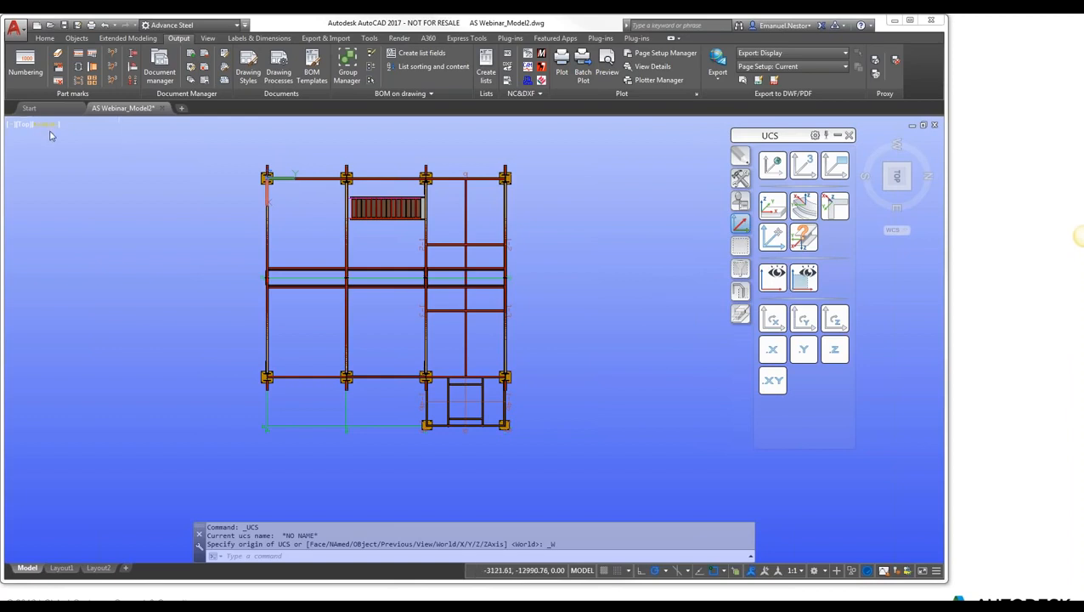
{"action": "left_click", "coordinate": [23, 125]}
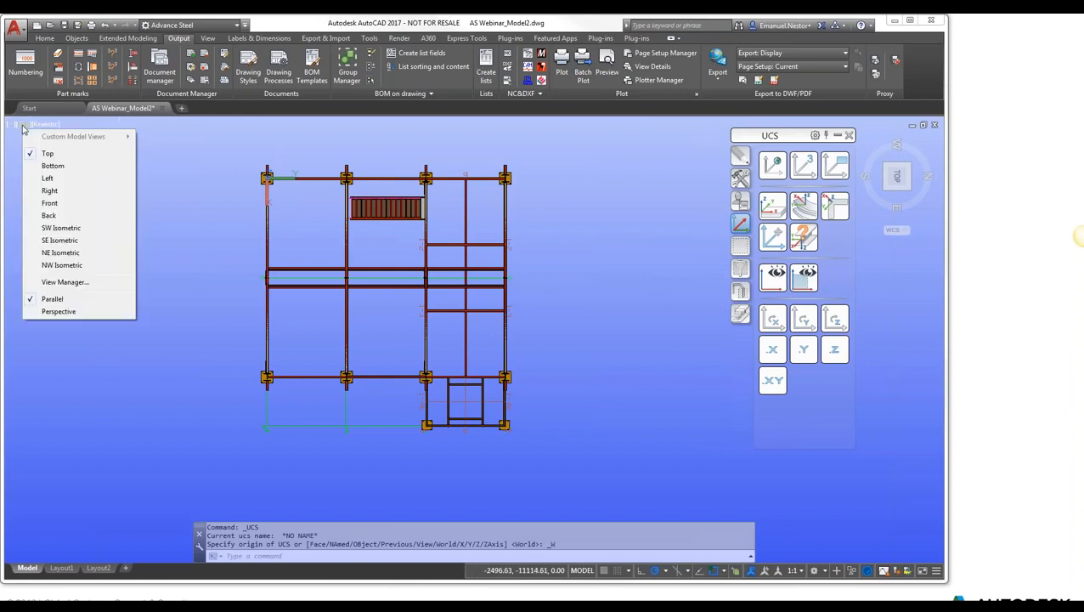
Step: Switch the model to the SW Isometric view and orbit it to show the whole steel frame in 3D
{"action": "left_click", "coordinate": [59, 228]}
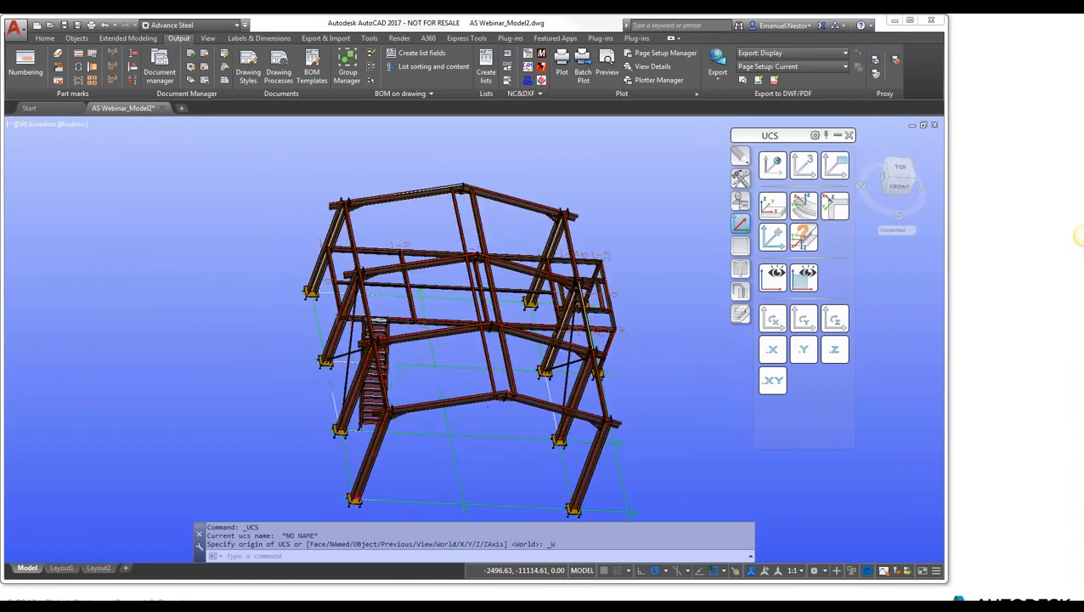
{"action": "middle_click_drag", "start_coordinate": [393, 417], "coordinate": [422, 320]}
{"action": "middle_click_drag", "start_coordinate": [450, 427], "coordinate": [270, 401], "text": "shift"}
{"action": "scroll", "coordinate": [234, 331], "scroll_direction": "up", "scroll_amount": 5}
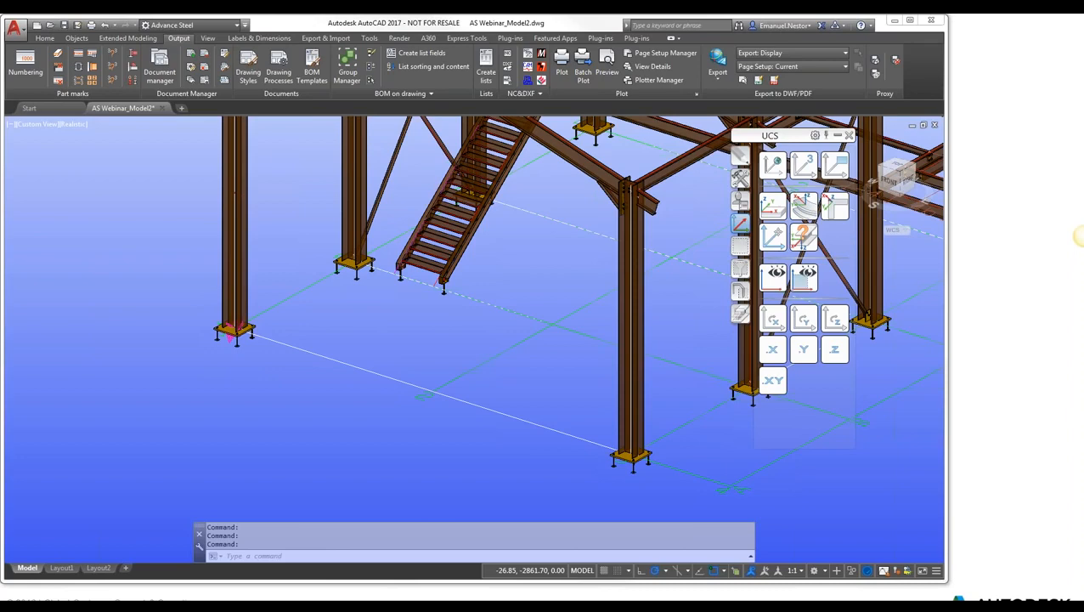
{"action": "scroll", "coordinate": [174, 378], "scroll_direction": "down", "scroll_amount": 4}
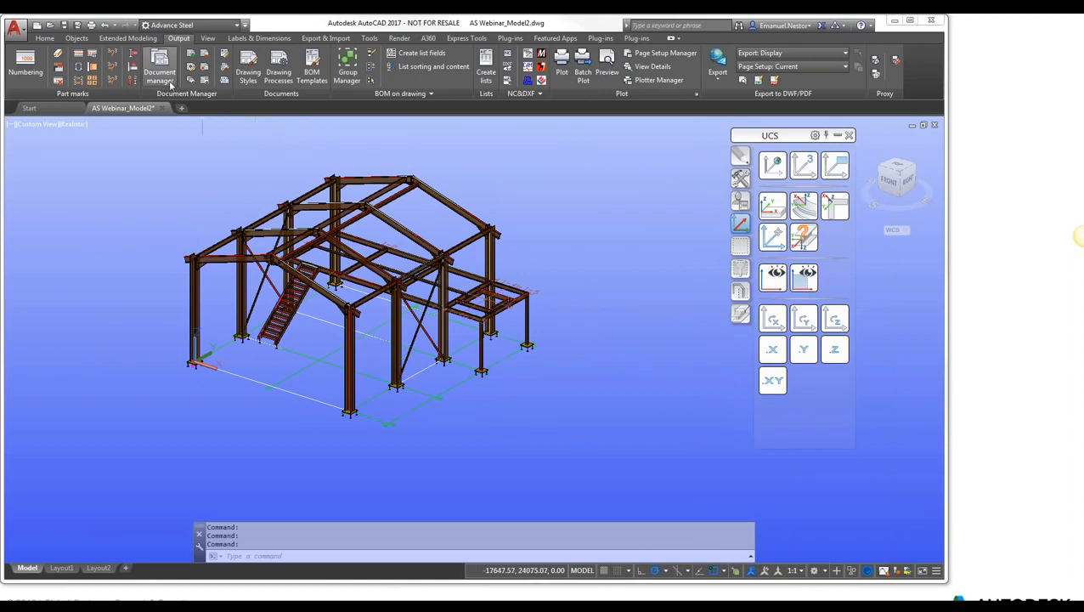
{"action": "middle_click_drag", "start_coordinate": [208, 233], "coordinate": [311, 231]}
{"action": "scroll", "coordinate": [311, 231], "scroll_direction": "up", "scroll_amount": 1}
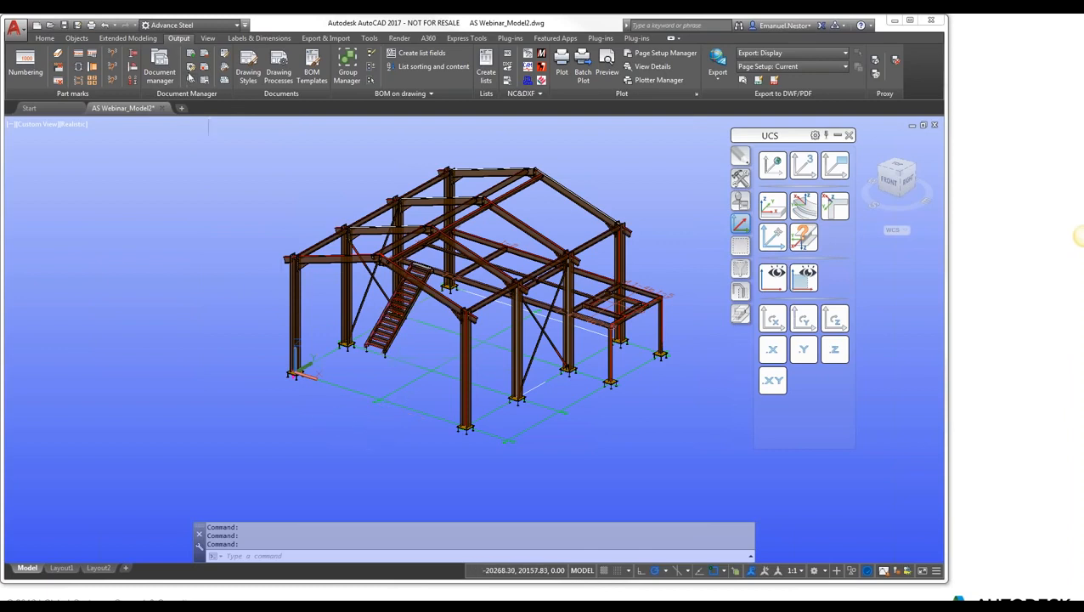
Step: Open the drawing styles and start the GA Elevation View style "Intersection V - FR500 - NoDim Mp PosSmGuid"
{"action": "left_click", "coordinate": [249, 68]}
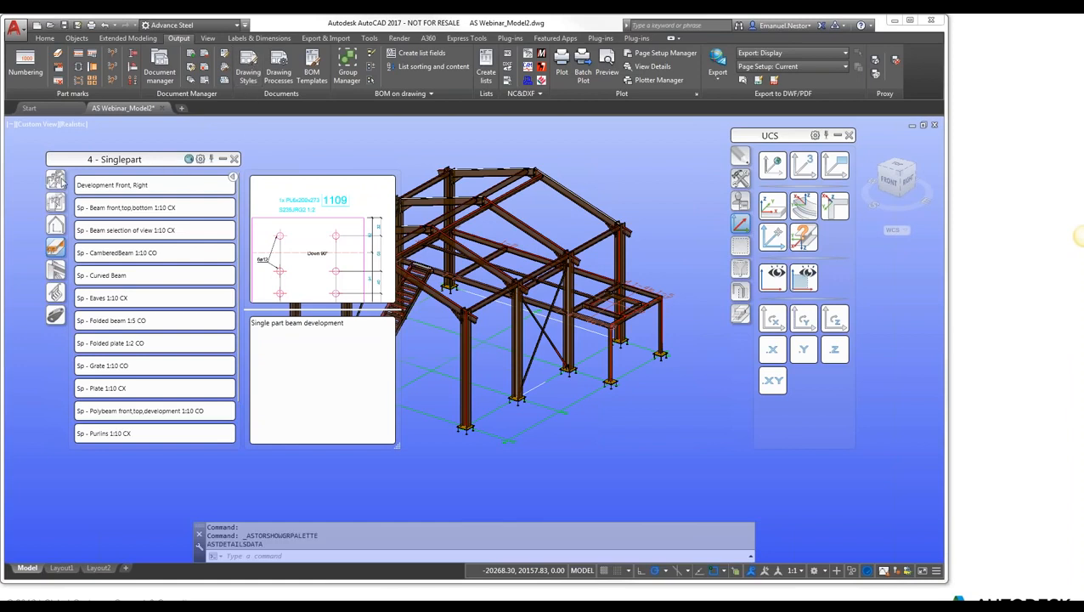
{"action": "left_click", "coordinate": [59, 177]}
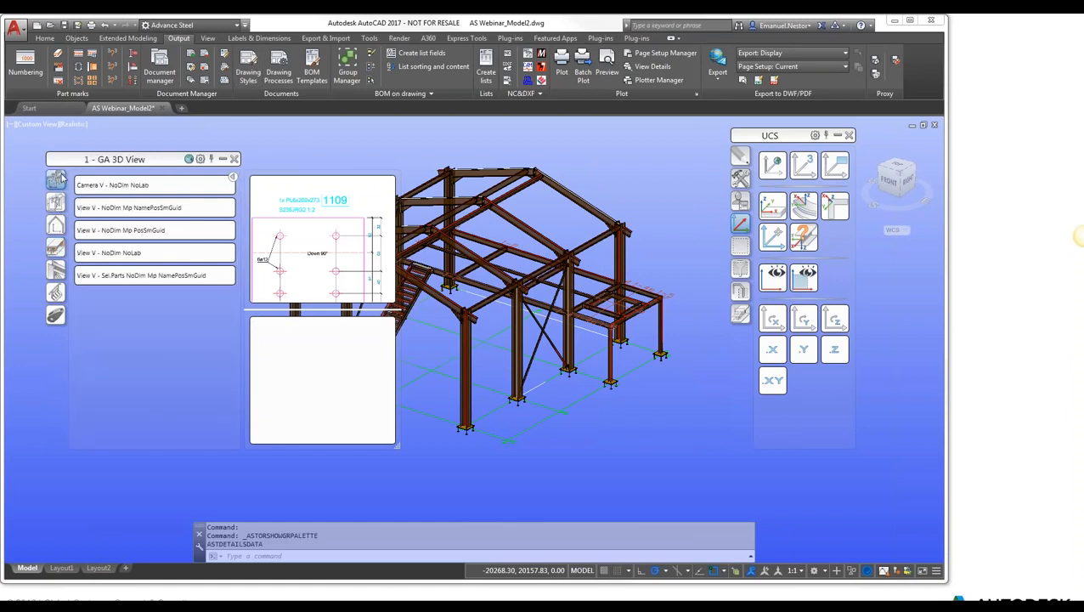
{"action": "left_click", "coordinate": [55, 204]}
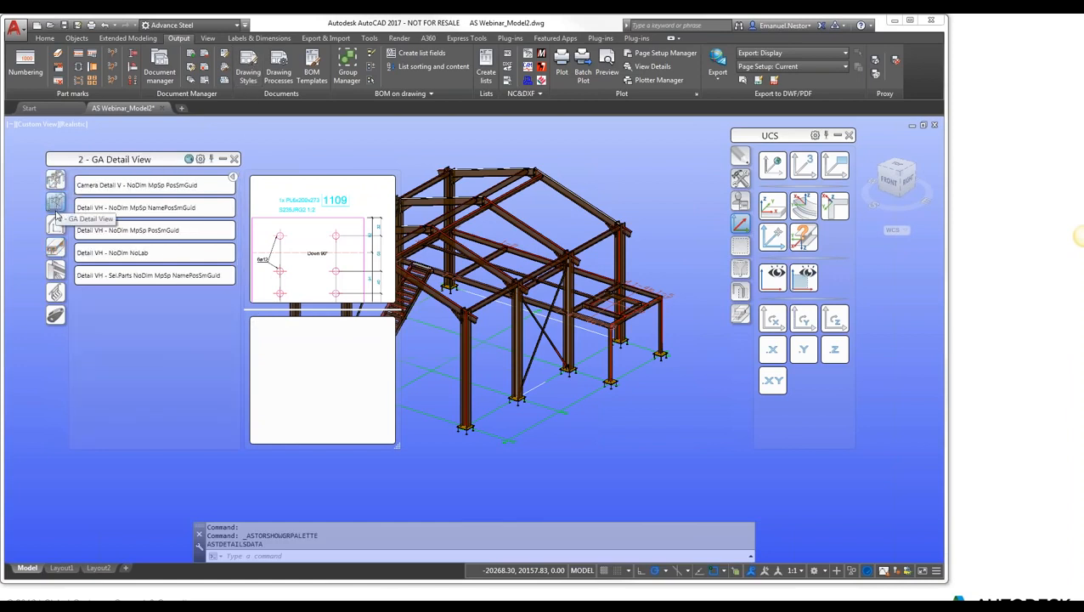
{"action": "mouse_move", "coordinate": [82, 254]}
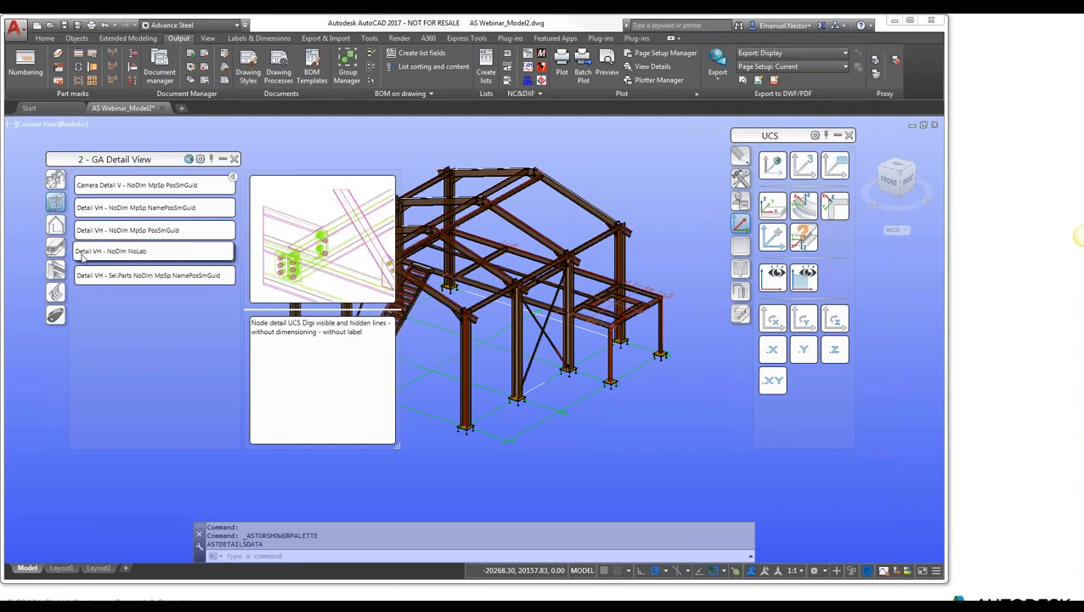
{"action": "mouse_move", "coordinate": [91, 231]}
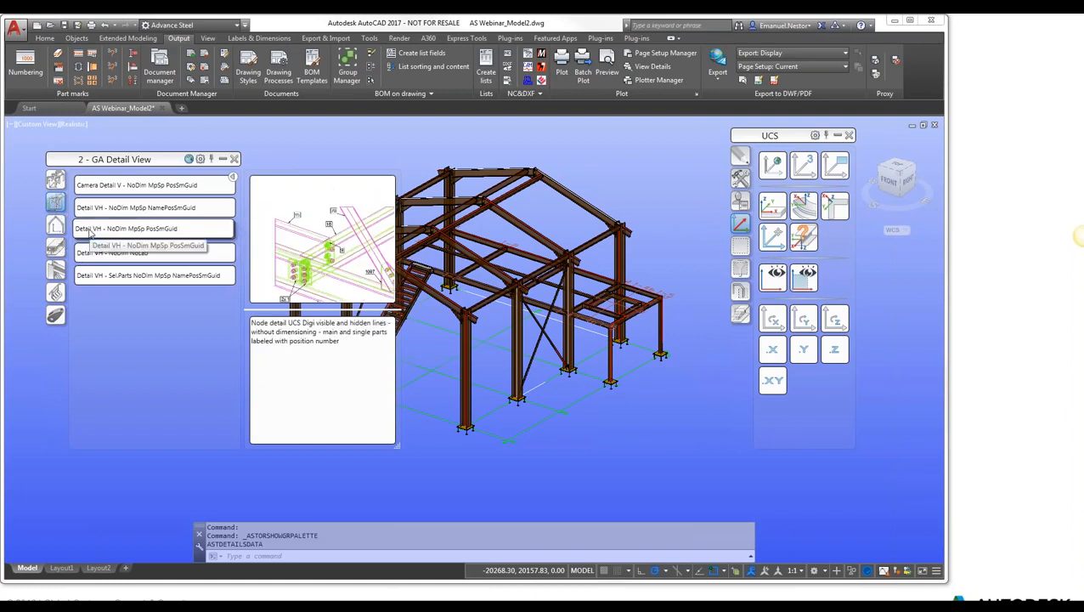
{"action": "left_click", "coordinate": [54, 226]}
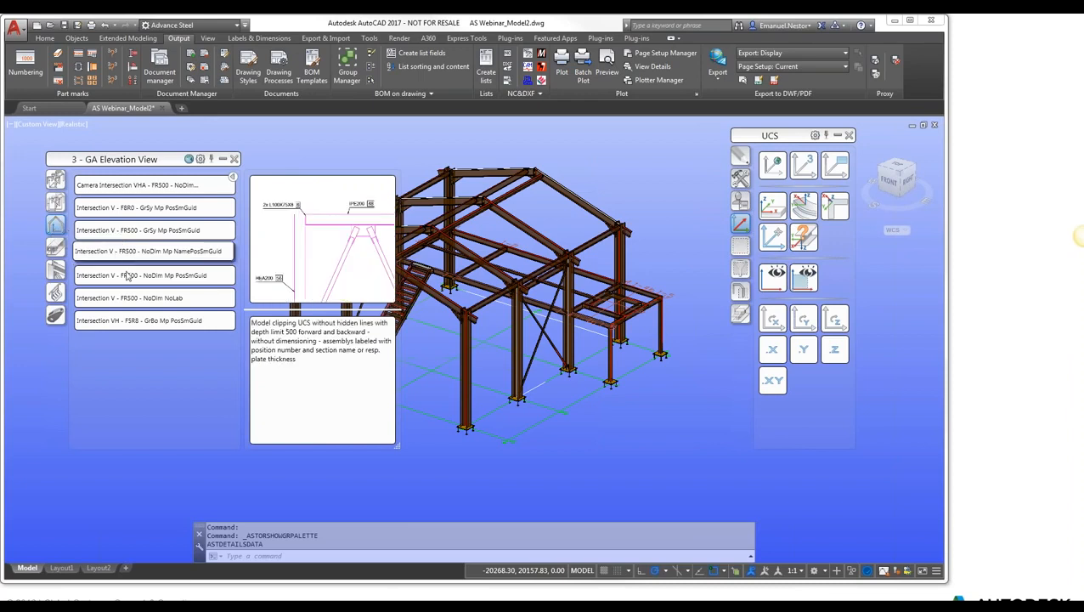
{"action": "mouse_move", "coordinate": [125, 274]}
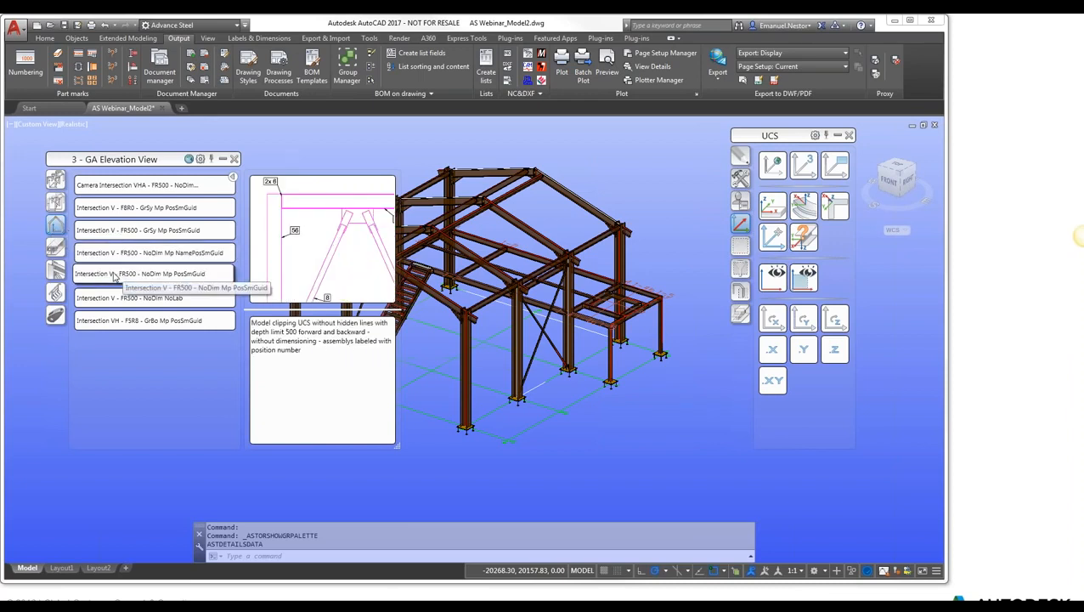
{"action": "left_click", "coordinate": [114, 276]}
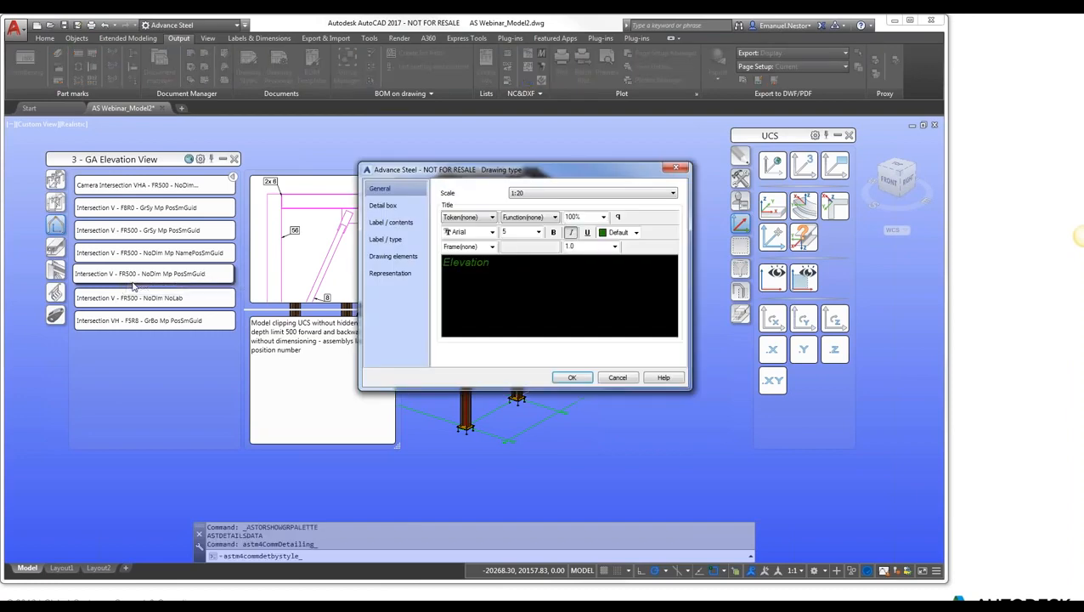
Step: Set the scale of the new elevation drawing to 1:50
{"action": "mouse_move", "coordinate": [551, 169]}
{"action": "left_mouse_down"}
{"action": "mouse_move", "coordinate": [621, 161]}
{"action": "mouse_move", "coordinate": [607, 163]}
{"action": "left_mouse_up"}
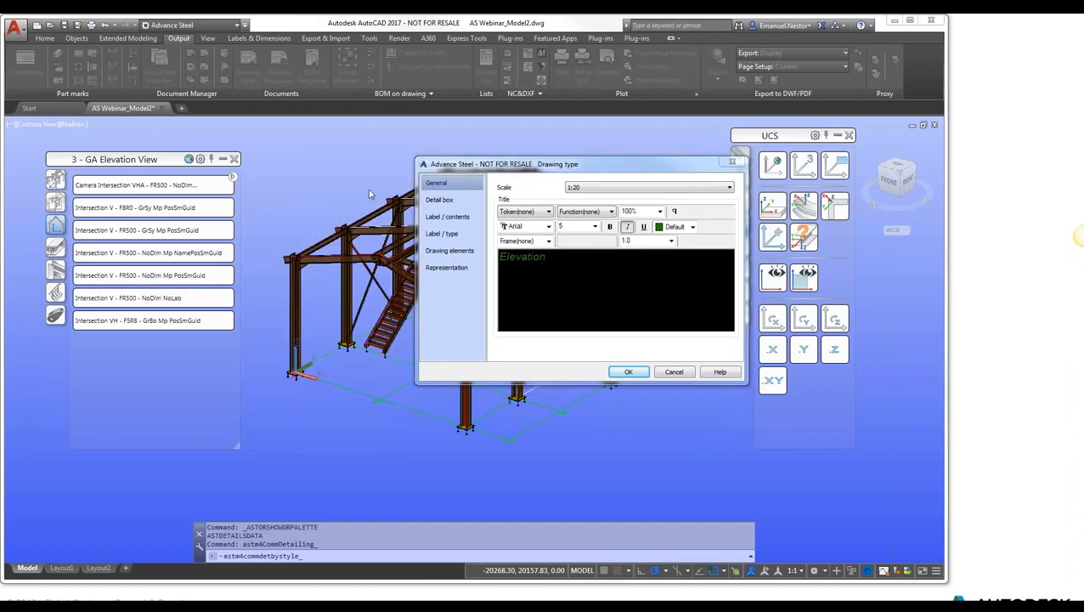
{"action": "left_click_drag", "start_coordinate": [508, 165], "coordinate": [454, 139]}
{"action": "left_click", "coordinate": [517, 247]}
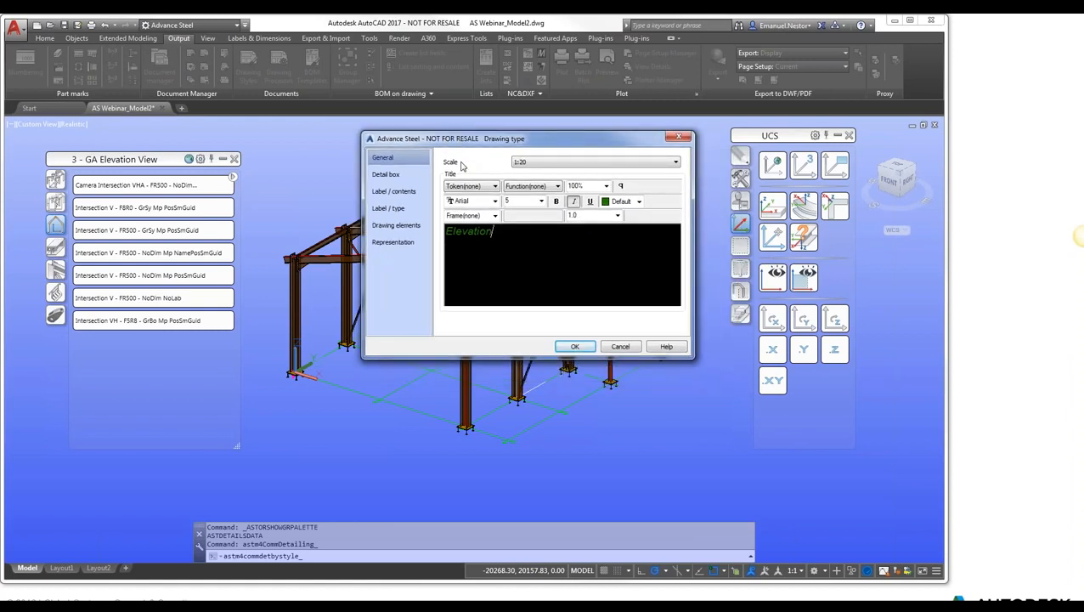
{"action": "left_click", "coordinate": [534, 162]}
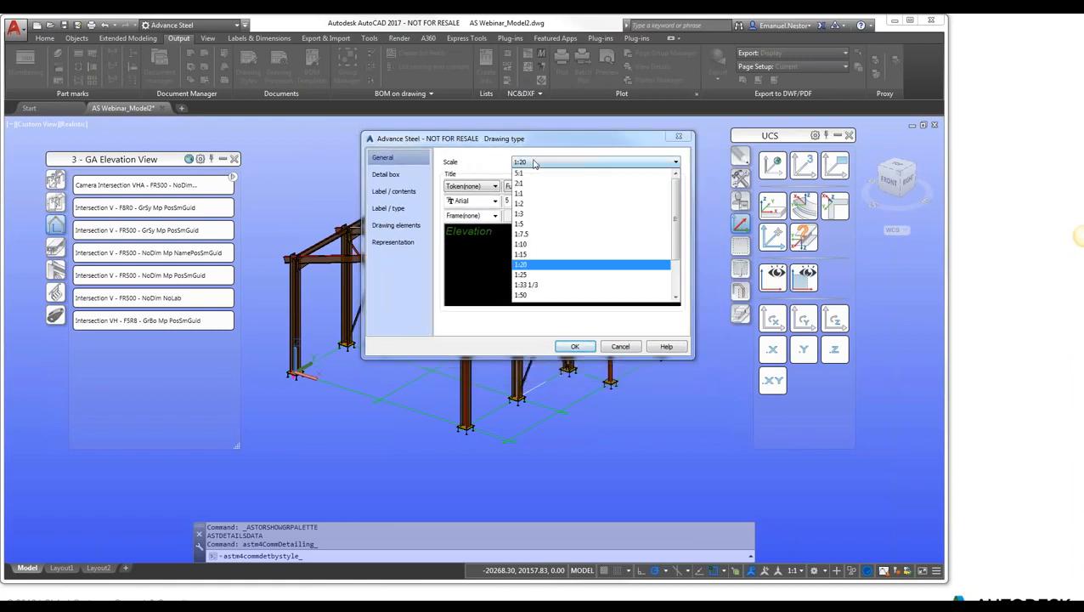
{"action": "left_click", "coordinate": [525, 295]}
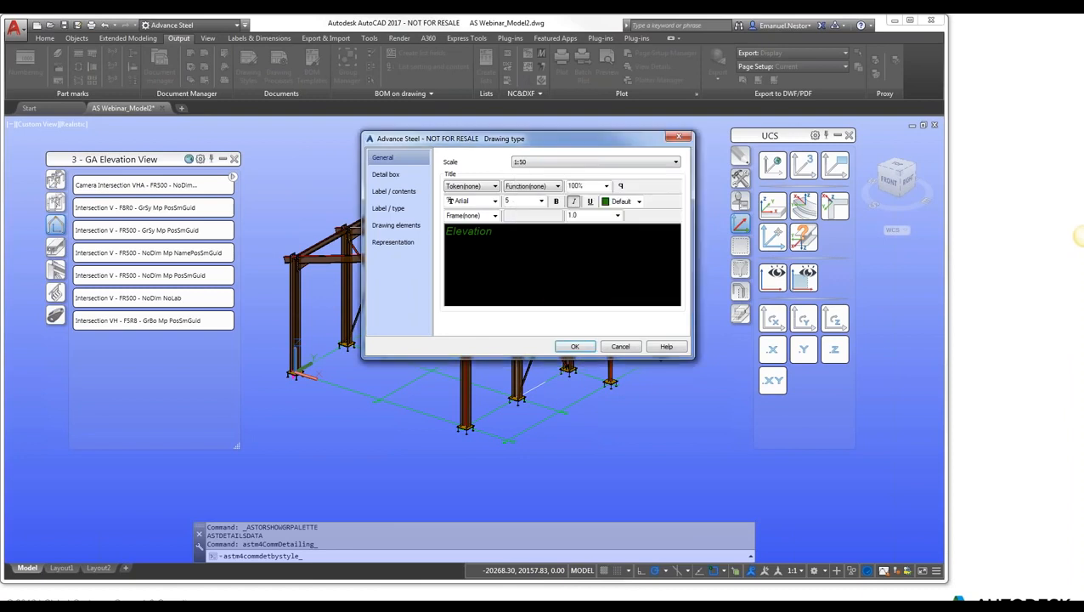
Step: Replace the drawing's title text with "Column base"
{"action": "left_click", "coordinate": [457, 251]}
{"action": "key", "text": "ctrl+a"}
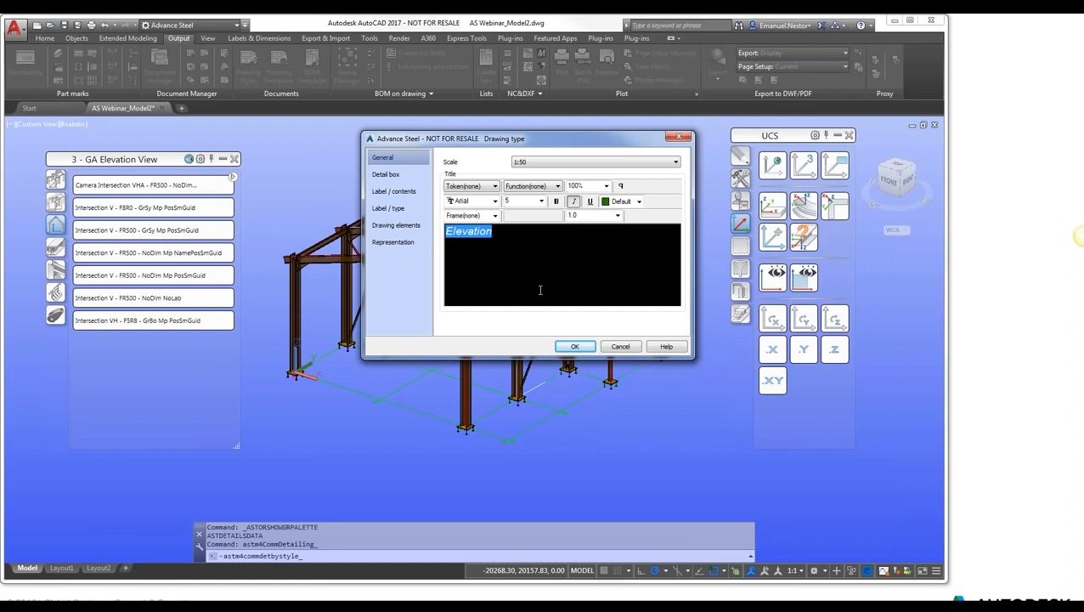
{"action": "key", "text": "Delete"}
{"action": "type", "text": "Column ba"}
{"action": "type", "text": "swe"}
{"action": "key", "text": "BackSpace"}
{"action": "key", "text": "BackSpace"}
{"action": "type", "text": "e"}
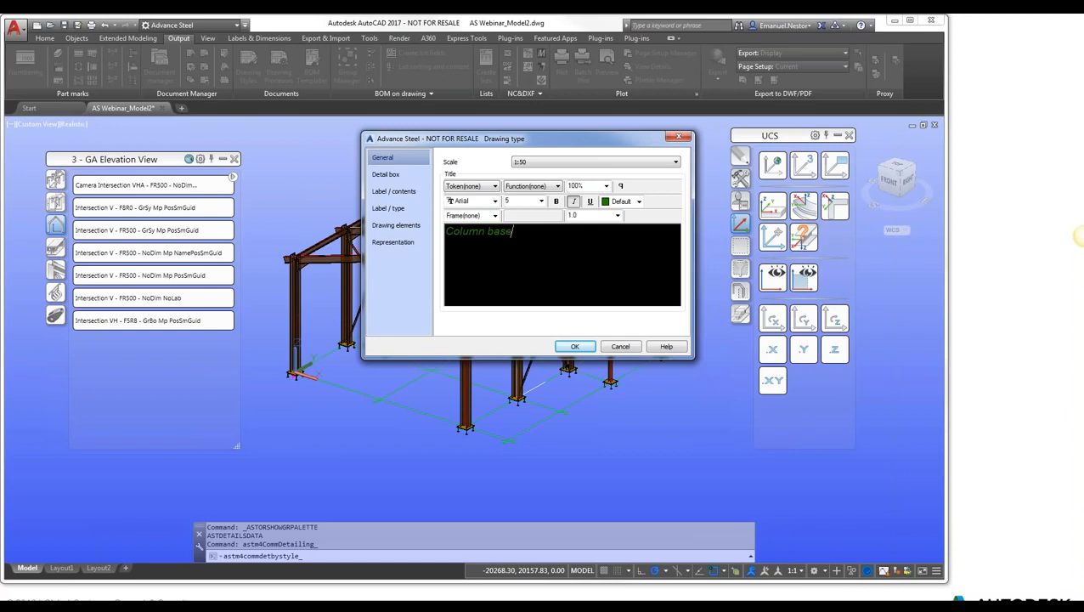
Step: Accept the detail box depth limits and create new drawing 013 from the ASDETPROTO-A2.dwg prototype
{"action": "left_click", "coordinate": [387, 175]}
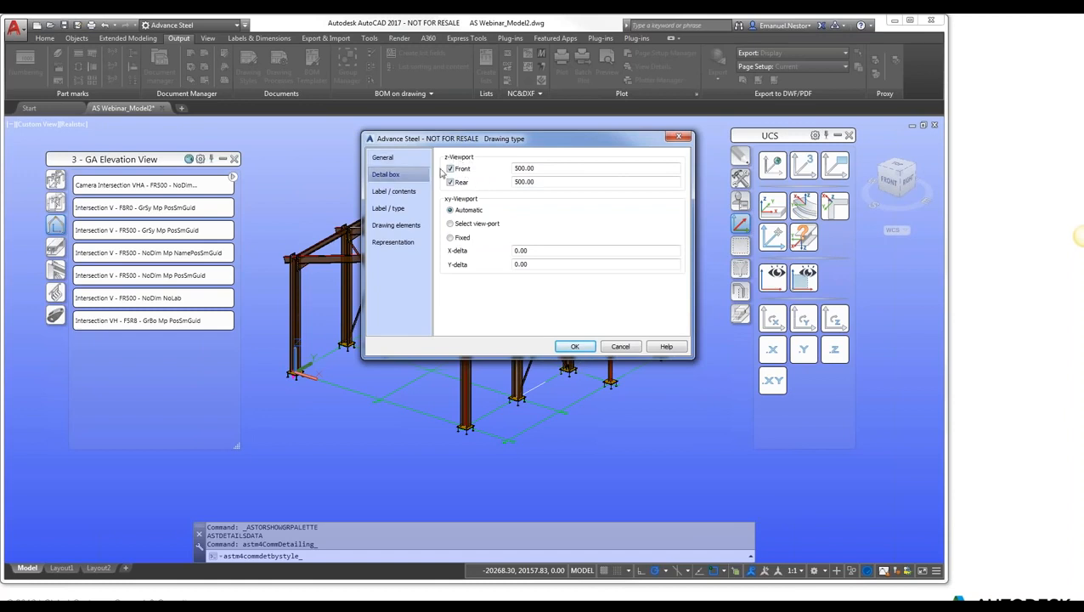
{"action": "left_click", "coordinate": [546, 183]}
{"action": "left_click", "coordinate": [576, 347]}
{"action": "left_click", "coordinate": [363, 274]}
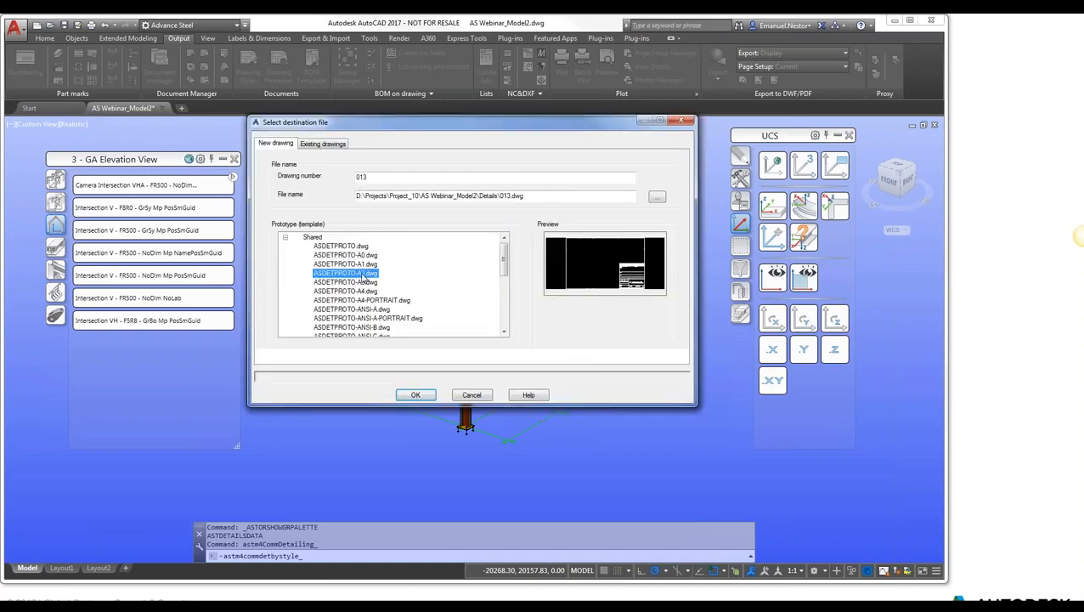
{"action": "left_click", "coordinate": [415, 396]}
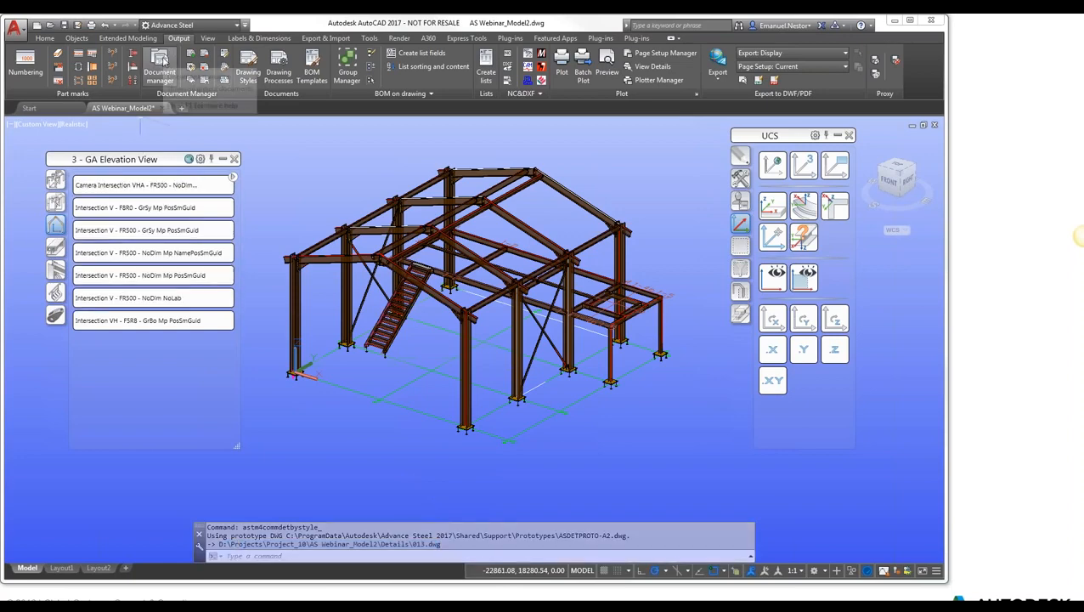
Step: Open the detail drawing 013.dwg from the Document Manager
{"action": "left_click", "coordinate": [163, 61]}
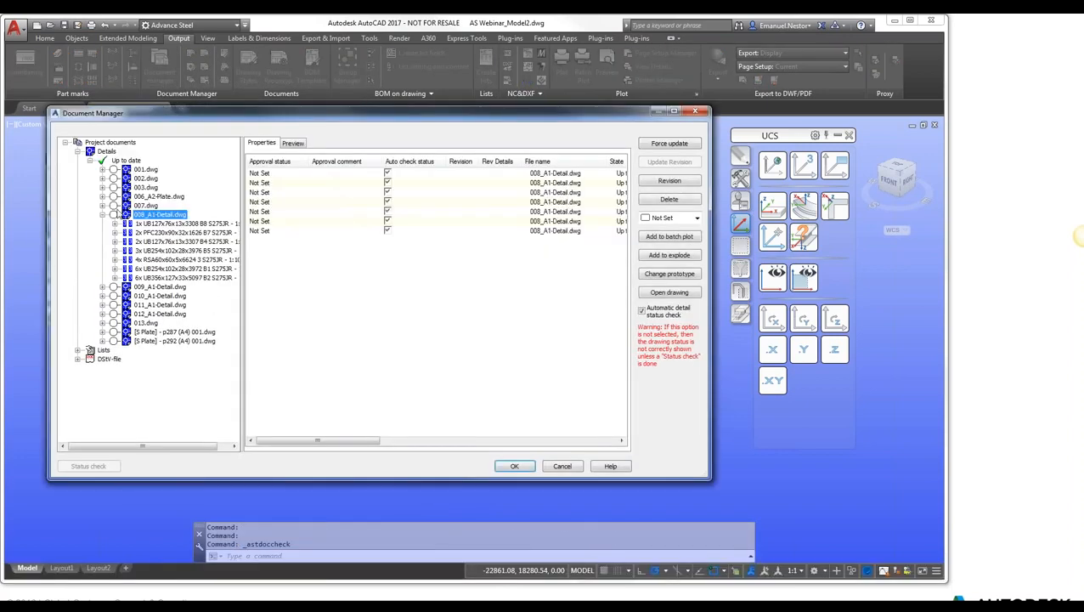
{"action": "left_click", "coordinate": [103, 214]}
{"action": "double_click", "coordinate": [141, 259]}
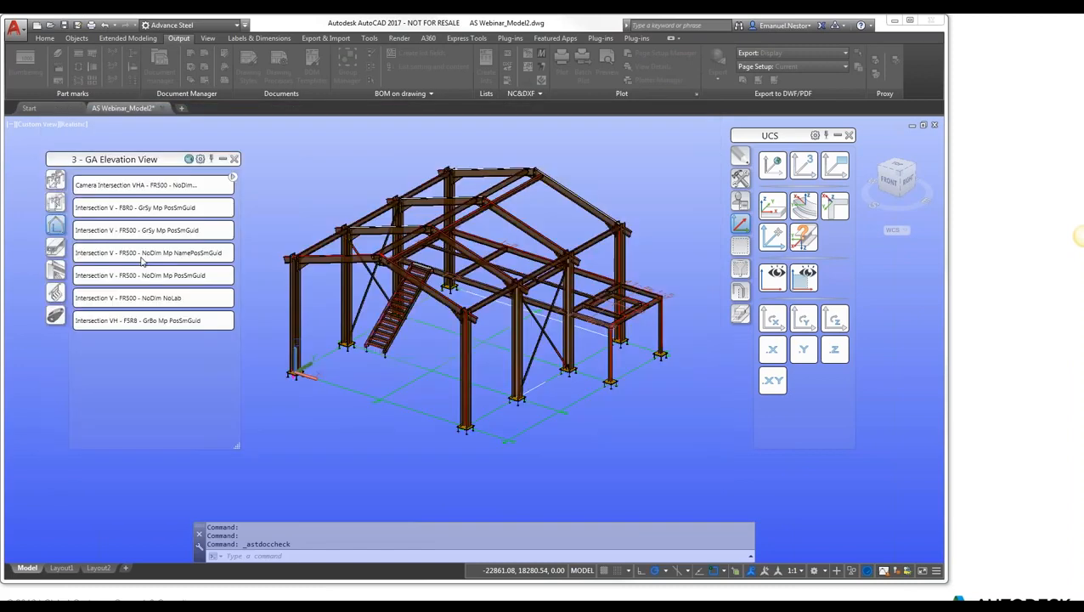
Step: Examine the column base plan in drawing 013, including its labels, grid lines and title
{"action": "scroll", "coordinate": [530, 271], "scroll_direction": "up", "scroll_amount": 2}
{"action": "scroll", "coordinate": [569, 249], "scroll_direction": "down", "scroll_amount": 5}
{"action": "scroll", "coordinate": [423, 327], "scroll_direction": "up", "scroll_amount": 4}
{"action": "middle_click_drag", "start_coordinate": [424, 338], "coordinate": [430, 316]}
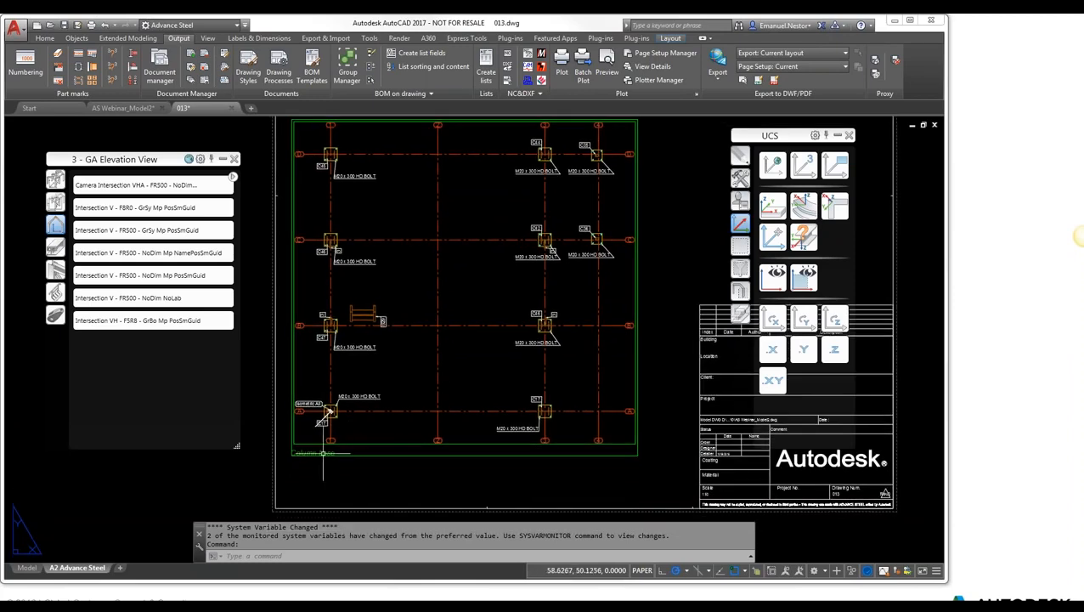
{"action": "scroll", "coordinate": [336, 448], "scroll_direction": "up", "scroll_amount": 2}
{"action": "scroll", "coordinate": [335, 220], "scroll_direction": "up", "scroll_amount": 4}
{"action": "middle_click_drag", "start_coordinate": [420, 238], "coordinate": [448, 310]}
{"action": "scroll", "coordinate": [424, 276], "scroll_direction": "down", "scroll_amount": 4}
{"action": "middle_click", "coordinate": [424, 275]}
{"action": "middle_click", "coordinate": [424, 275]}
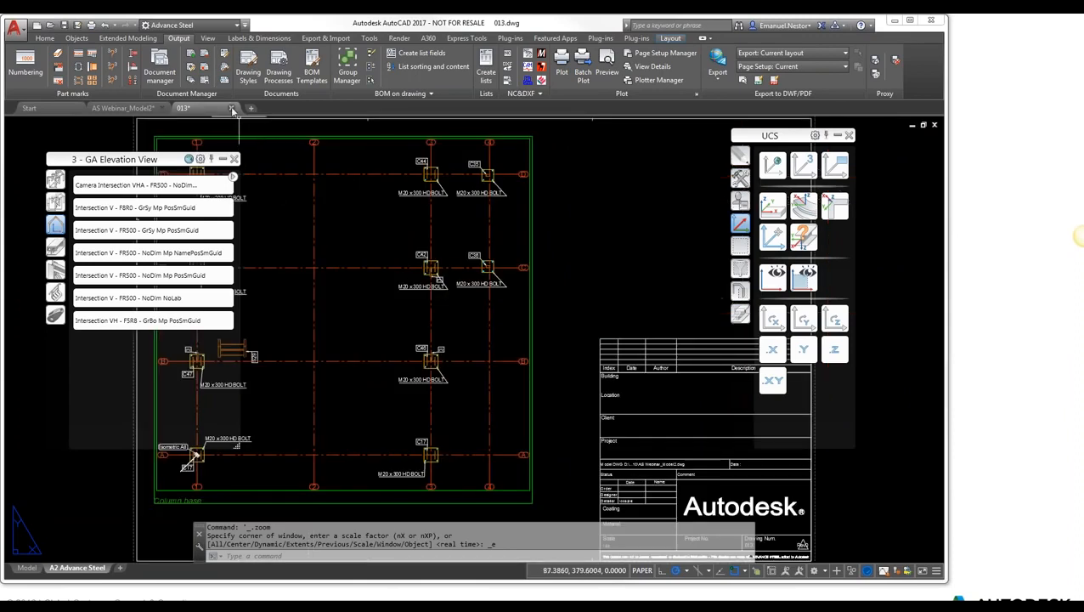
Step: Close drawing 013 and save its changes
{"action": "left_click", "coordinate": [232, 109]}
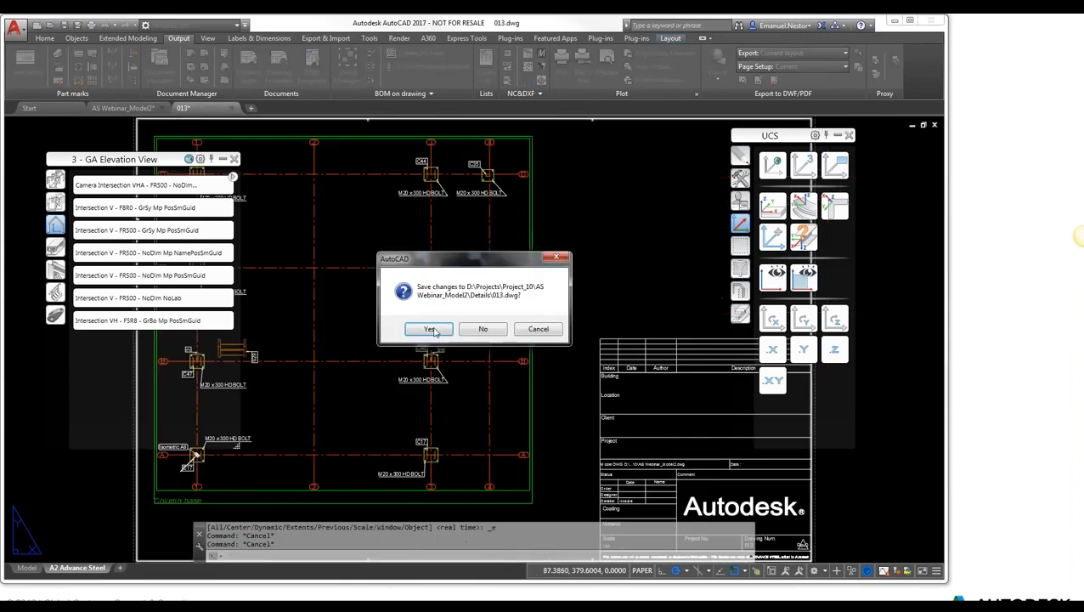
{"action": "left_click", "coordinate": [497, 330]}
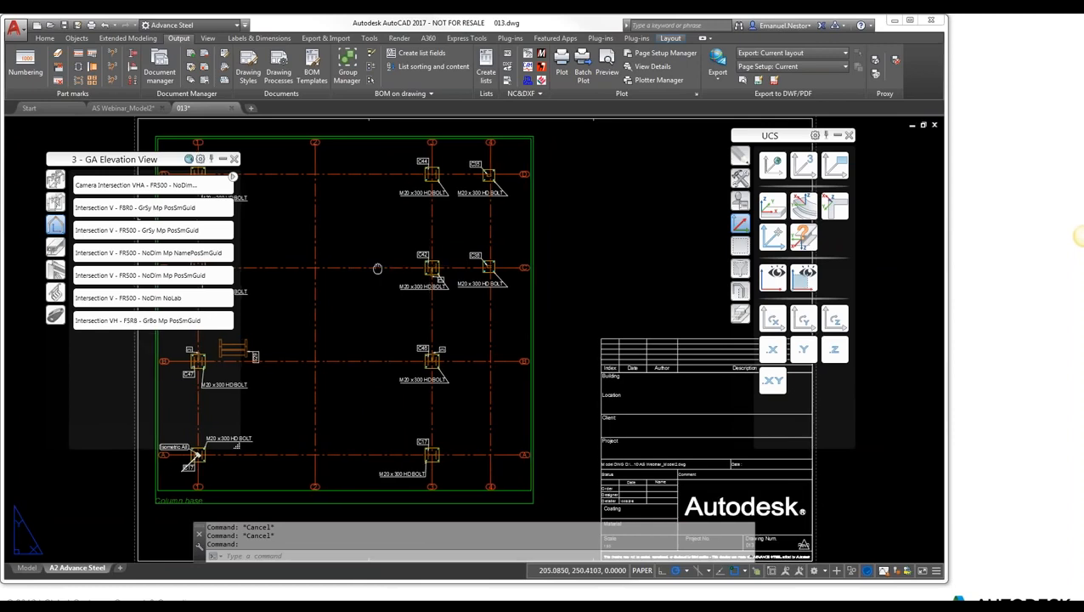
{"action": "middle_click_drag", "start_coordinate": [377, 269], "coordinate": [485, 275]}
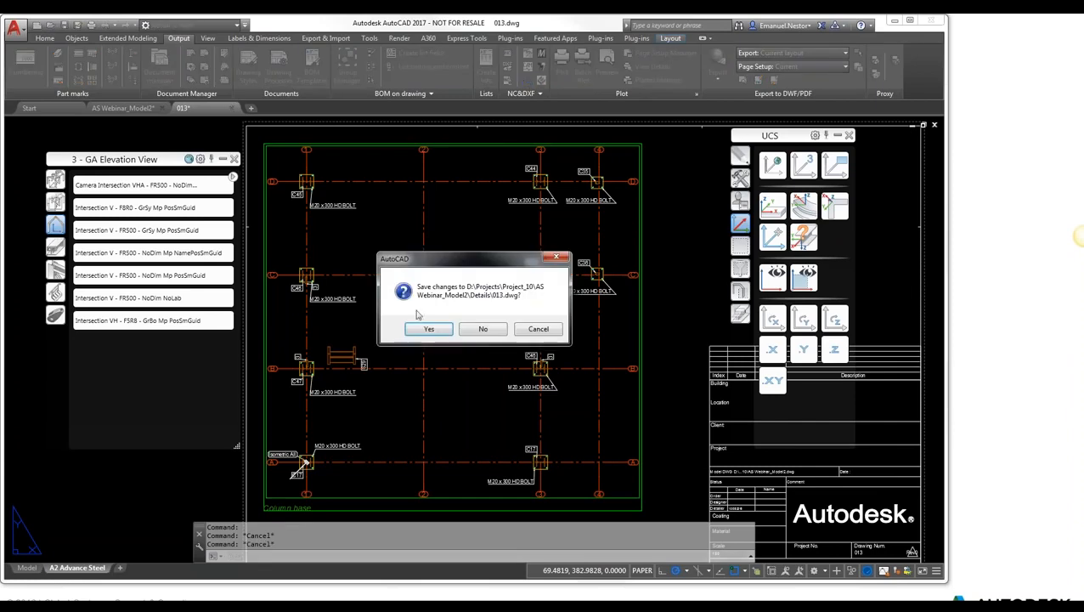
{"action": "left_click", "coordinate": [429, 328]}
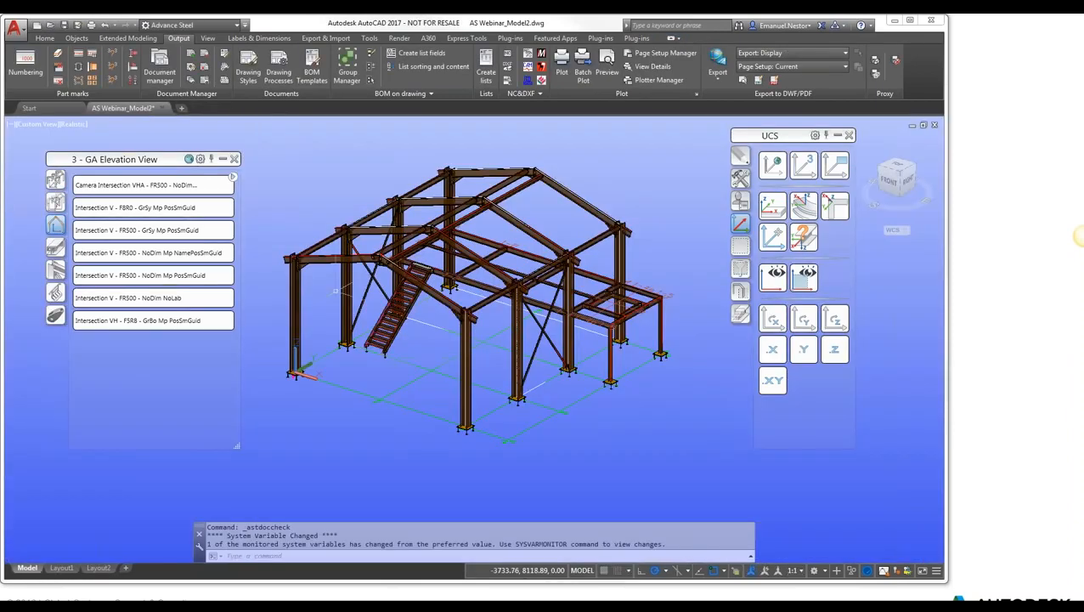
Step: Rotate the UCS about its X axis at the front corner column's base so it lies in the front frame's plane
{"action": "middle_click_drag", "start_coordinate": [325, 327], "coordinate": [418, 284]}
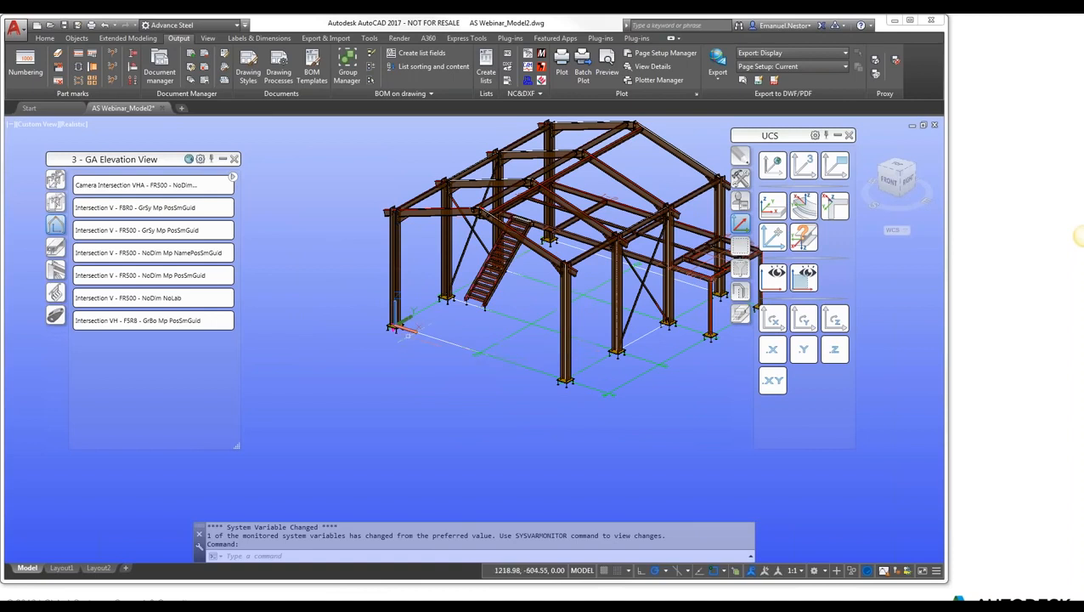
{"action": "left_click", "coordinate": [773, 320]}
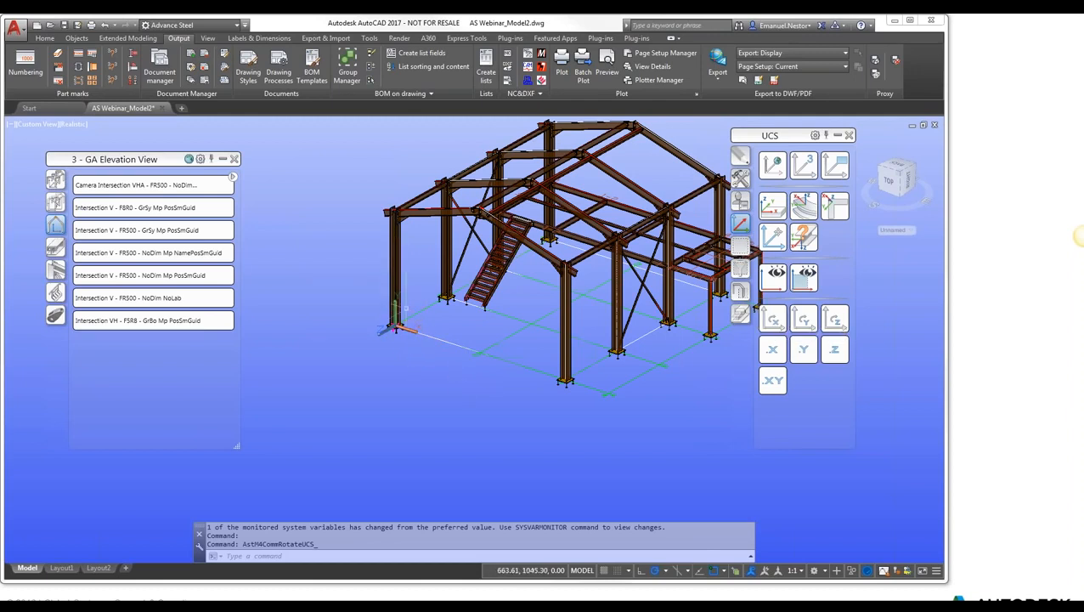
{"action": "left_click", "coordinate": [396, 298]}
{"action": "middle_click_drag", "start_coordinate": [596, 302], "coordinate": [531, 331], "text": "shift"}
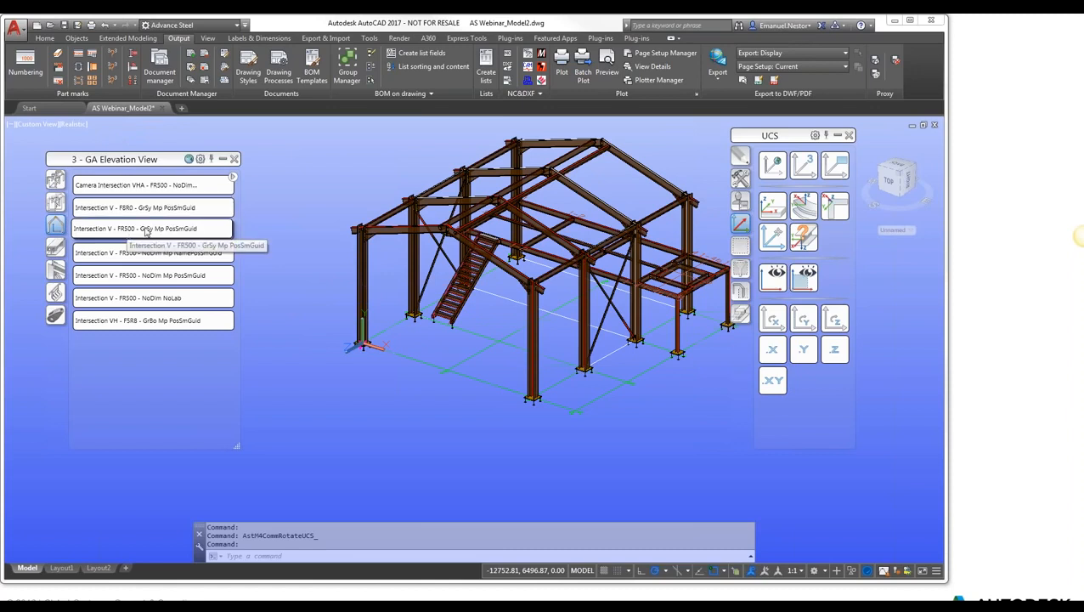
Step: Start an elevation drawing with the style Intersection V - FR500 - NoDim Mp PosSmGuid and title it "Elevation axis A"
{"action": "mouse_move", "coordinate": [182, 225]}
{"action": "mouse_move", "coordinate": [136, 276]}
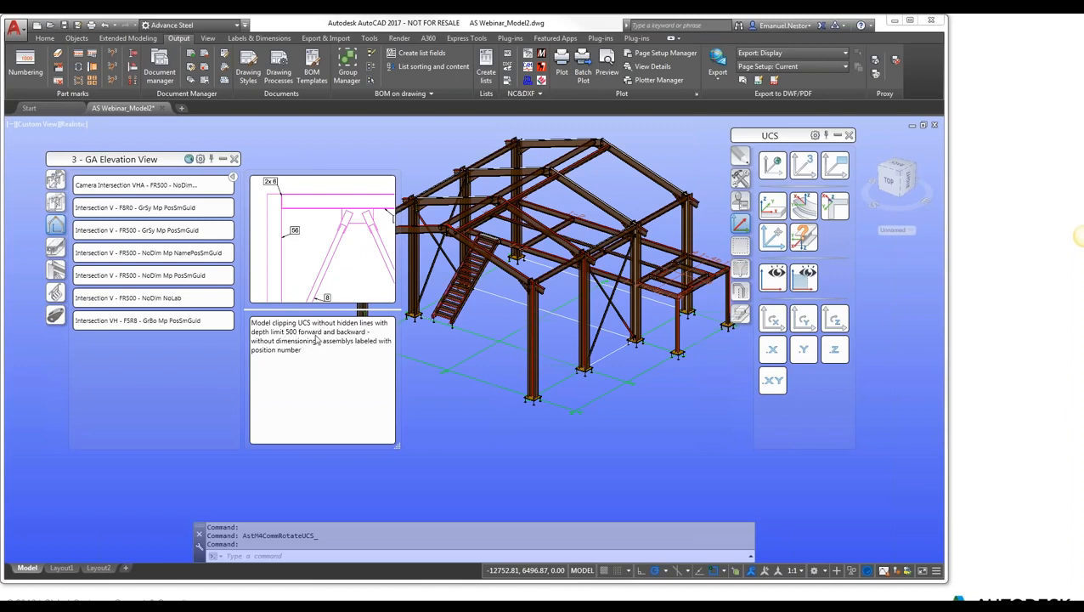
{"action": "left_click", "coordinate": [192, 276]}
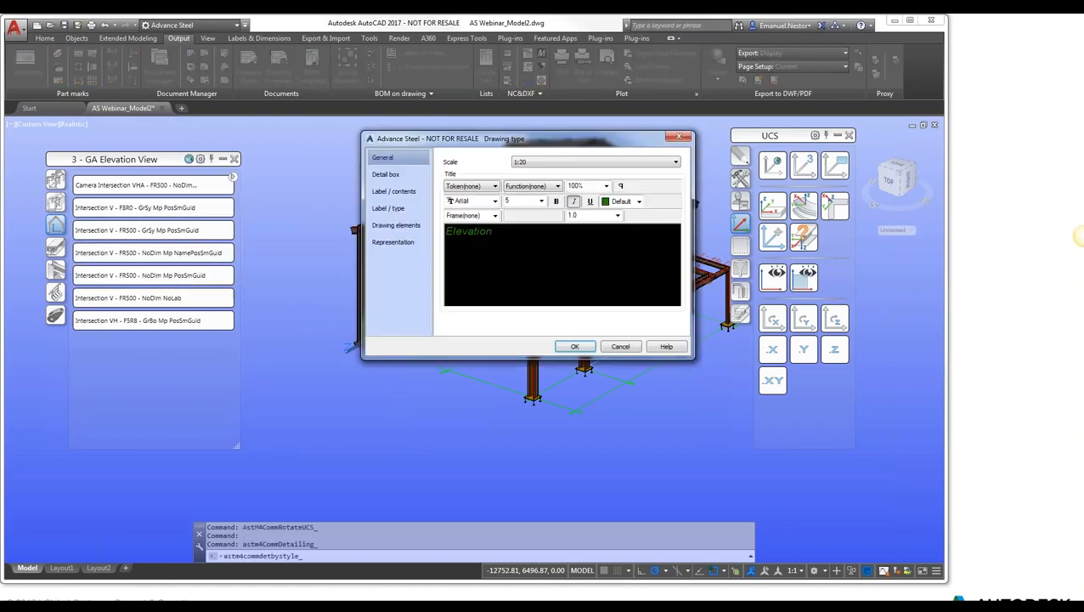
{"action": "left_click", "coordinate": [535, 164]}
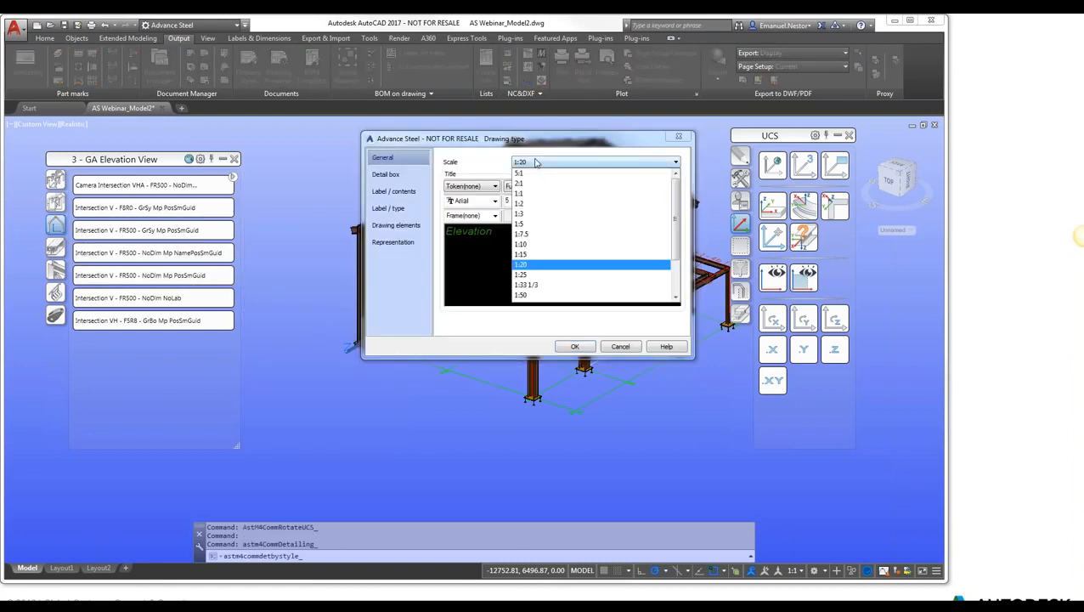
{"action": "left_click", "coordinate": [496, 242]}
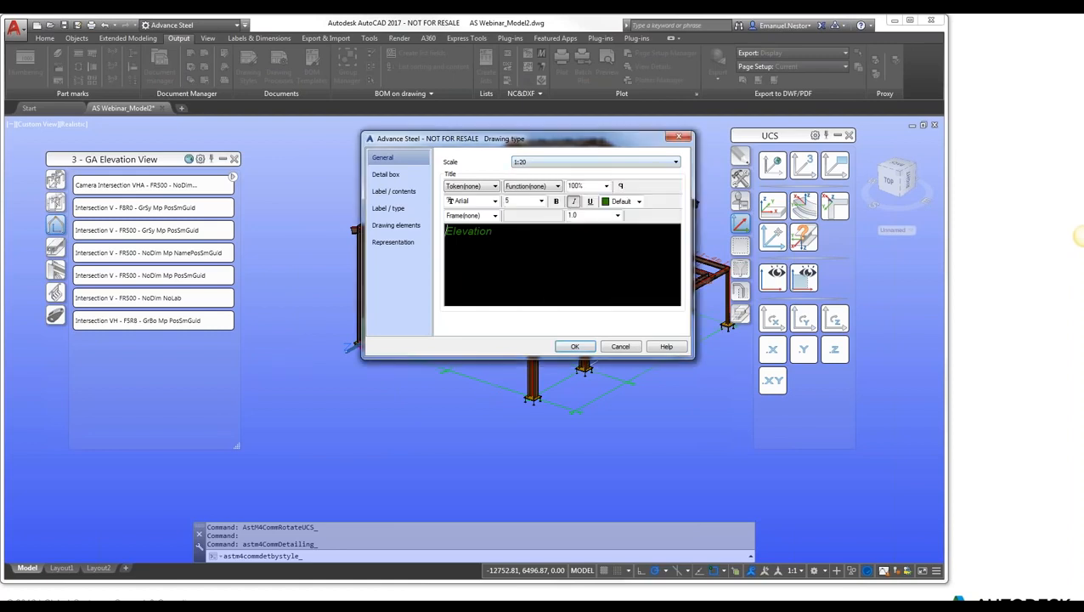
{"action": "left_click_drag", "start_coordinate": [494, 235], "coordinate": [446, 233]}
{"action": "type", "text": "Elevation axis A"}
Step: Check the elevation's detail box depths and create drawing 014 from the ASDETPROTO-A1.dwg template
{"action": "left_click", "coordinate": [390, 175]}
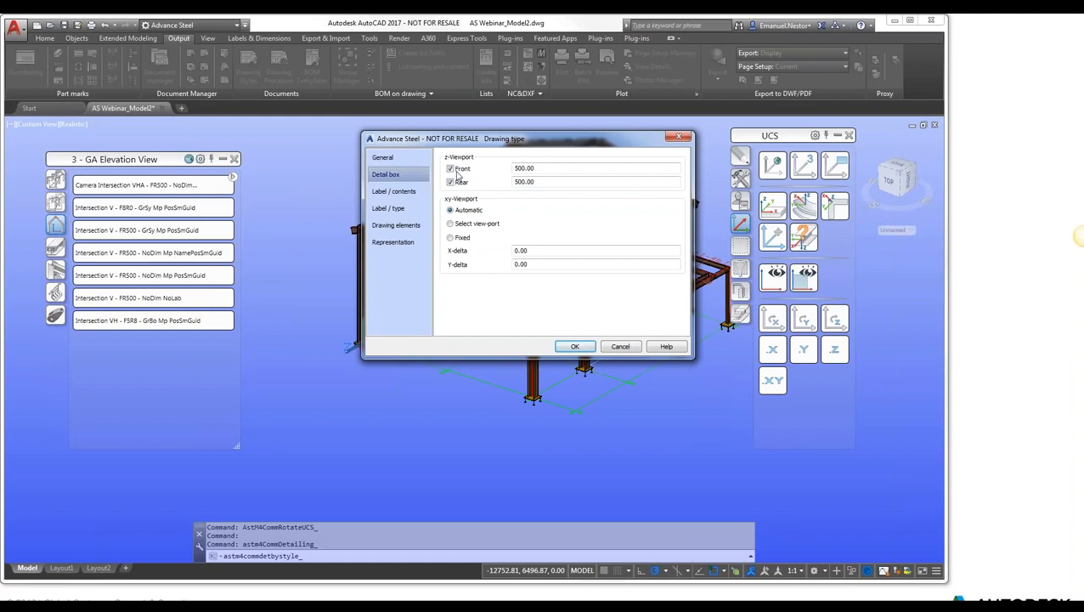
{"action": "left_click", "coordinate": [575, 346]}
{"action": "left_click", "coordinate": [365, 264]}
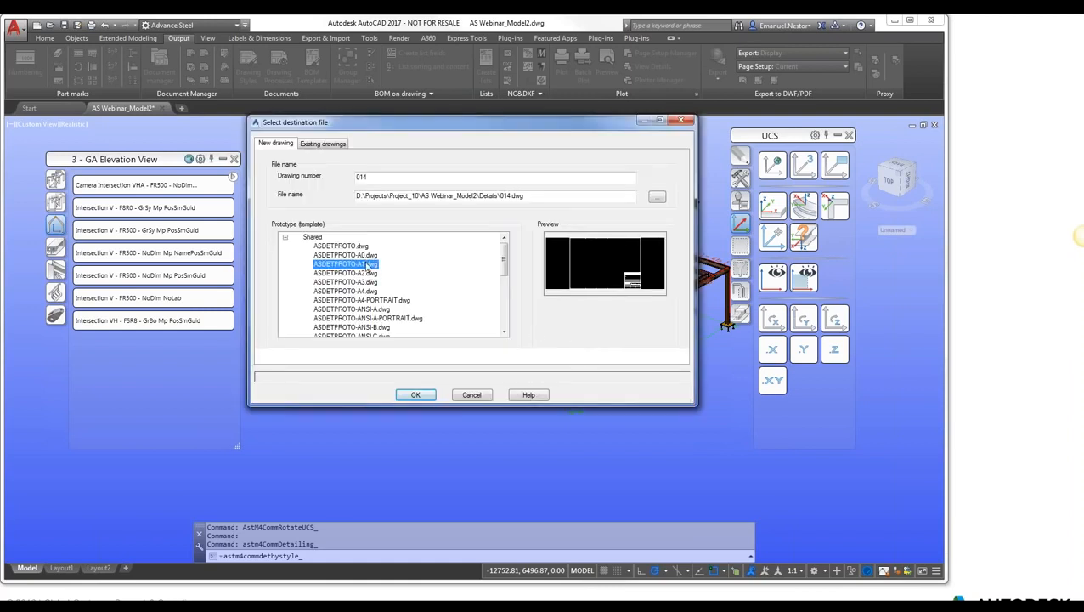
{"action": "left_click", "coordinate": [416, 395]}
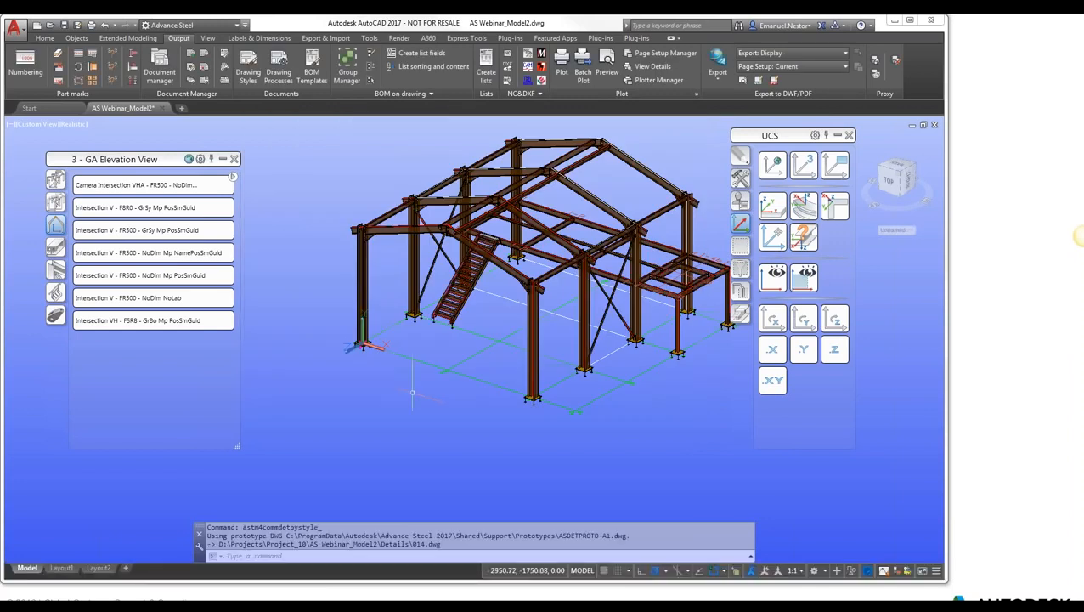
Step: Open the new detail drawing 014.dwg from the Document Manager and inspect the frame elevation
{"action": "left_click", "coordinate": [170, 73]}
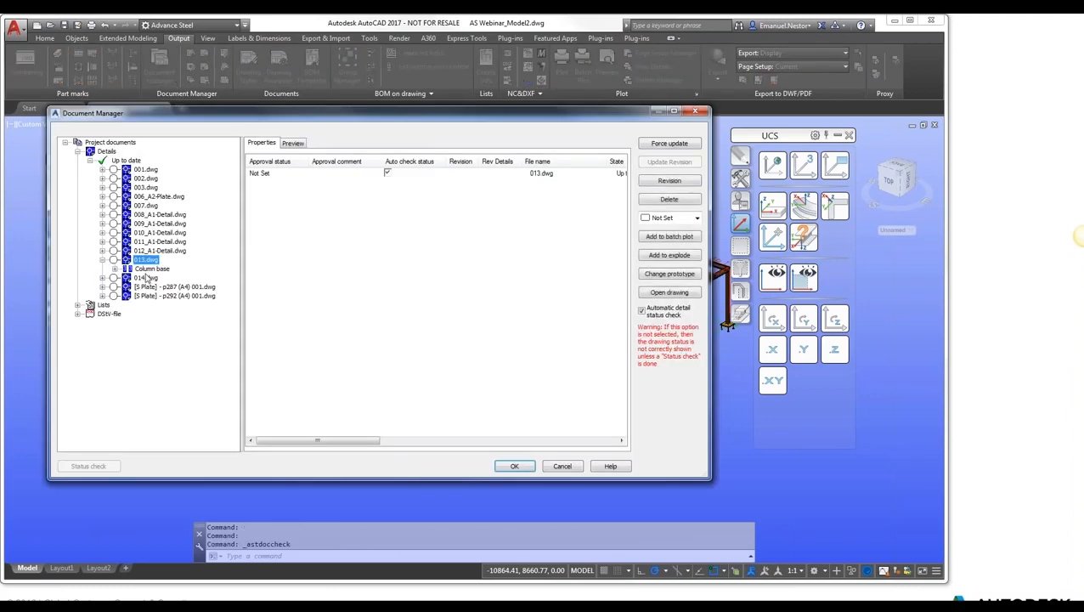
{"action": "double_click", "coordinate": [136, 279]}
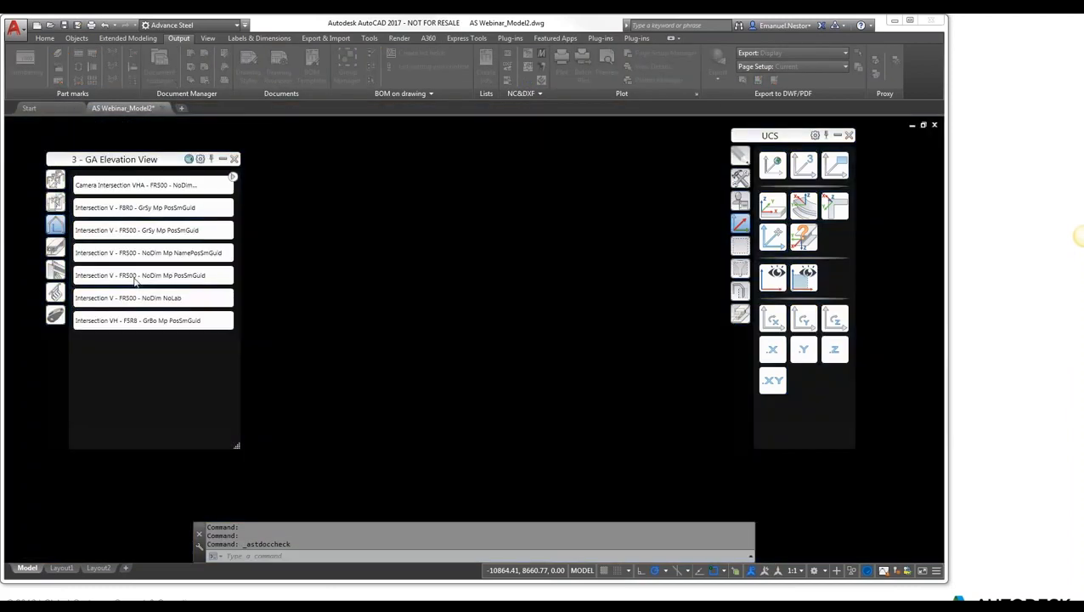
{"action": "scroll", "coordinate": [531, 211], "scroll_direction": "down", "scroll_amount": 2}
{"action": "middle_click_drag", "start_coordinate": [392, 395], "coordinate": [391, 395]}
{"action": "scroll", "coordinate": [402, 349], "scroll_direction": "up", "scroll_amount": 3}
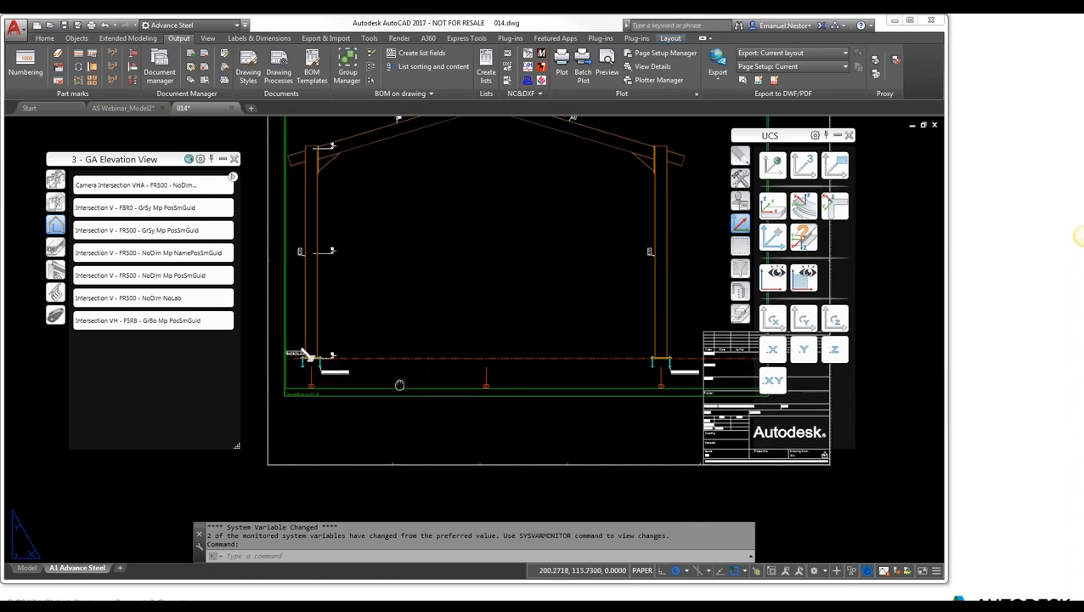
{"action": "scroll", "coordinate": [406, 412], "scroll_direction": "down", "scroll_amount": 2}
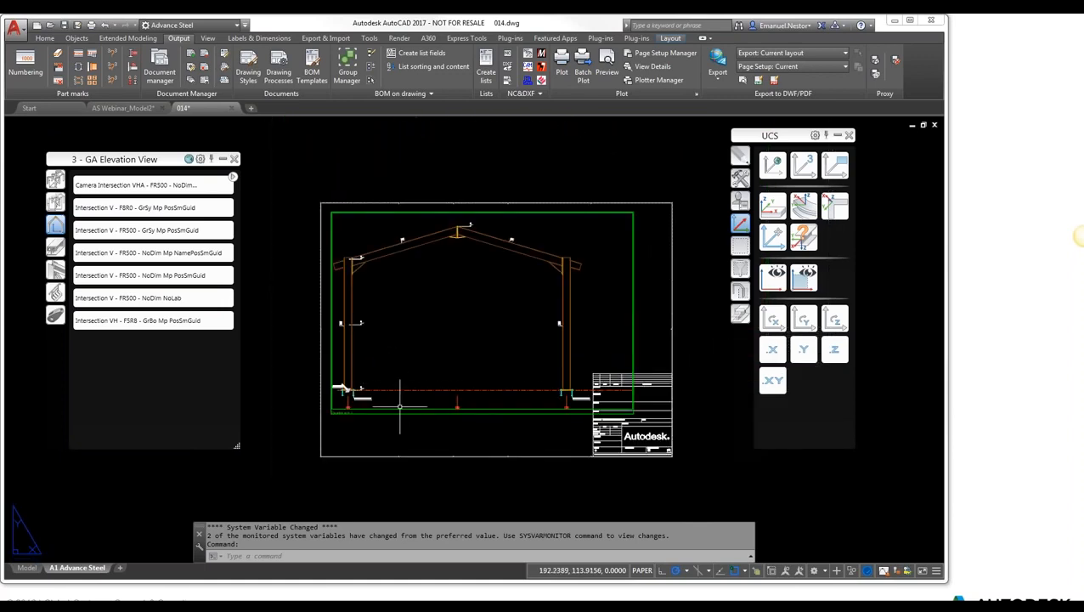
Step: Set the rear view depth of the frame elevation view to 1500
{"action": "left_click", "coordinate": [398, 410]}
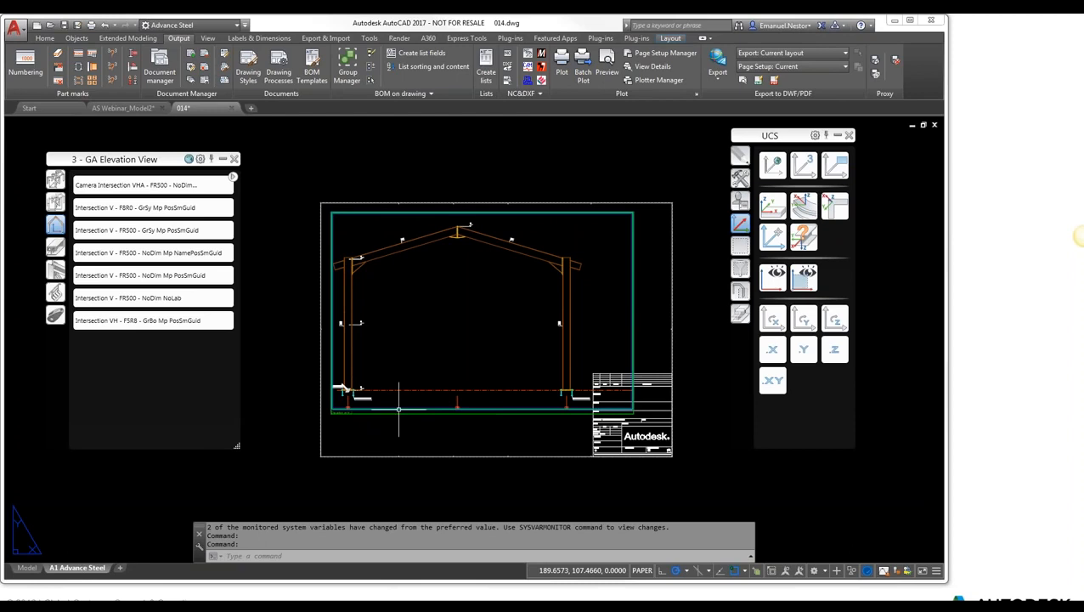
{"action": "right_click", "coordinate": [400, 344]}
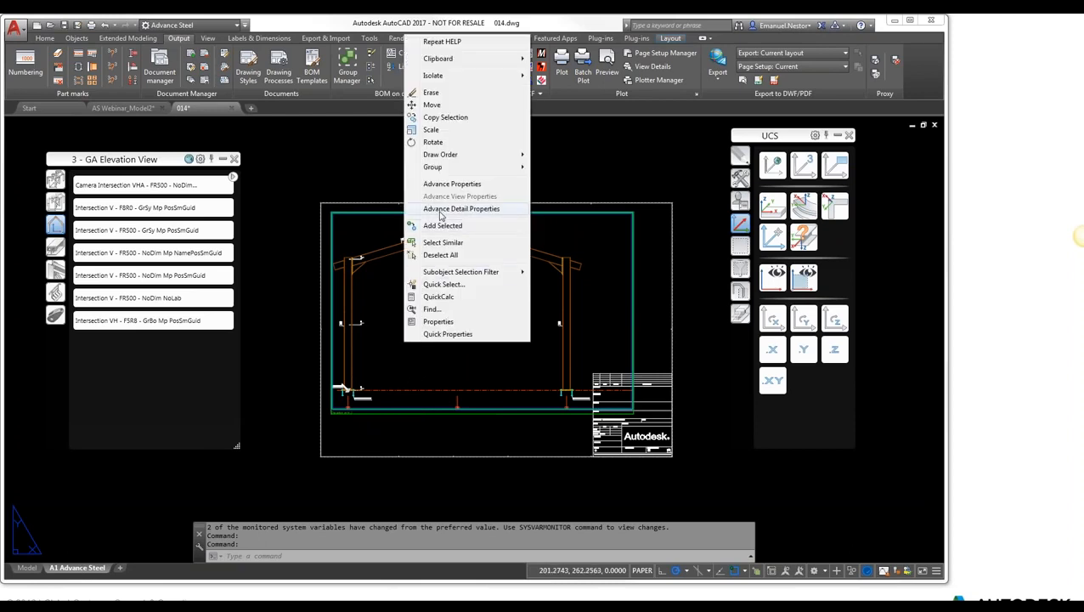
{"action": "left_click", "coordinate": [441, 185]}
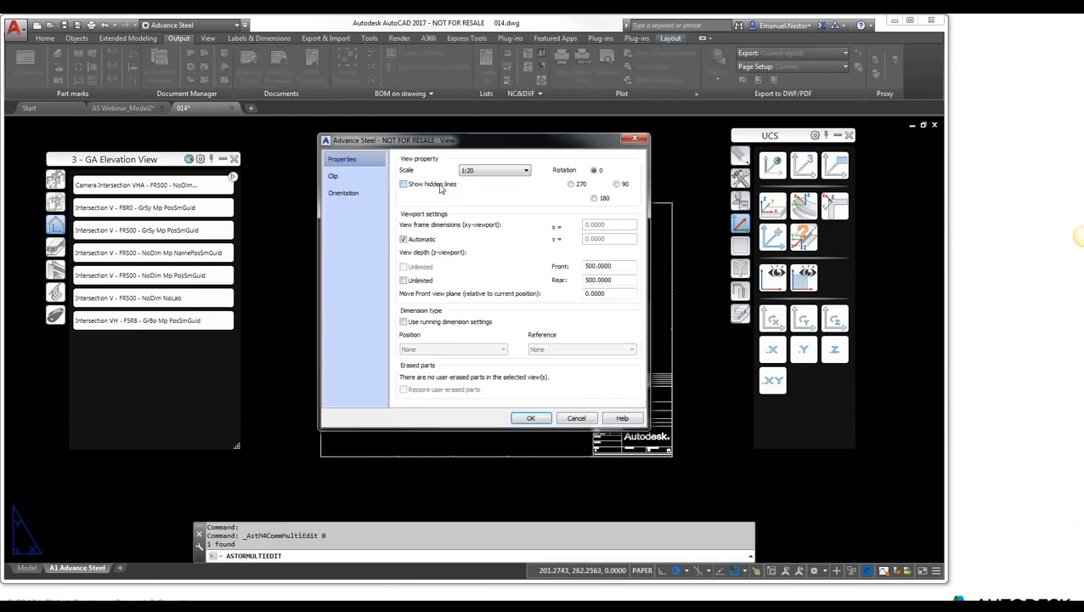
{"action": "left_click_drag", "start_coordinate": [422, 143], "coordinate": [652, 122]}
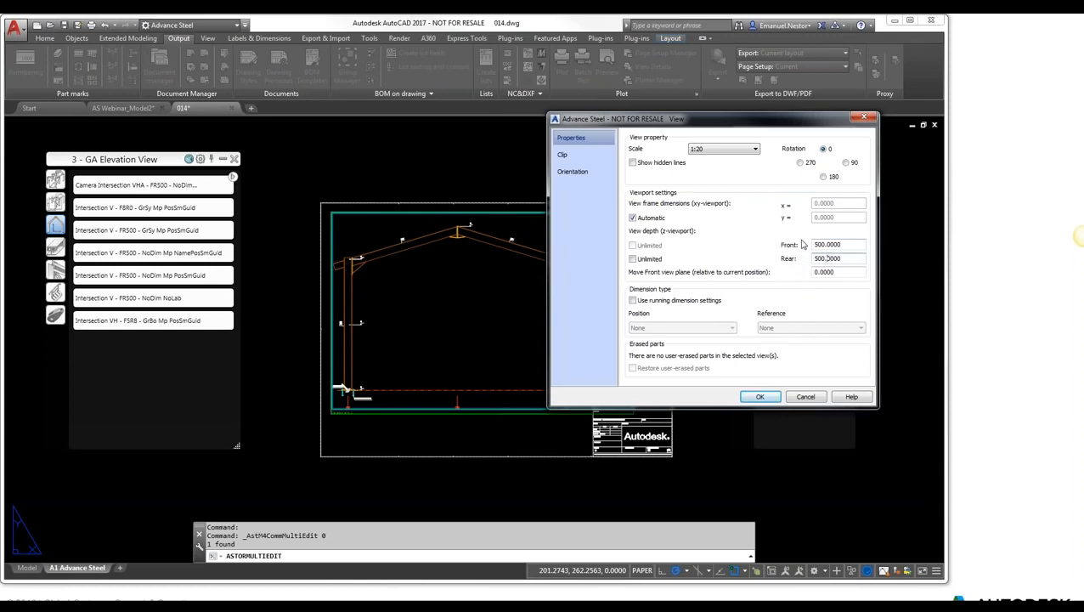
{"action": "double_click", "coordinate": [845, 258]}
{"action": "type", "text": "1500"}
{"action": "key", "text": "Tab"}
{"action": "left_click", "coordinate": [759, 397]}
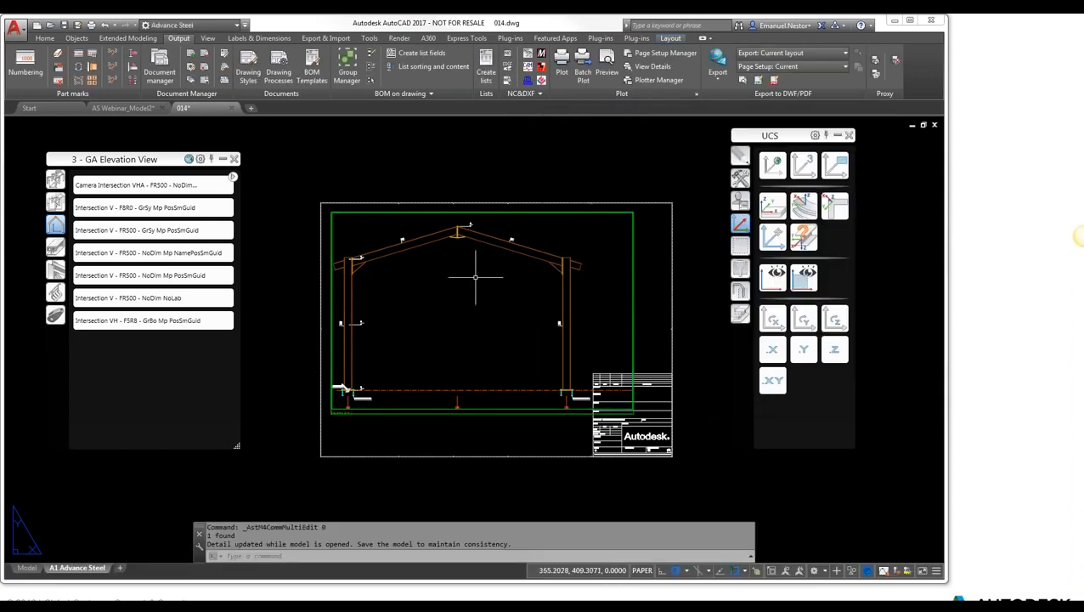
Step: Make the rear view depth of the frame elevation view unlimited
{"action": "scroll", "coordinate": [434, 252], "scroll_direction": "down", "scroll_amount": 2}
{"action": "scroll", "coordinate": [475, 314], "scroll_direction": "up", "scroll_amount": 2}
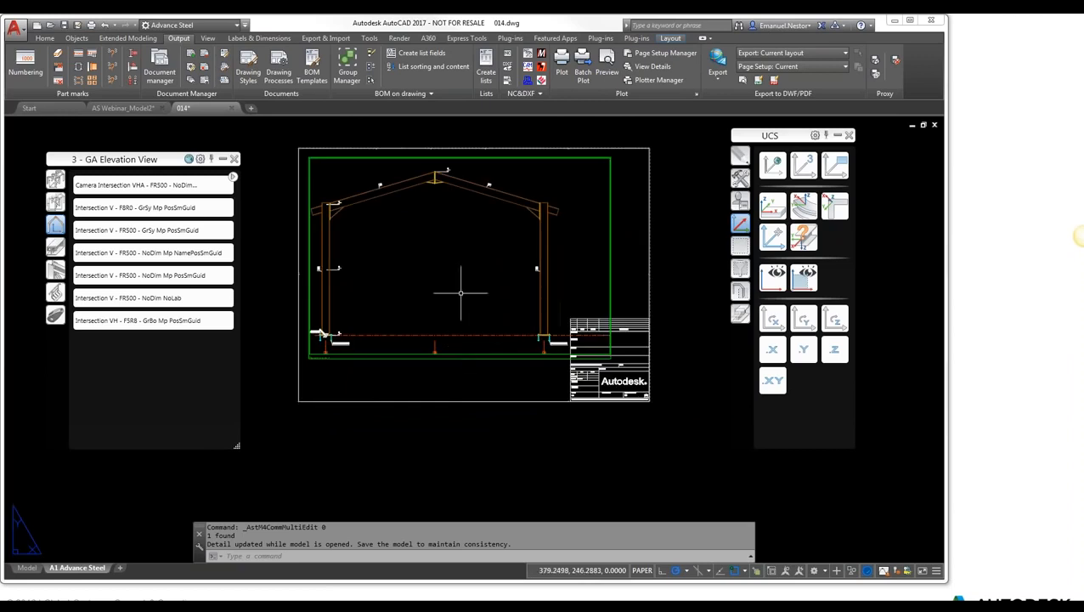
{"action": "double_click", "coordinate": [391, 357]}
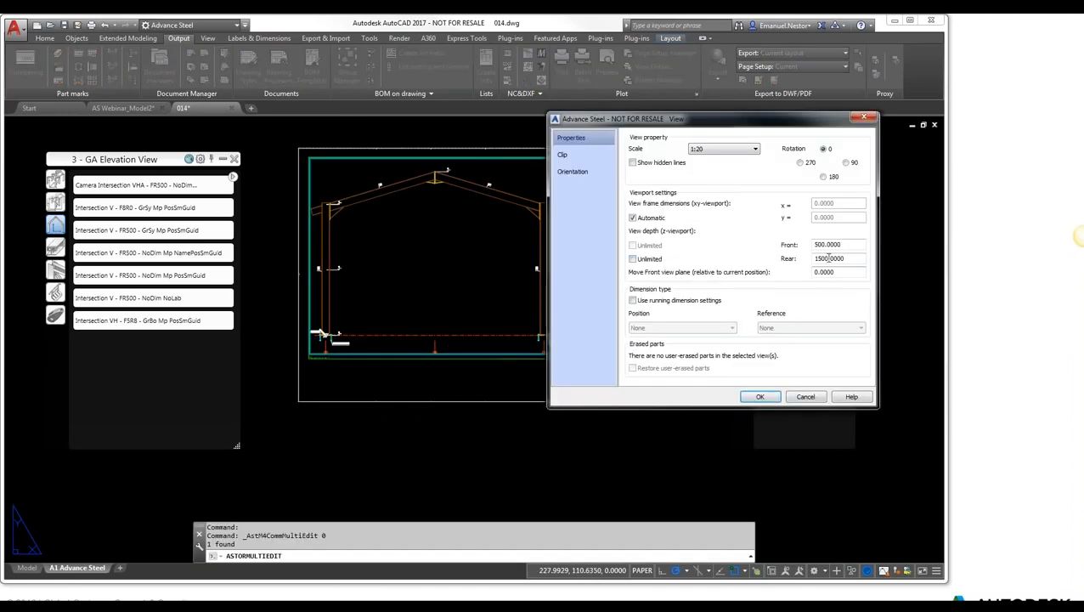
{"action": "left_click", "coordinate": [633, 260]}
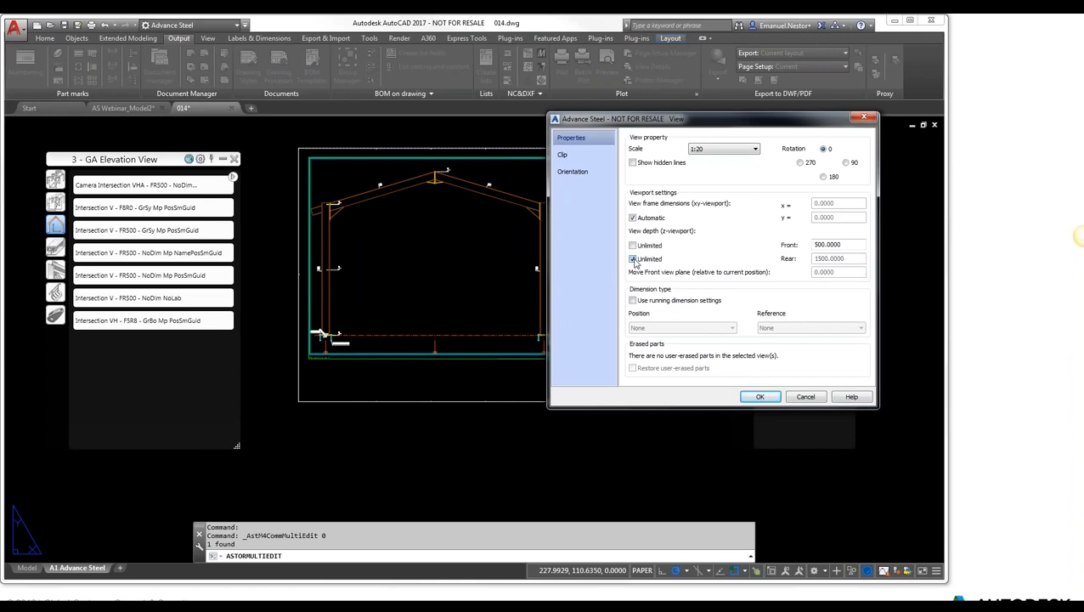
{"action": "left_click", "coordinate": [761, 398]}
{"action": "left_click", "coordinate": [760, 397]}
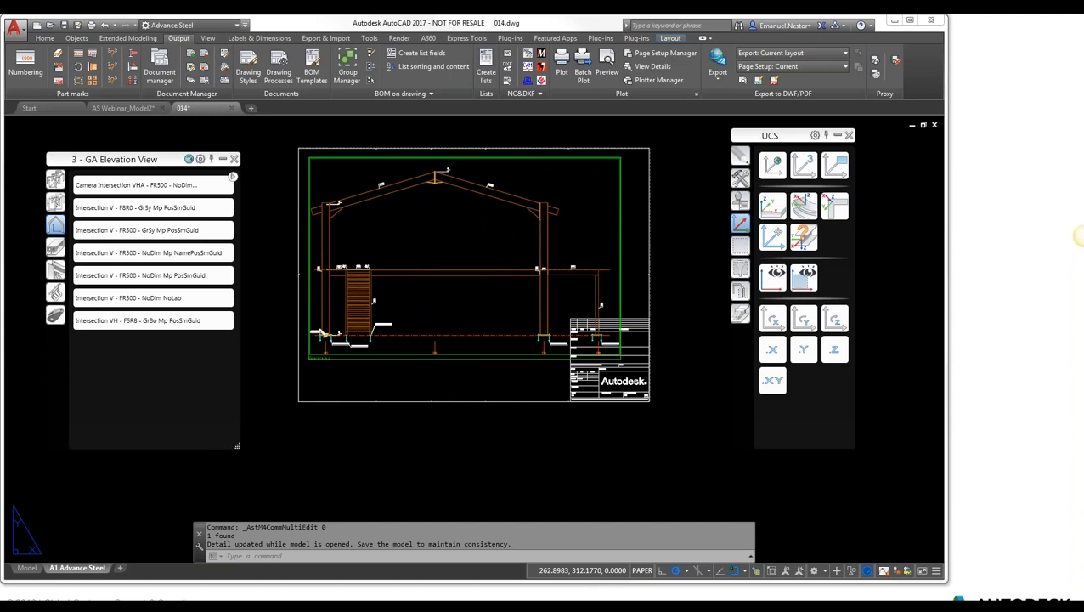
Step: Save and close drawing 014, and dismiss the GA elevation drawing styles in the model
{"action": "key", "text": "ctrl+s"}
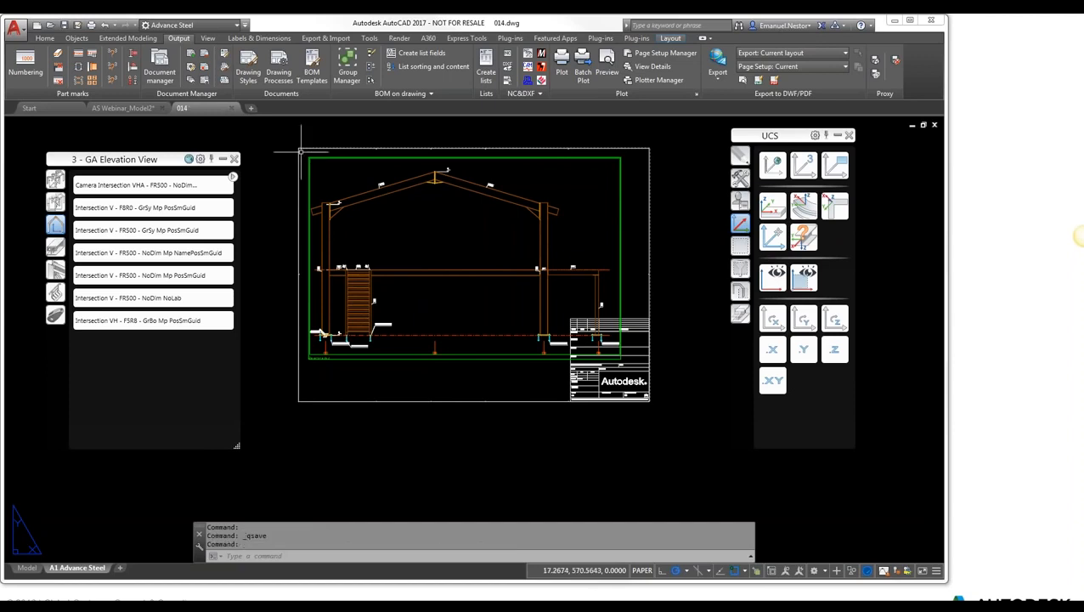
{"action": "left_click", "coordinate": [231, 108]}
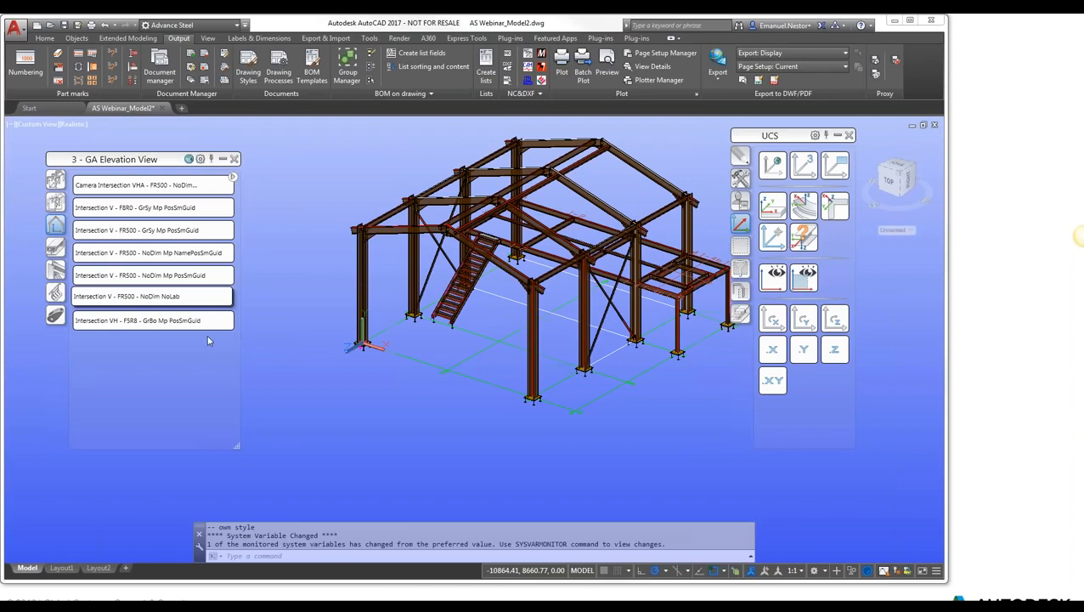
{"action": "left_click", "coordinate": [234, 159]}
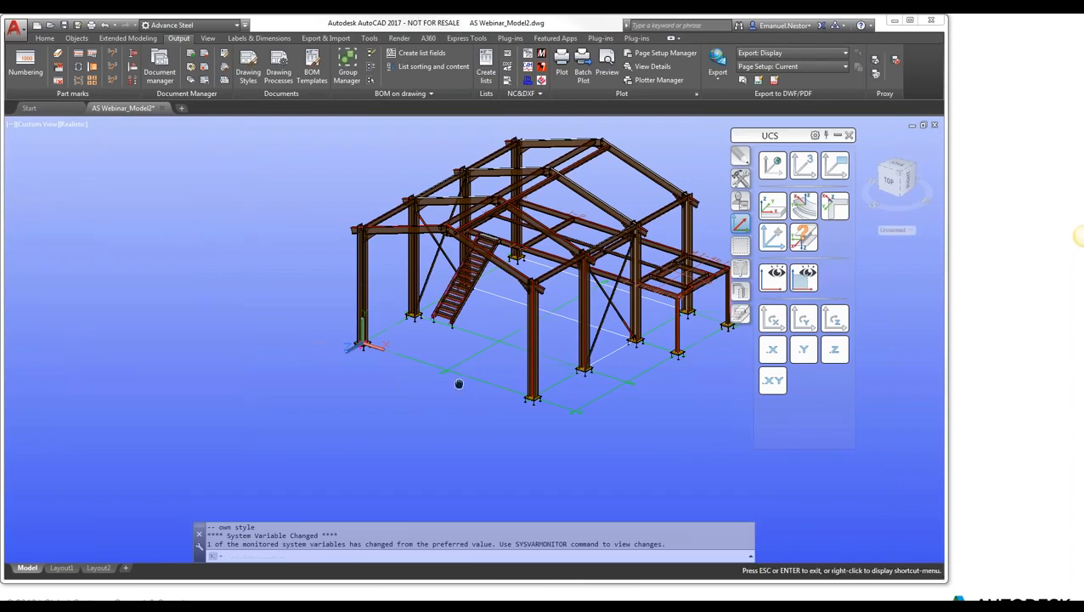
Step: Move the UCS origin to the node at the top of the nearest corner column, at its rafter connection
{"action": "left_click_drag", "start_coordinate": [459, 384], "coordinate": [292, 388]}
{"action": "key", "text": "Escape"}
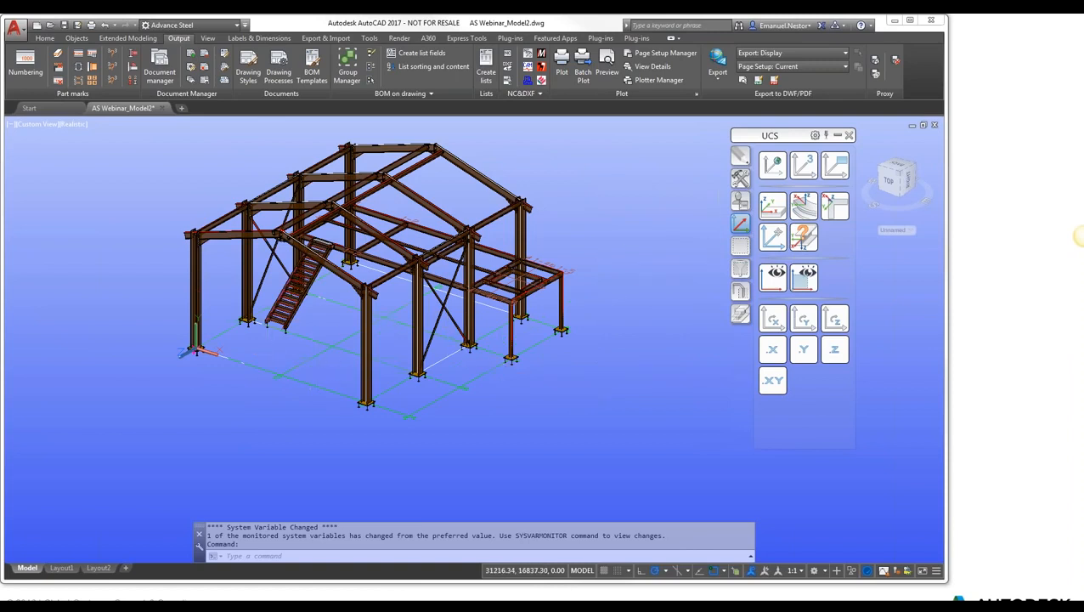
{"action": "left_click", "coordinate": [741, 179]}
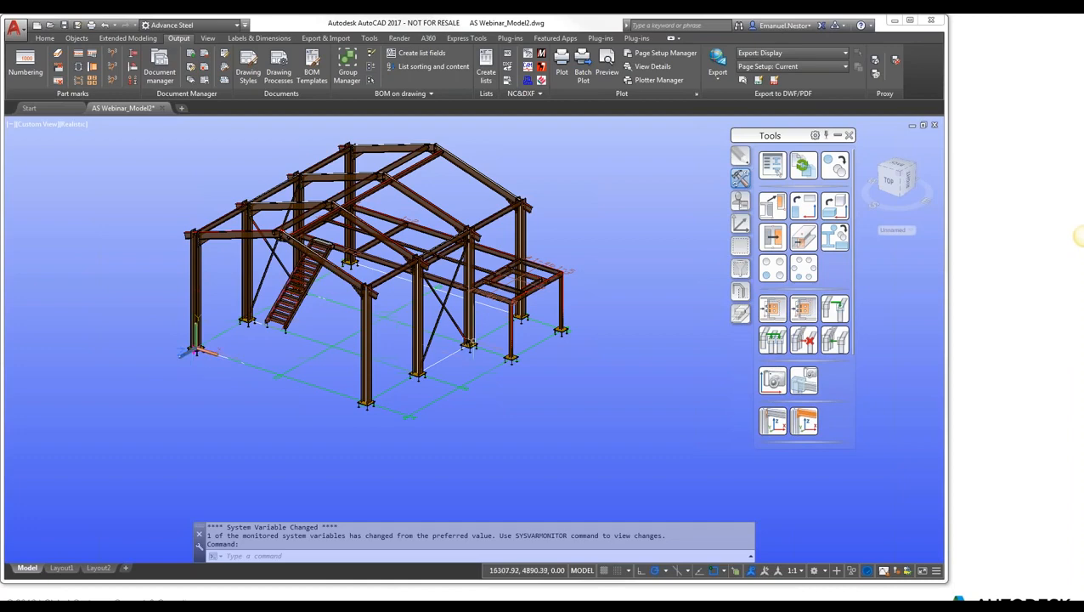
{"action": "scroll", "coordinate": [335, 281], "scroll_direction": "up", "scroll_amount": 2}
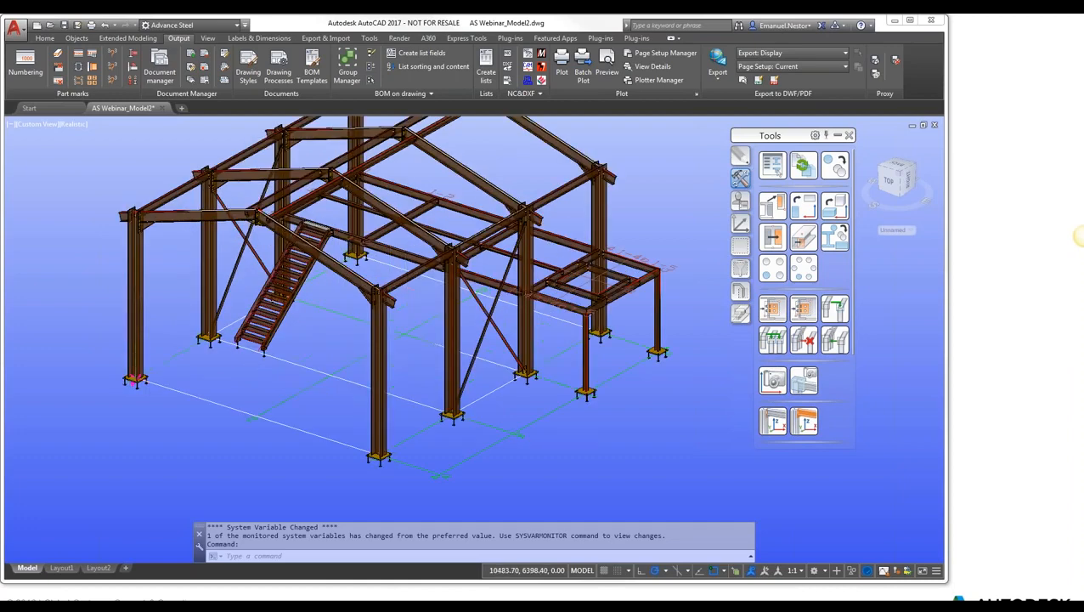
{"action": "scroll", "coordinate": [381, 284], "scroll_direction": "up", "scroll_amount": 2}
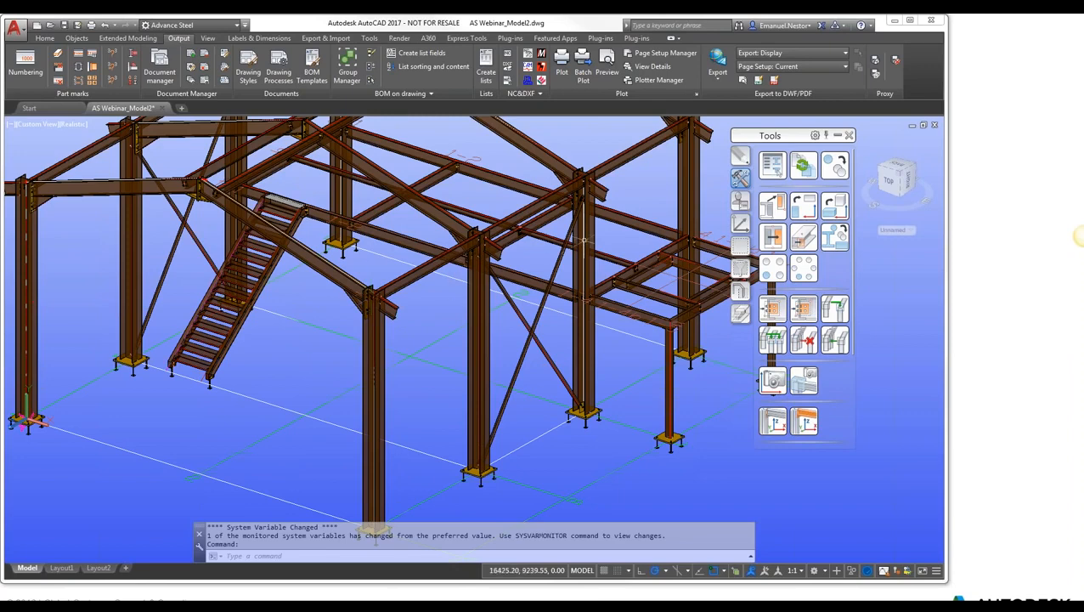
{"action": "left_click", "coordinate": [740, 225]}
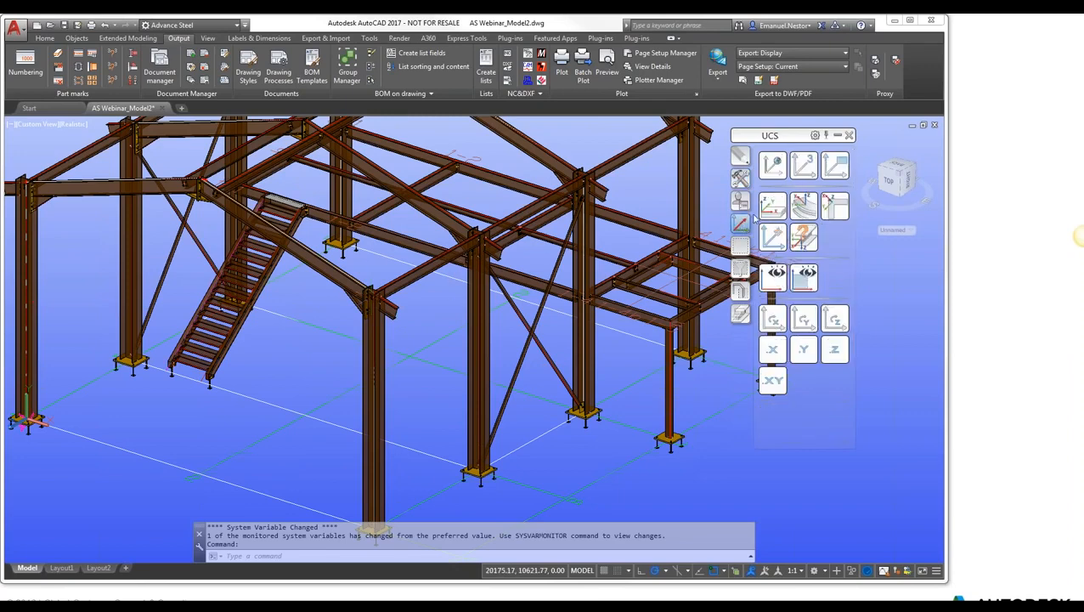
{"action": "left_click", "coordinate": [774, 235]}
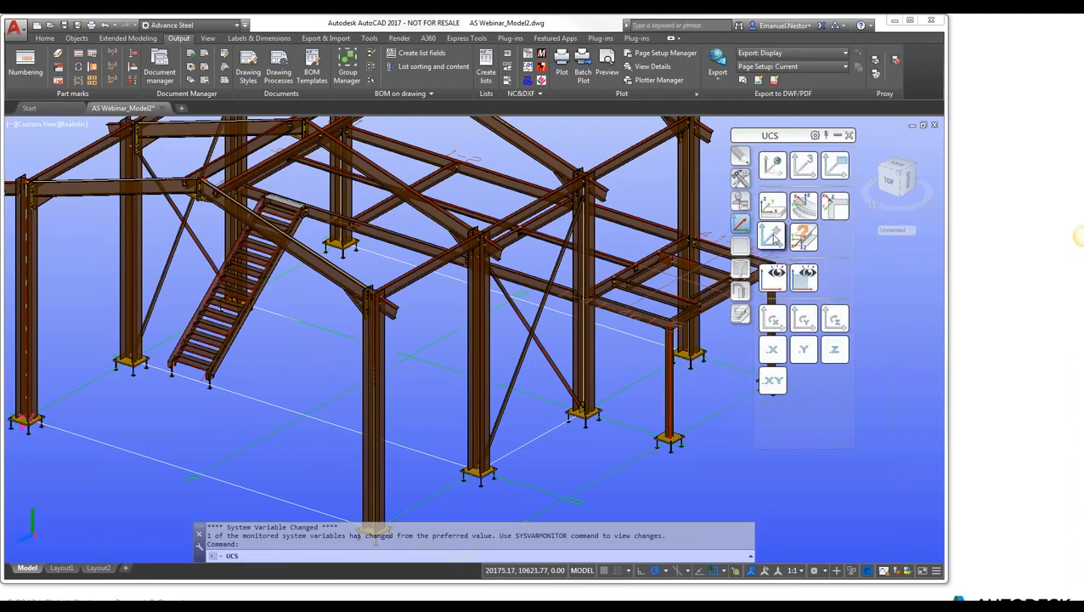
{"action": "right_click", "coordinate": [281, 351], "text": "shift"}
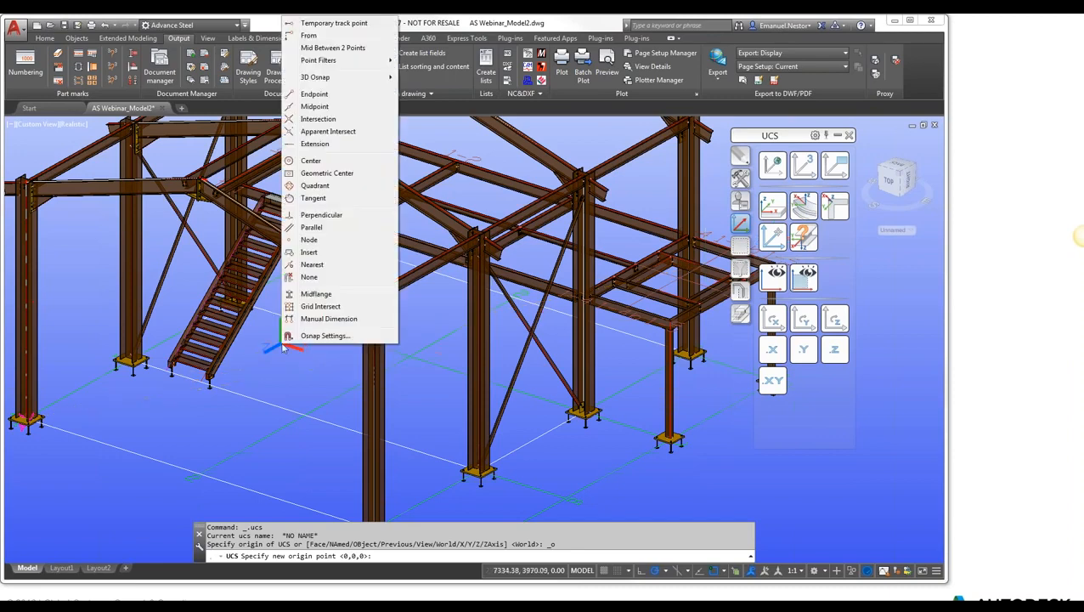
{"action": "left_click", "coordinate": [316, 245]}
{"action": "left_click", "coordinate": [372, 291]}
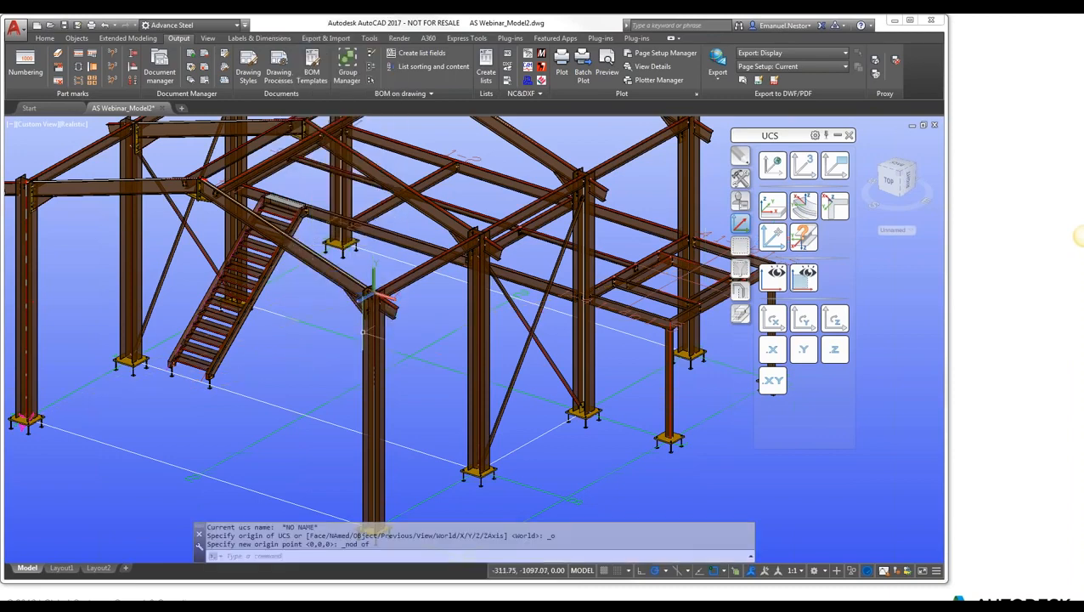
Step: Place a camera at the UCS origin on the corner column's rafter connection and describe it as "Detail node 1"
{"action": "scroll", "coordinate": [336, 294], "scroll_direction": "down", "scroll_amount": 2}
{"action": "scroll", "coordinate": [337, 285], "scroll_direction": "up", "scroll_amount": 2}
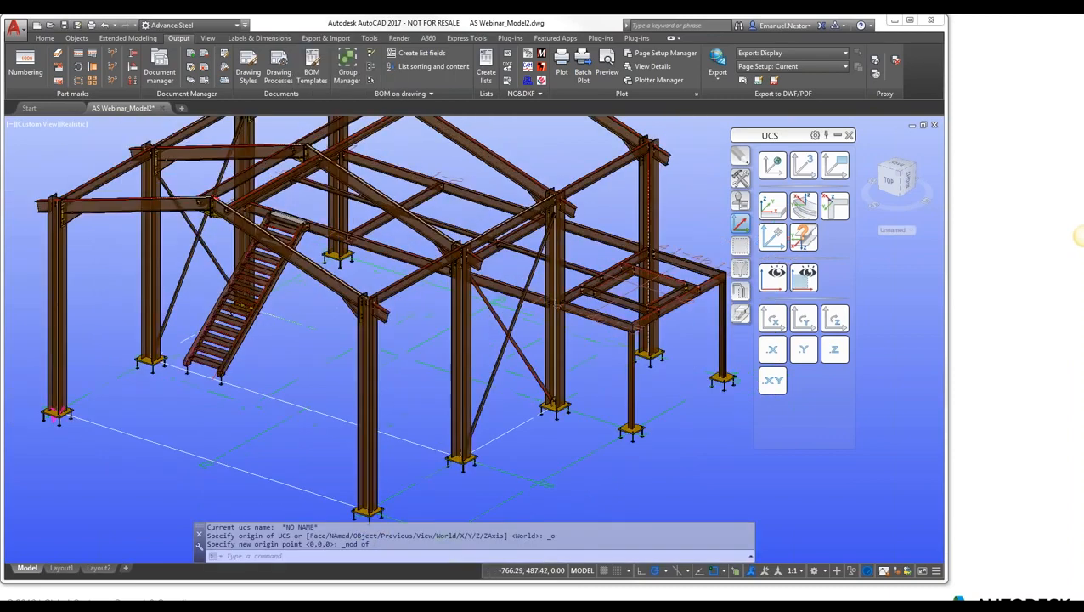
{"action": "scroll", "coordinate": [377, 310], "scroll_direction": "up", "scroll_amount": 2}
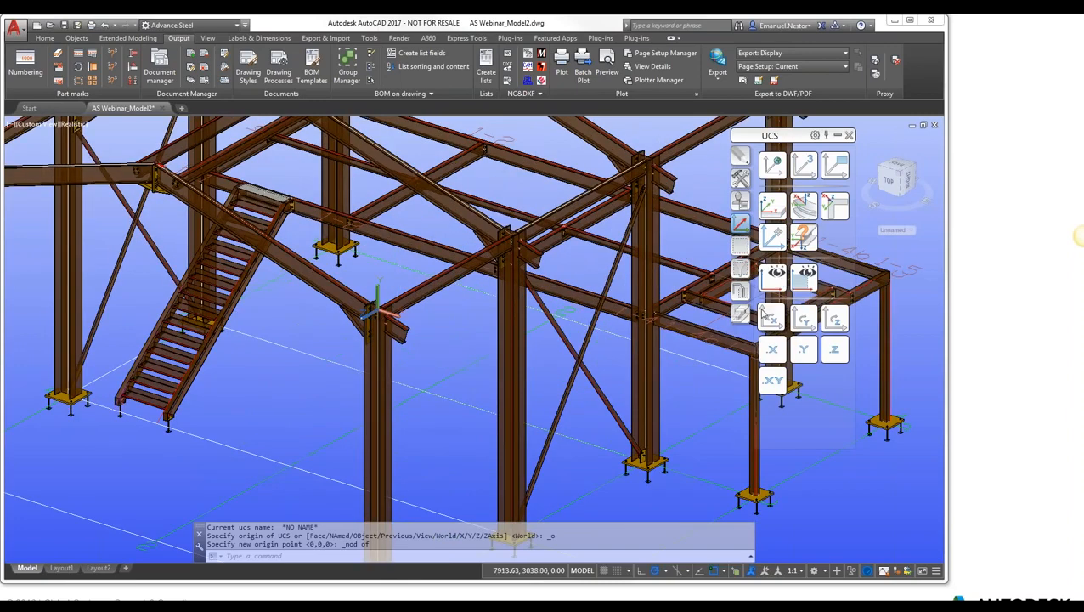
{"action": "left_click", "coordinate": [740, 179]}
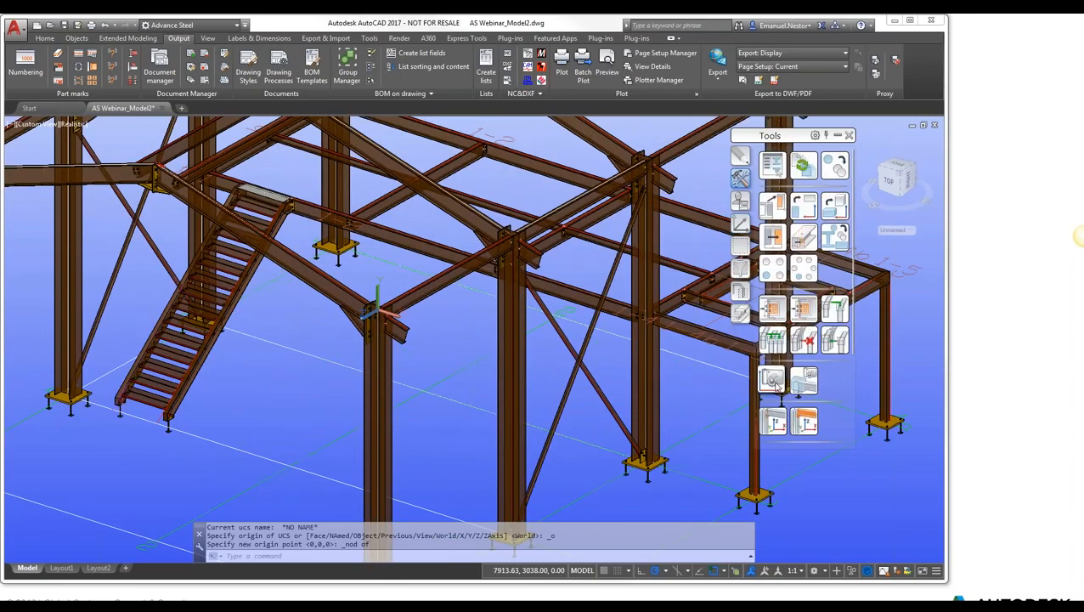
{"action": "left_click", "coordinate": [774, 383]}
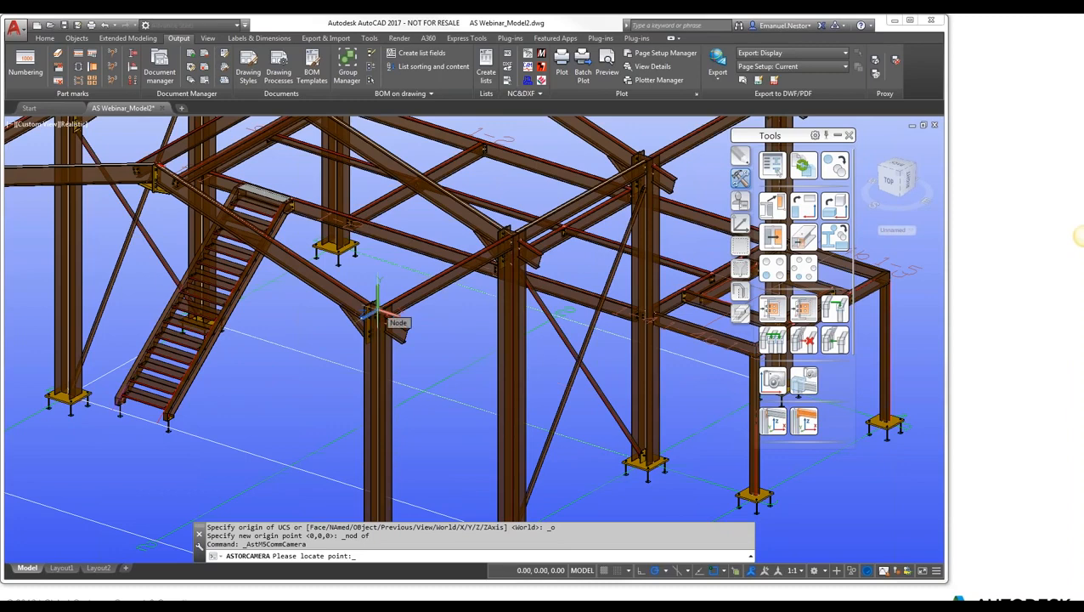
{"action": "left_click", "coordinate": [375, 313]}
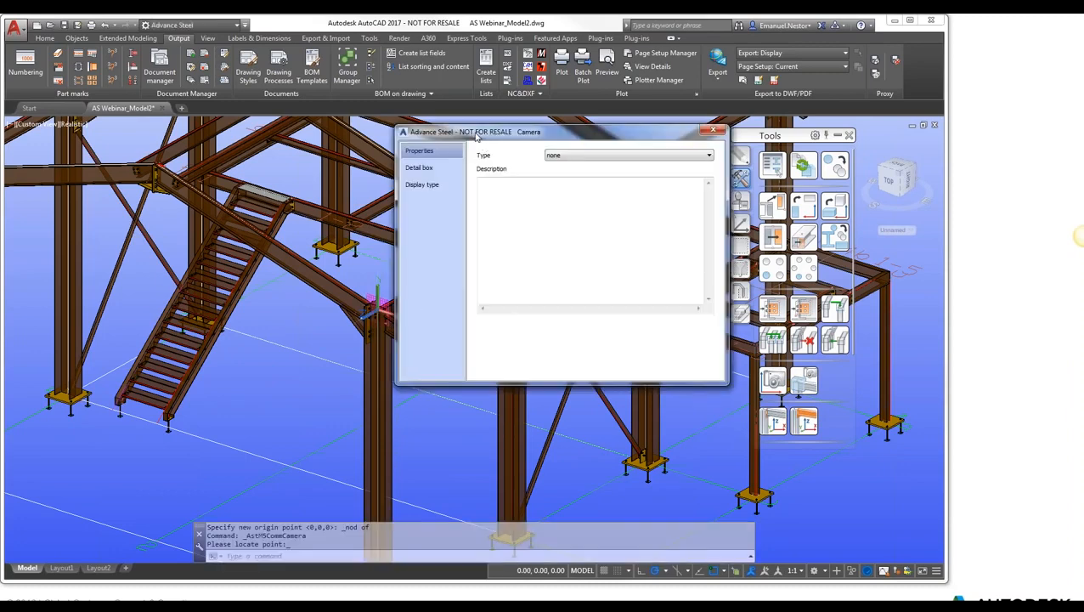
{"action": "left_click_drag", "start_coordinate": [487, 134], "coordinate": [590, 131]}
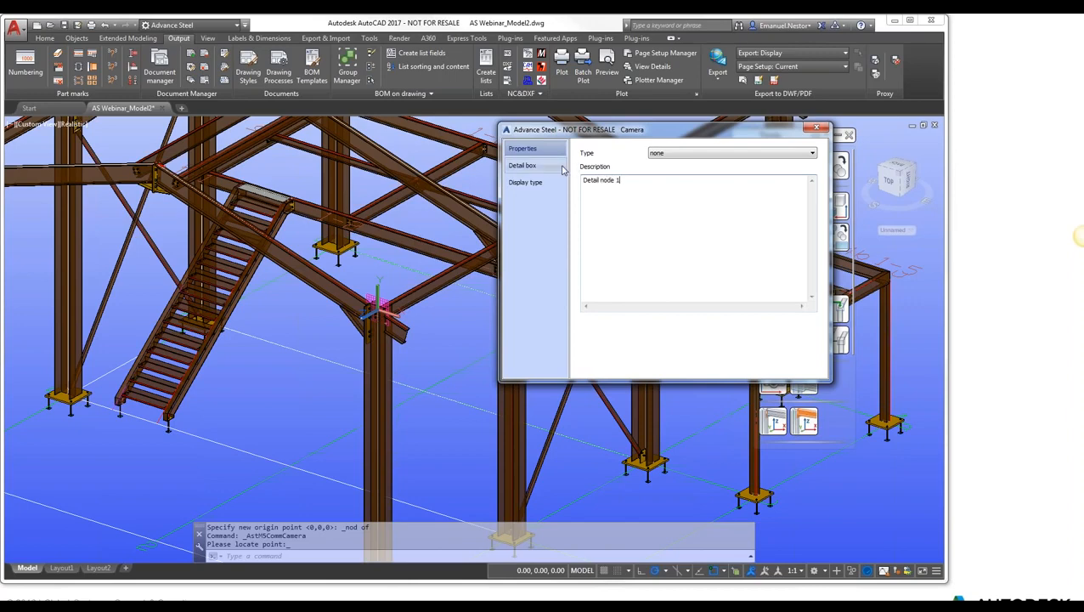
Step: Enable the connection camera's front and rear z-viewport limits and set both depths to 1000
{"action": "left_click", "coordinate": [531, 167]}
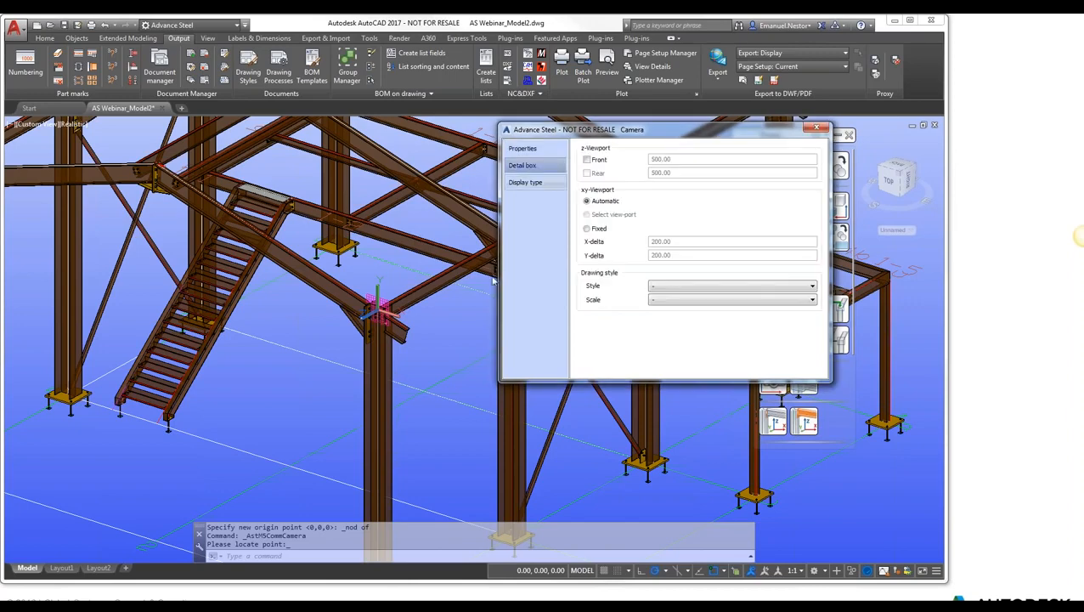
{"action": "scroll", "coordinate": [384, 295], "scroll_direction": "up", "scroll_amount": 2}
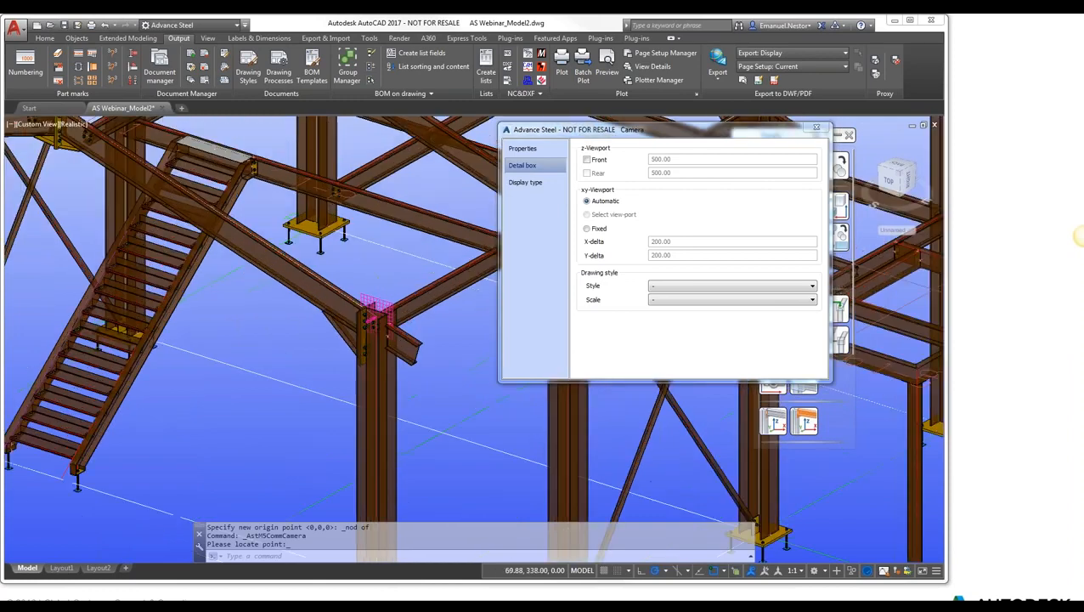
{"action": "scroll", "coordinate": [396, 308], "scroll_direction": "up", "scroll_amount": 2}
{"action": "middle_click_drag", "start_coordinate": [397, 309], "coordinate": [333, 266]}
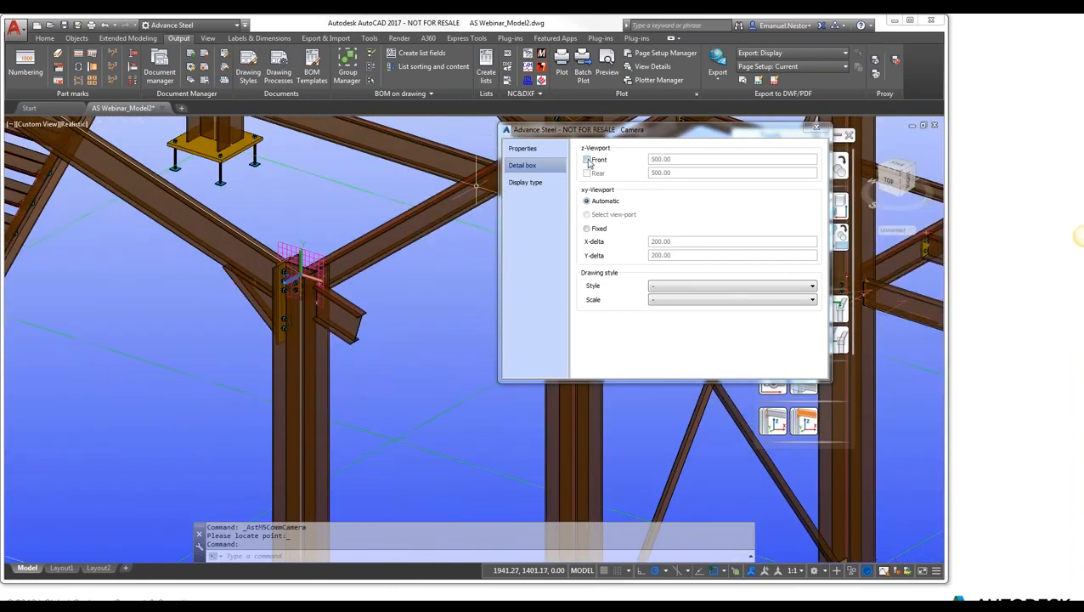
{"action": "left_click", "coordinate": [587, 160]}
{"action": "left_click", "coordinate": [587, 173]}
{"action": "left_click_drag", "start_coordinate": [734, 160], "coordinate": [586, 188]}
{"action": "type", "text": "1000"}
{"action": "key", "text": "Tab"}
{"action": "type", "text": "1000"}
{"action": "key", "text": "Tab"}
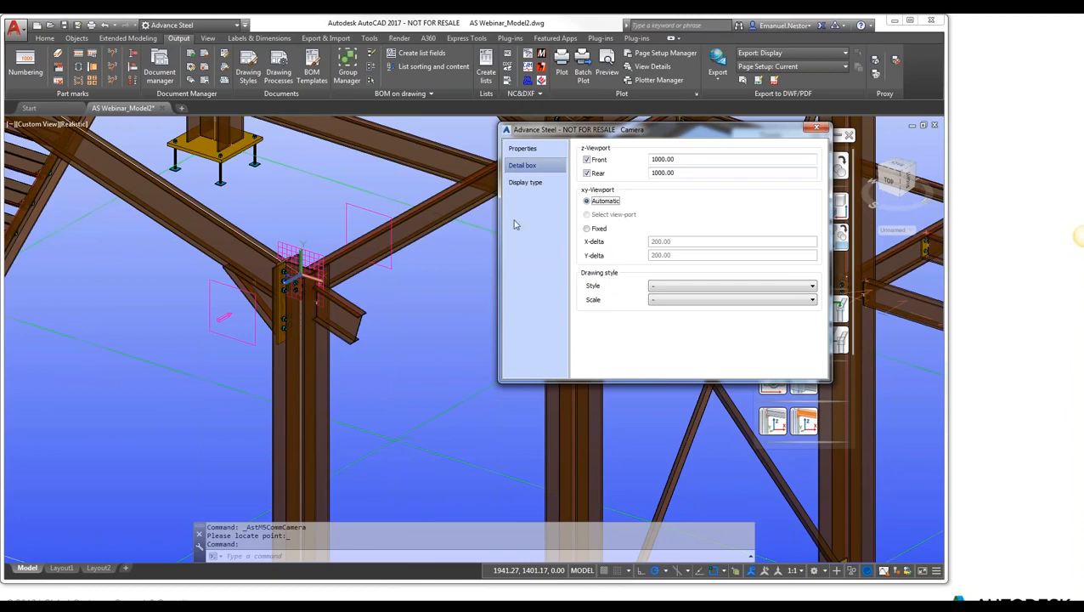
Step: Make the connection camera's xy-viewport fixed with X-delta and Y-delta of 2000, and close its properties
{"action": "left_click", "coordinate": [587, 229]}
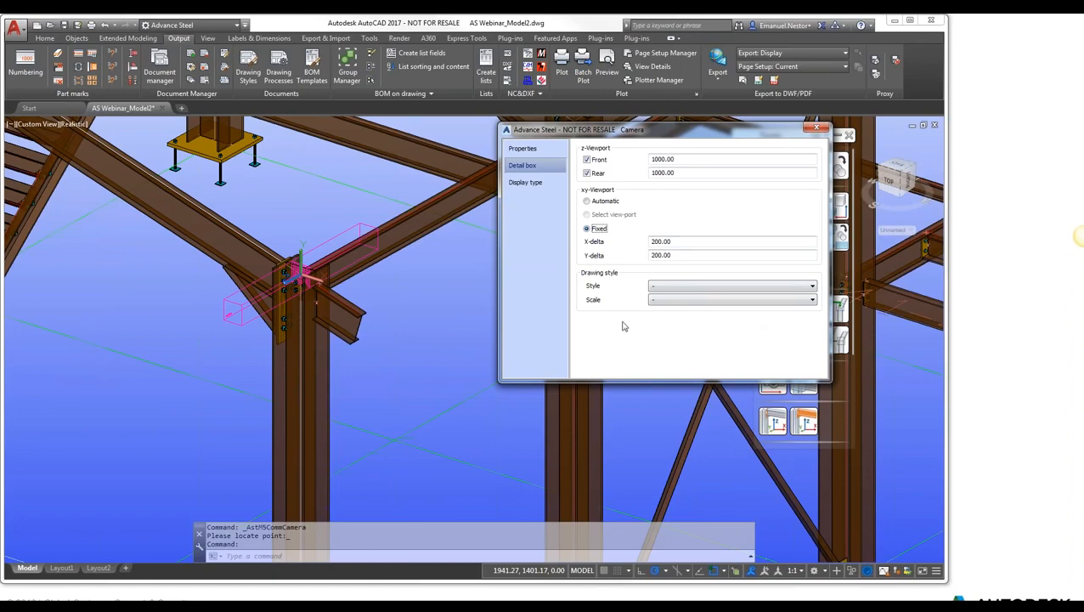
{"action": "double_click", "coordinate": [692, 243]}
{"action": "type", "text": "20"}
{"action": "key", "text": "Tab"}
{"action": "key", "text": "Tab"}
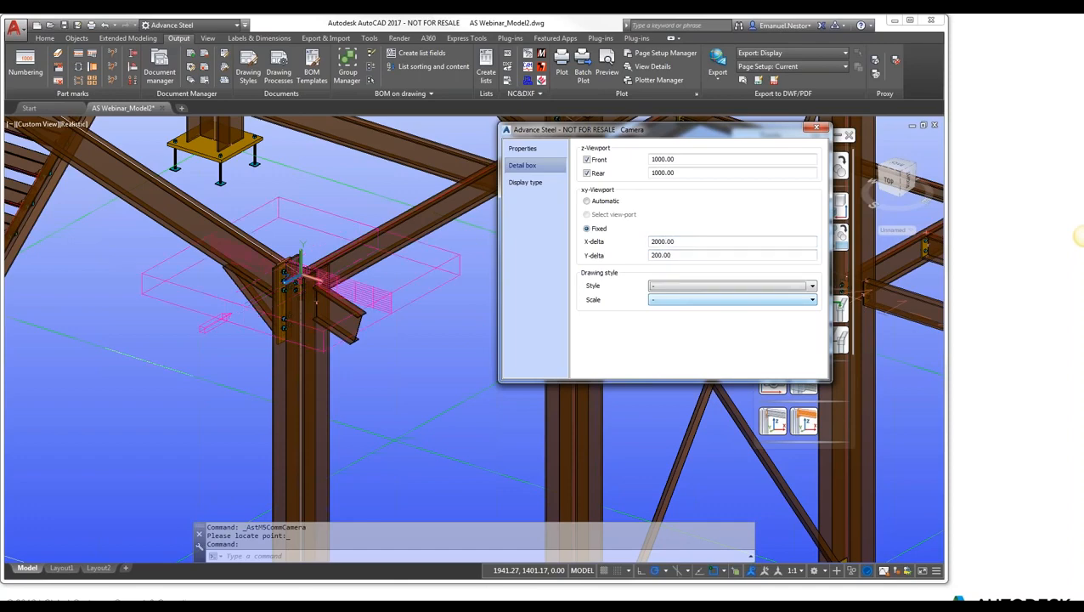
{"action": "key", "text": "shift+Tab"}
{"action": "type", "text": "2"}
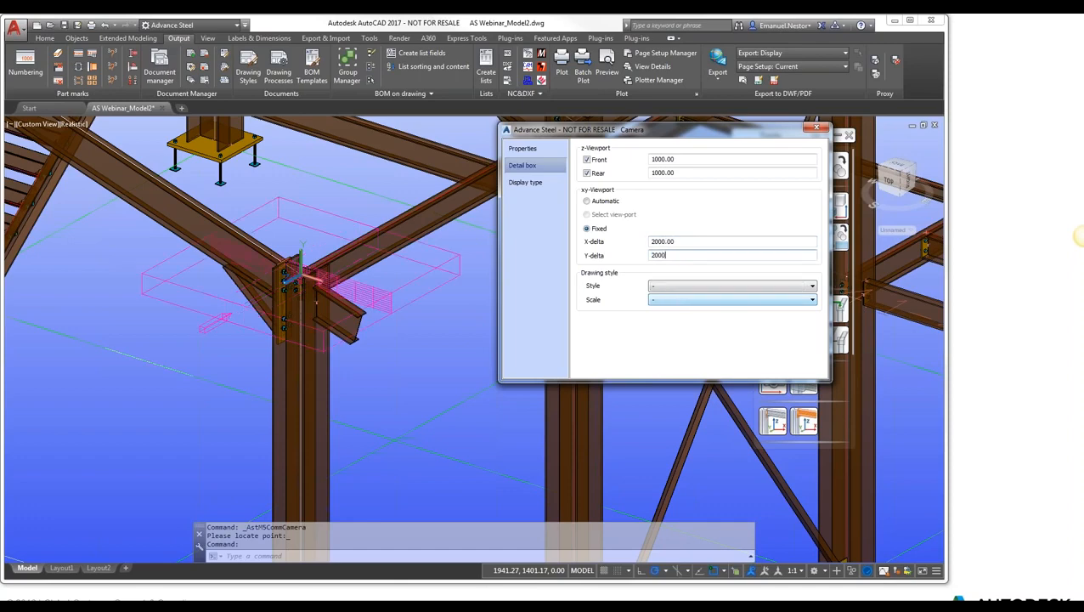
{"action": "key", "text": "Tab"}
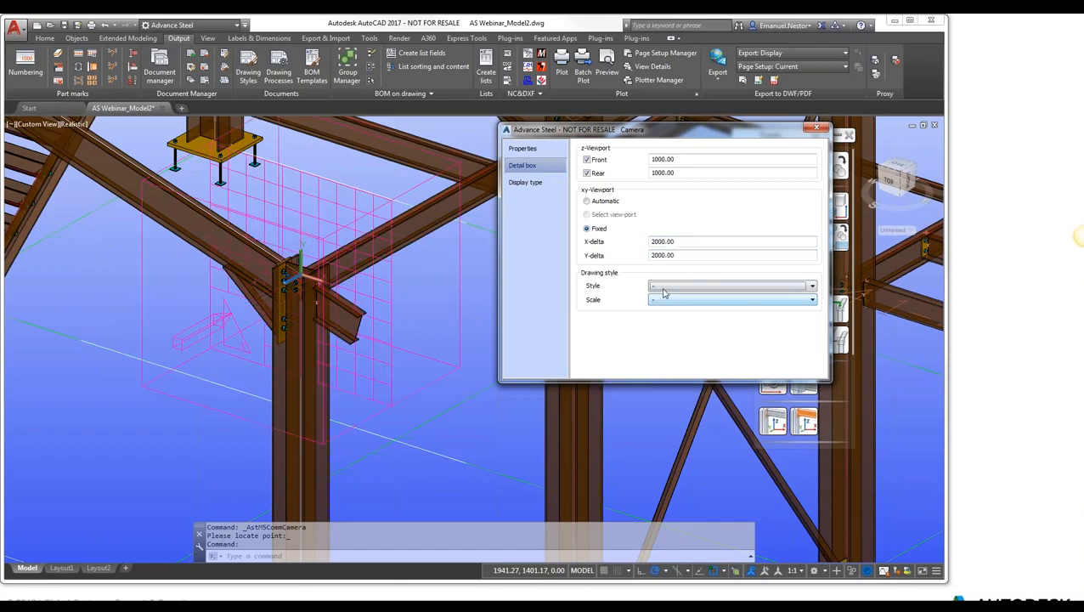
{"action": "left_click", "coordinate": [817, 129]}
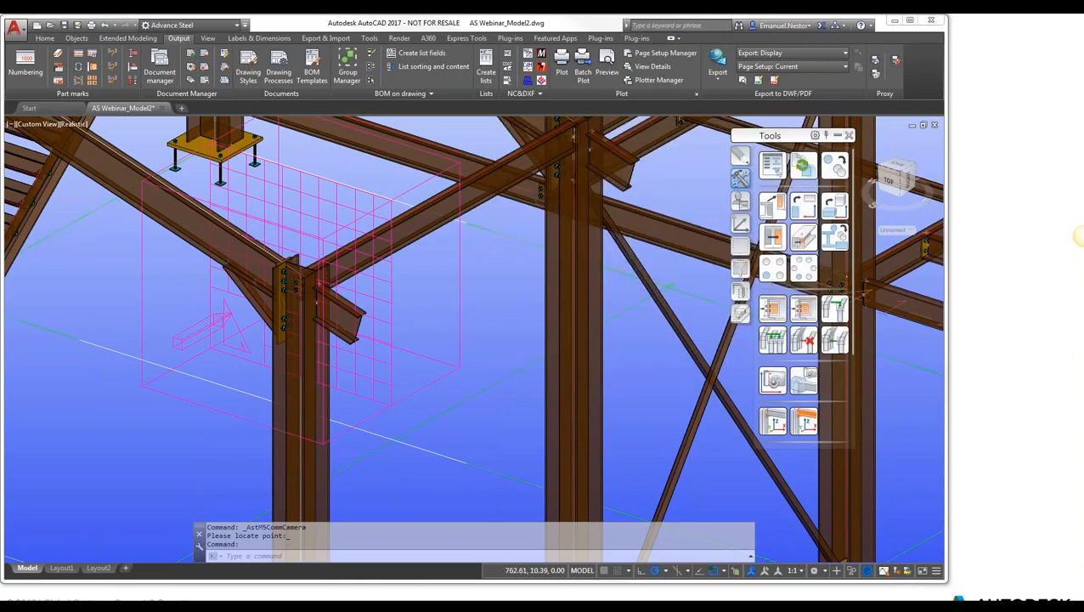
Step: Reorient the UCS from World with rotations around X and Y, placing its origin at the nearest corner column's base
{"action": "scroll", "coordinate": [370, 293], "scroll_direction": "down", "scroll_amount": 2}
{"action": "middle_click_drag", "start_coordinate": [378, 323], "coordinate": [402, 327], "text": "shift"}
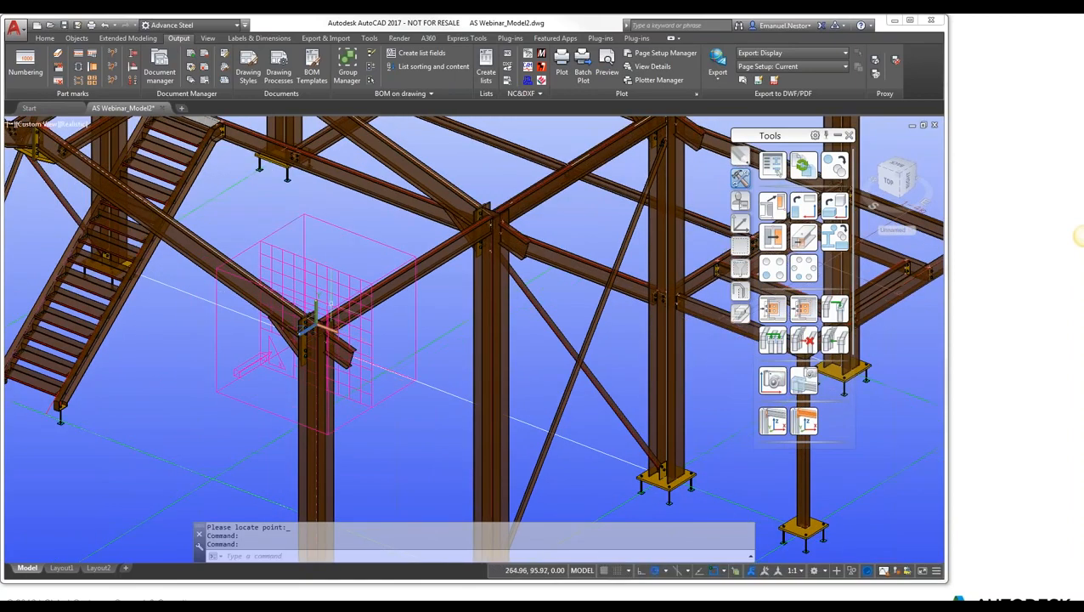
{"action": "scroll", "coordinate": [333, 273], "scroll_direction": "down", "scroll_amount": 5}
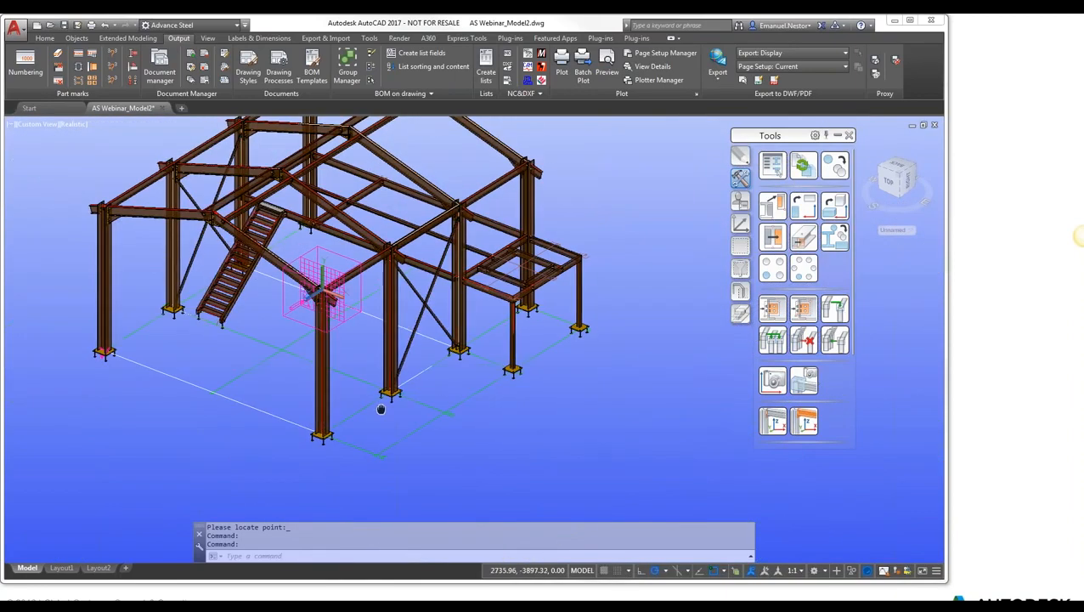
{"action": "middle_click_drag", "start_coordinate": [380, 409], "coordinate": [363, 372]}
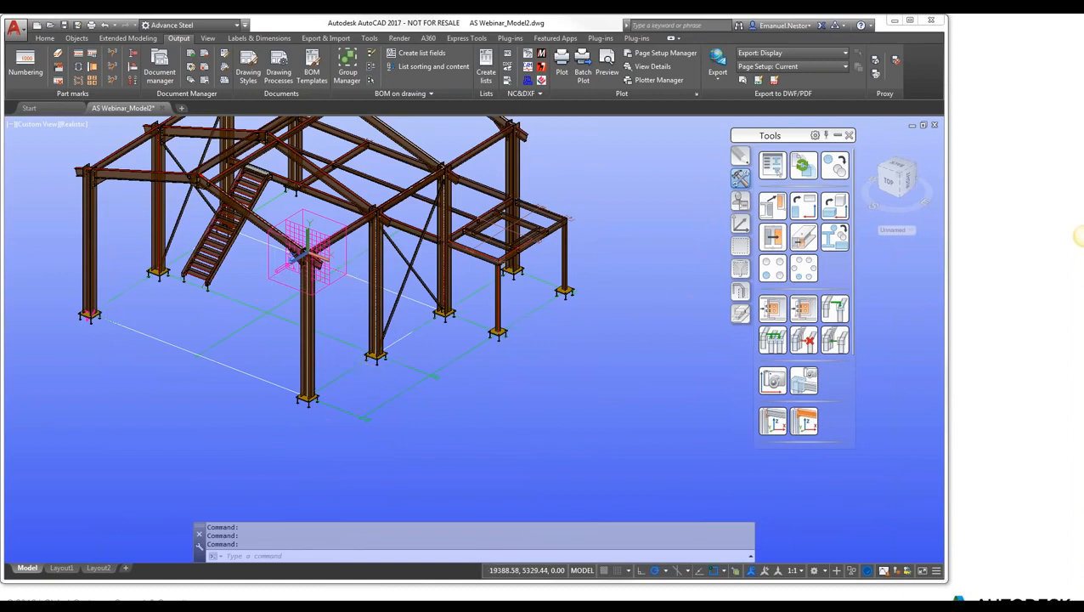
{"action": "left_click", "coordinate": [741, 223]}
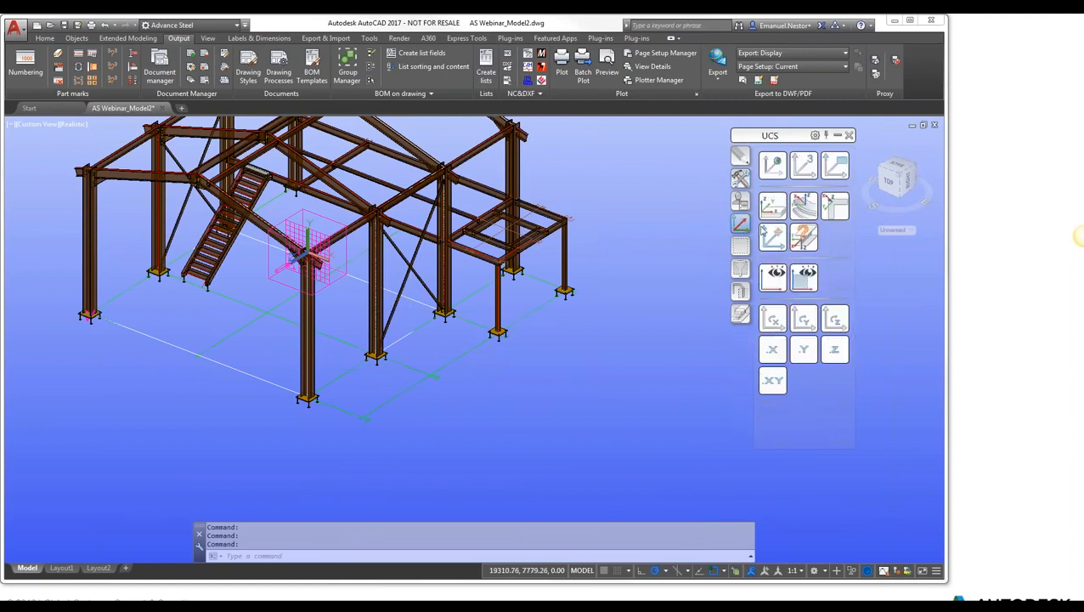
{"action": "left_click", "coordinate": [771, 212]}
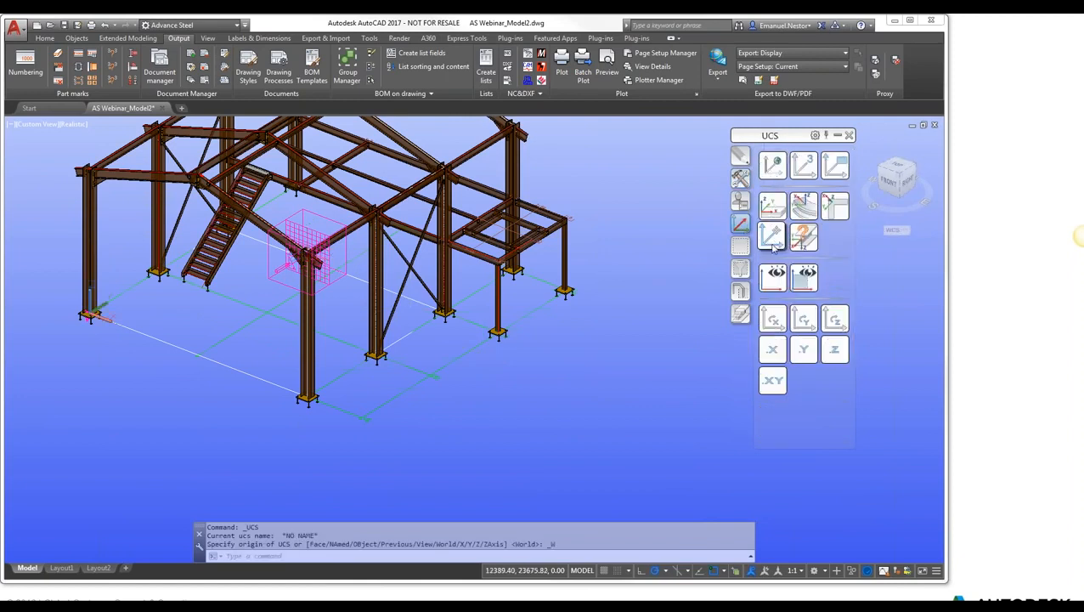
{"action": "left_click", "coordinate": [771, 316]}
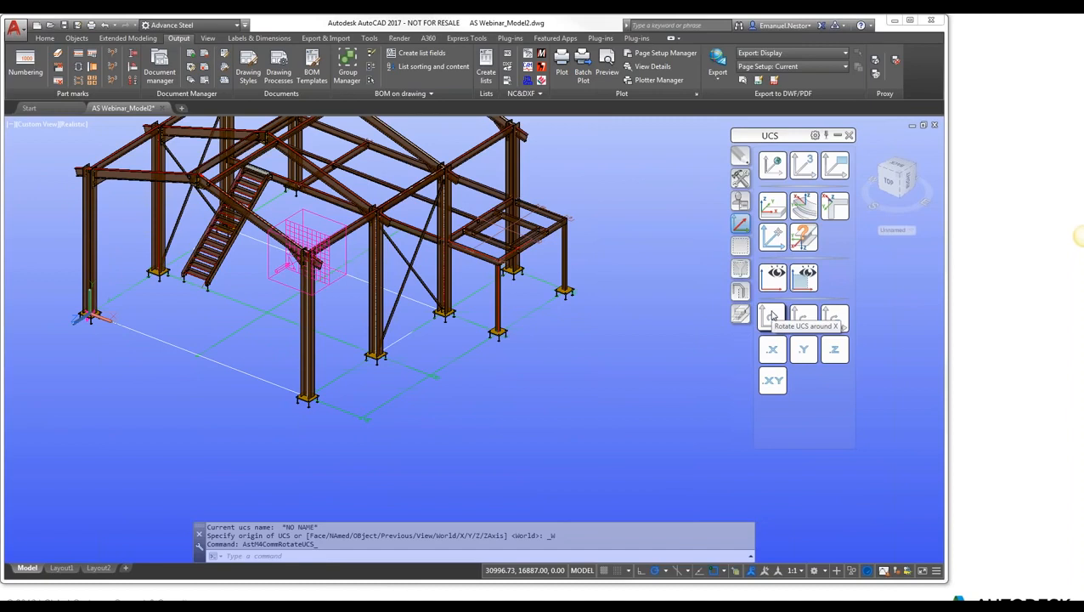
{"action": "left_click", "coordinate": [802, 318]}
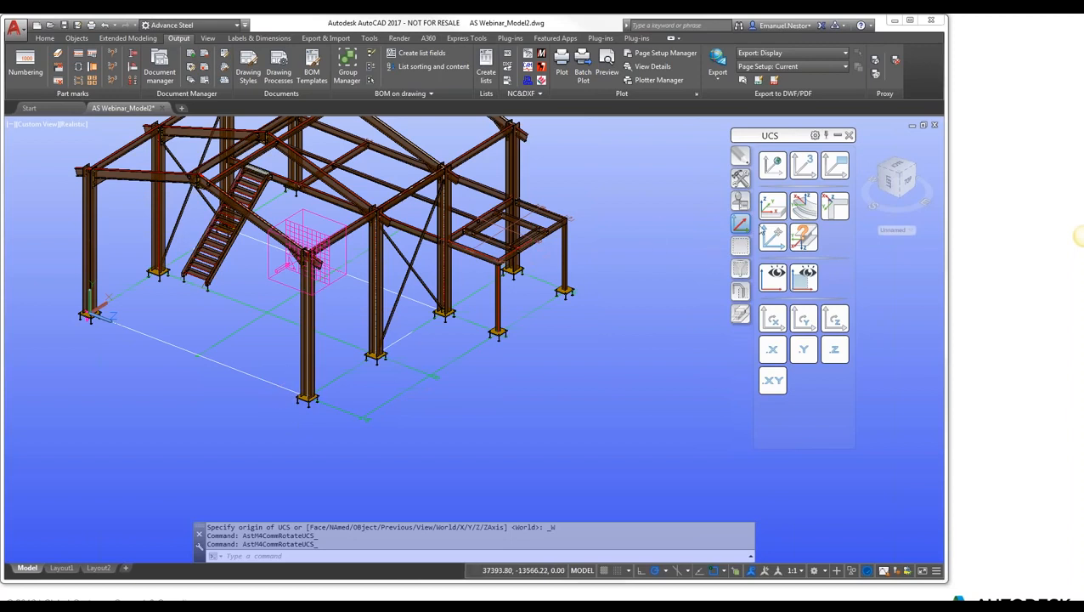
{"action": "left_click", "coordinate": [771, 238]}
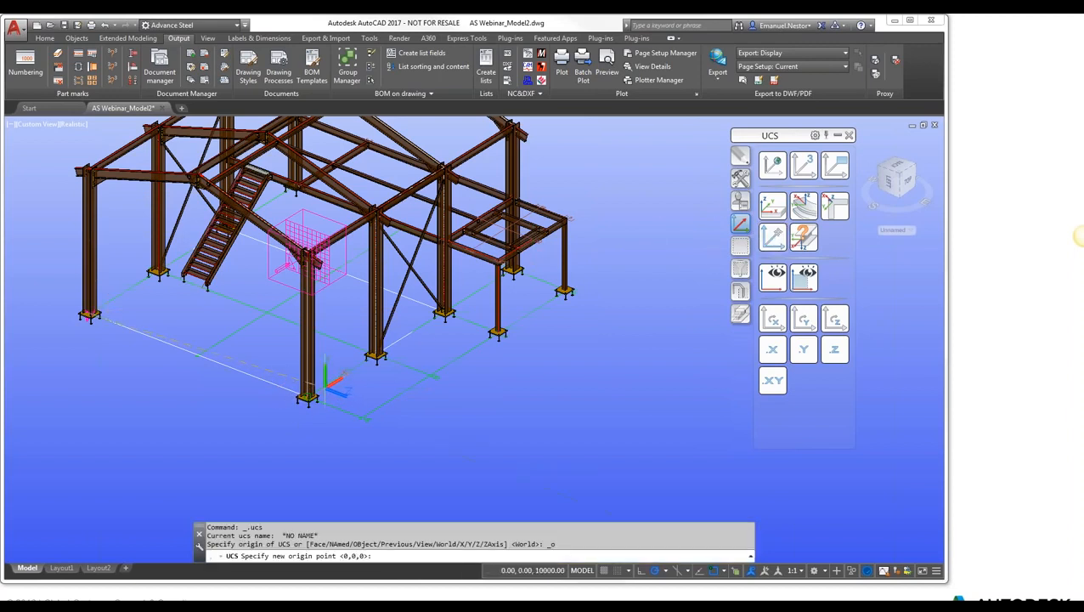
{"action": "left_click", "coordinate": [324, 387]}
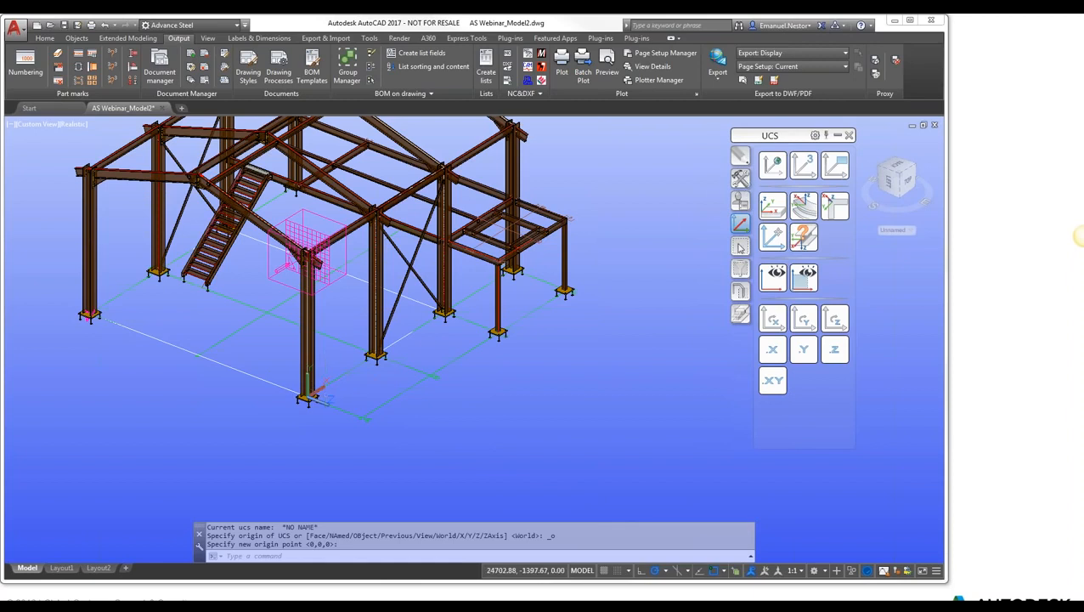
Step: Place a second camera at the nearest corner column's base and describe it as "Elevation axis"
{"action": "left_click", "coordinate": [740, 178]}
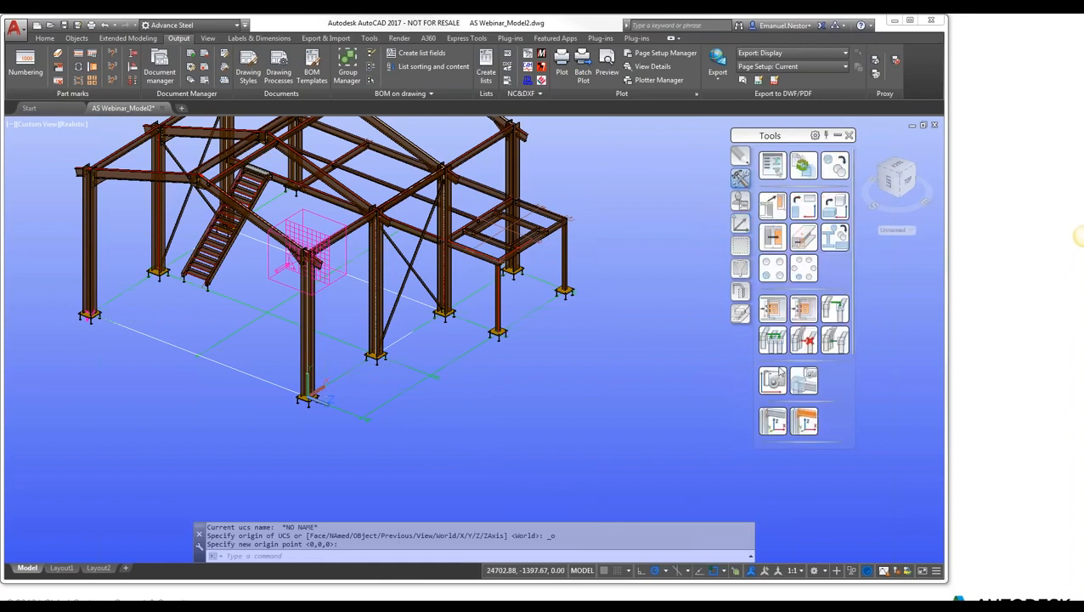
{"action": "left_click", "coordinate": [772, 380]}
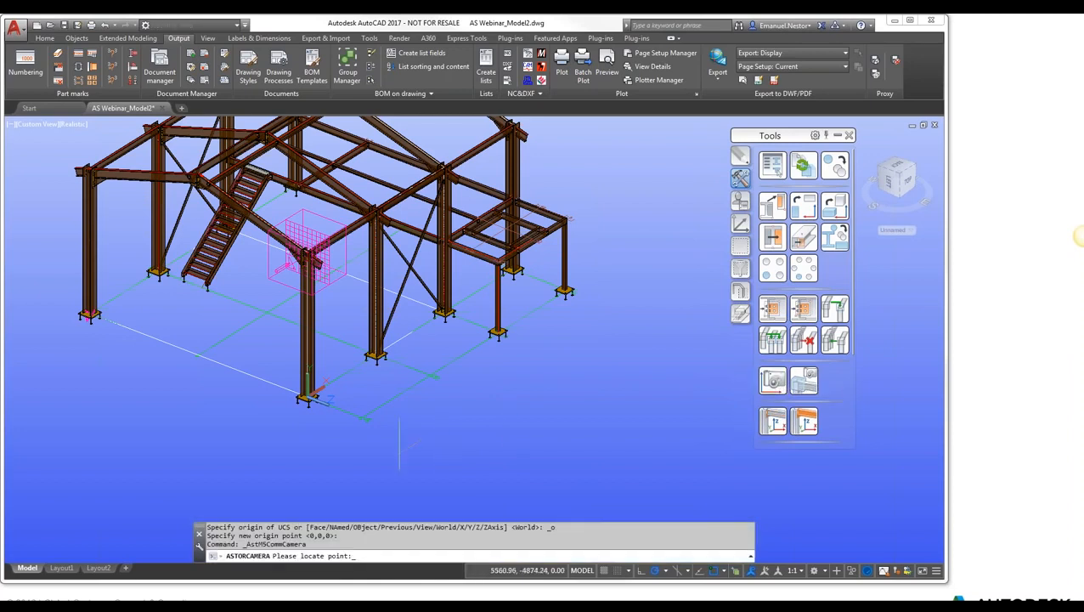
{"action": "left_click", "coordinate": [311, 394]}
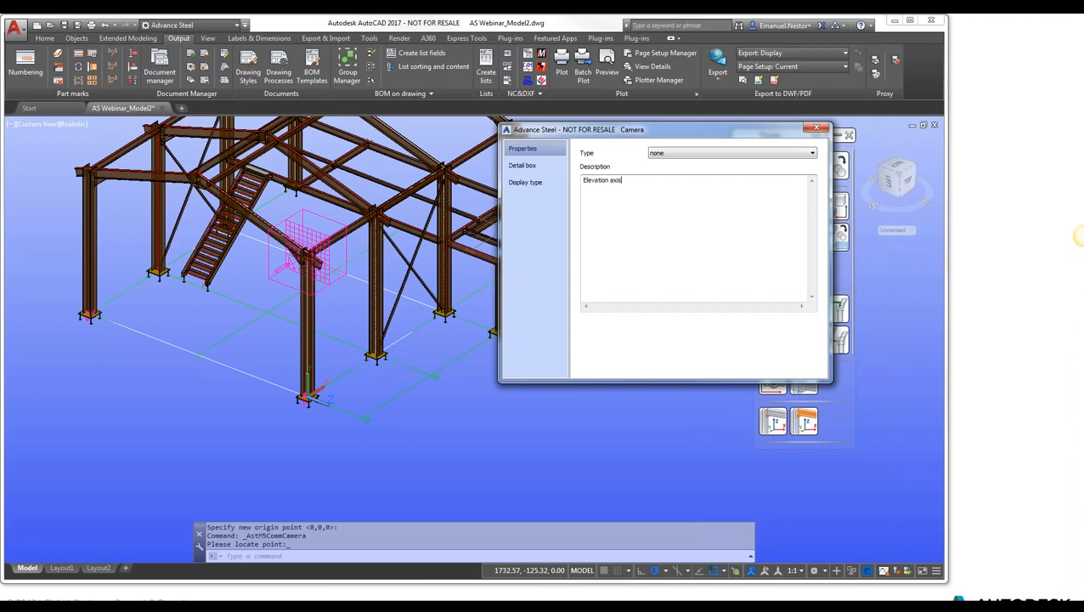
{"action": "left_click", "coordinate": [816, 128]}
Step: Enable the front and rear z-viewport limits of the column base camera at 500 each, and close its properties
{"action": "scroll", "coordinate": [371, 398], "scroll_direction": "up", "scroll_amount": 6}
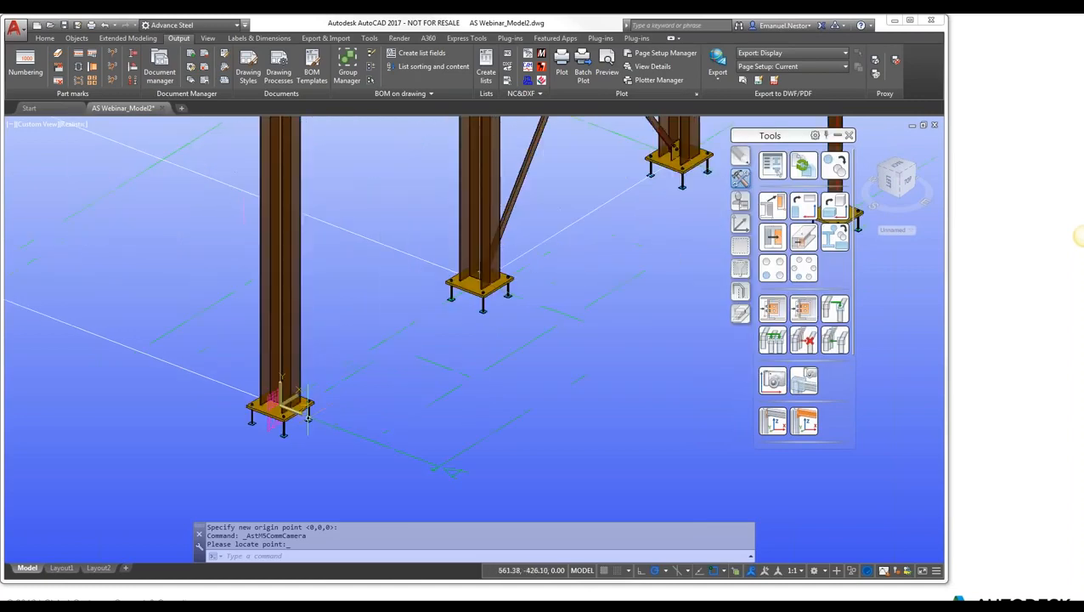
{"action": "left_click", "coordinate": [331, 360]}
{"action": "key", "text": "Escape"}
{"action": "scroll", "coordinate": [331, 365], "scroll_direction": "down", "scroll_amount": 5}
{"action": "scroll", "coordinate": [337, 396], "scroll_direction": "up", "scroll_amount": 5}
{"action": "double_click", "coordinate": [337, 396]}
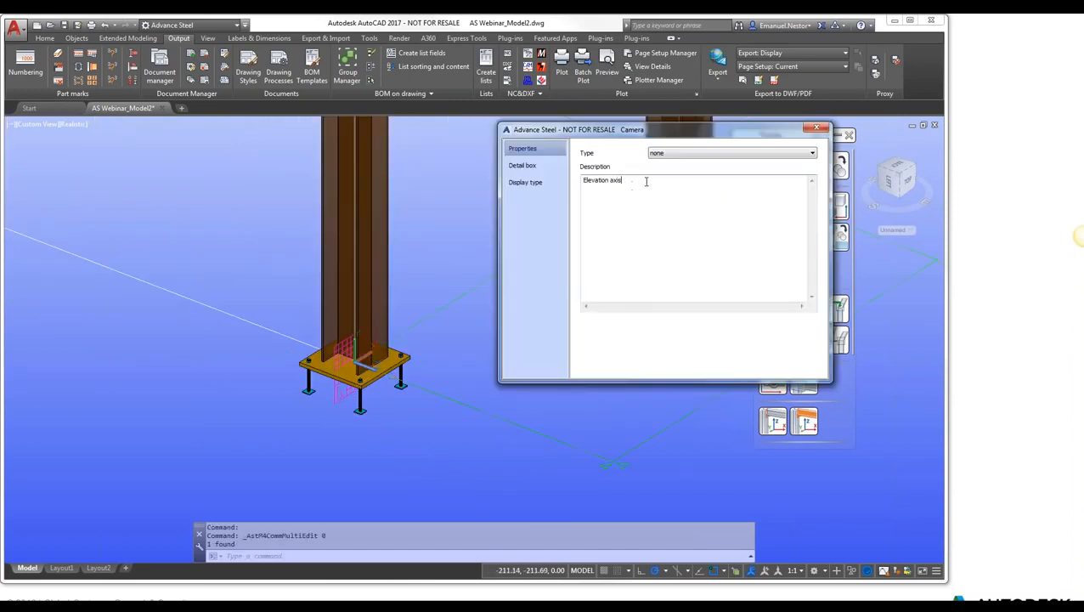
{"action": "left_click", "coordinate": [522, 165]}
{"action": "left_click", "coordinate": [587, 159]}
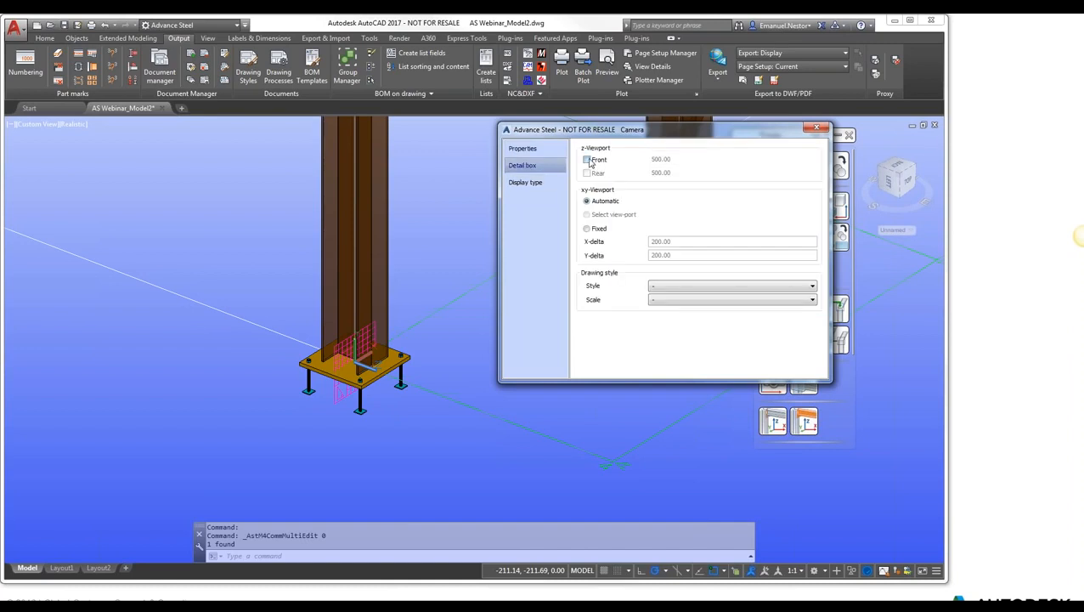
{"action": "scroll", "coordinate": [210, 371], "scroll_direction": "down", "scroll_amount": 5}
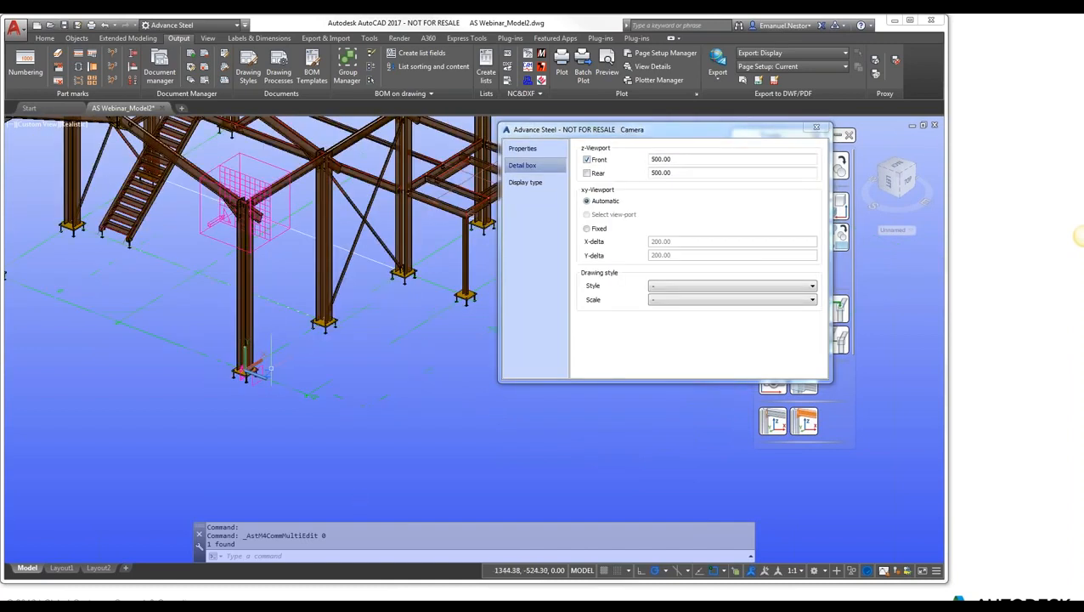
{"action": "left_click", "coordinate": [598, 173]}
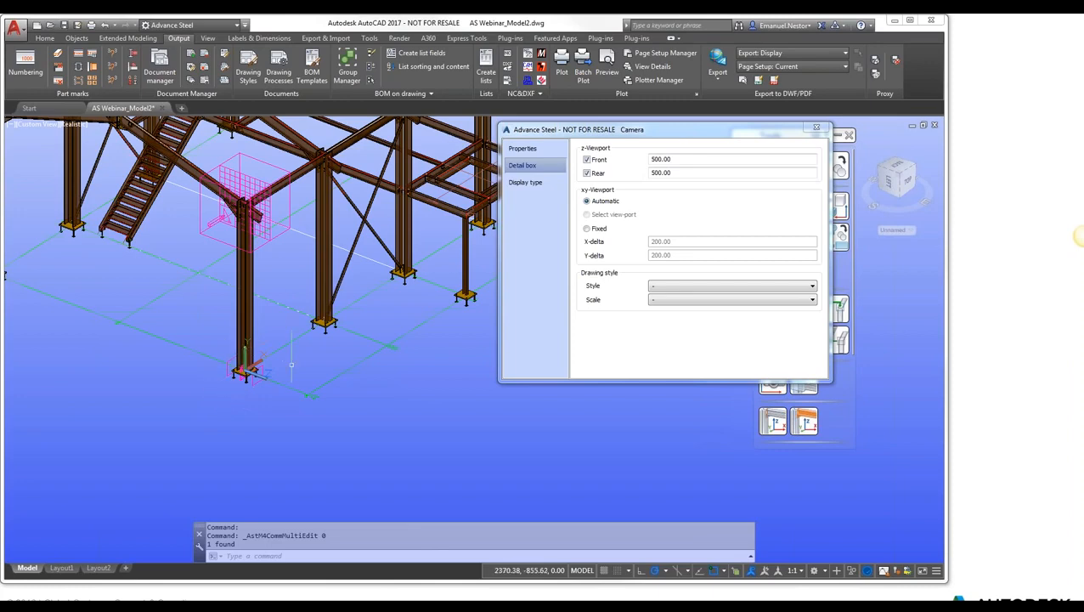
{"action": "scroll", "coordinate": [259, 367], "scroll_direction": "down", "scroll_amount": 2}
{"action": "scroll", "coordinate": [259, 374], "scroll_direction": "up", "scroll_amount": 3}
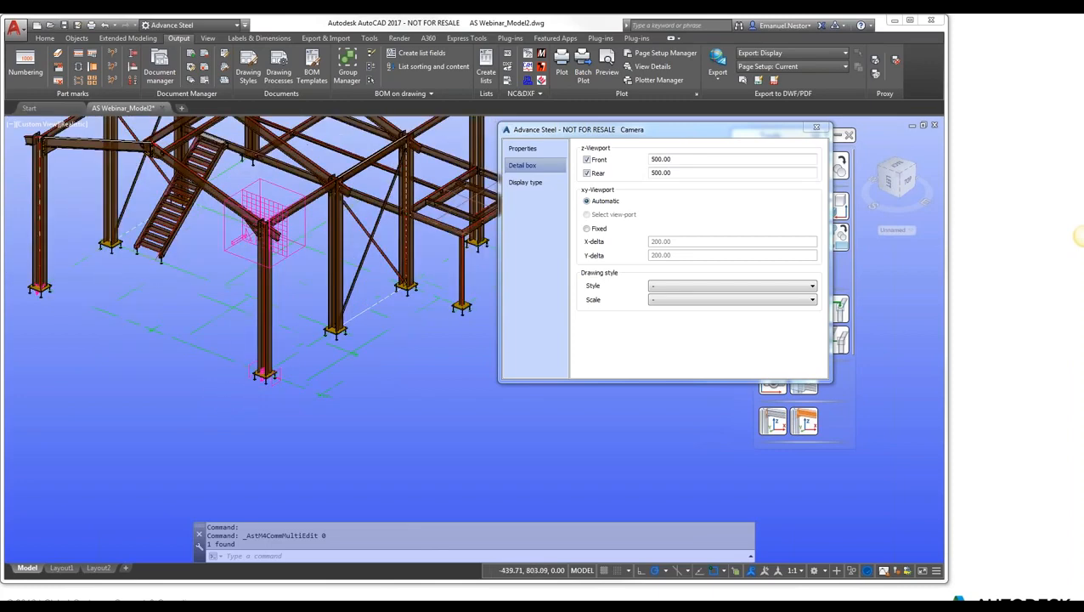
{"action": "scroll", "coordinate": [255, 382], "scroll_direction": "down", "scroll_amount": 3}
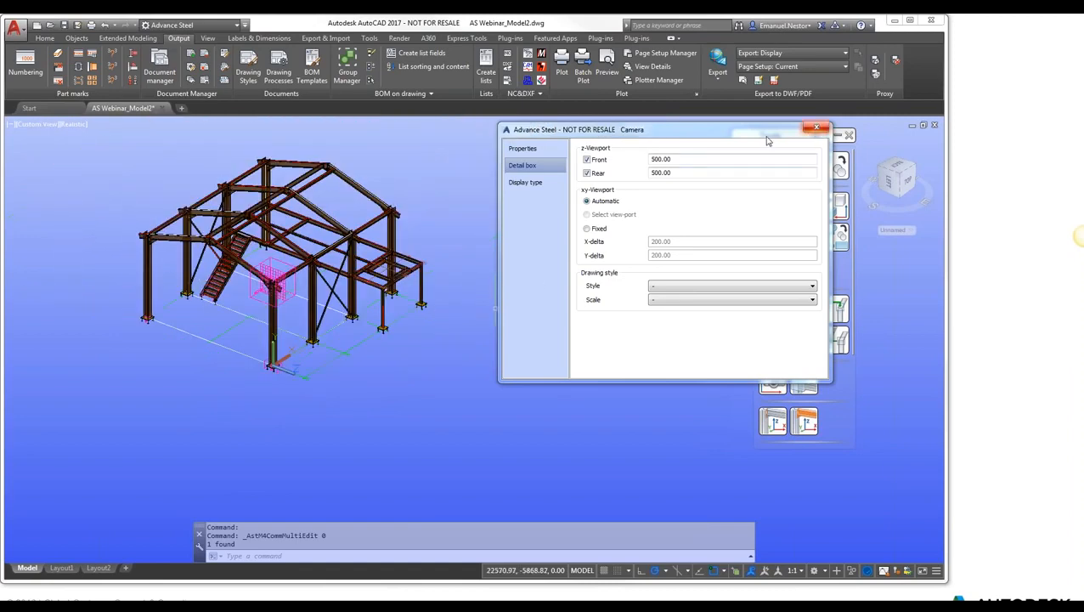
{"action": "left_click", "coordinate": [817, 127]}
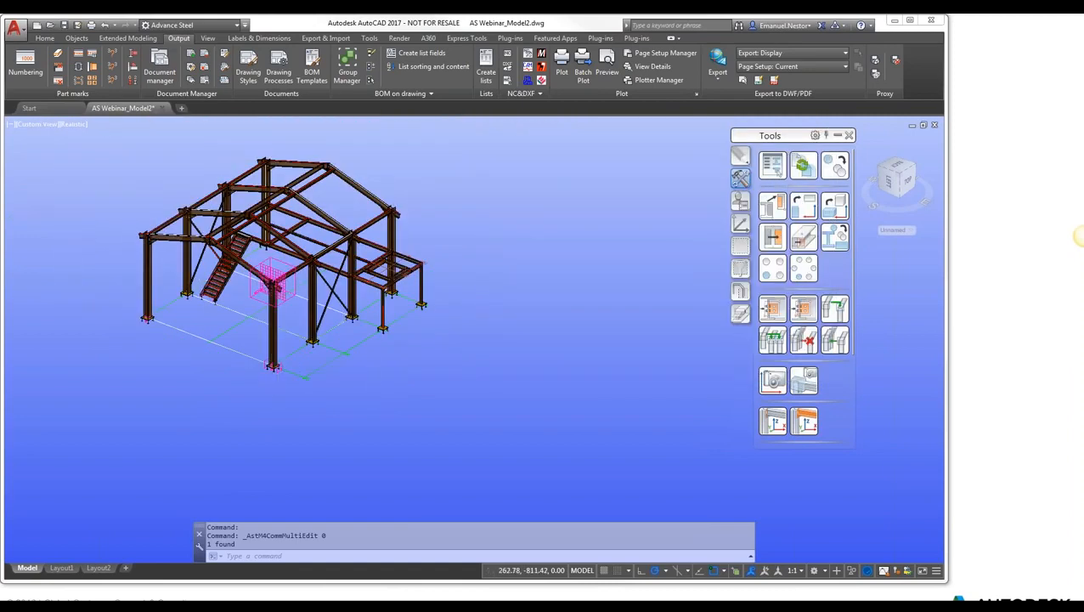
Step: Run the All Cameras PageFull A1 drawing process with drawing number 15 and increment 1
{"action": "scroll", "coordinate": [276, 374], "scroll_direction": "up", "scroll_amount": 4}
{"action": "middle_click_drag", "start_coordinate": [344, 369], "coordinate": [402, 438]}
{"action": "scroll", "coordinate": [402, 425], "scroll_direction": "down", "scroll_amount": 2}
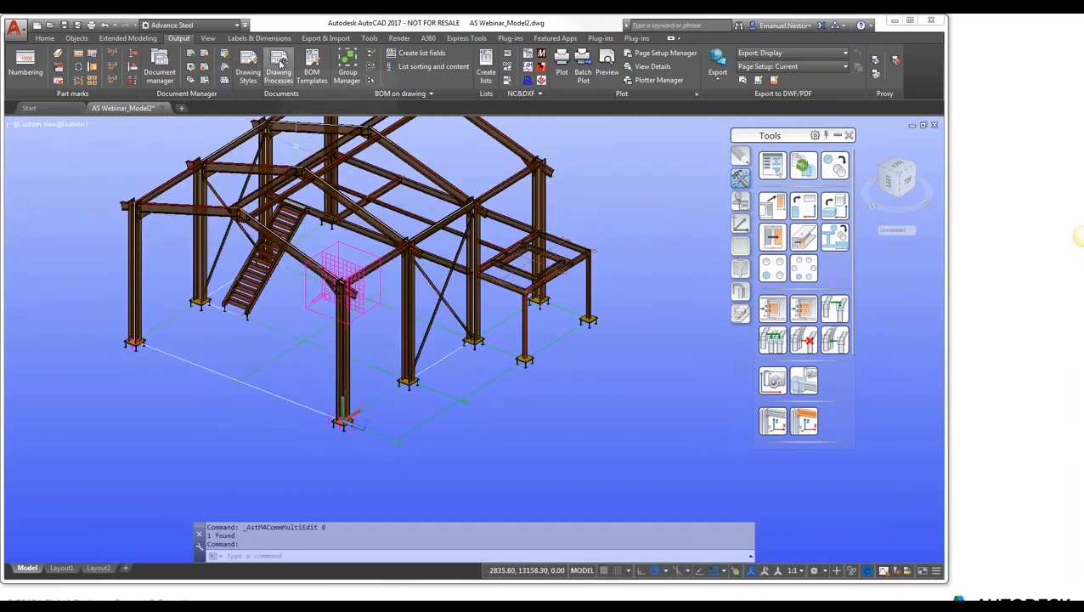
{"action": "left_click", "coordinate": [281, 63]}
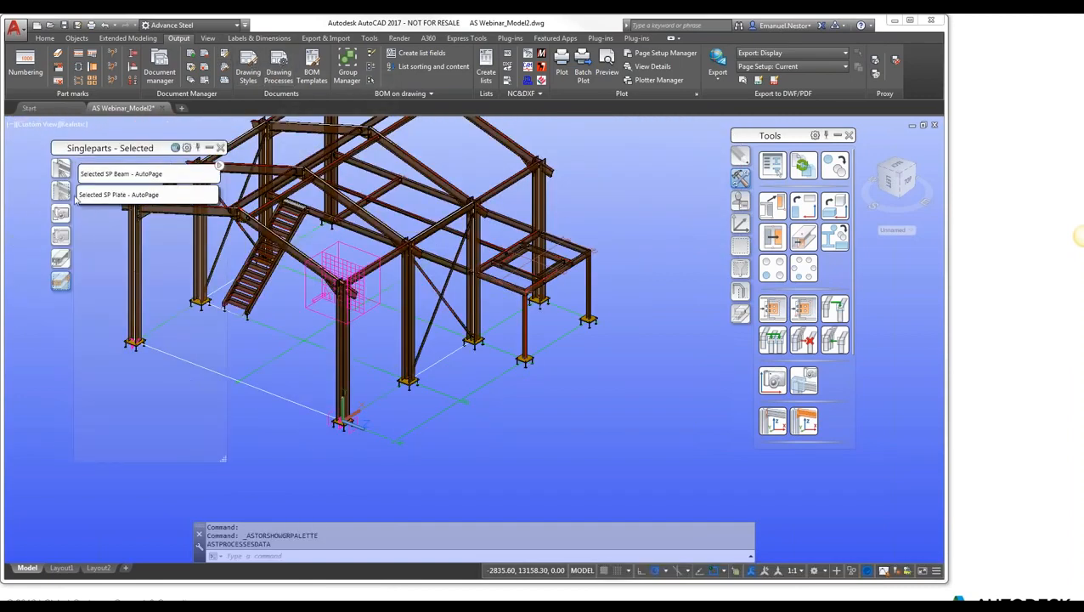
{"action": "left_click", "coordinate": [61, 170]}
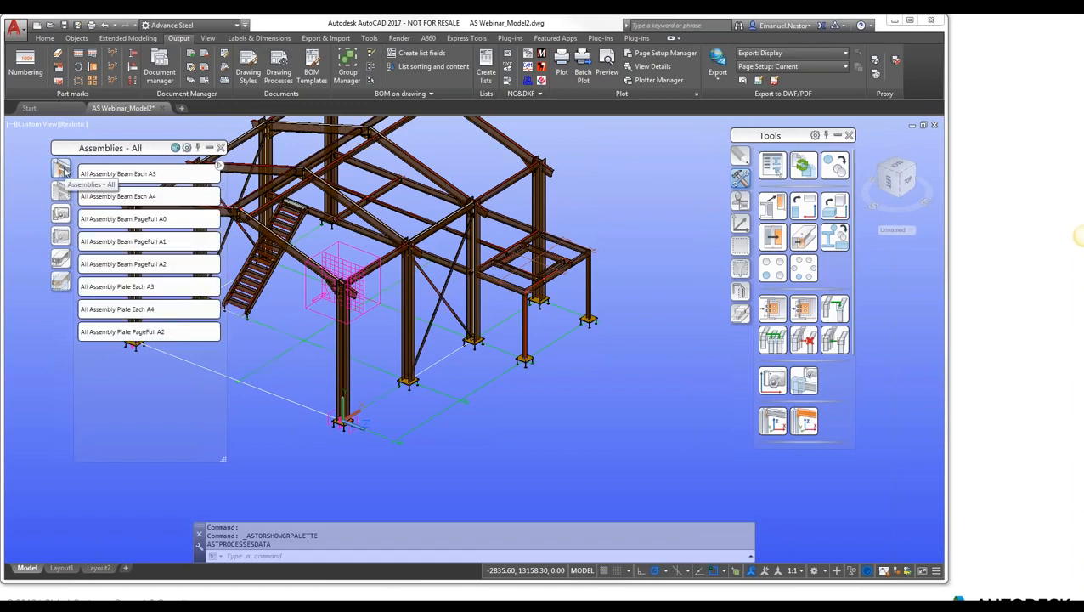
{"action": "left_click", "coordinate": [62, 216]}
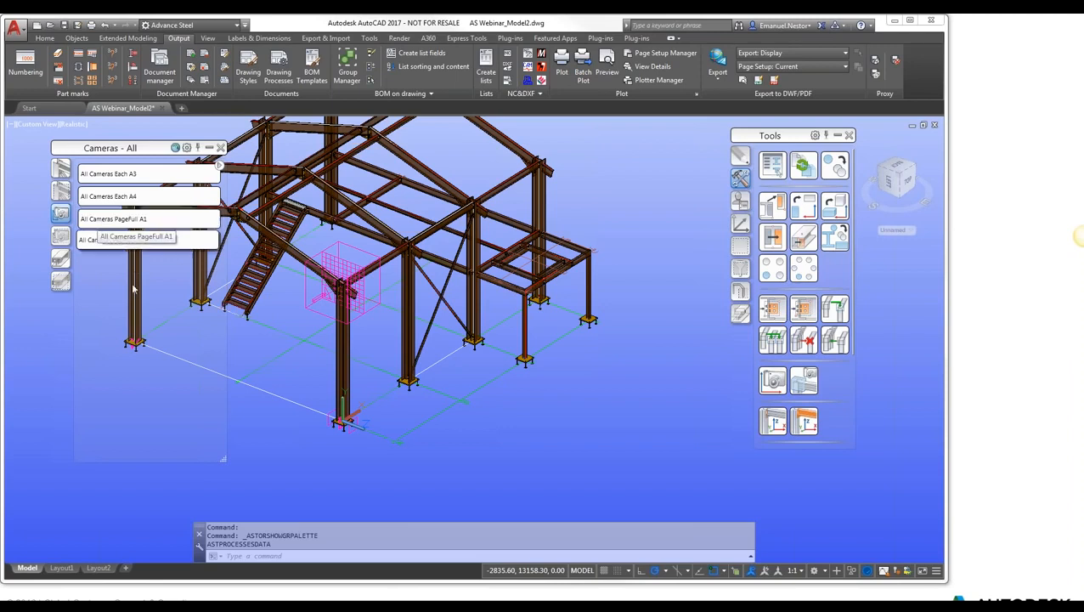
{"action": "left_click", "coordinate": [119, 219]}
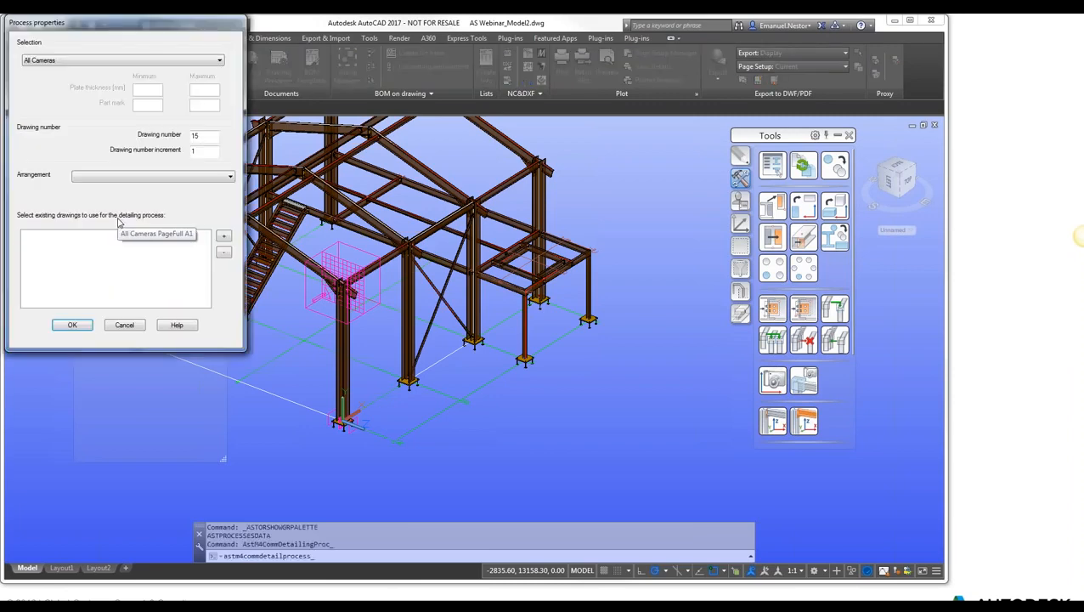
{"action": "left_click", "coordinate": [77, 324]}
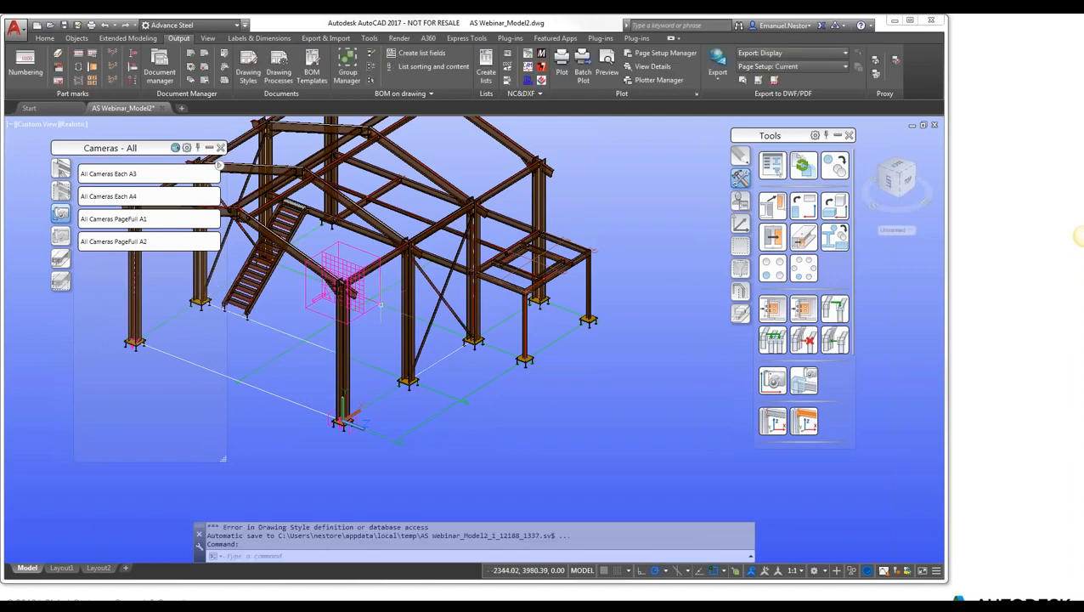
Step: Open the 015_A1-Camera.dwg drawing from the Document Manager
{"action": "middle_click_drag", "start_coordinate": [364, 288], "coordinate": [365, 287], "text": "shift"}
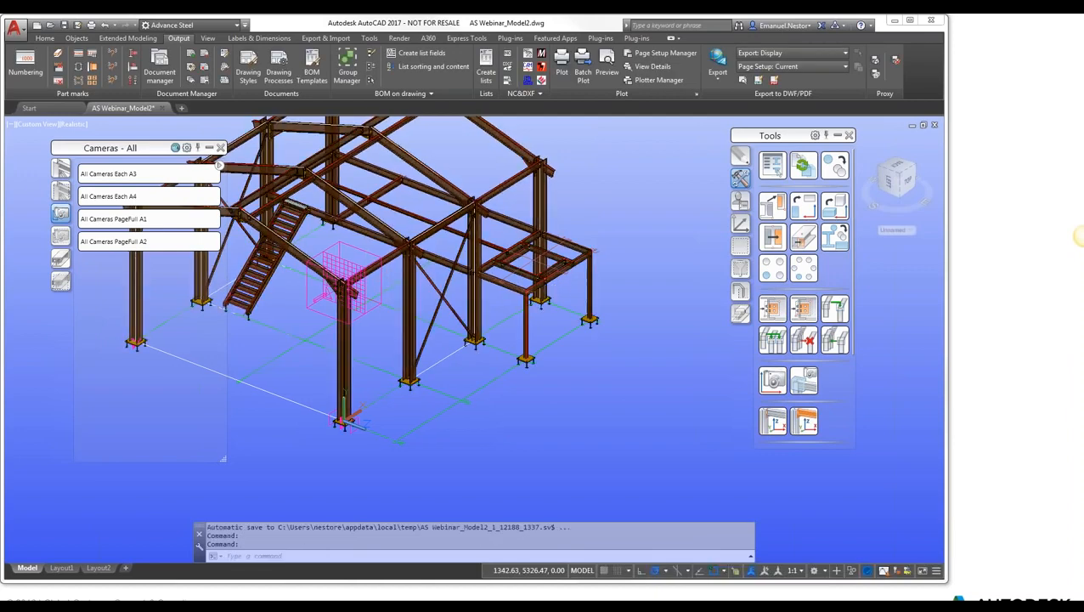
{"action": "left_click", "coordinate": [160, 65]}
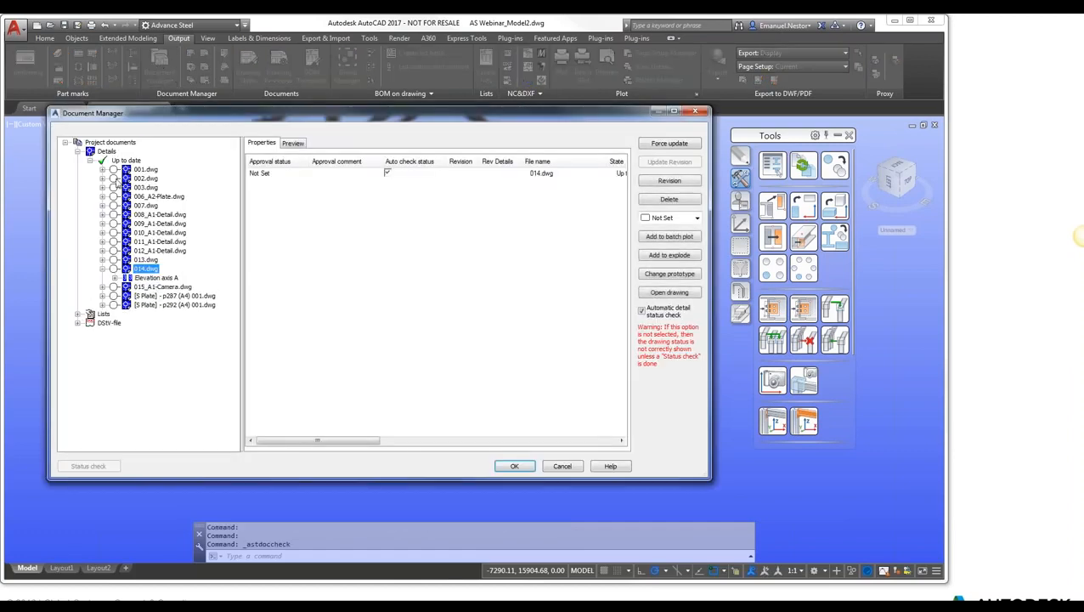
{"action": "double_click", "coordinate": [145, 287]}
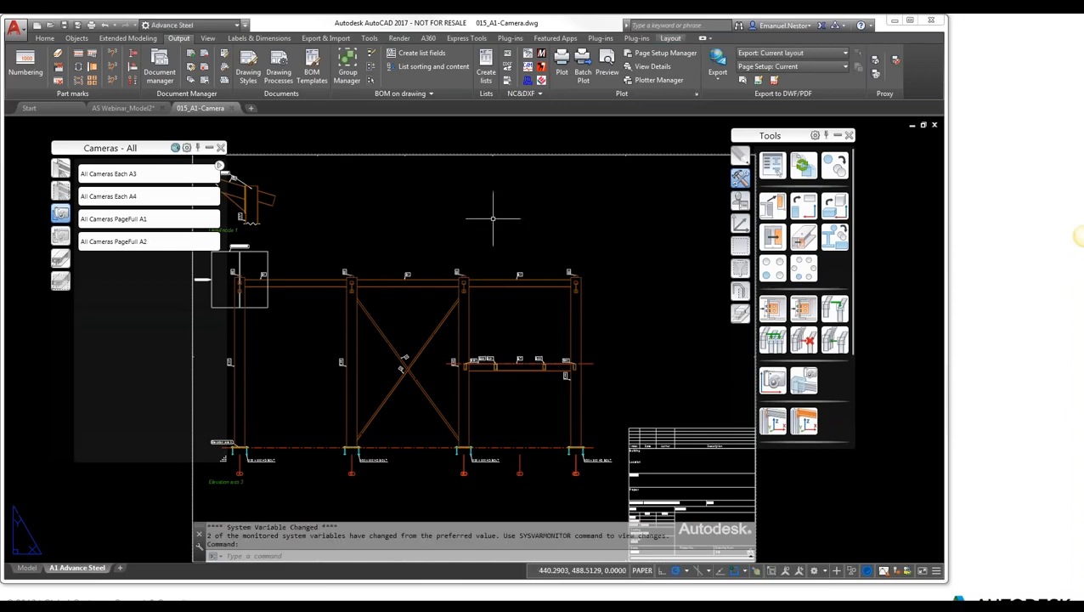
Step: Examine the detail node and elevation views on the camera drawing, and save the drawing
{"action": "scroll", "coordinate": [496, 208], "scroll_direction": "down", "scroll_amount": 5}
{"action": "scroll", "coordinate": [497, 208], "scroll_direction": "up", "scroll_amount": 6}
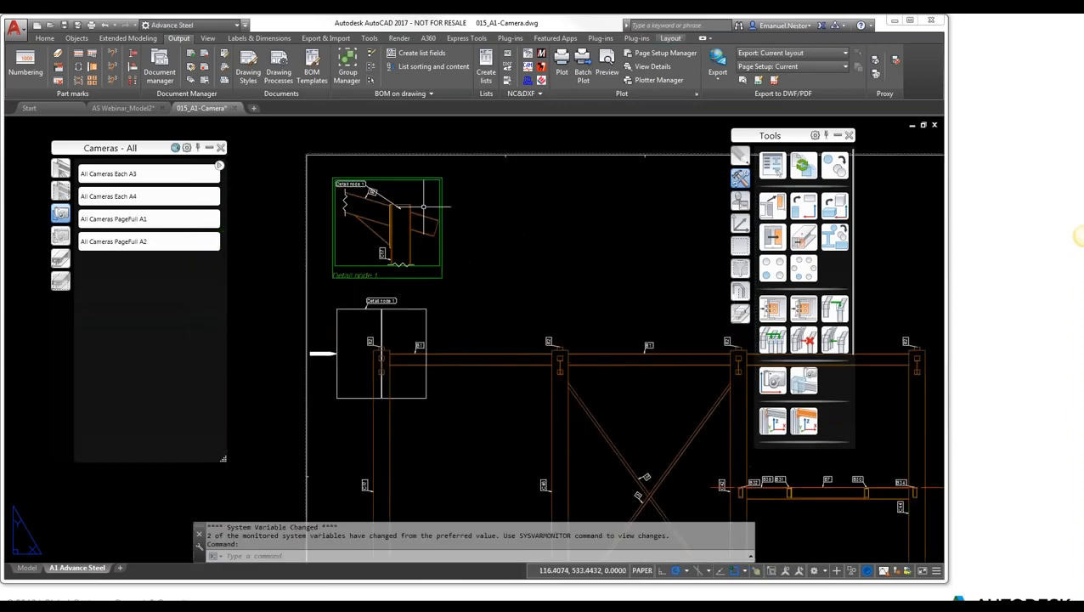
{"action": "scroll", "coordinate": [519, 272], "scroll_direction": "down", "scroll_amount": 1}
{"action": "scroll", "coordinate": [384, 180], "scroll_direction": "up", "scroll_amount": 3}
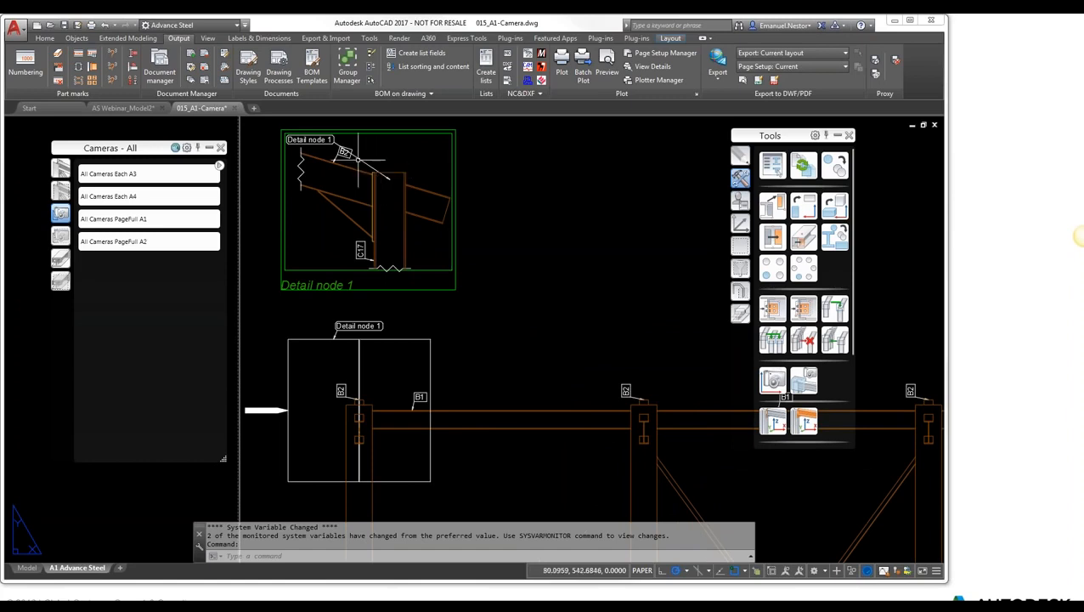
{"action": "scroll", "coordinate": [436, 345], "scroll_direction": "down", "scroll_amount": 2}
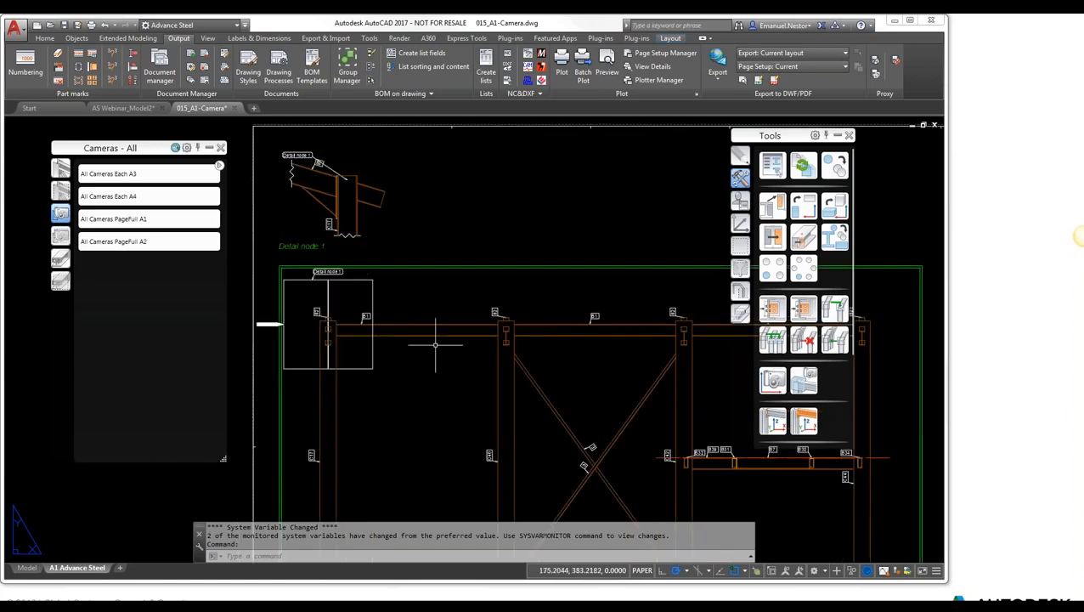
{"action": "middle_click_drag", "start_coordinate": [433, 340], "coordinate": [385, 199]}
{"action": "scroll", "coordinate": [399, 295], "scroll_direction": "down", "scroll_amount": 2}
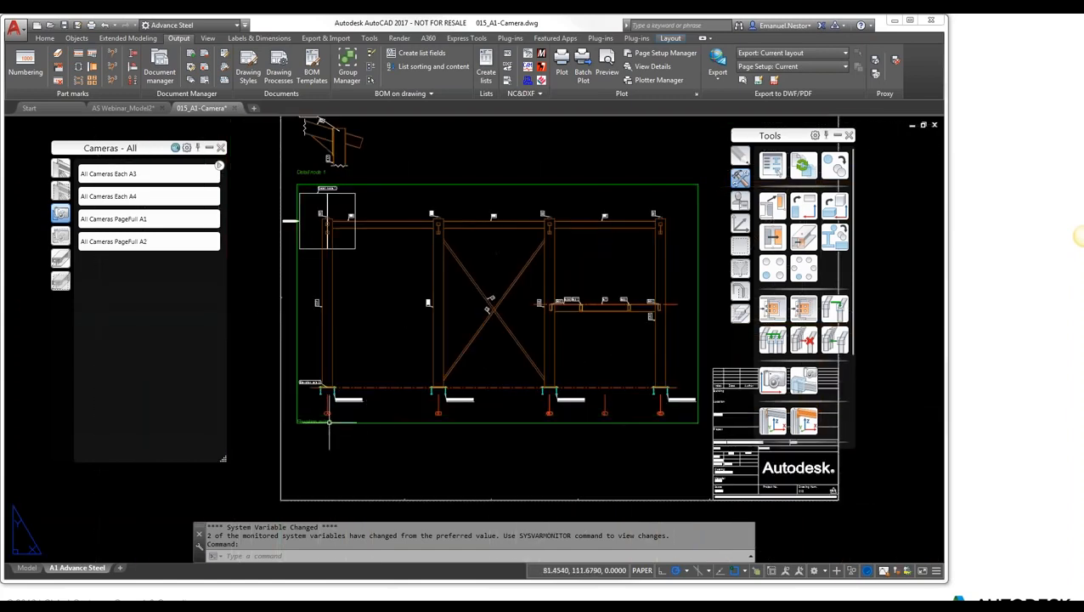
{"action": "scroll", "coordinate": [334, 425], "scroll_direction": "up", "scroll_amount": 2}
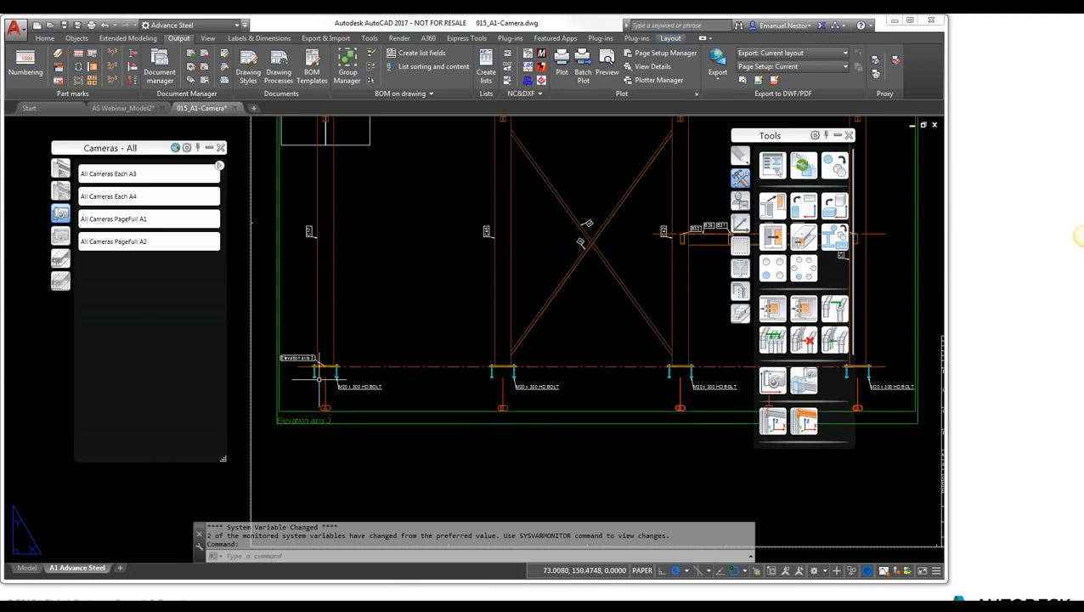
{"action": "scroll", "coordinate": [450, 333], "scroll_direction": "down", "scroll_amount": 2}
{"action": "middle_click_drag", "start_coordinate": [542, 324], "coordinate": [475, 329]}
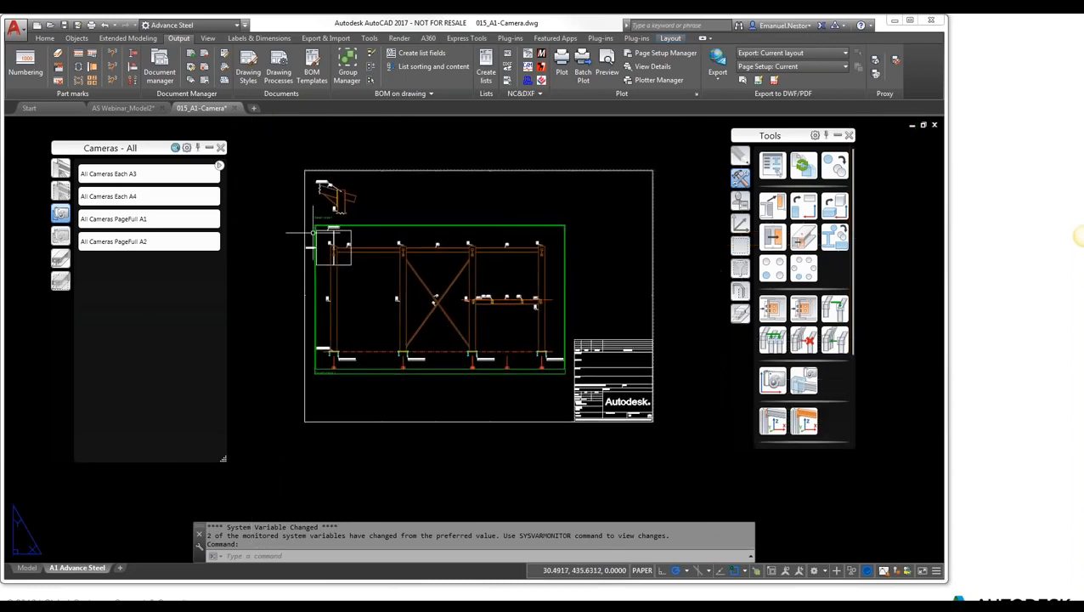
{"action": "key", "text": "ctrl+s"}
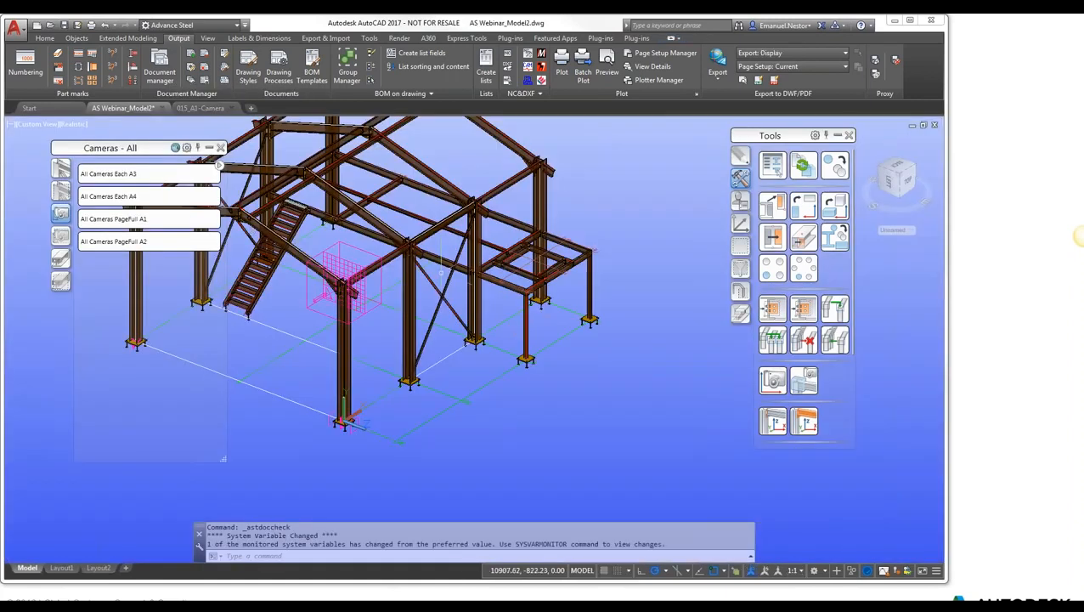
Step: Preview drawings 014.dwg and 013.dwg in the model's Document Manager
{"action": "left_click", "coordinate": [161, 64]}
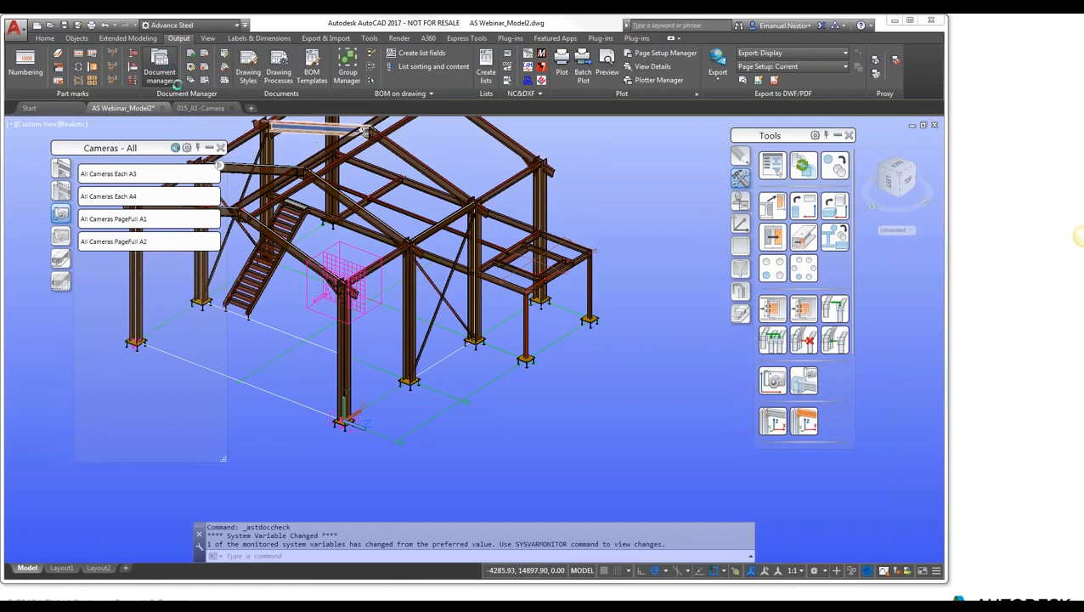
{"action": "left_click", "coordinate": [145, 259]}
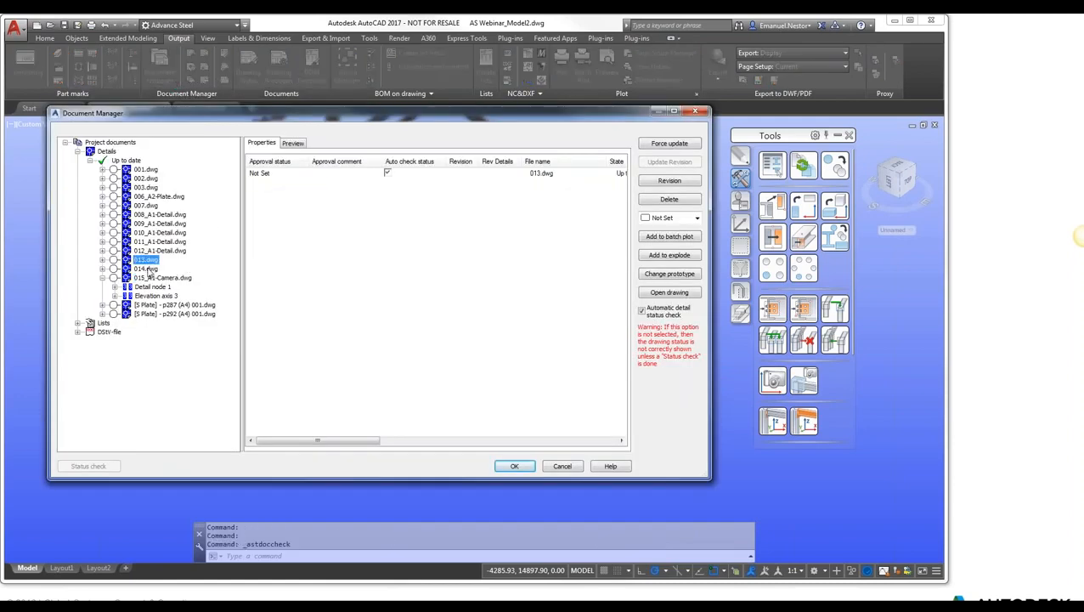
{"action": "left_click", "coordinate": [146, 268]}
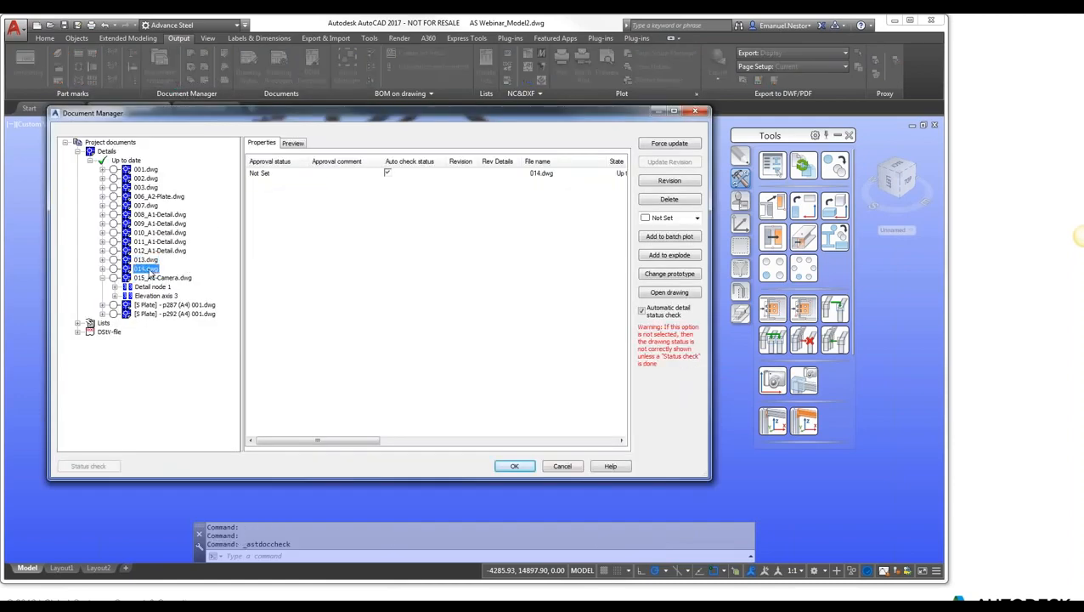
{"action": "left_click", "coordinate": [293, 143]}
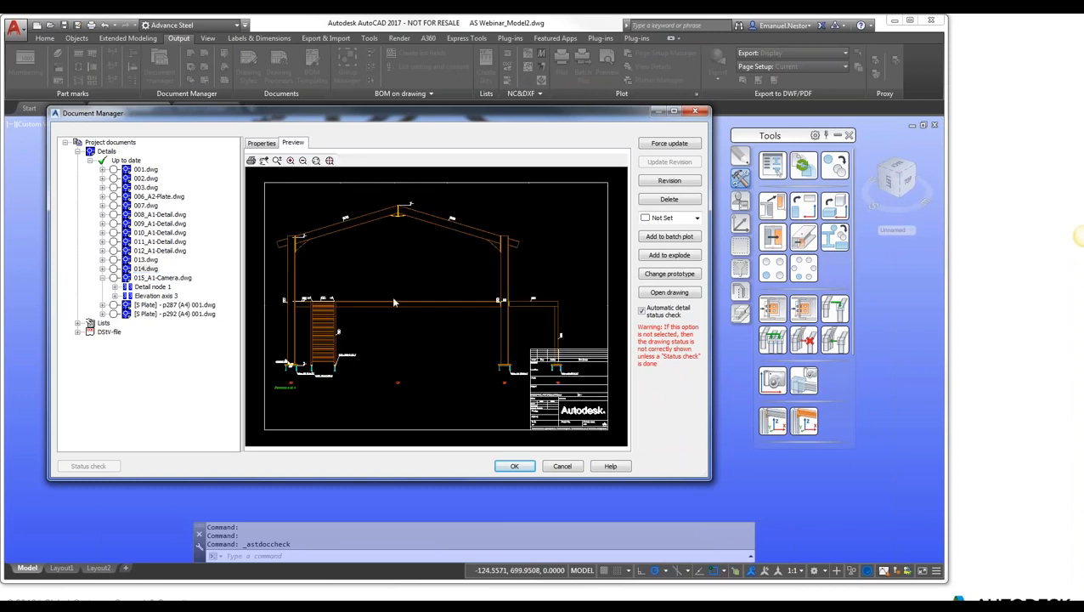
{"action": "left_click", "coordinate": [146, 260]}
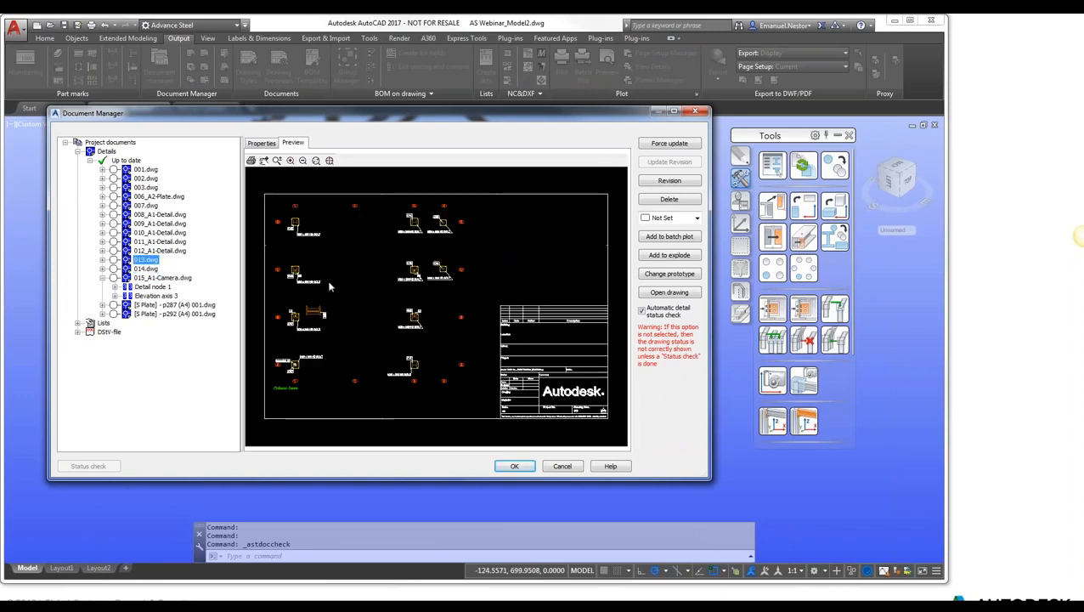
{"action": "left_click", "coordinate": [262, 143]}
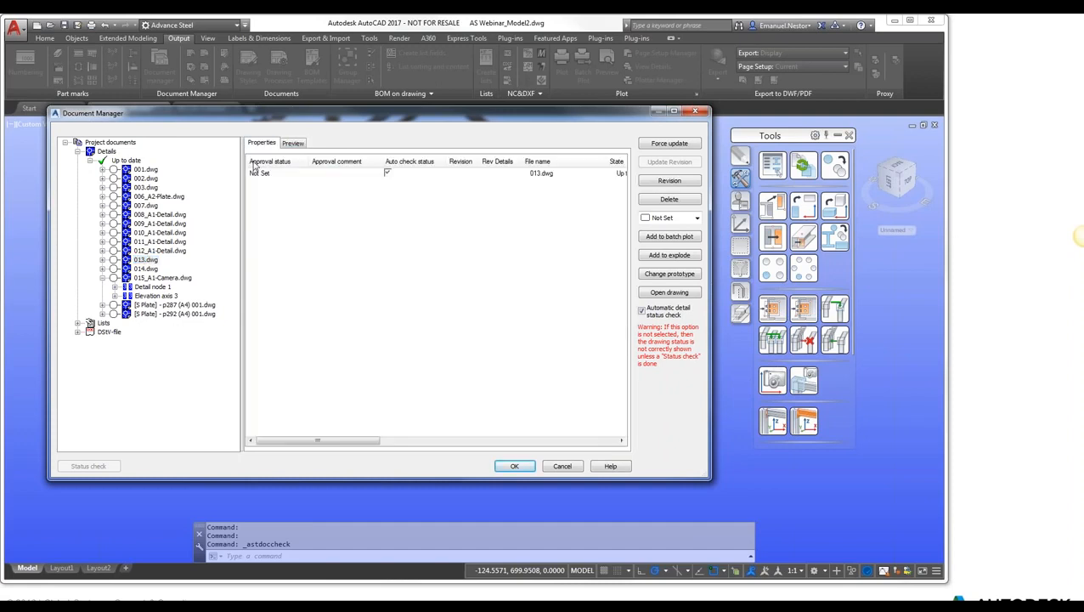
Step: Open 013.dwg from the Document Manager and compare its sheet with the 015_A1-Camera drawing
{"action": "left_click", "coordinate": [144, 260]}
{"action": "double_click", "coordinate": [142, 258]}
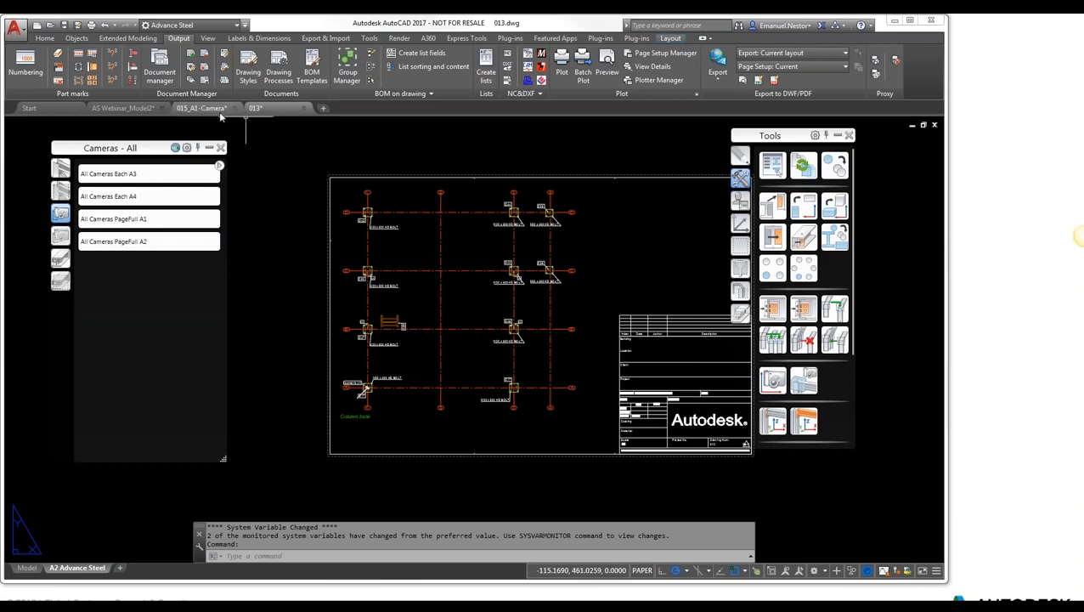
{"action": "mouse_move", "coordinate": [214, 112]}
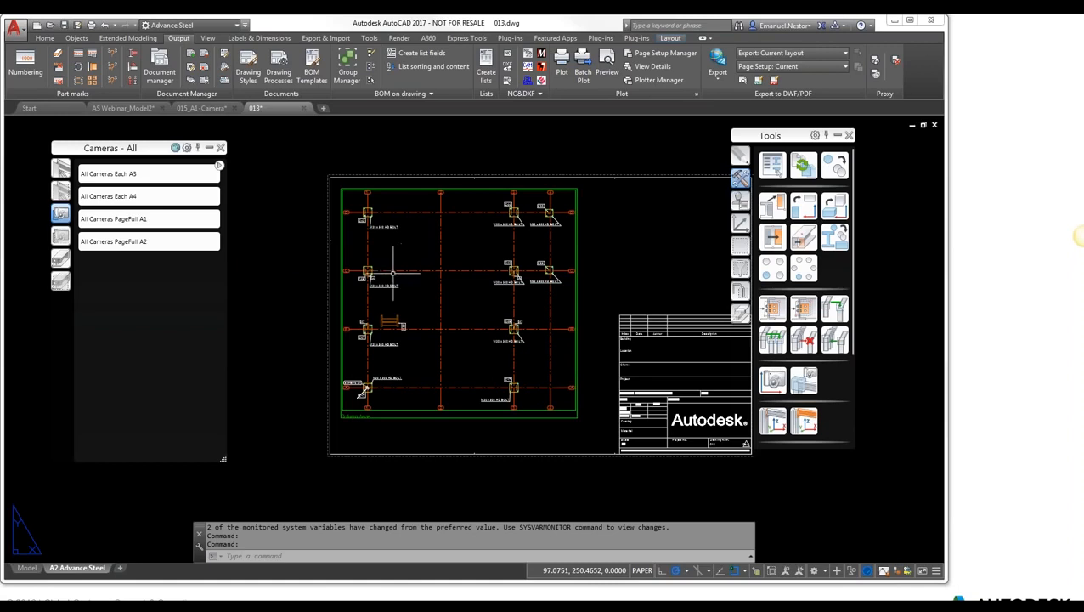
{"action": "left_click", "coordinate": [214, 110]}
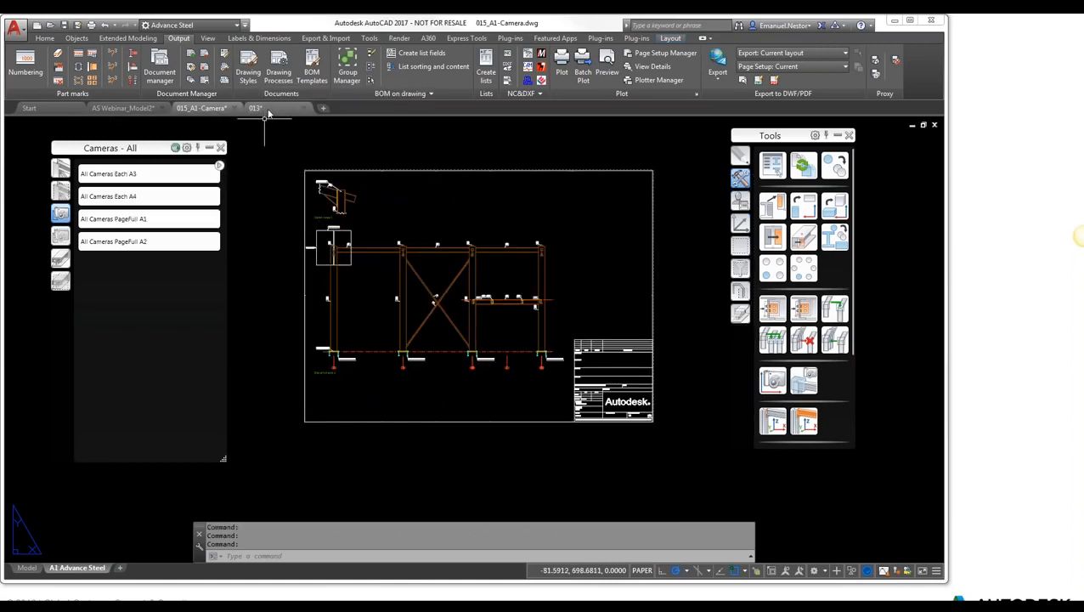
{"action": "mouse_move", "coordinate": [267, 107]}
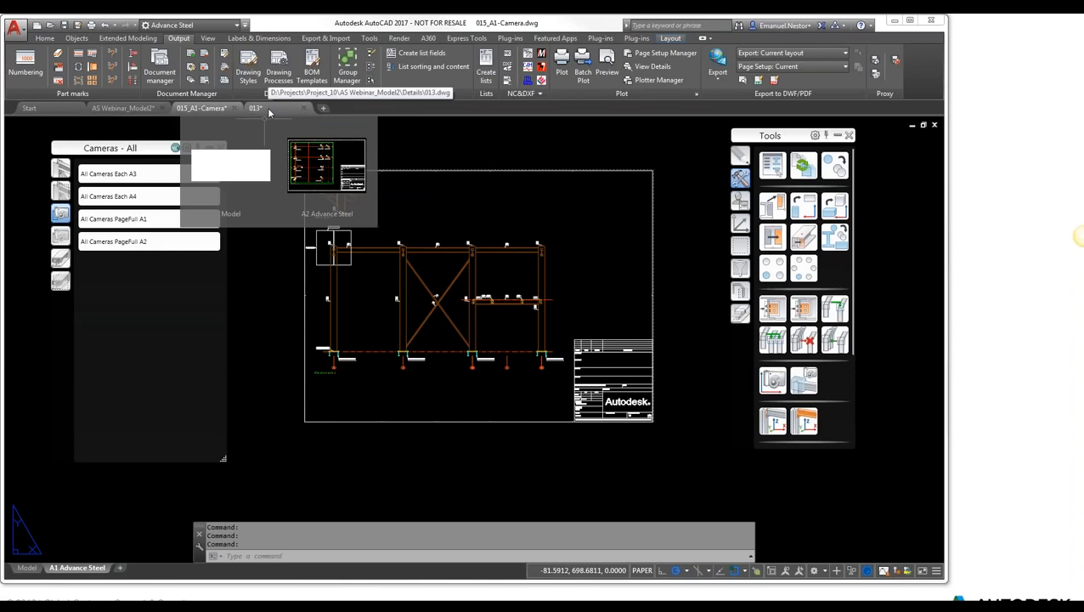
Step: Return to the AS Webinar_Model2 model and examine the connection camera's detail box
{"action": "left_click", "coordinate": [142, 109]}
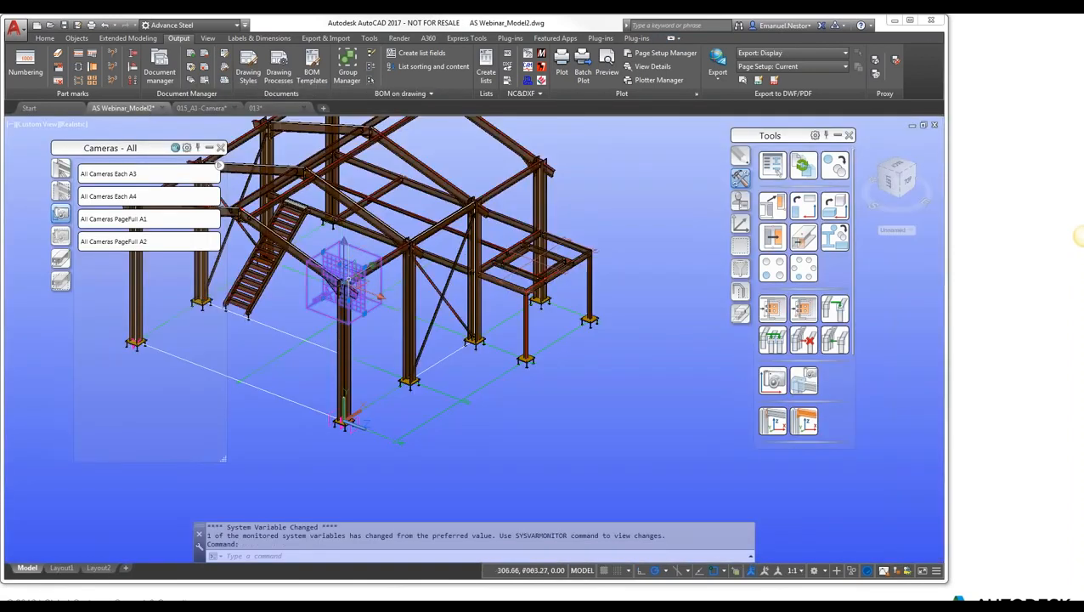
{"action": "scroll", "coordinate": [347, 281], "scroll_direction": "up", "scroll_amount": 1}
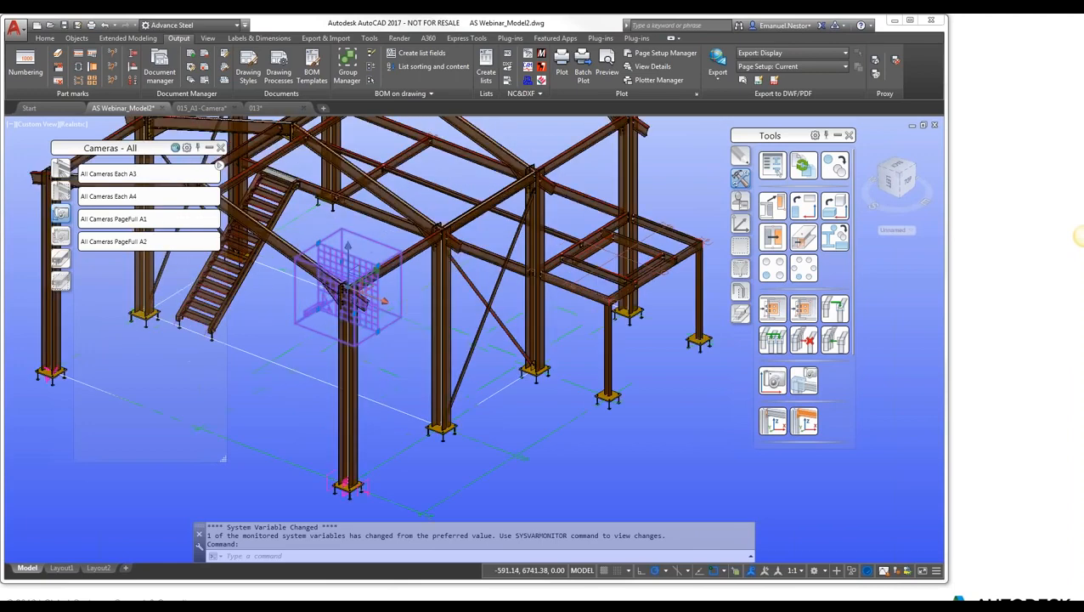
{"action": "scroll", "coordinate": [348, 284], "scroll_direction": "up", "scroll_amount": 1}
{"action": "middle_click_drag", "start_coordinate": [349, 285], "coordinate": [561, 323]}
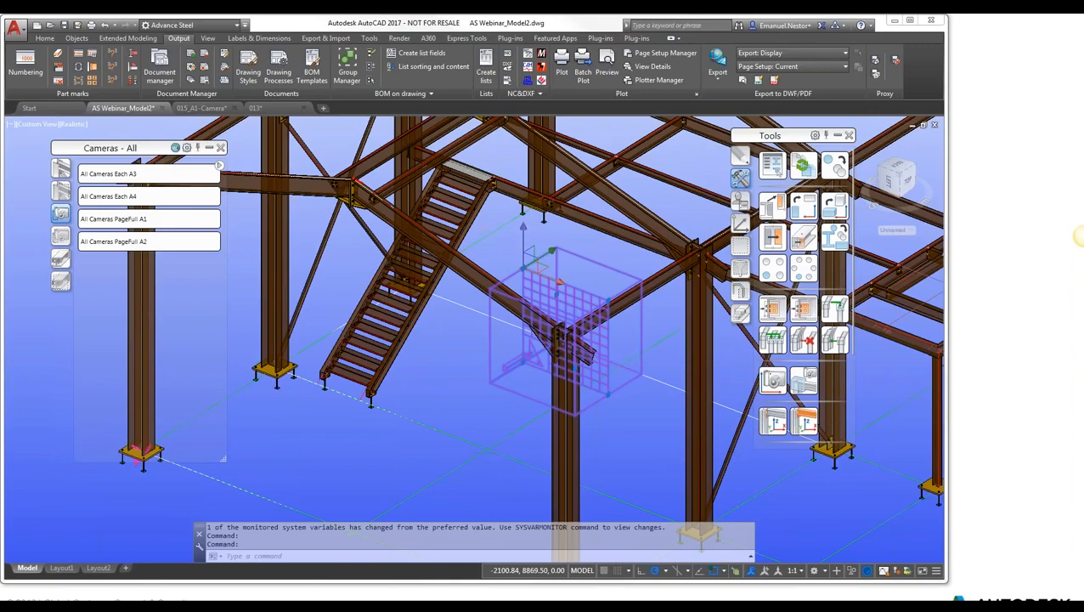
{"action": "scroll", "coordinate": [476, 255], "scroll_direction": "down", "scroll_amount": 2}
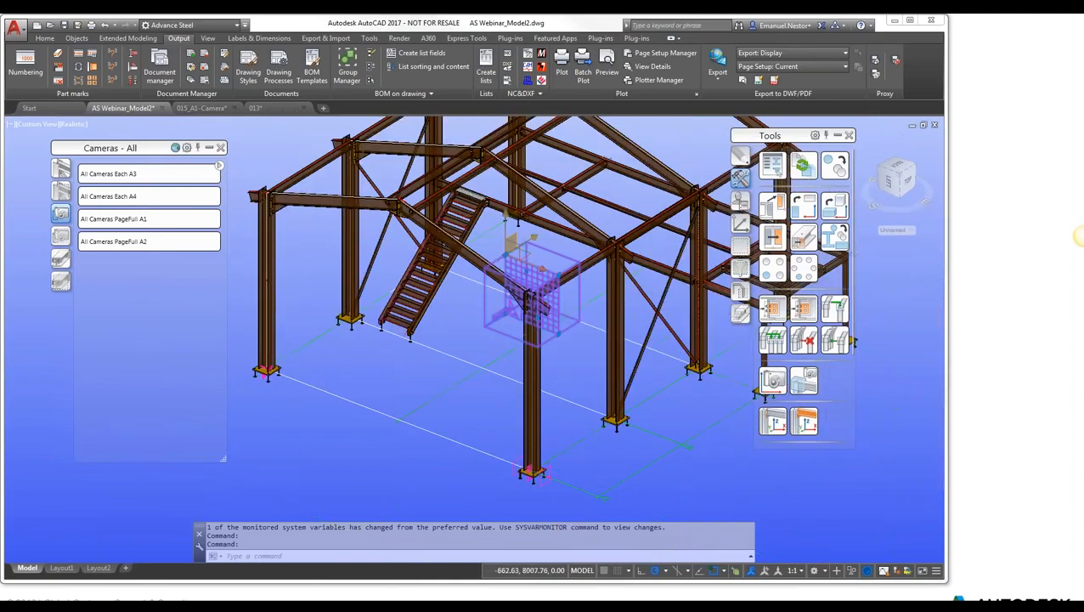
{"action": "scroll", "coordinate": [512, 250], "scroll_direction": "up", "scroll_amount": 1}
{"action": "scroll", "coordinate": [512, 252], "scroll_direction": "up", "scroll_amount": 1}
{"action": "left_click", "coordinate": [501, 261]}
{"action": "scroll", "coordinate": [502, 266], "scroll_direction": "down", "scroll_amount": 3}
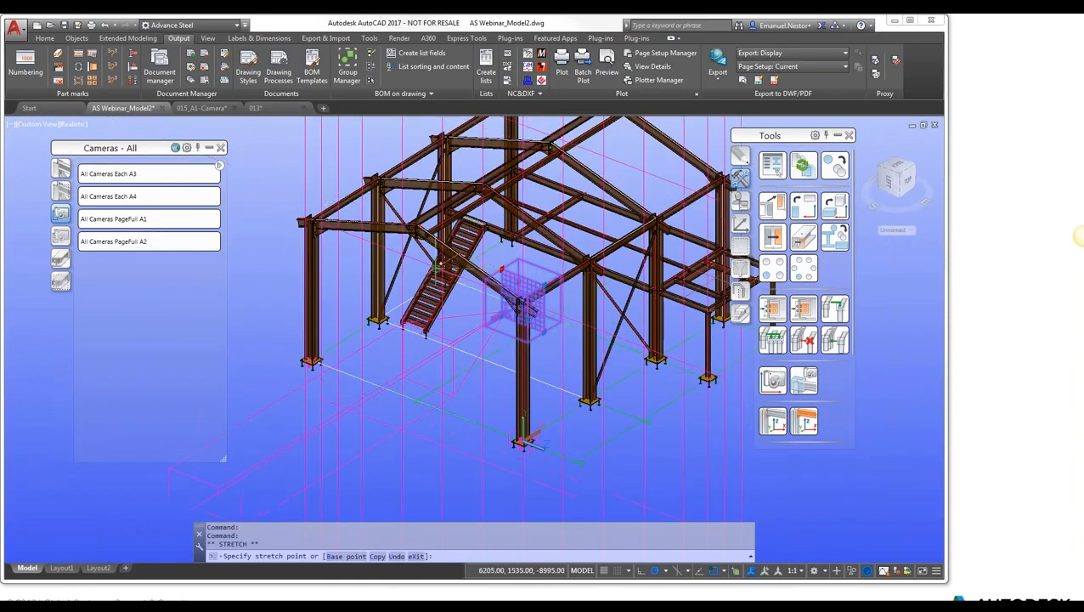
{"action": "key", "text": "Escape"}
Step: Set the Detail node 1 camera's fixed detail box to an X-delta of 20000
{"action": "scroll", "coordinate": [504, 279], "scroll_direction": "up", "scroll_amount": 3}
{"action": "left_click", "coordinate": [509, 277]}
{"action": "left_click", "coordinate": [509, 271]}
{"action": "left_click", "coordinate": [509, 272]}
{"action": "double_click", "coordinate": [509, 271]}
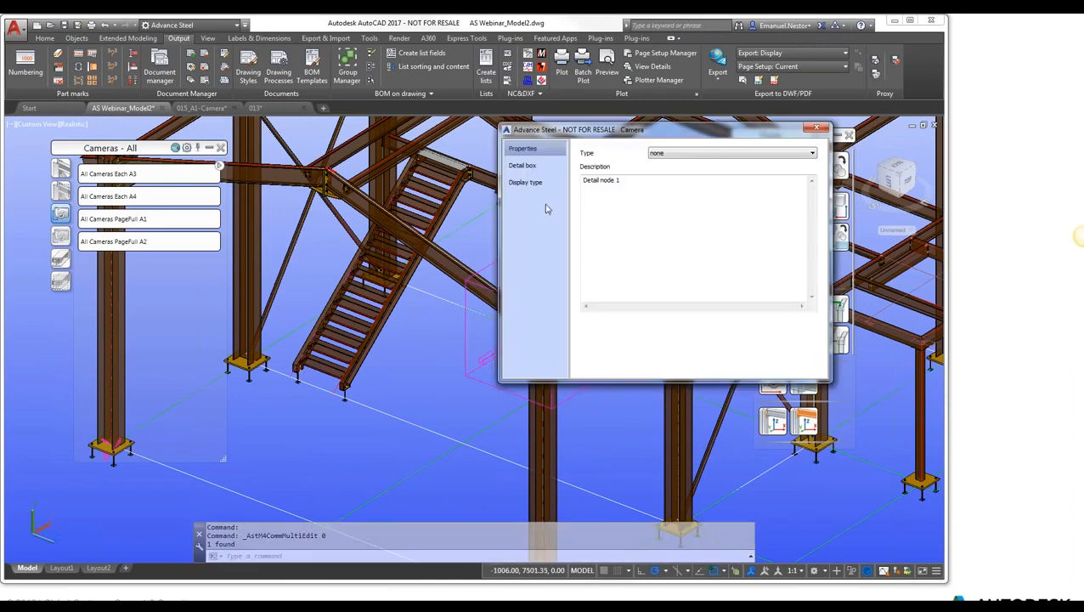
{"action": "left_click", "coordinate": [521, 165]}
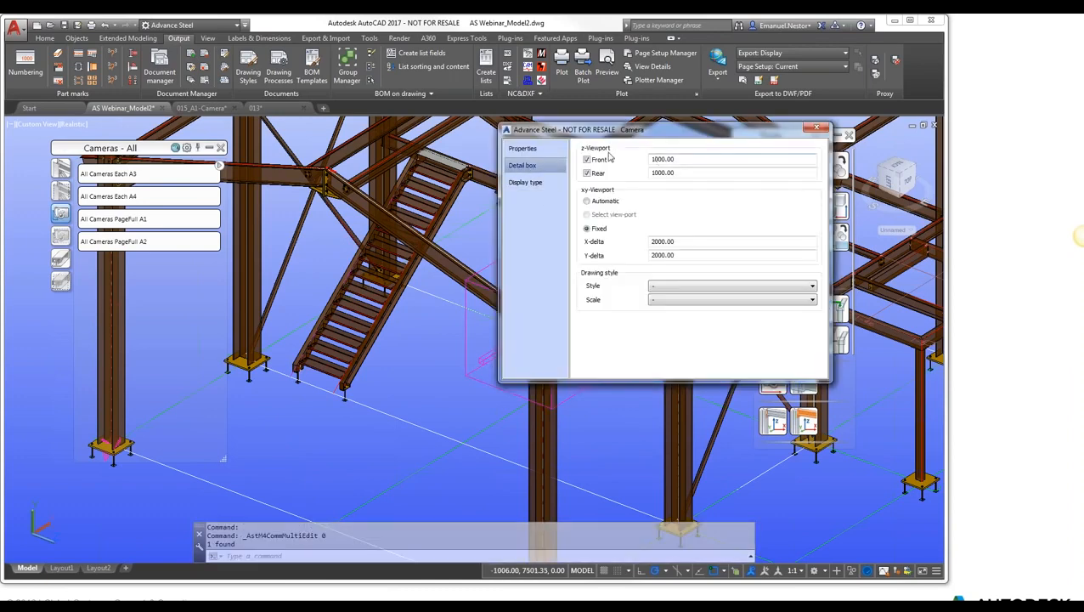
{"action": "left_click_drag", "start_coordinate": [623, 132], "coordinate": [642, 125]}
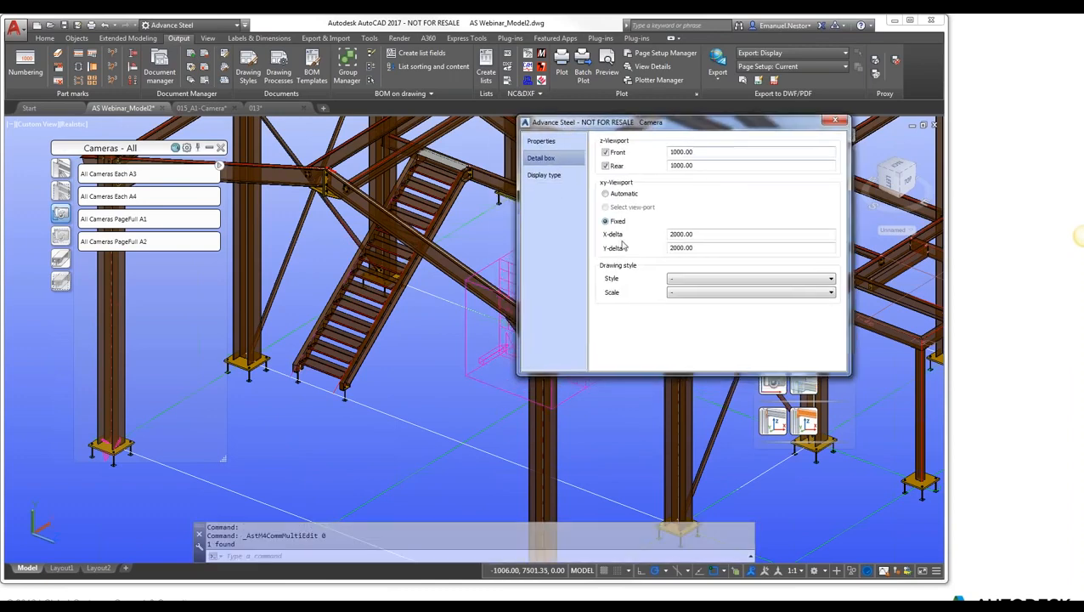
{"action": "left_click", "coordinate": [712, 235]}
{"action": "double_click", "coordinate": [712, 234]}
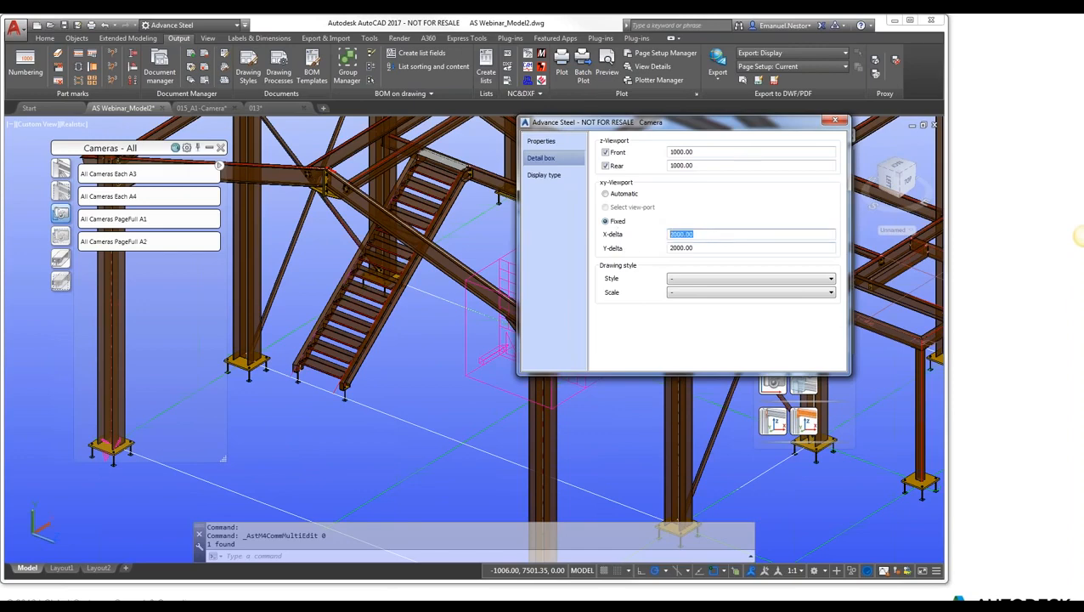
{"action": "type", "text": "200"}
{"action": "key", "text": "Tab"}
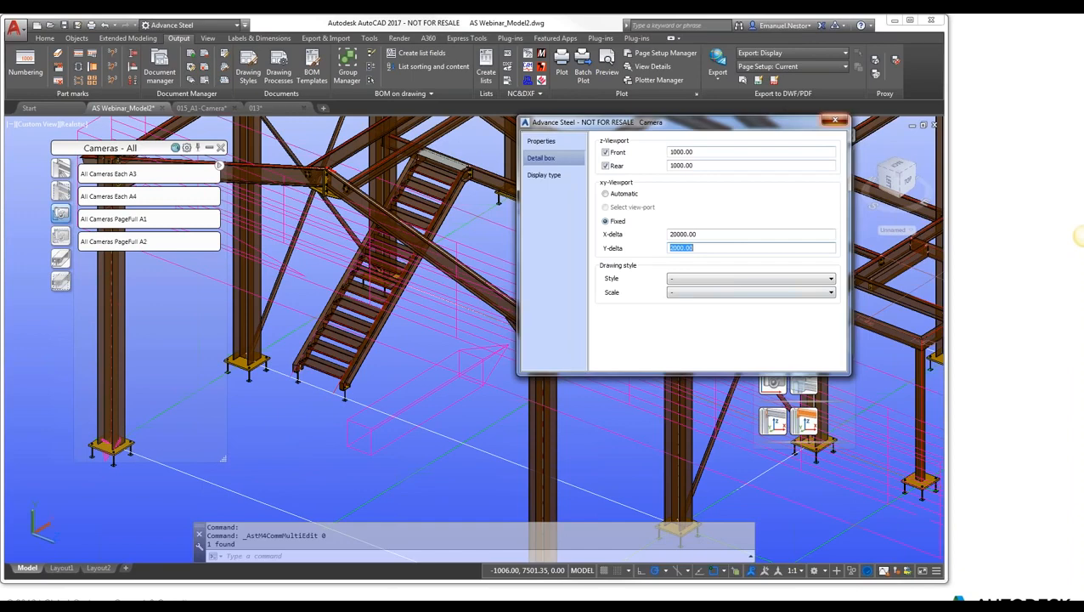
{"action": "left_click", "coordinate": [834, 122]}
Step: Move the Detail node 1 camera so its widened box spans the portal frame from column to column
{"action": "scroll", "coordinate": [659, 228], "scroll_direction": "down", "scroll_amount": 4}
{"action": "middle_click_drag", "start_coordinate": [561, 297], "coordinate": [499, 310]}
{"action": "left_click", "coordinate": [585, 293]}
{"action": "type", "text": "m"}
{"action": "key", "text": "Return"}
{"action": "left_click", "coordinate": [584, 417]}
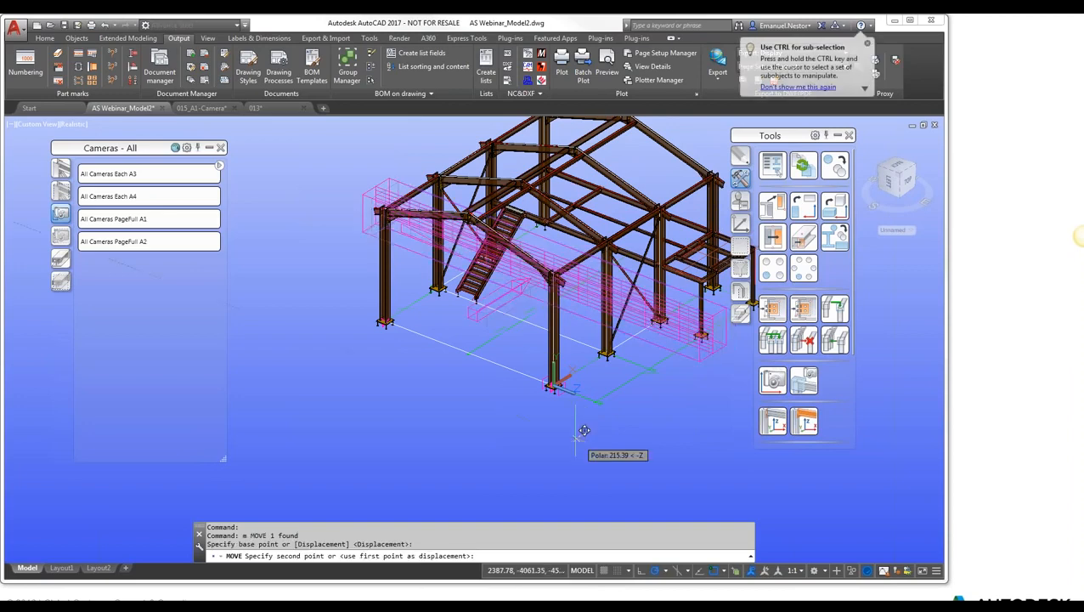
{"action": "key", "text": "Escape"}
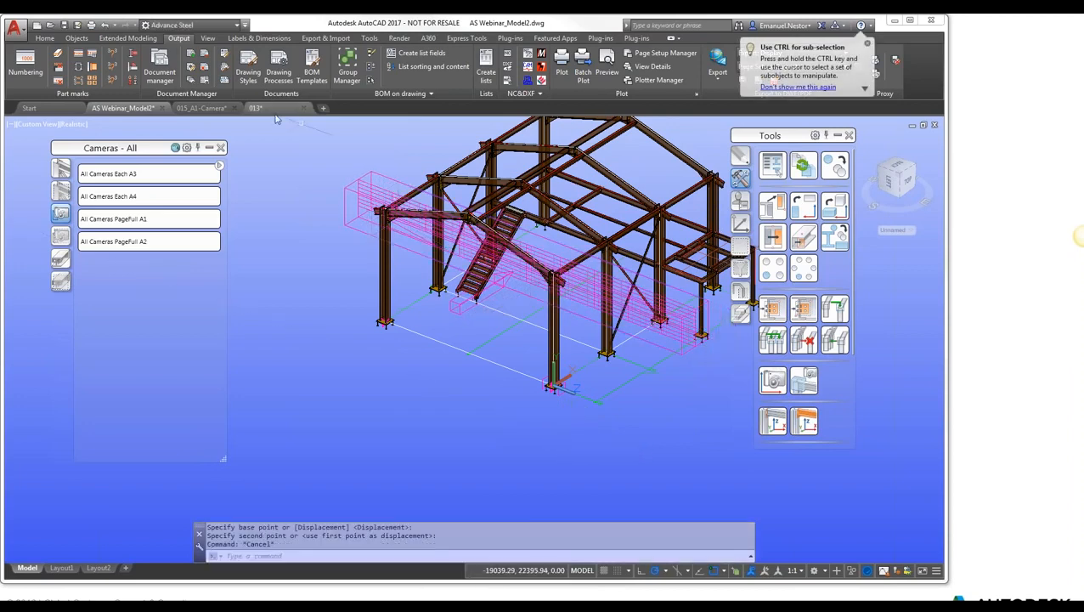
Step: Show the camera's detail on the 015_A1-Camera drawing and update the Detail node 1 view from the model
{"action": "right_click", "coordinate": [355, 184]}
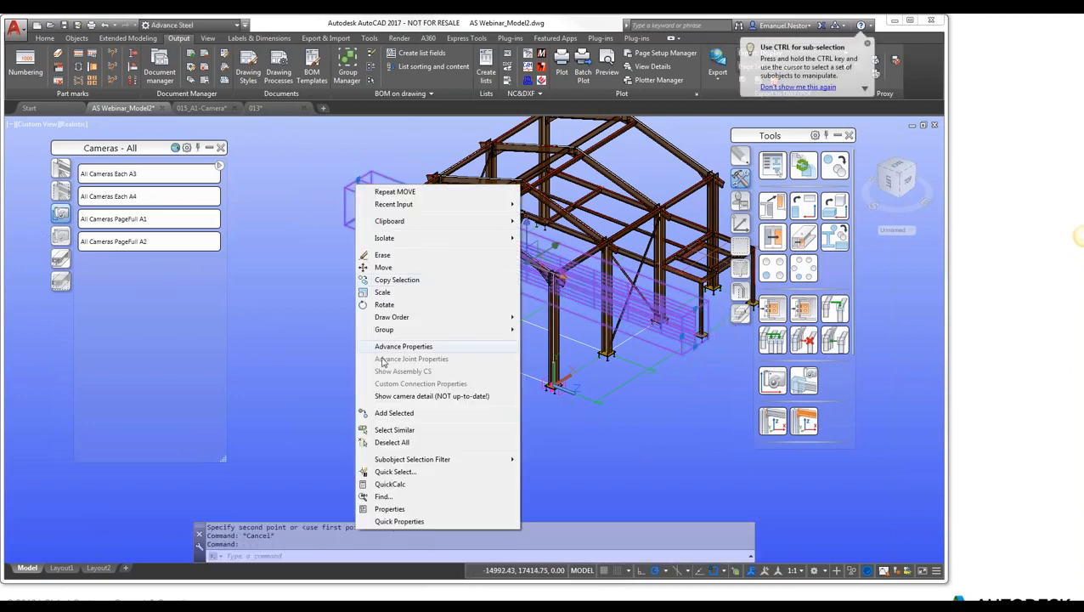
{"action": "left_click", "coordinate": [394, 396]}
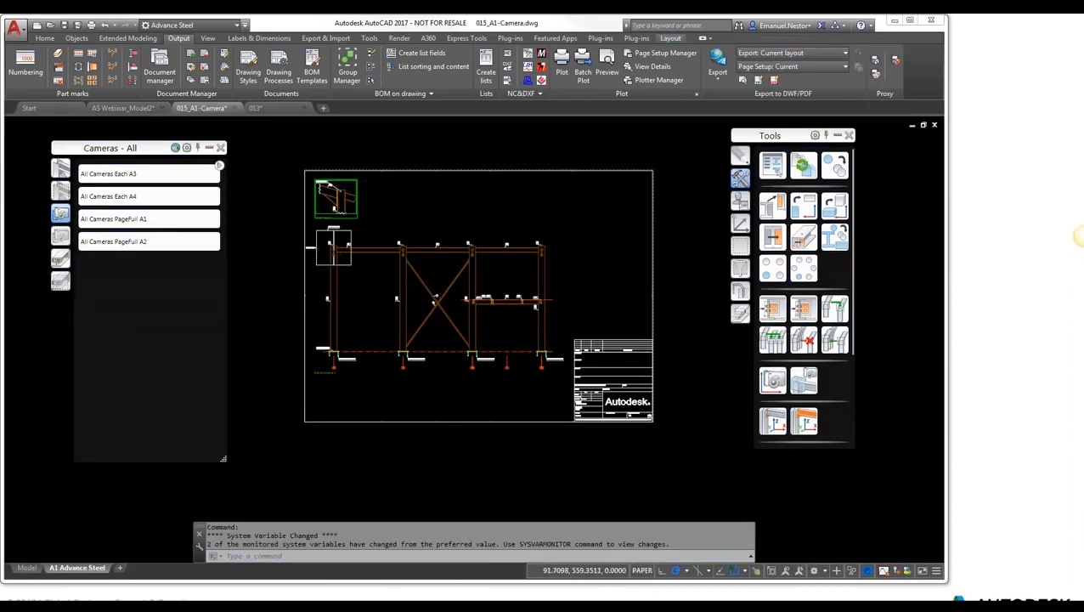
{"action": "scroll", "coordinate": [299, 181], "scroll_direction": "up", "scroll_amount": 4}
{"action": "left_click", "coordinate": [258, 39]}
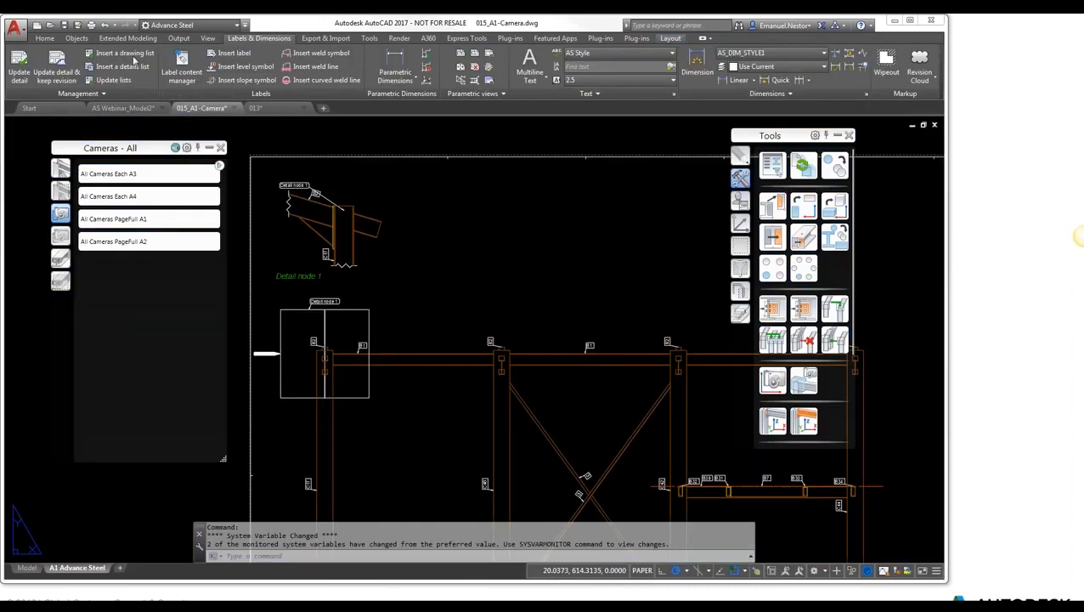
{"action": "left_click", "coordinate": [19, 59]}
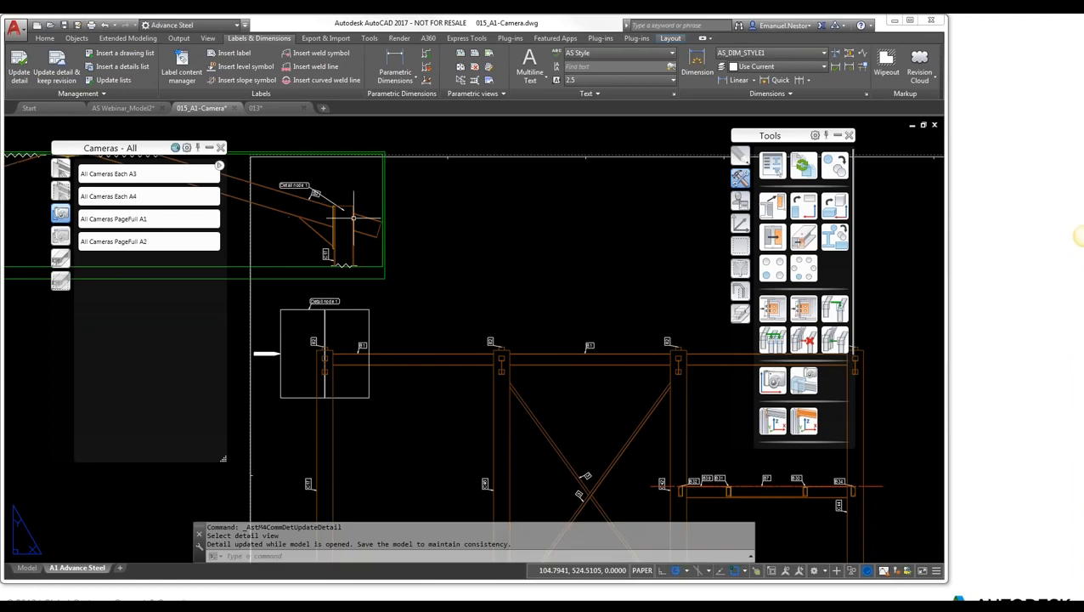
Step: Examine the updated Detail node 1 view and its extent relative to the sheet, collapsing the tool palette for a clear view
{"action": "scroll", "coordinate": [450, 213], "scroll_direction": "down", "scroll_amount": 5}
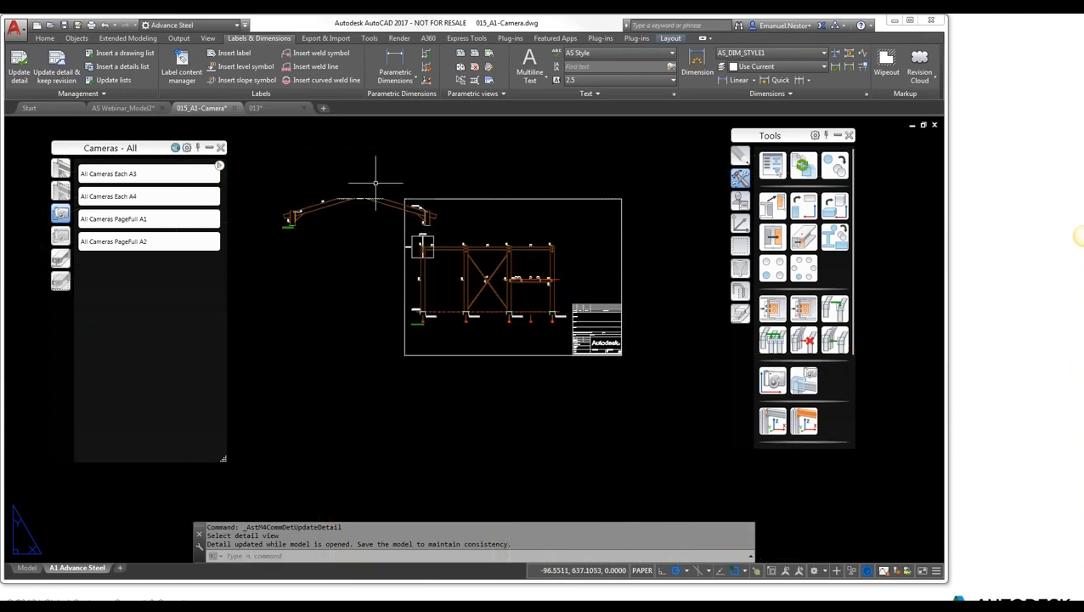
{"action": "scroll", "coordinate": [284, 208], "scroll_direction": "up", "scroll_amount": 5}
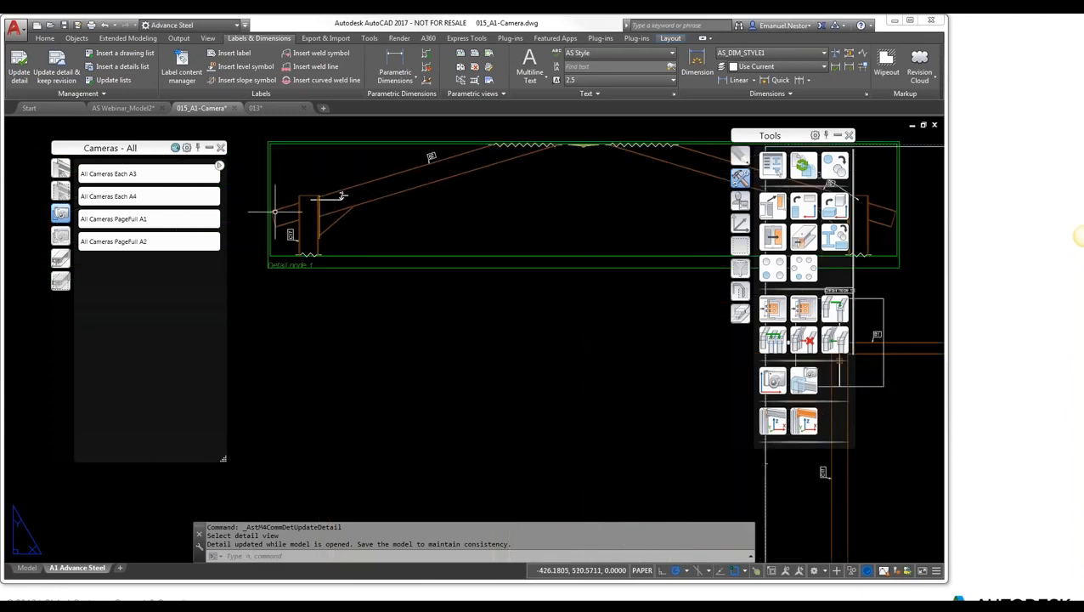
{"action": "scroll", "coordinate": [275, 209], "scroll_direction": "down", "scroll_amount": 2}
{"action": "middle_click_drag", "start_coordinate": [374, 223], "coordinate": [412, 237]}
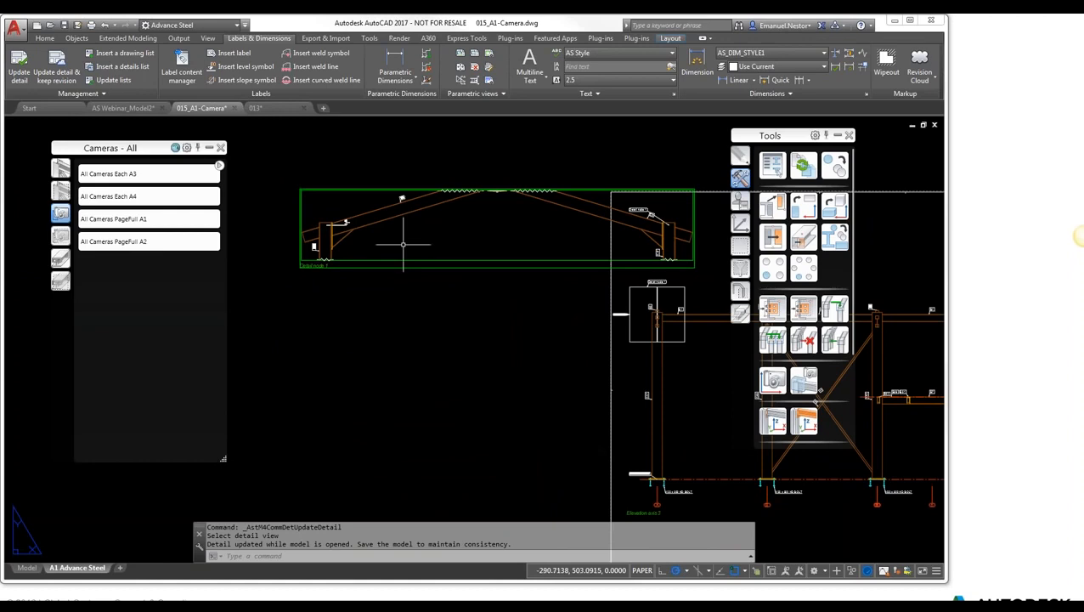
{"action": "left_click", "coordinate": [837, 135]}
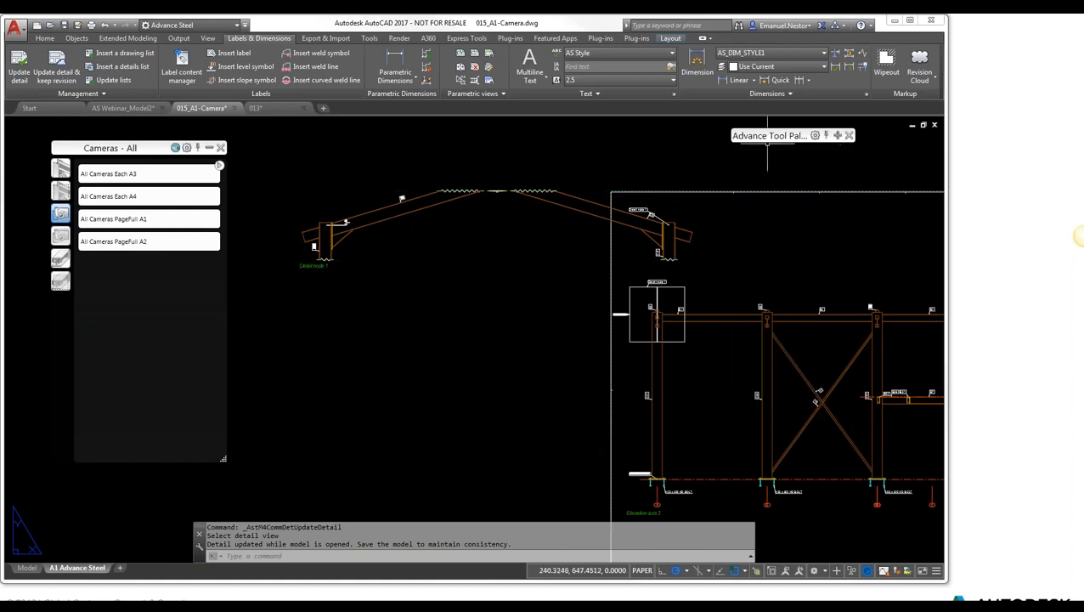
{"action": "scroll", "coordinate": [528, 154], "scroll_direction": "down", "scroll_amount": 4}
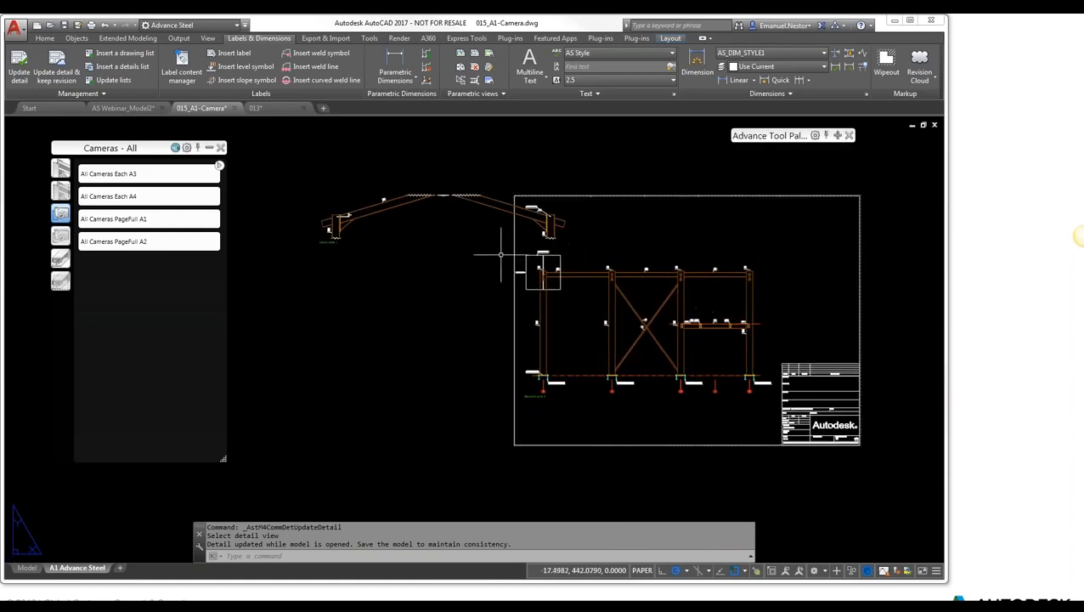
{"action": "scroll", "coordinate": [442, 192], "scroll_direction": "up", "scroll_amount": 5}
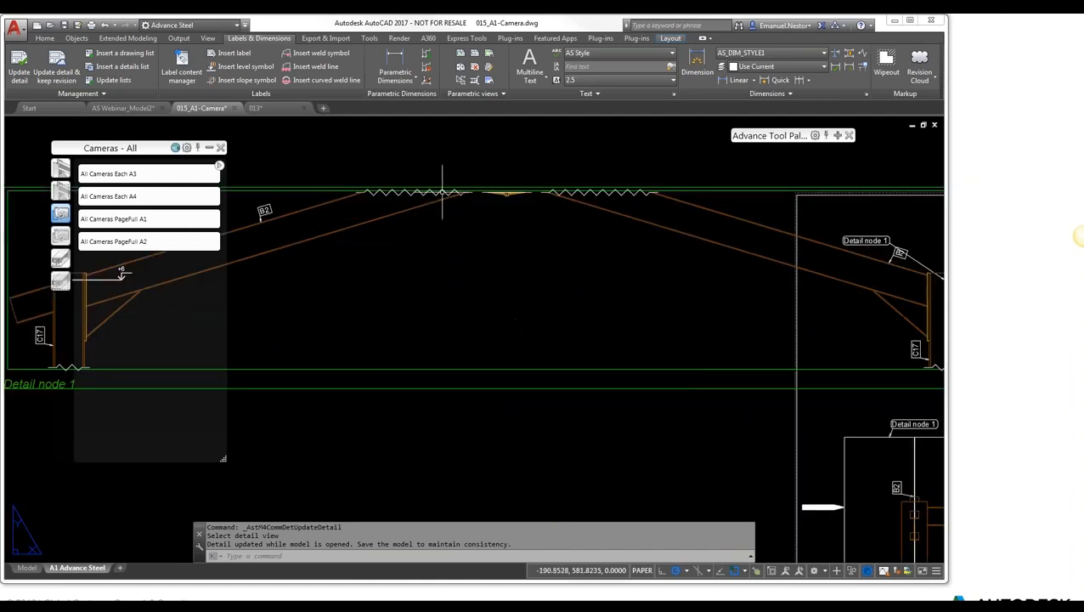
{"action": "scroll", "coordinate": [553, 195], "scroll_direction": "down", "scroll_amount": 2}
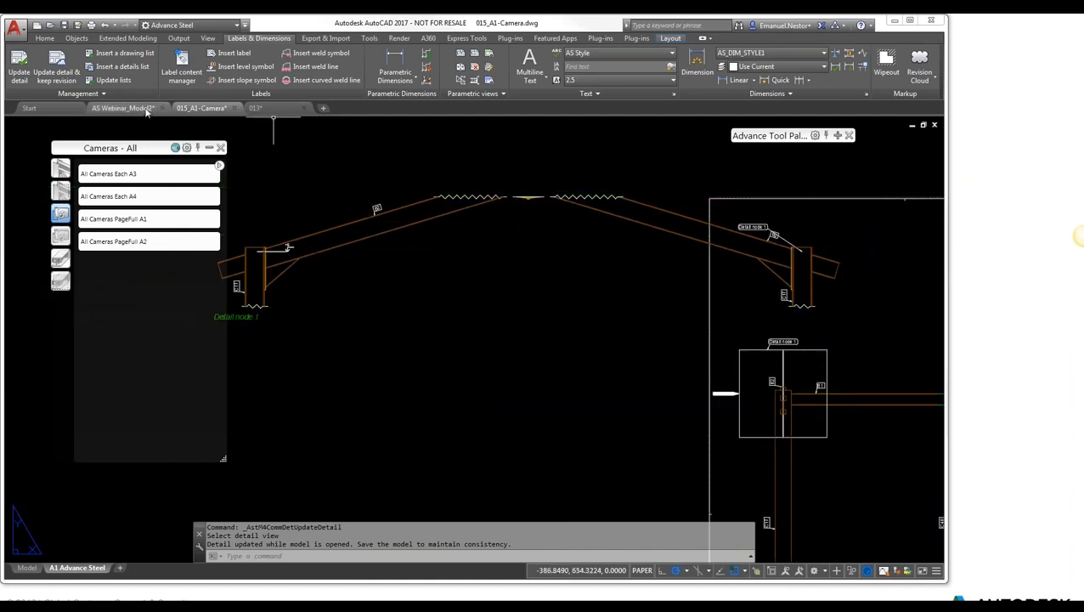
Step: Return to the AS Webinar_Model2 model and stretch the Detail node 1 camera's box vertically to make it taller
{"action": "left_click", "coordinate": [155, 110]}
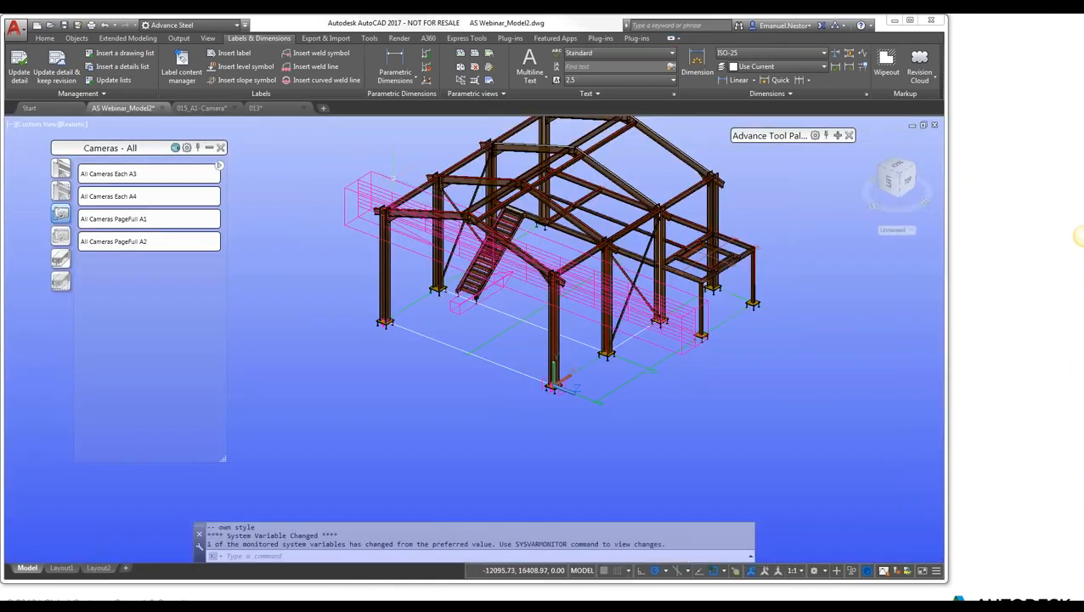
{"action": "left_click", "coordinate": [393, 178]}
{"action": "scroll", "coordinate": [367, 181], "scroll_direction": "up", "scroll_amount": 4}
{"action": "left_click", "coordinate": [348, 180]}
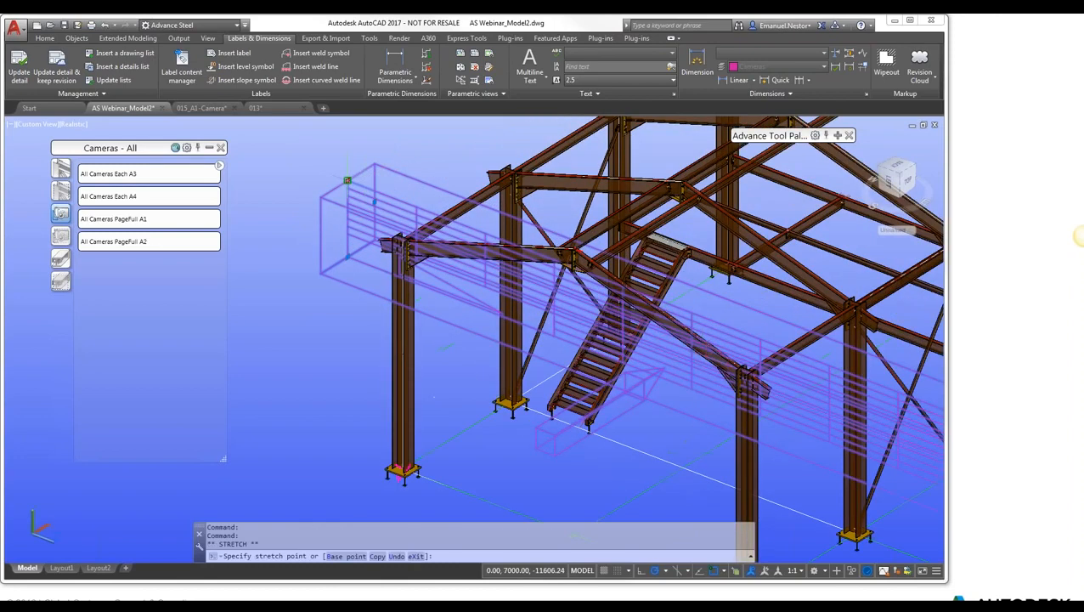
{"action": "left_click", "coordinate": [355, 142]}
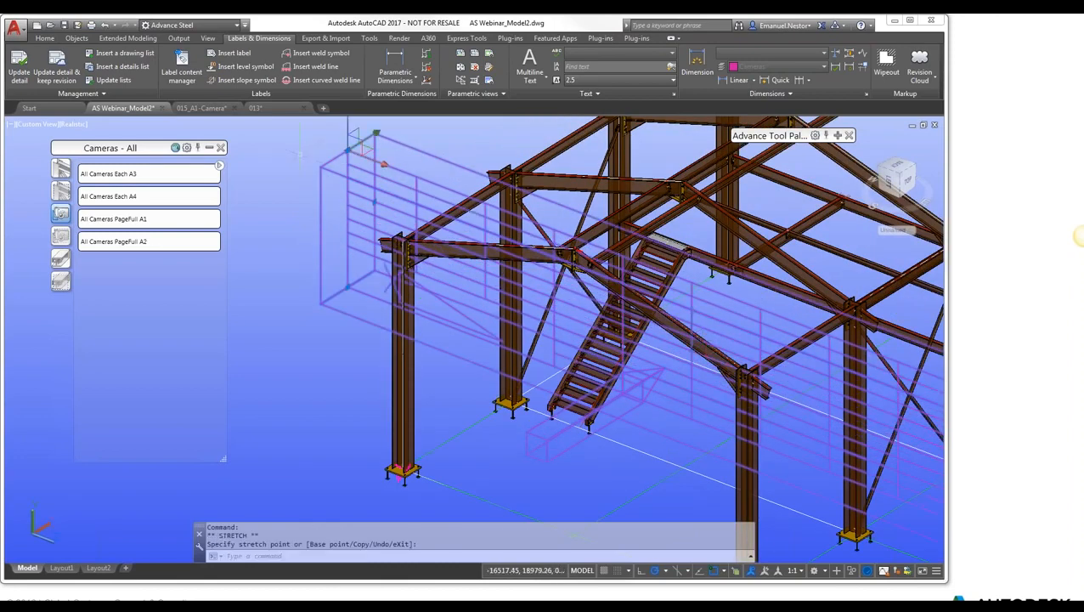
Step: Update the Detail node 1 view on the 015_A1-Camera drawing to match the taller camera box, and review it against the sheet
{"action": "left_click", "coordinate": [201, 108]}
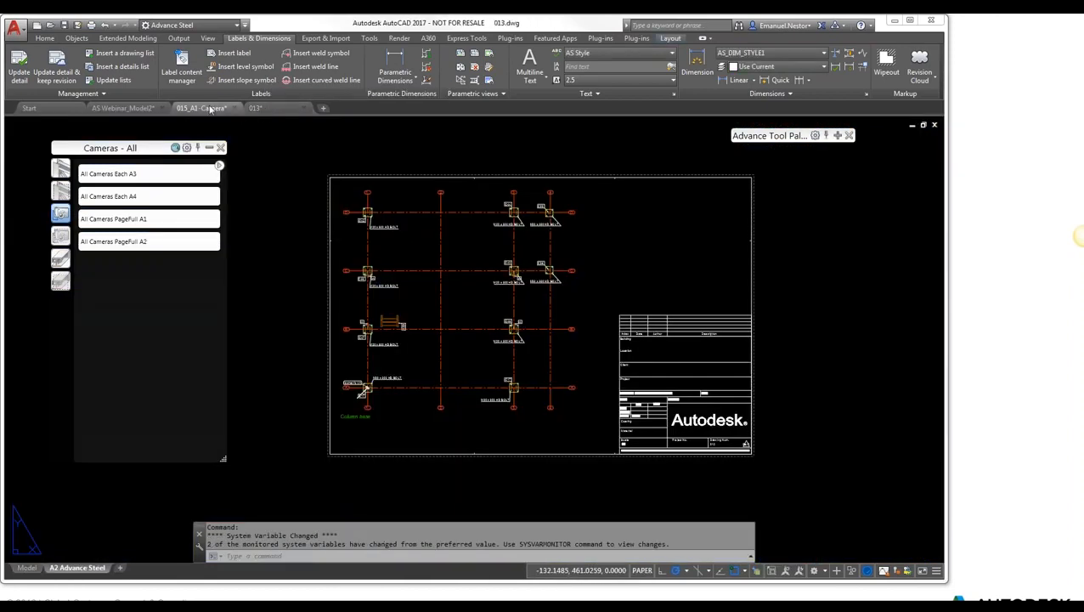
{"action": "left_click", "coordinate": [56, 66]}
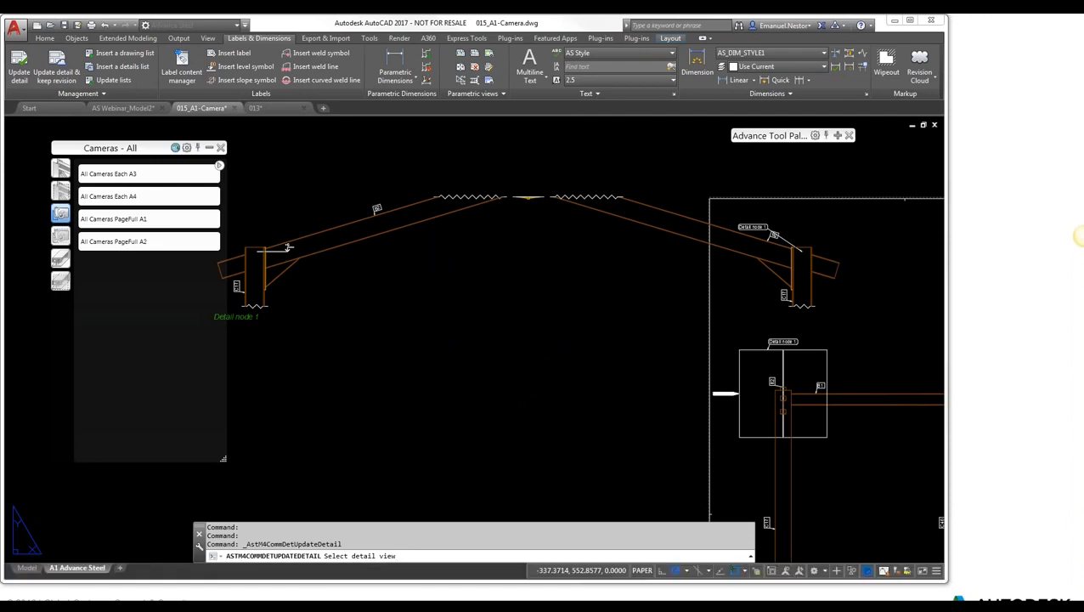
{"action": "left_click", "coordinate": [289, 247]}
{"action": "scroll", "coordinate": [506, 191], "scroll_direction": "down", "scroll_amount": 4}
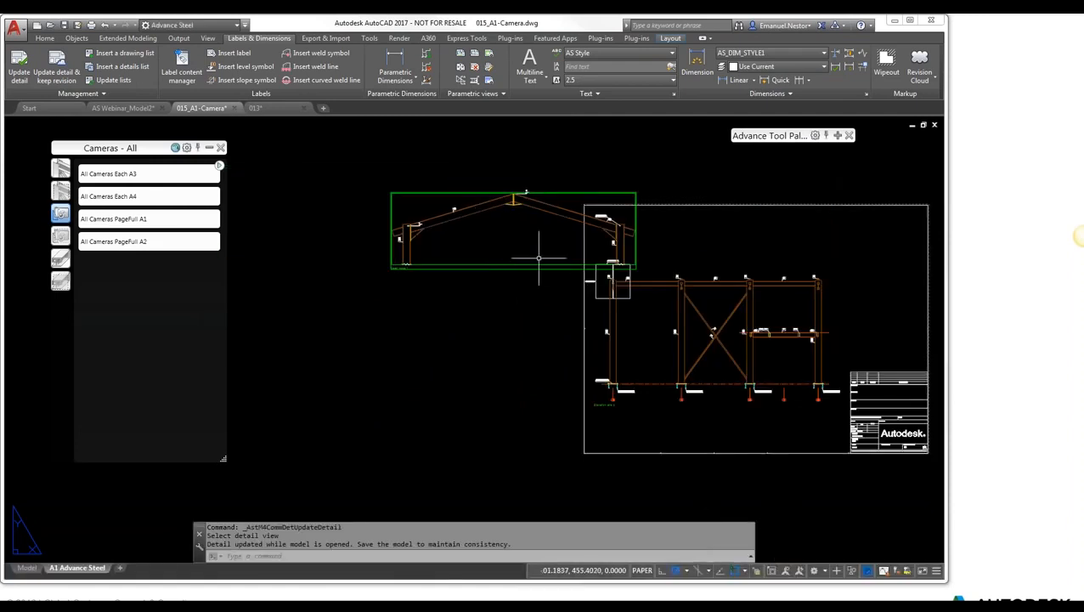
{"action": "middle_click_drag", "start_coordinate": [535, 239], "coordinate": [483, 246]}
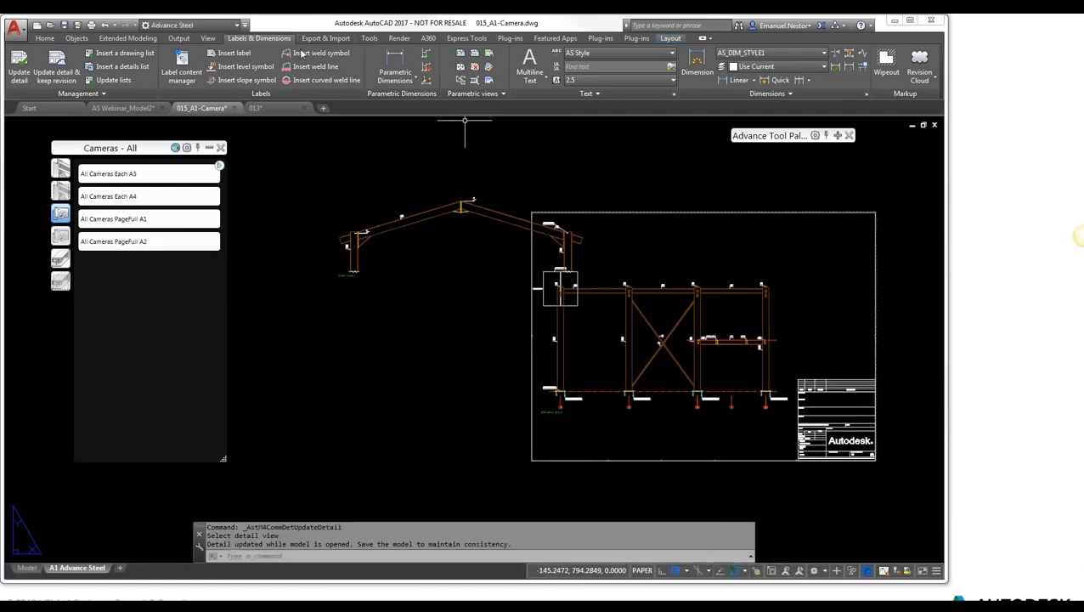
Step: Return to the AS Webinar_Model2 model and save it, acknowledging the reminder about updated detail drawings
{"action": "left_click", "coordinate": [178, 39]}
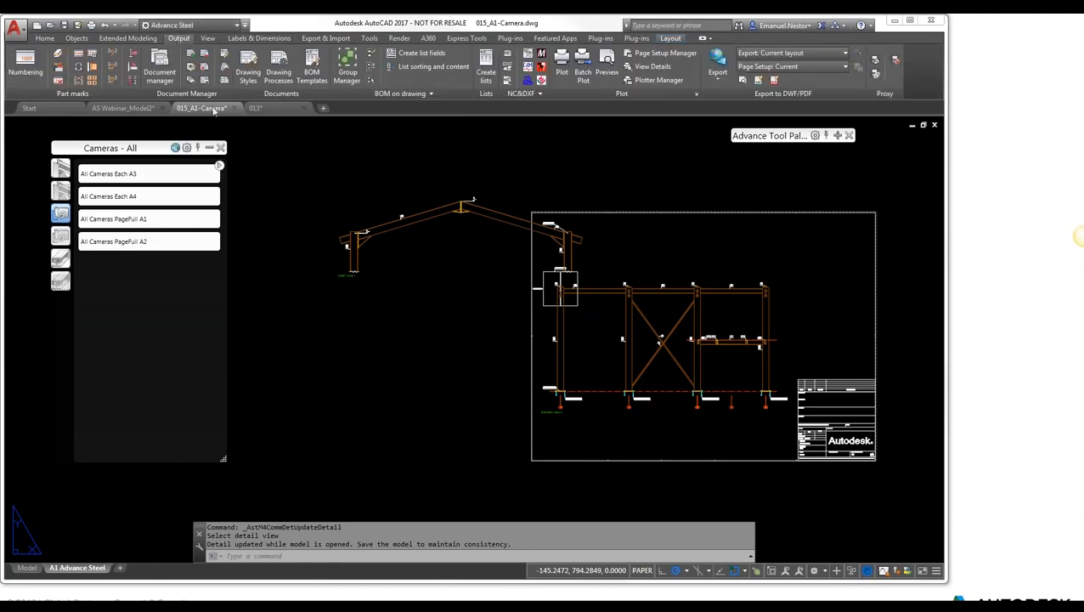
{"action": "left_click", "coordinate": [138, 109]}
{"action": "scroll", "coordinate": [425, 289], "scroll_direction": "down", "scroll_amount": 4}
{"action": "middle_click_drag", "start_coordinate": [474, 361], "coordinate": [404, 358]}
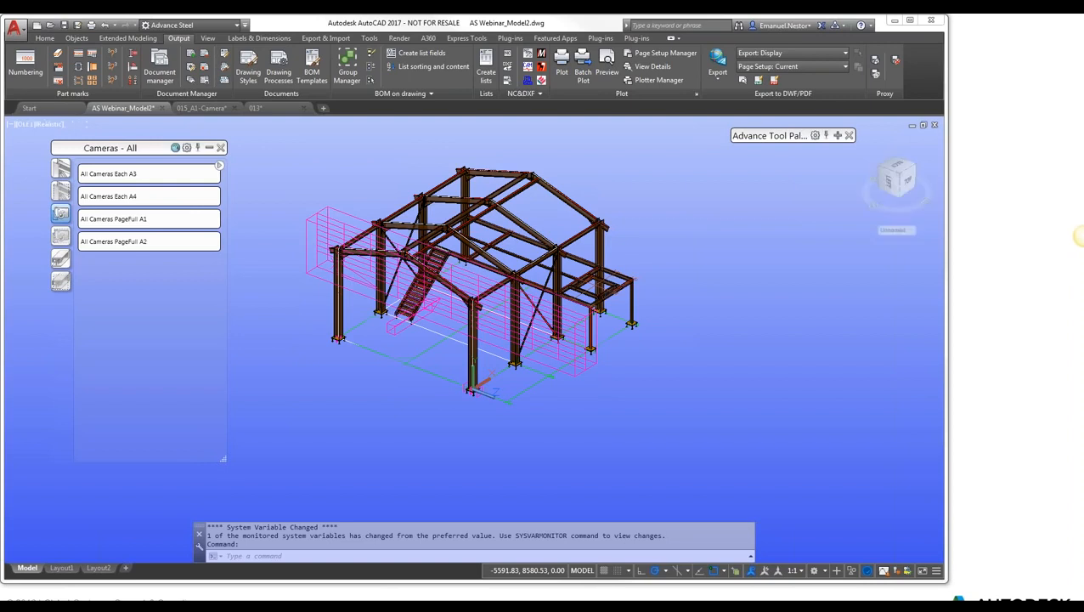
{"action": "key", "text": "ctrl+s"}
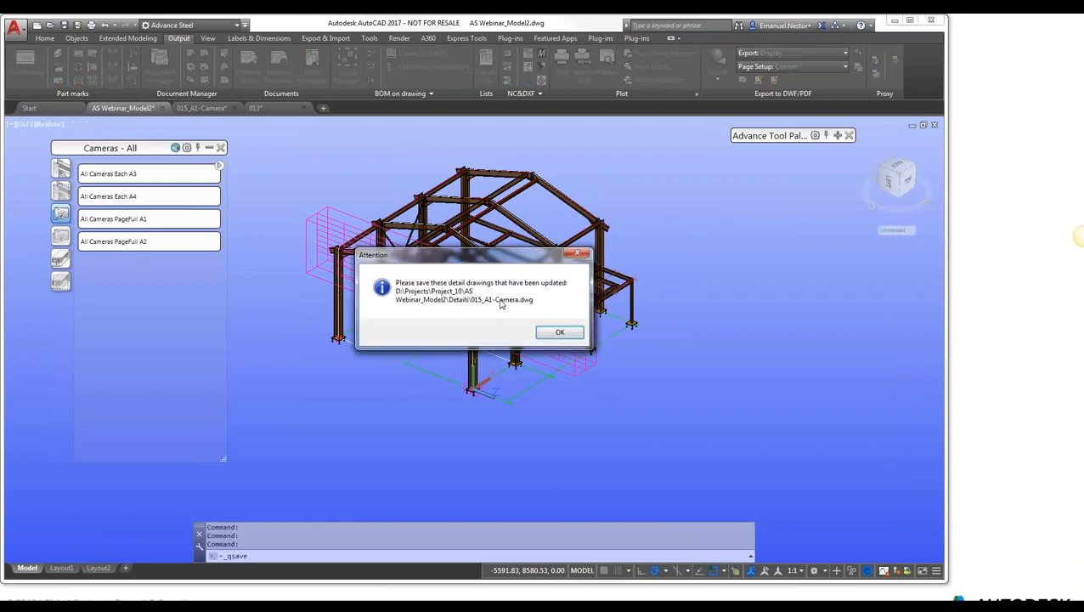
{"action": "left_click", "coordinate": [557, 333]}
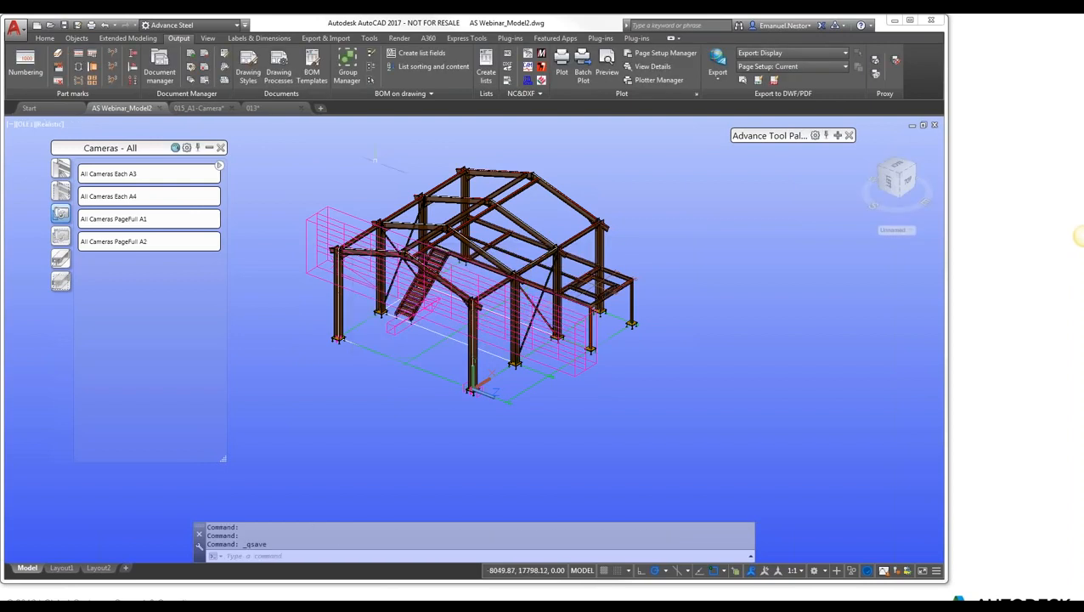
Step: Close the 015_A1-Camera and 013 drawings, saving their changes
{"action": "left_click", "coordinate": [216, 112]}
{"action": "left_click", "coordinate": [232, 110]}
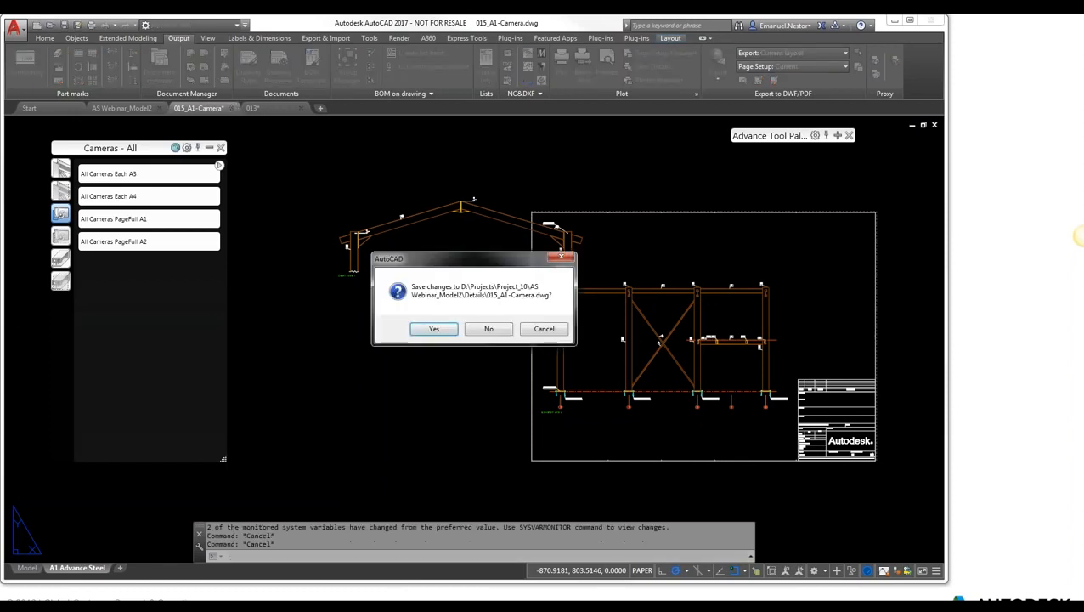
{"action": "left_click", "coordinate": [435, 331]}
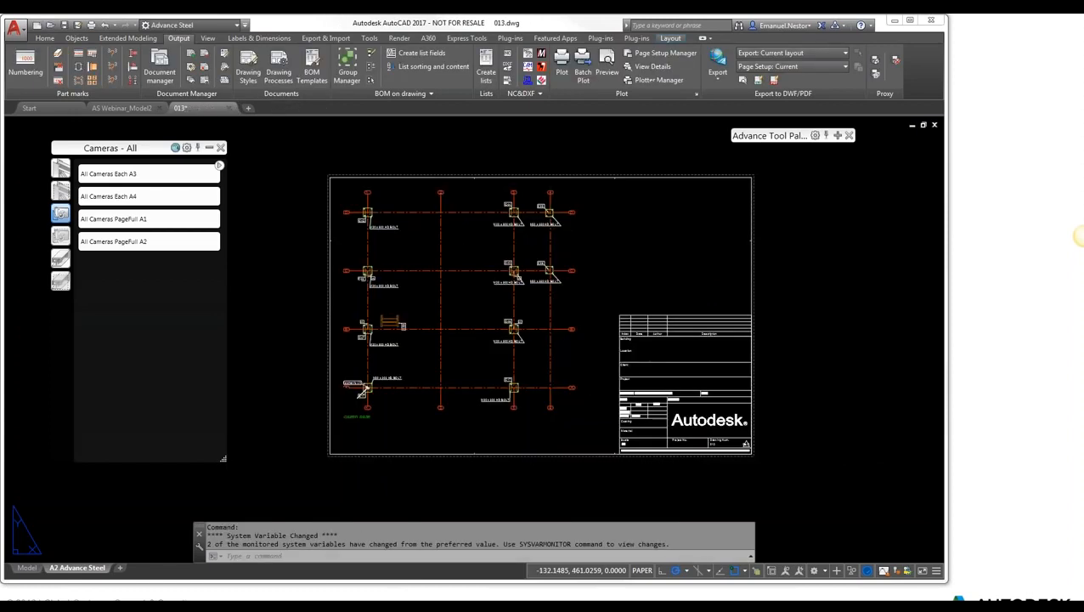
{"action": "left_click", "coordinate": [231, 109]}
{"action": "left_click", "coordinate": [428, 329]}
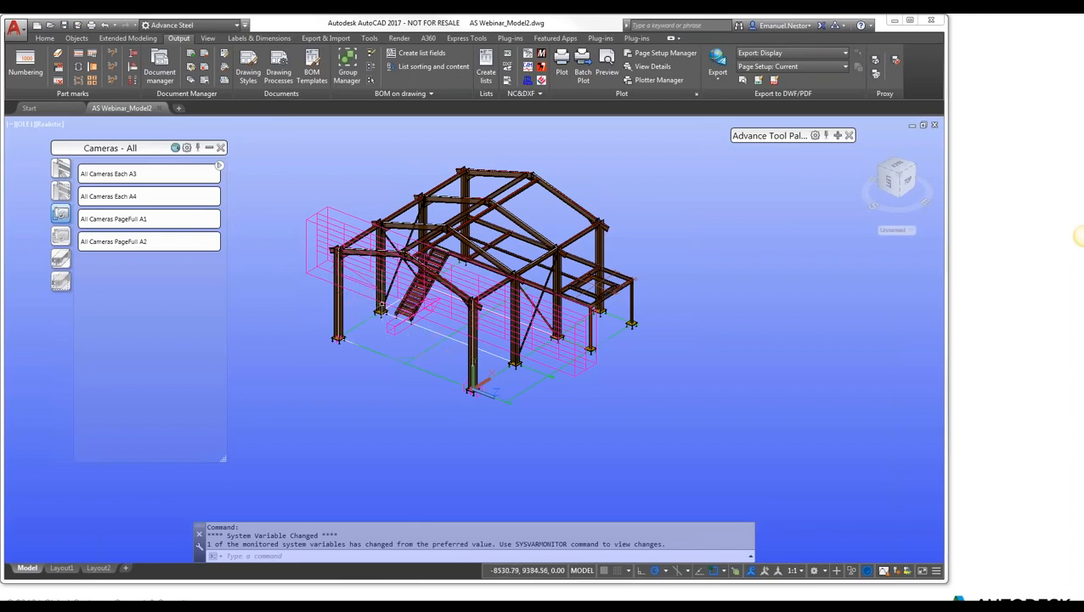
Step: Close the Cameras - All palette and save the AS Webinar_Model2 model
{"action": "middle_click_drag", "start_coordinate": [489, 205], "coordinate": [466, 259]}
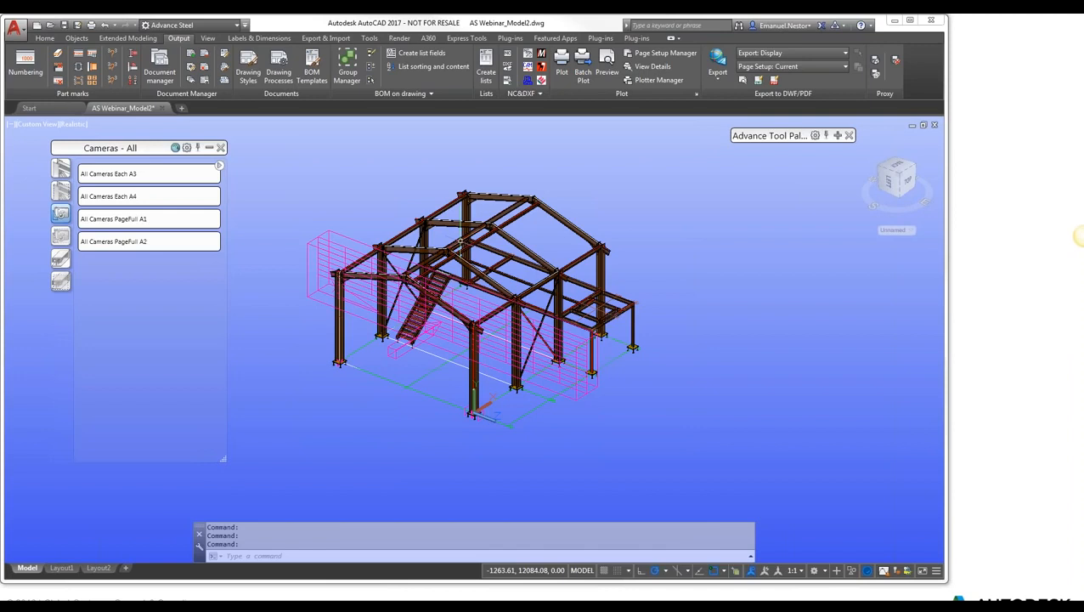
{"action": "left_click", "coordinate": [220, 148]}
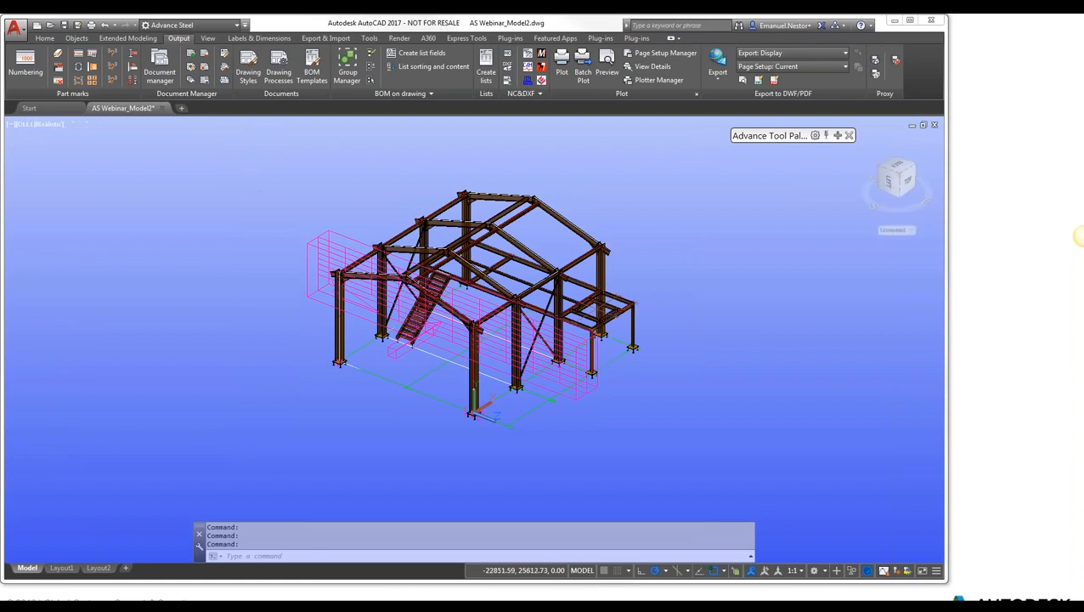
{"action": "key", "text": "ctrl+s"}
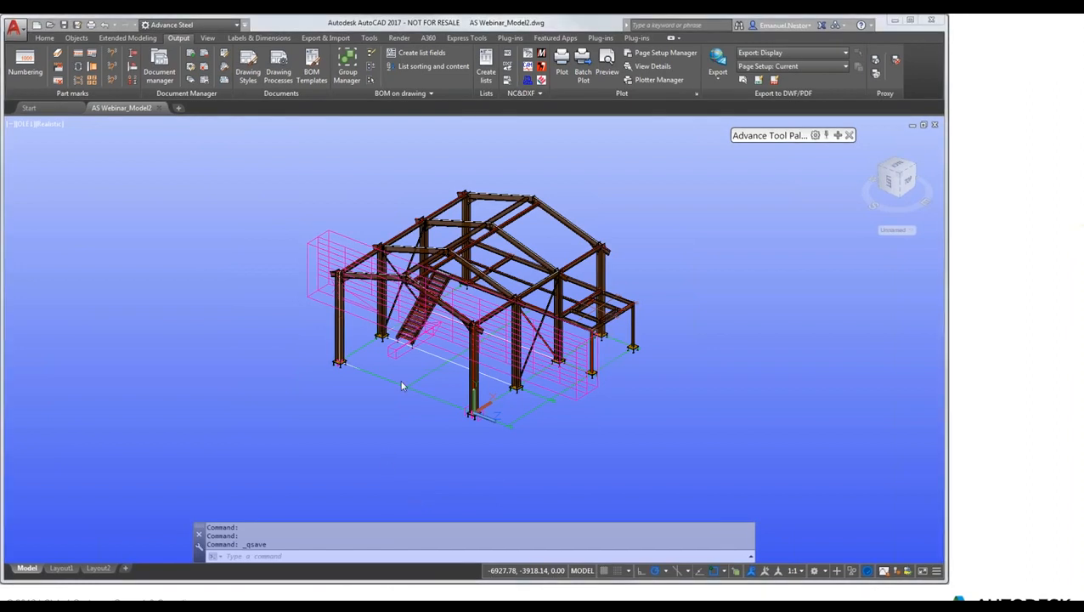
{"action": "key", "text": "super+Tab"}
{"action": "left_click", "coordinate": [403, 356]}
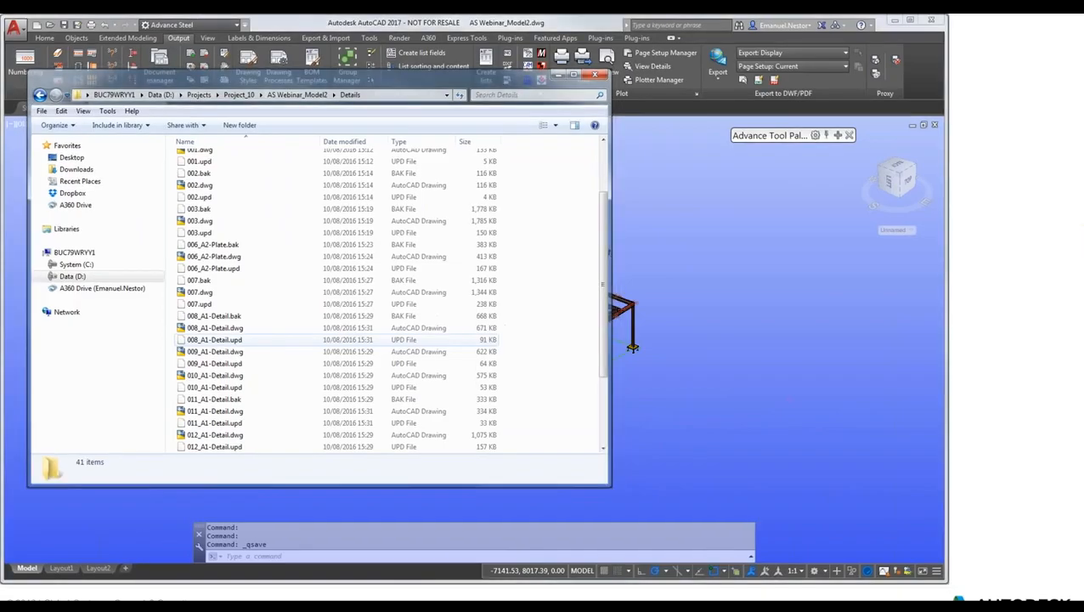
{"action": "key", "text": "super+Tab"}
{"action": "key", "text": "super+Tab"}
{"action": "key", "text": "super+Tab"}
{"action": "key", "text": "Right"}
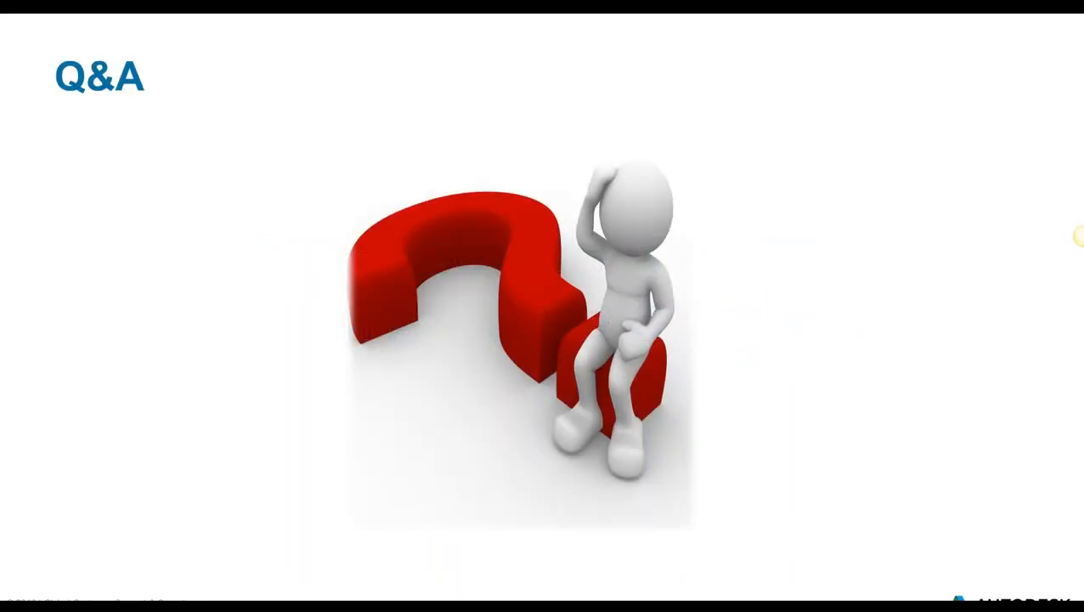
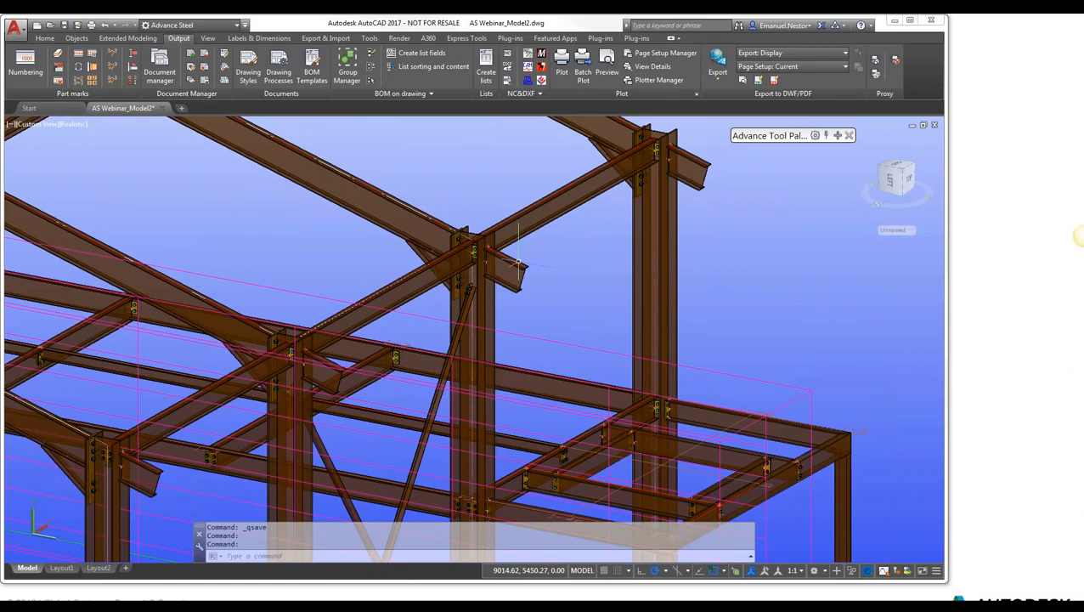
Step: Move the UCS origin to the node at the top of the corner column's rafter connection and rotate the UCS about its Y axis
{"action": "scroll", "coordinate": [486, 208], "scroll_direction": "down", "scroll_amount": 2}
{"action": "middle_click_drag", "start_coordinate": [529, 208], "coordinate": [502, 265]}
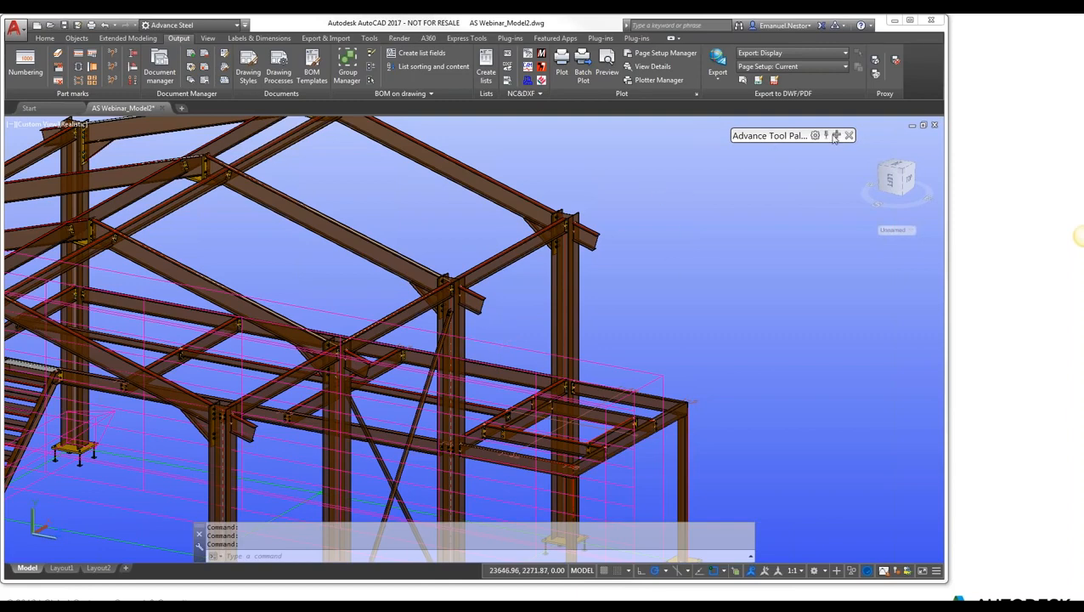
{"action": "mouse_move", "coordinate": [835, 138]}
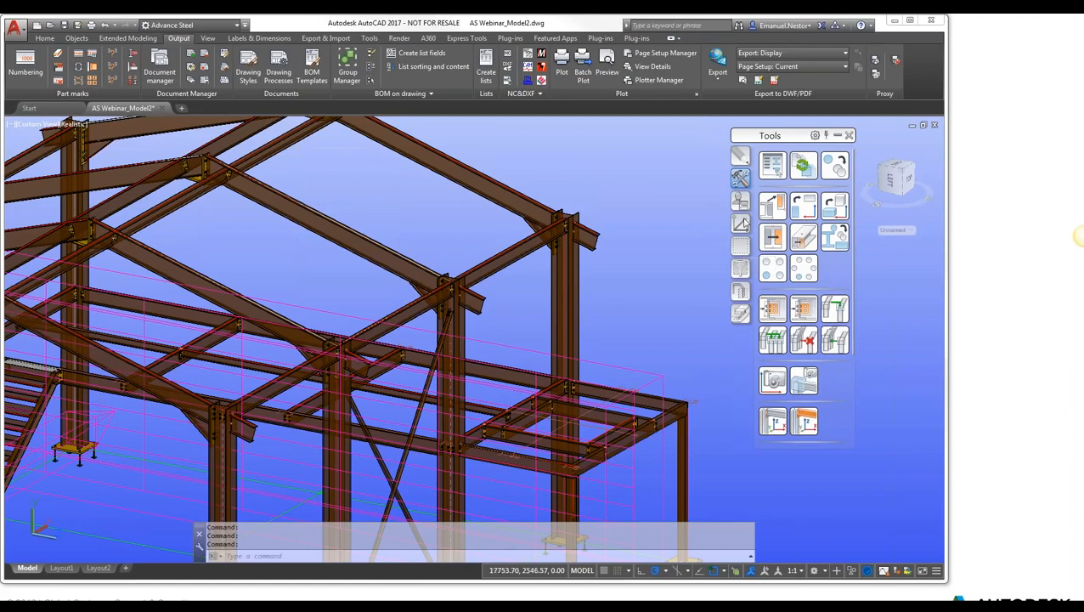
{"action": "left_click", "coordinate": [741, 225]}
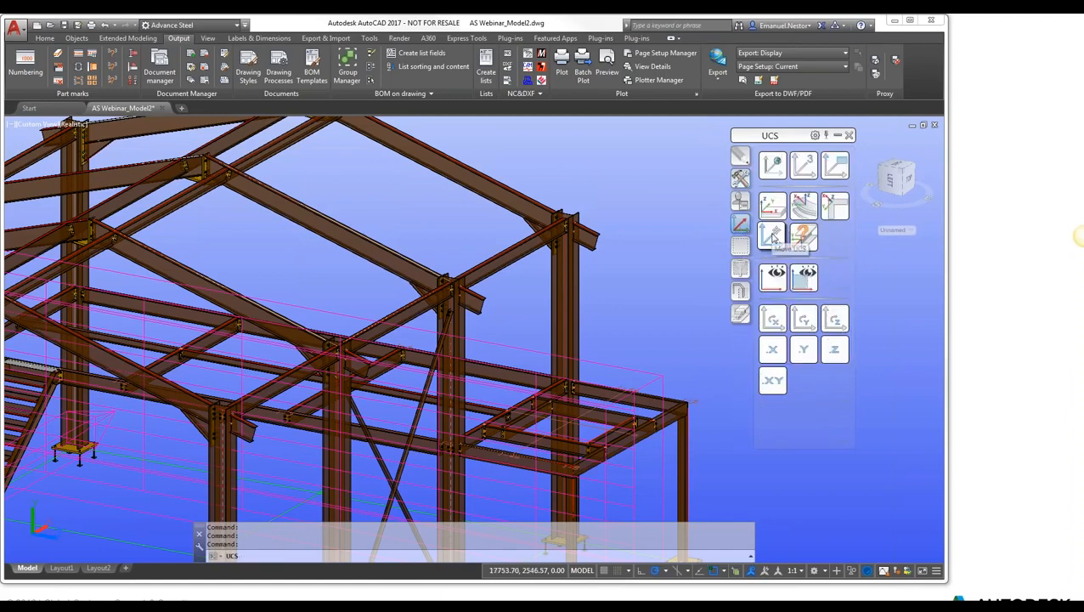
{"action": "left_click", "coordinate": [773, 236]}
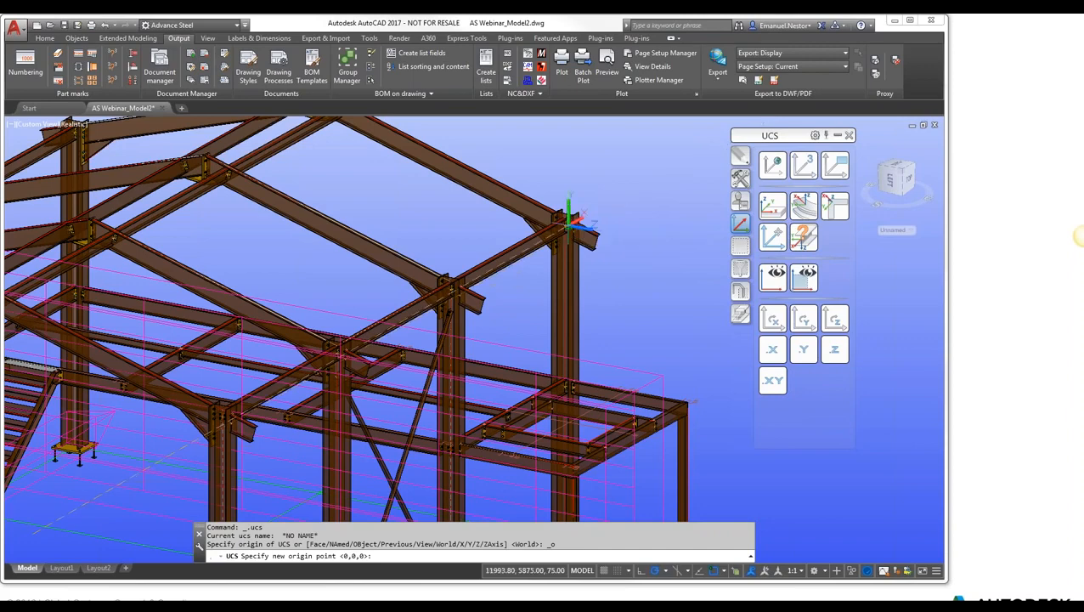
{"action": "right_click", "coordinate": [611, 333], "text": "shift"}
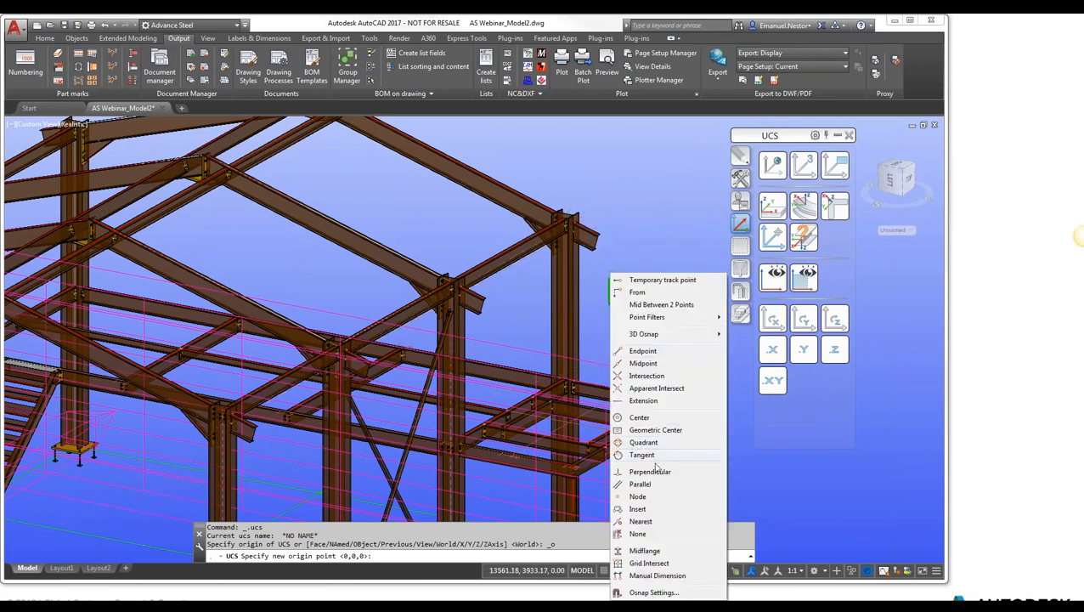
{"action": "left_click", "coordinate": [639, 498]}
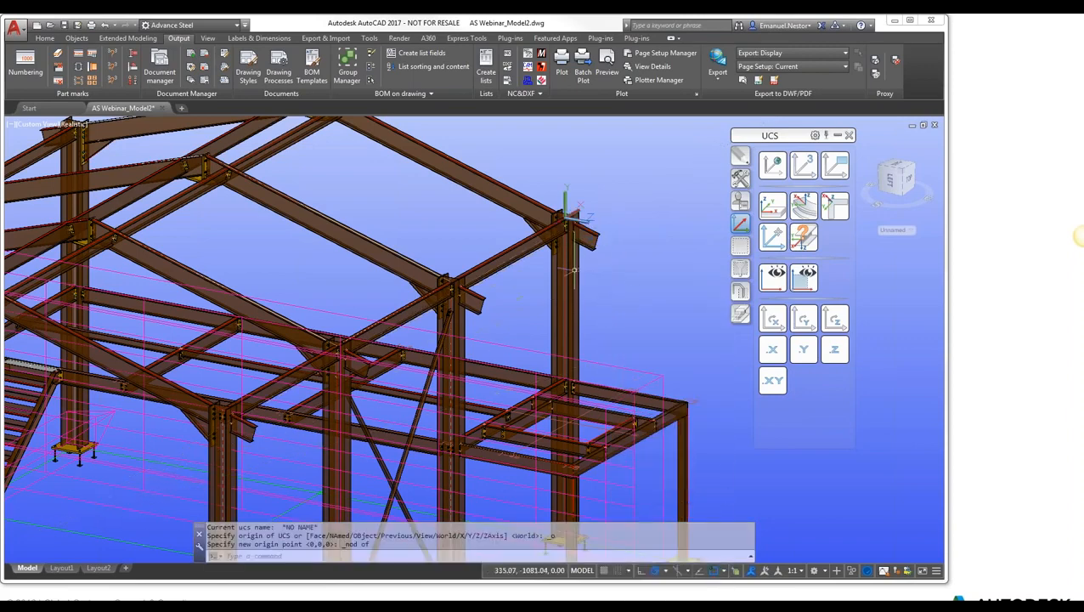
{"action": "scroll", "coordinate": [569, 208], "scroll_direction": "up", "scroll_amount": 3}
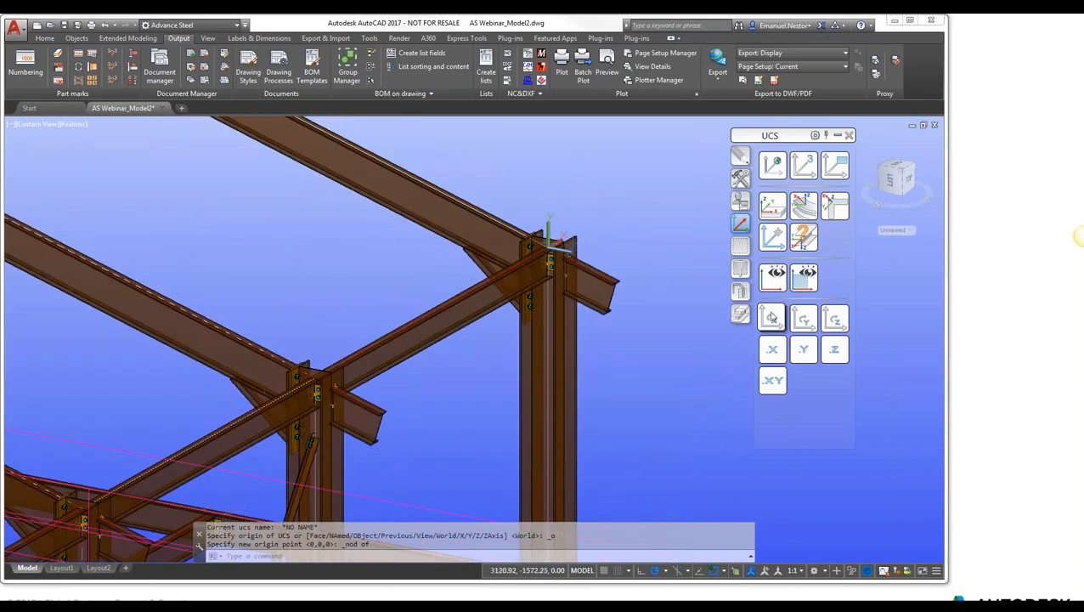
{"action": "left_click", "coordinate": [804, 319]}
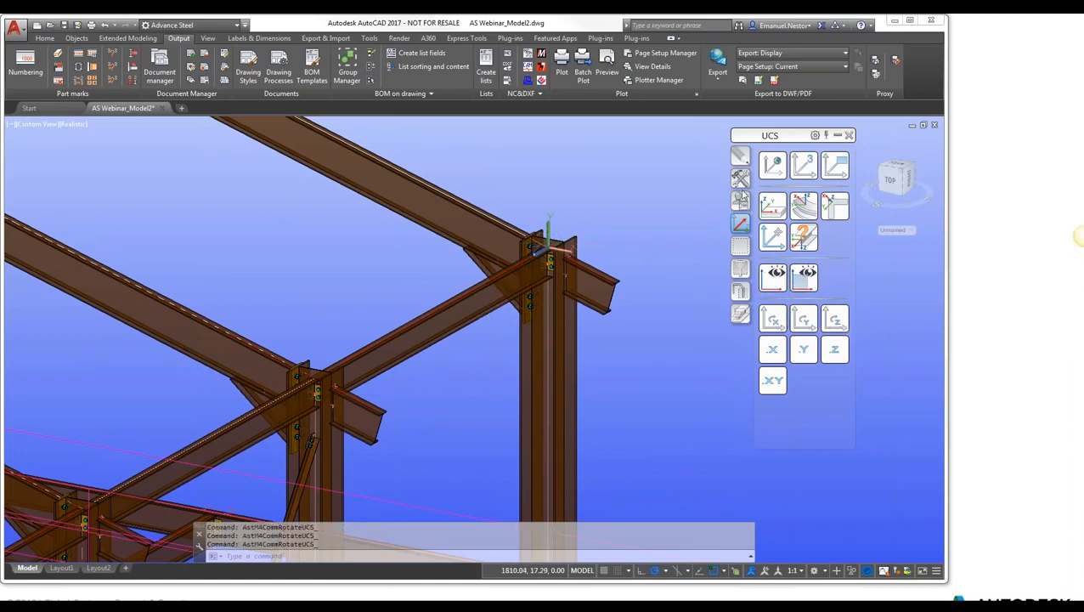
Step: Place a camera at the UCS origin on the corner column's rafter connection
{"action": "left_click", "coordinate": [740, 247]}
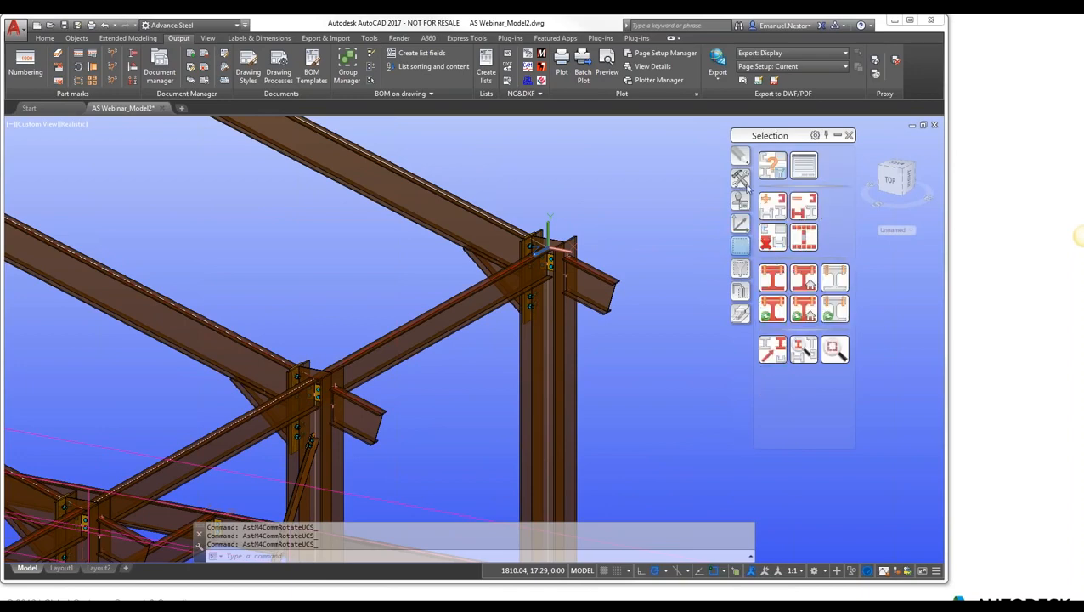
{"action": "left_click", "coordinate": [740, 178]}
{"action": "left_click", "coordinate": [772, 379]}
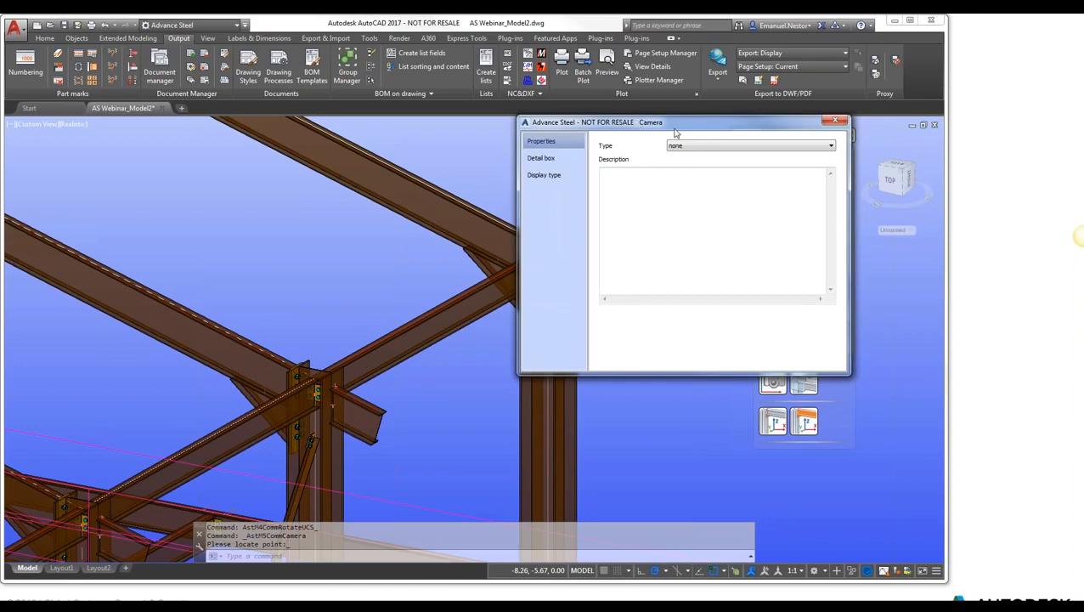
{"action": "left_click_drag", "start_coordinate": [672, 127], "coordinate": [780, 150]}
{"action": "middle_click_drag", "start_coordinate": [531, 169], "coordinate": [384, 211]}
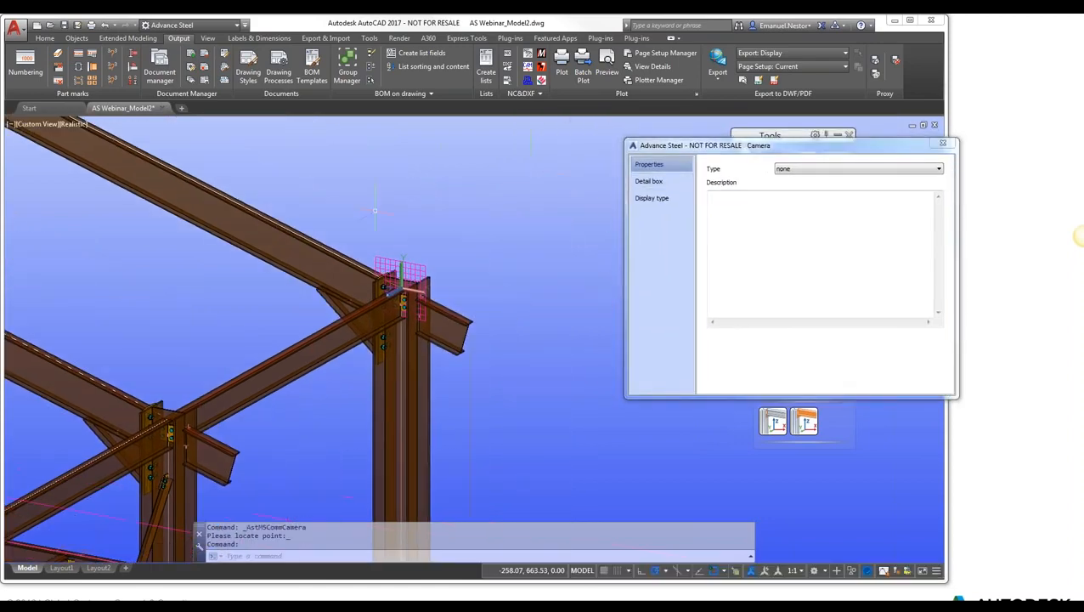
Step: Enable the camera's front and rear detail box limits at 500 and set a fixed viewport with X-delta 2000 and Y-delta 2000
{"action": "left_click", "coordinate": [648, 182]}
{"action": "left_click", "coordinate": [713, 175]}
{"action": "left_click", "coordinate": [713, 188]}
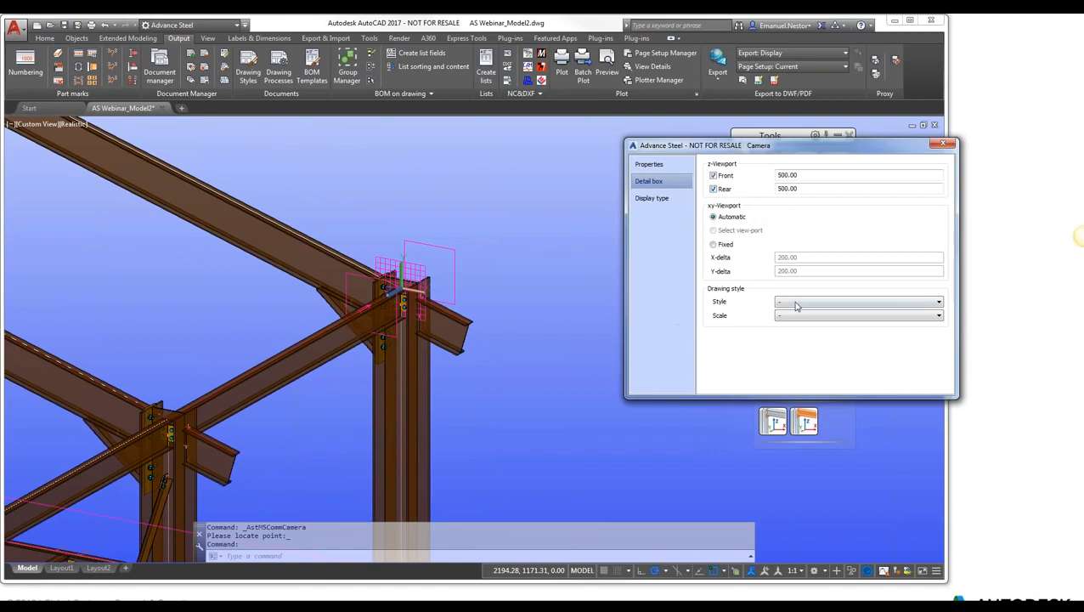
{"action": "left_click", "coordinate": [724, 245]}
{"action": "left_click_drag", "start_coordinate": [807, 256], "coordinate": [735, 252]}
{"action": "type", "text": "200"}
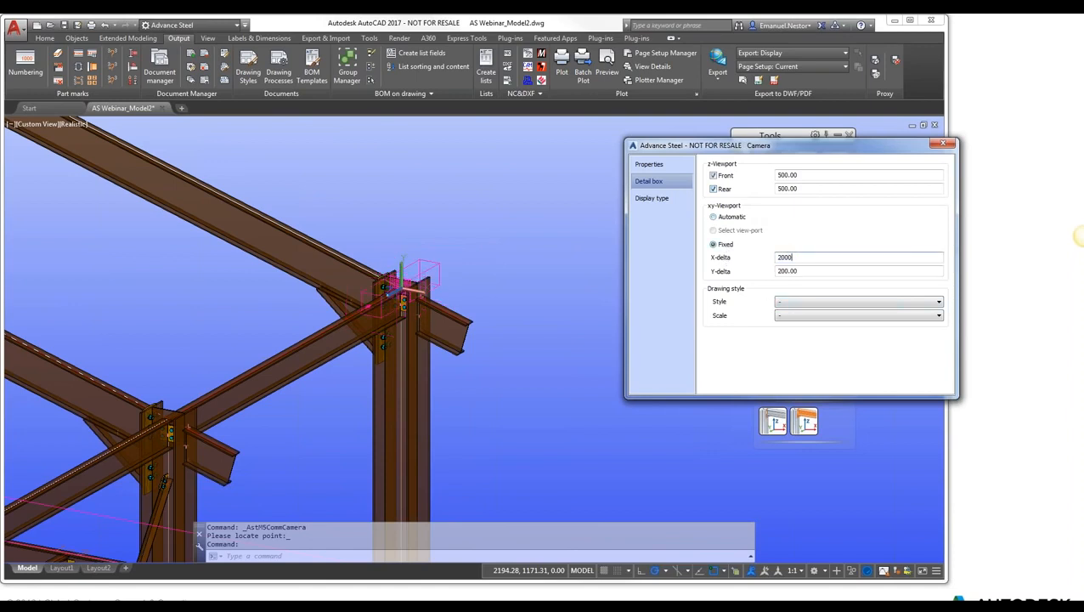
{"action": "key", "text": "Tab"}
{"action": "type", "text": "2000"}
{"action": "key", "text": "Tab"}
Step: Set the camera's type to Node with the description "Detail node 1" and close its properties
{"action": "left_click_drag", "start_coordinate": [688, 149], "coordinate": [640, 140]}
{"action": "middle_click_drag", "start_coordinate": [554, 432], "coordinate": [453, 457]}
{"action": "left_click", "coordinate": [602, 158]}
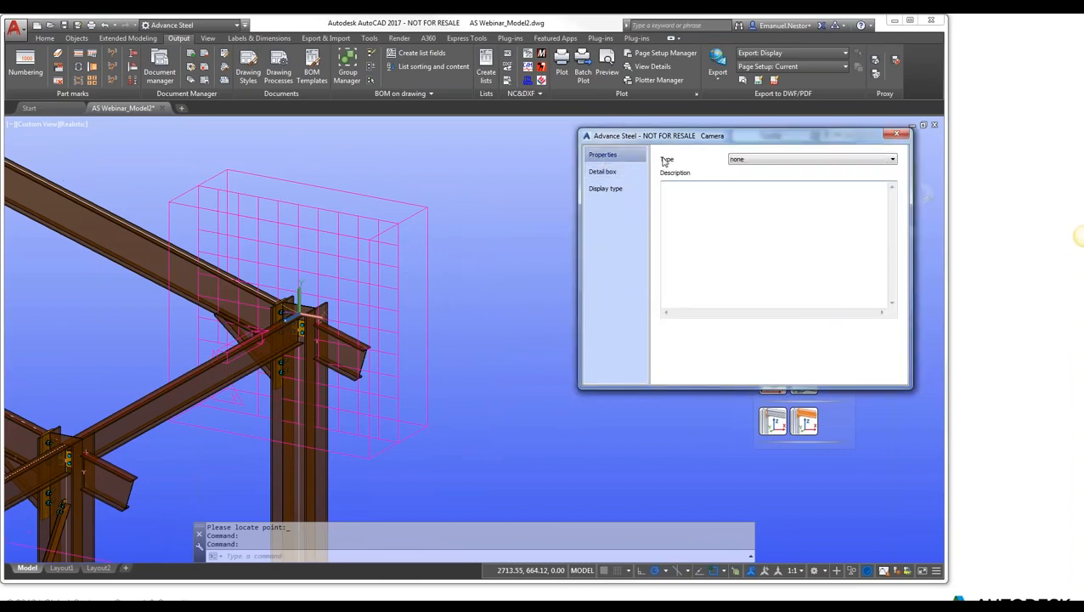
{"action": "left_click", "coordinate": [760, 160]}
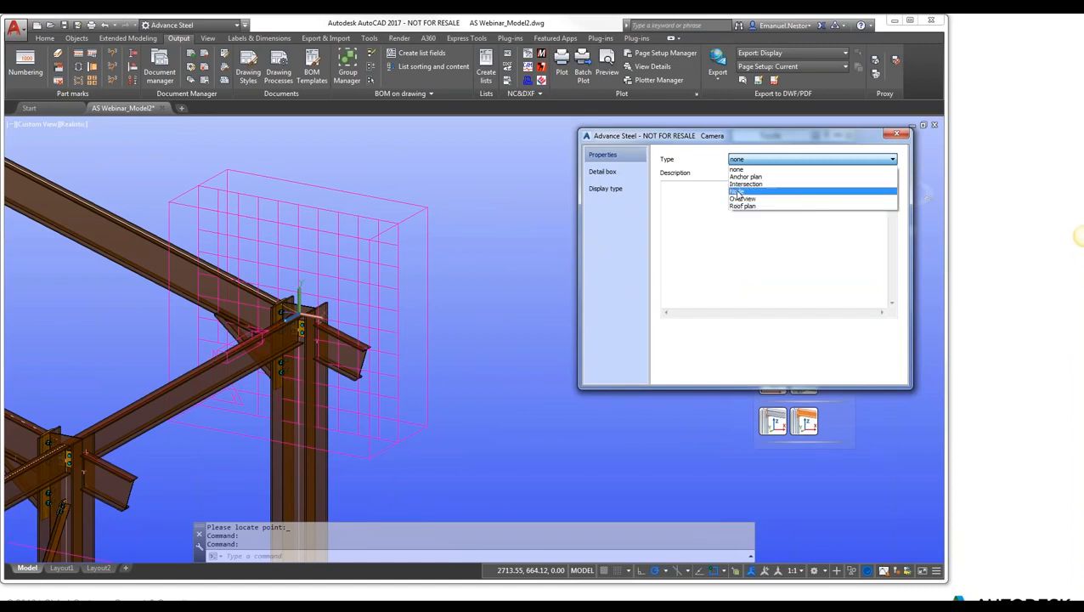
{"action": "left_click", "coordinate": [737, 192]}
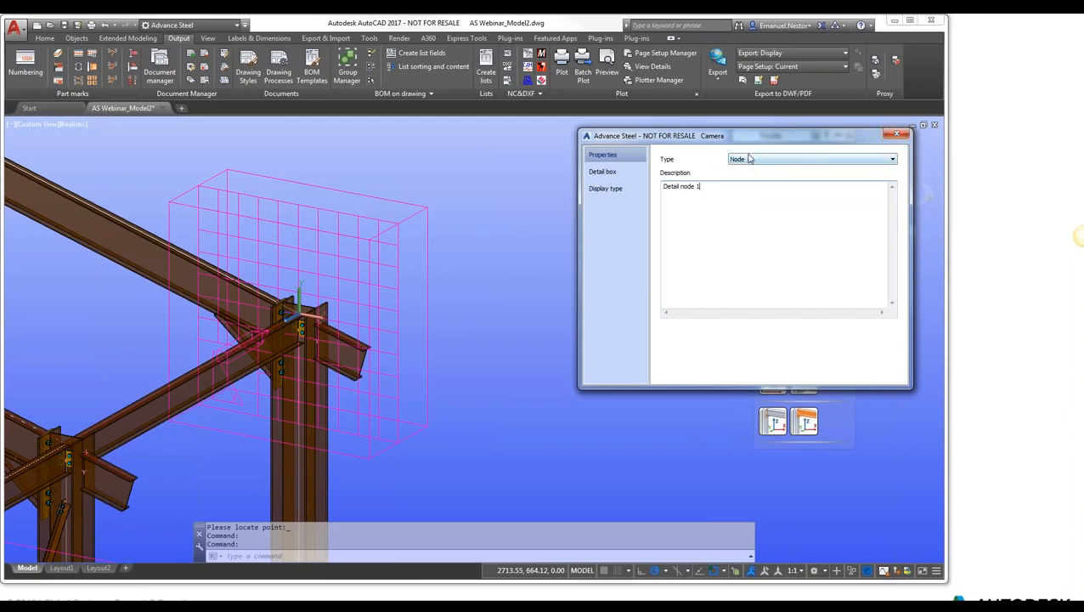
{"action": "left_click", "coordinate": [897, 136]}
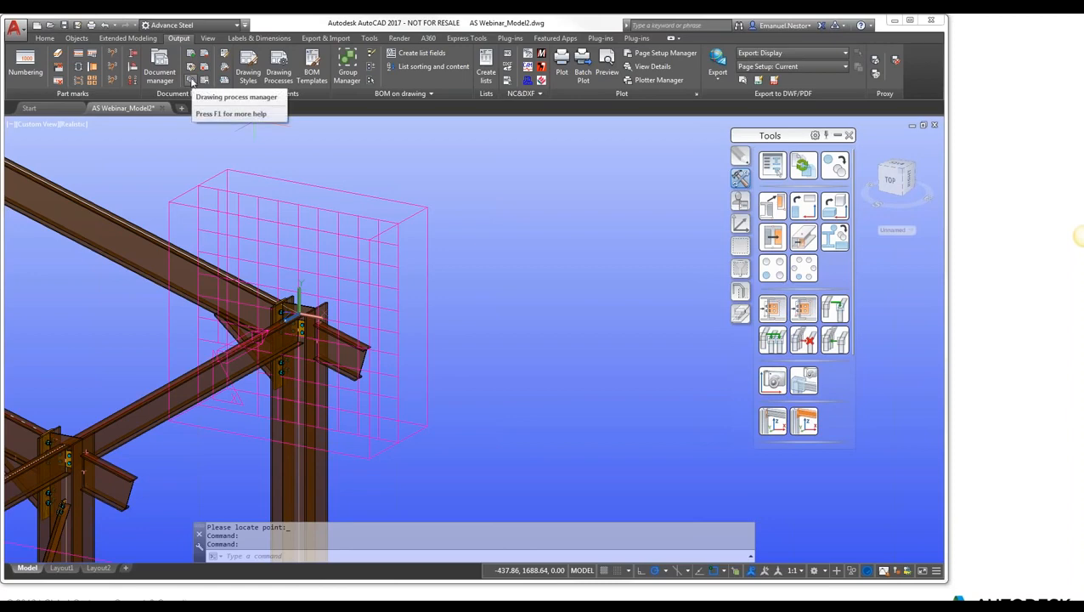
Step: Open the Drawing Process Manager and expand the standard Cameras - All drawing processes
{"action": "left_click", "coordinate": [192, 80]}
{"action": "left_click_drag", "start_coordinate": [249, 129], "coordinate": [563, 124]}
{"action": "left_click", "coordinate": [417, 213]}
{"action": "left_click", "coordinate": [406, 148]}
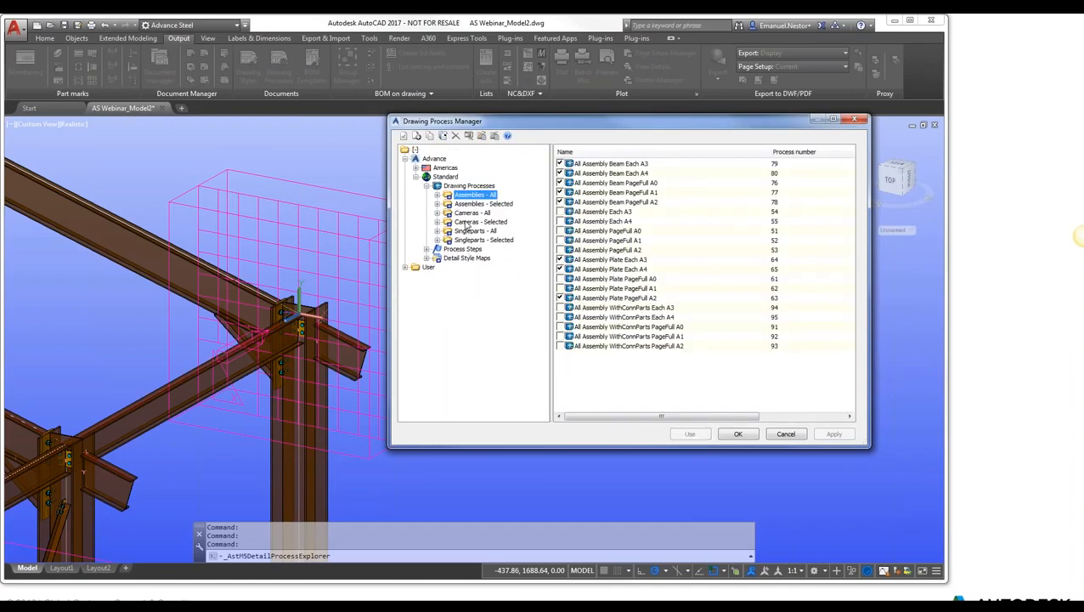
{"action": "left_click", "coordinate": [467, 213]}
{"action": "left_click", "coordinate": [437, 214]}
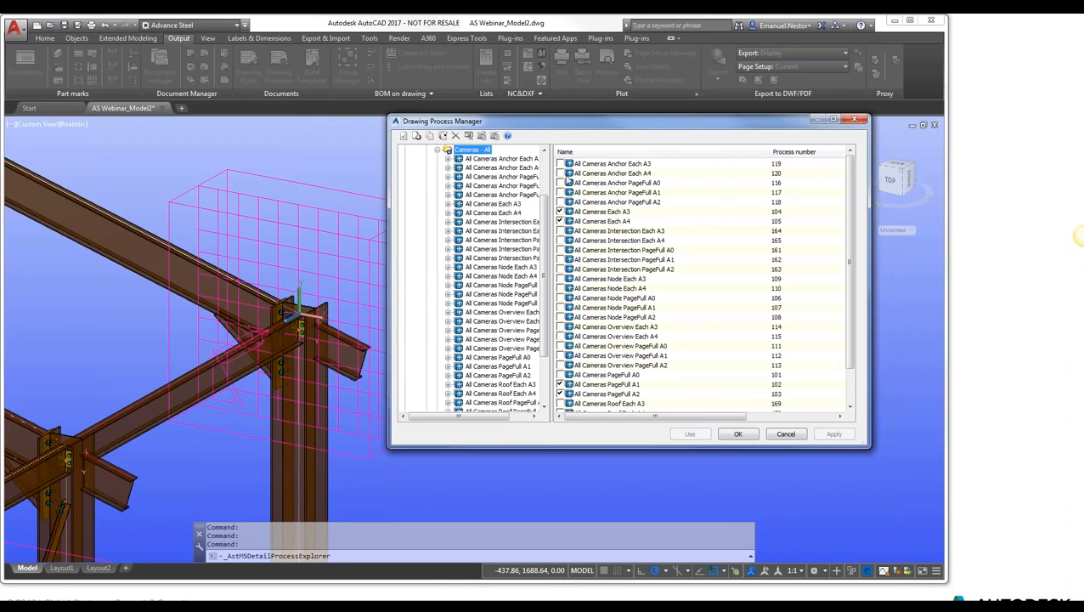
Step: Run the All Cameras Node Each A3 drawing process to create the node camera's detail drawing
{"action": "left_click_drag", "start_coordinate": [551, 206], "coordinate": [601, 207]}
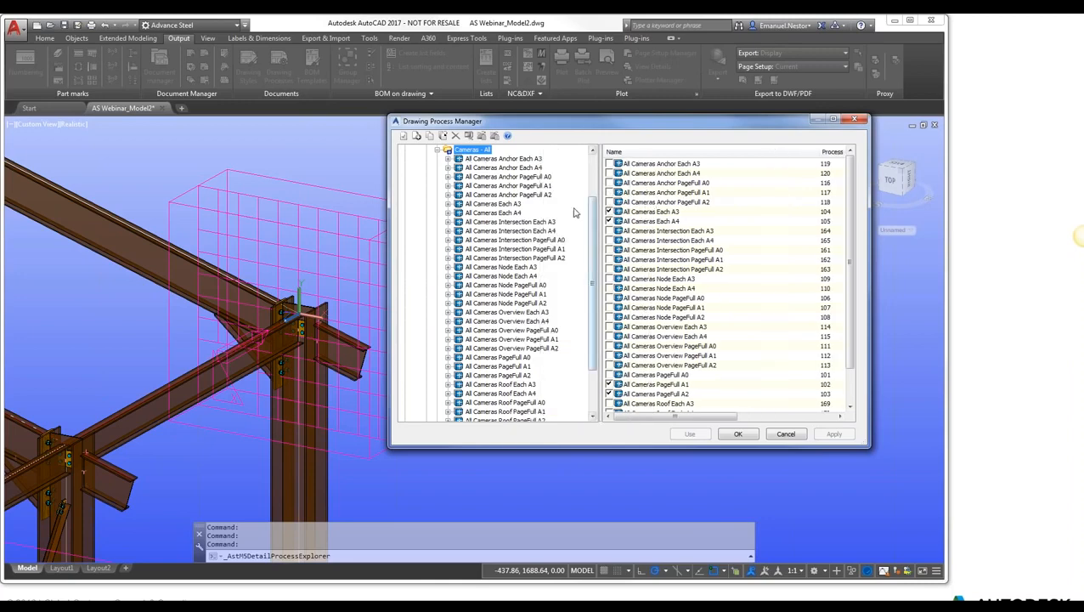
{"action": "scroll", "coordinate": [592, 230], "scroll_direction": "down", "scroll_amount": 2}
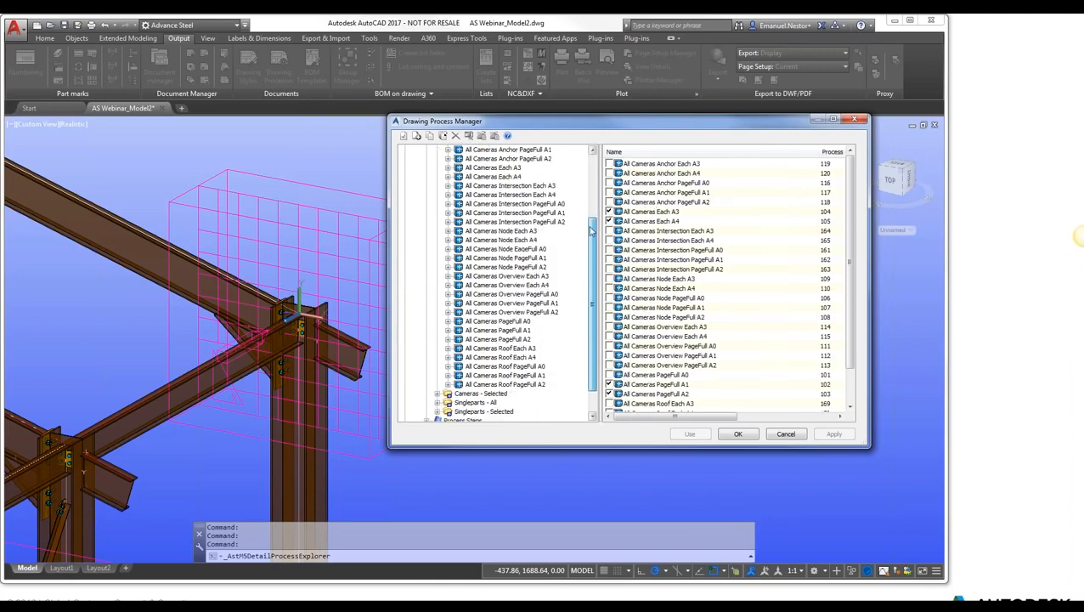
{"action": "left_click", "coordinate": [500, 231]}
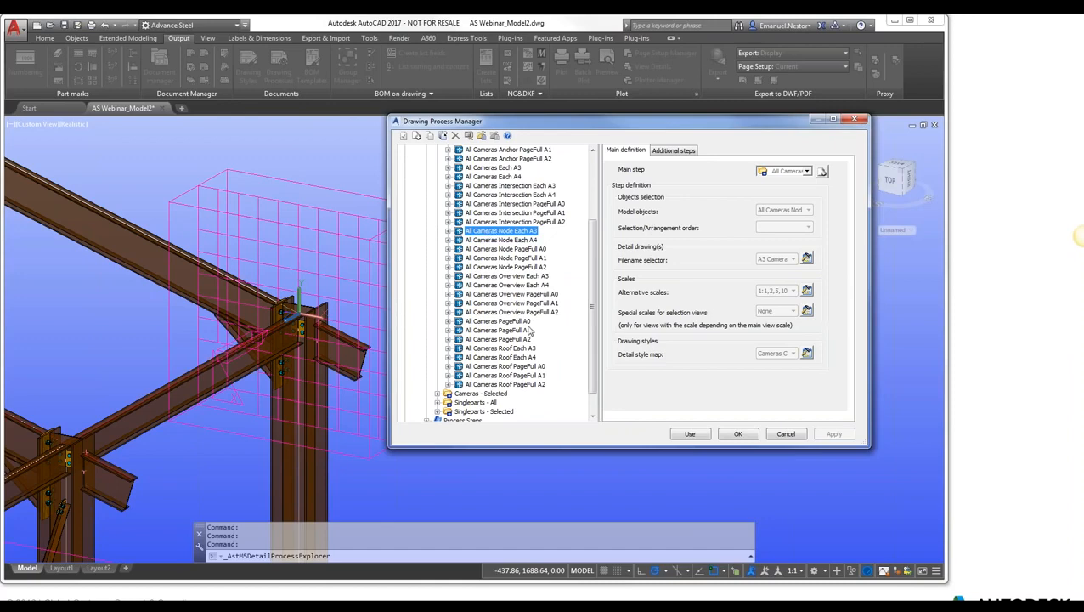
{"action": "left_click_drag", "start_coordinate": [390, 288], "coordinate": [310, 288]}
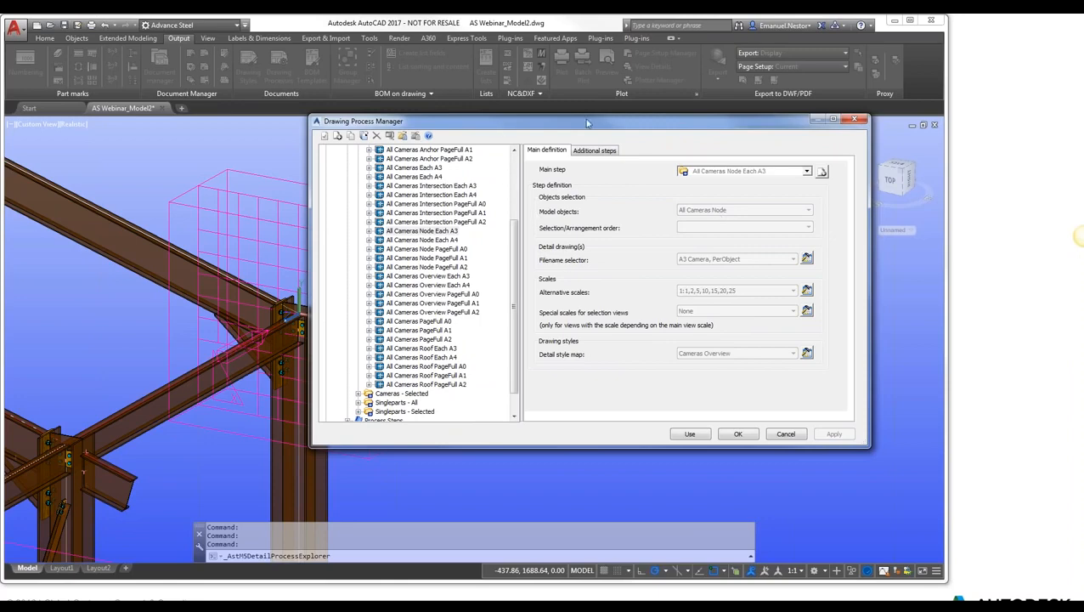
{"action": "left_click_drag", "start_coordinate": [587, 123], "coordinate": [704, 119]}
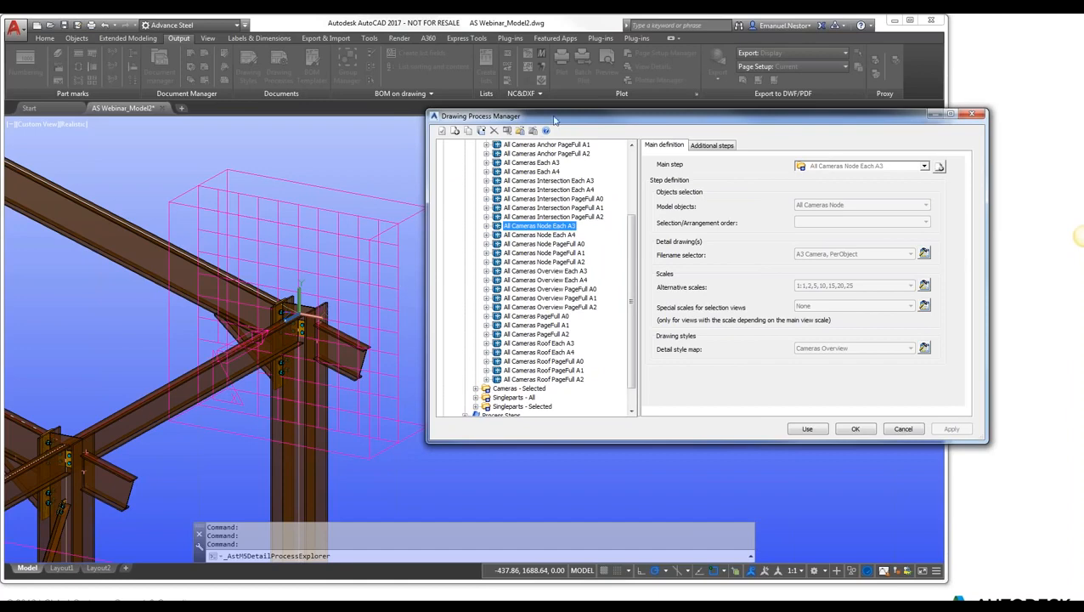
{"action": "mouse_move", "coordinate": [544, 113]}
{"action": "left_mouse_down"}
{"action": "mouse_move", "coordinate": [477, 130]}
{"action": "mouse_move", "coordinate": [419, 107]}
{"action": "left_mouse_up"}
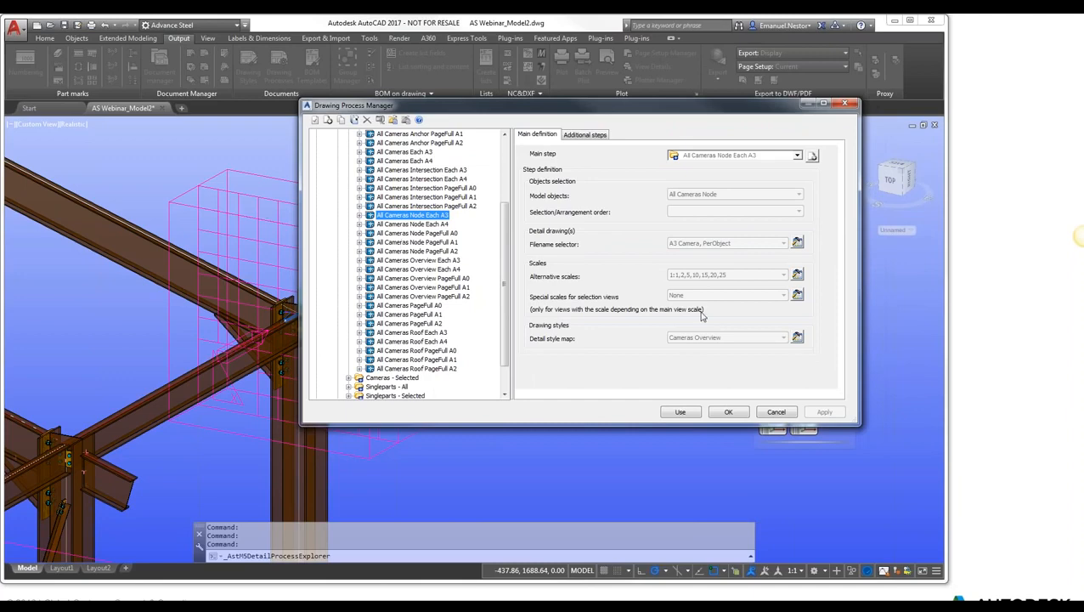
{"action": "left_click", "coordinate": [684, 413]}
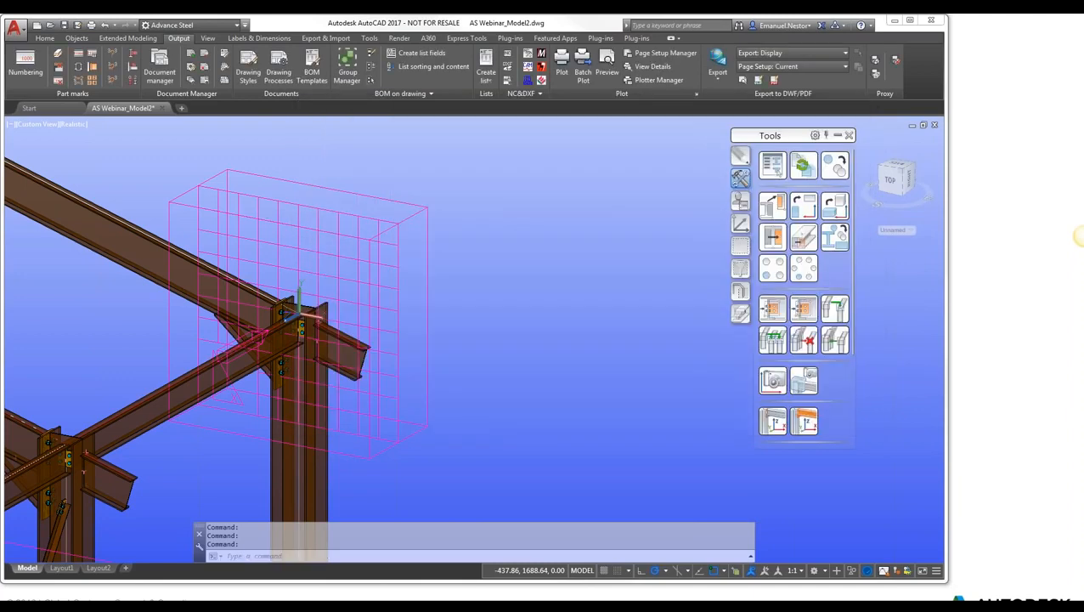
{"action": "left_click", "coordinate": [82, 326]}
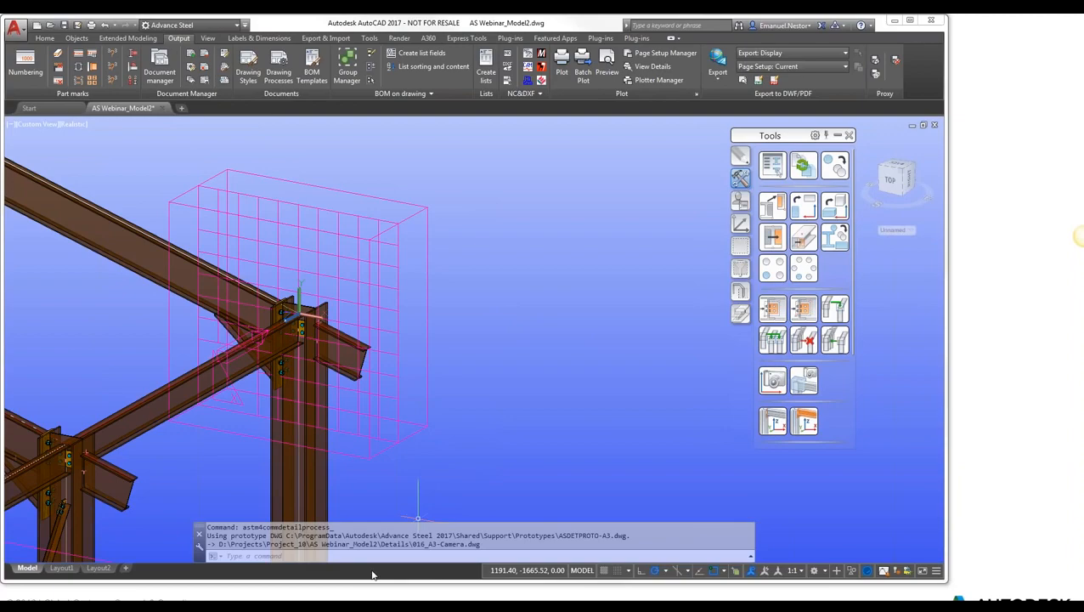
Step: Switch to the Details folder in Windows Explorer, open 016_A3-Camera.dwg, and review the Detail node 1 view on its sheet
{"action": "left_click", "coordinate": [356, 598]}
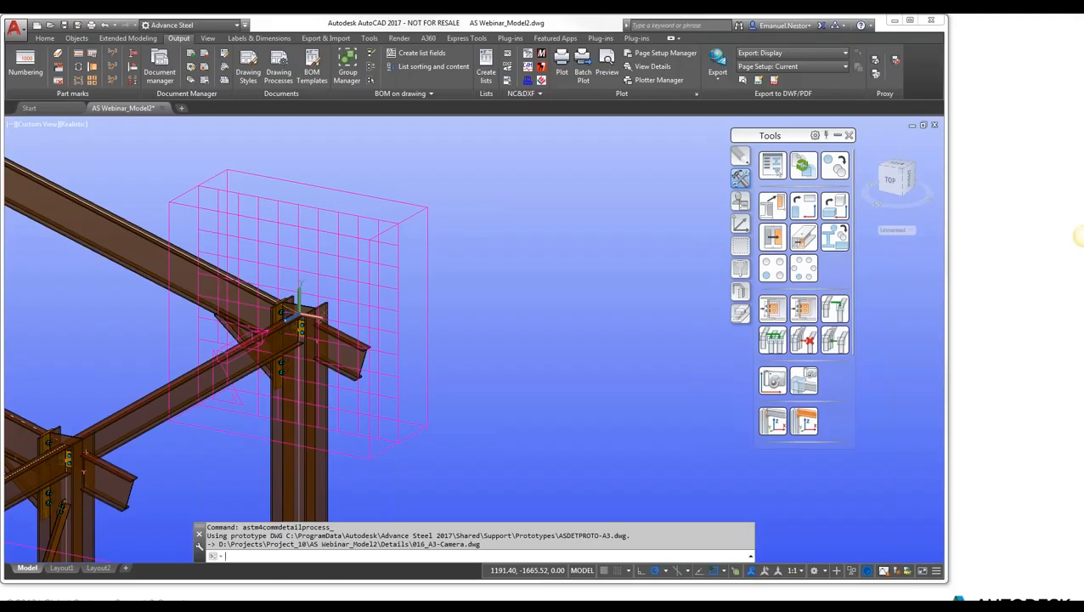
{"action": "key", "text": "alt+Tab"}
{"action": "left_click", "coordinate": [234, 317]}
{"action": "scroll", "coordinate": [235, 320], "scroll_direction": "down", "scroll_amount": 4}
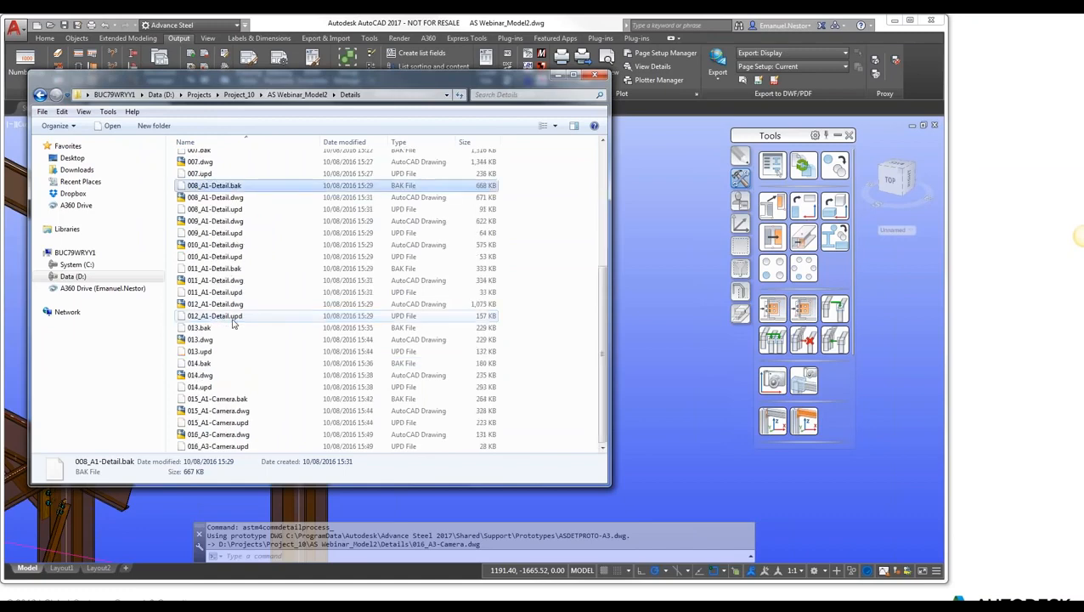
{"action": "double_click", "coordinate": [184, 435]}
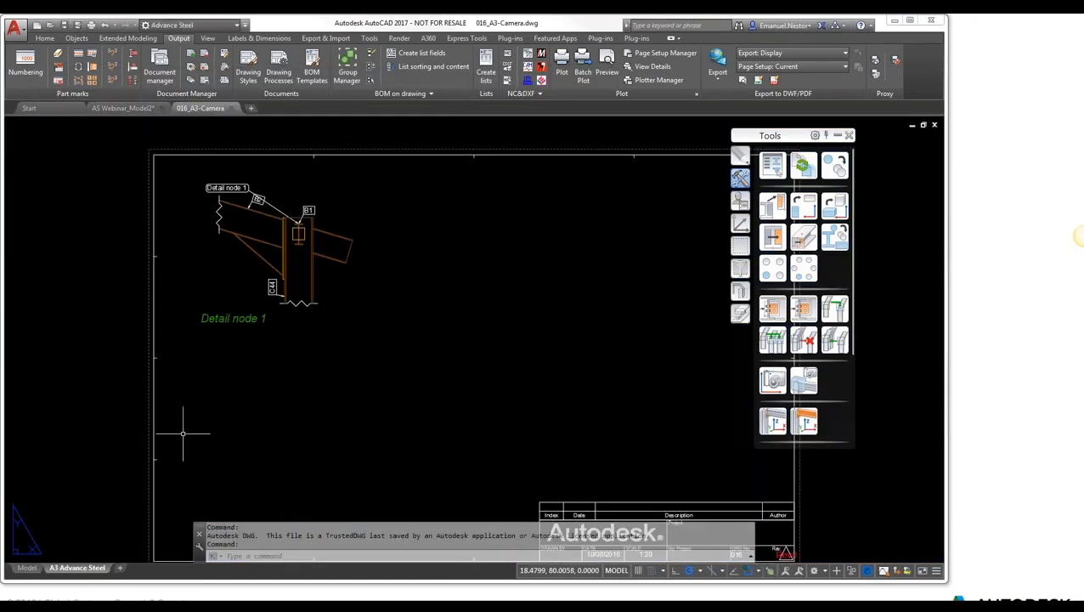
{"action": "scroll", "coordinate": [281, 196], "scroll_direction": "up", "scroll_amount": 2}
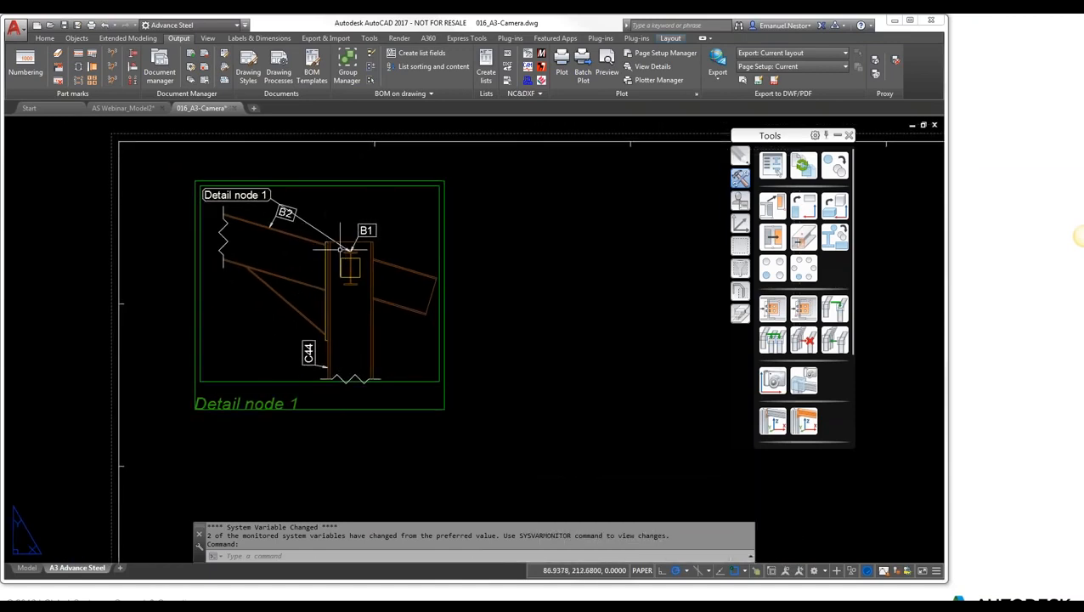
{"action": "scroll", "coordinate": [344, 249], "scroll_direction": "down", "scroll_amount": 3}
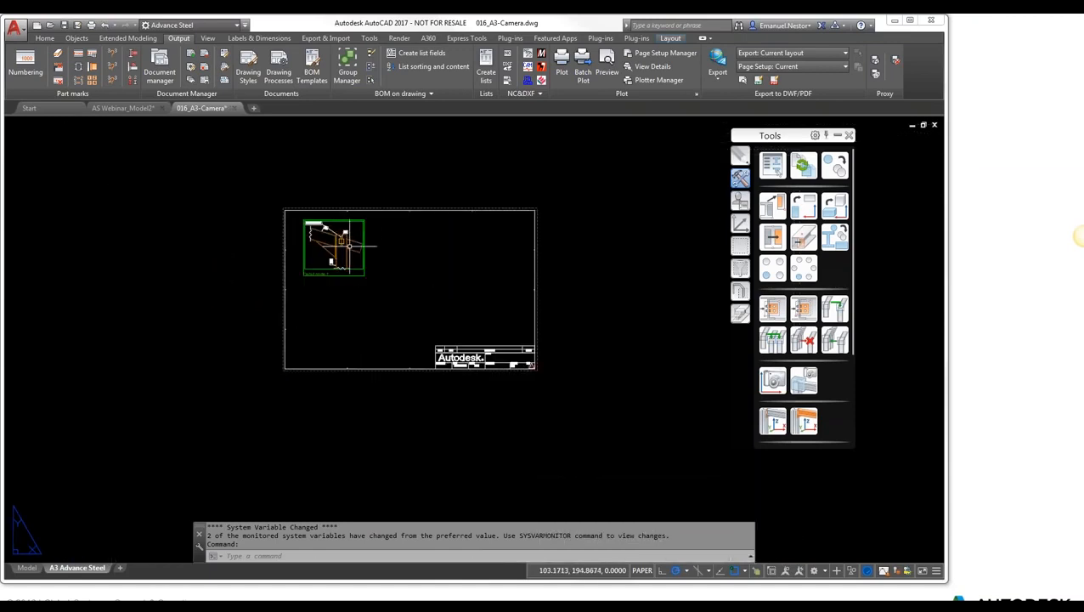
Step: Save and close 016_A3-Camera.dwg, keeping its changes, to return to the AS Webinar_Model2 model
{"action": "key", "text": "ctrl+s"}
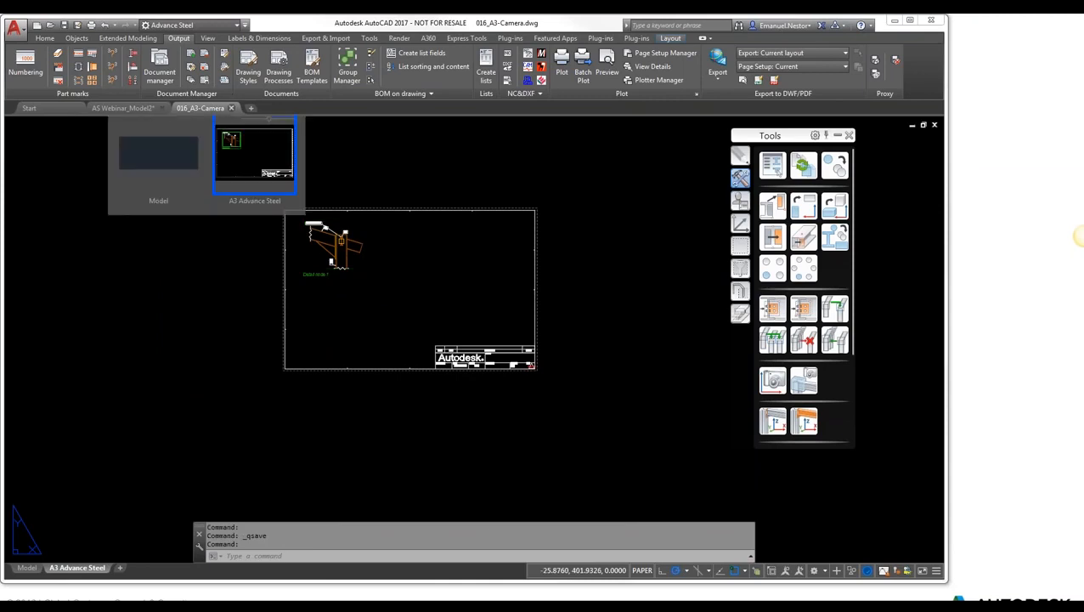
{"action": "left_click", "coordinate": [234, 109]}
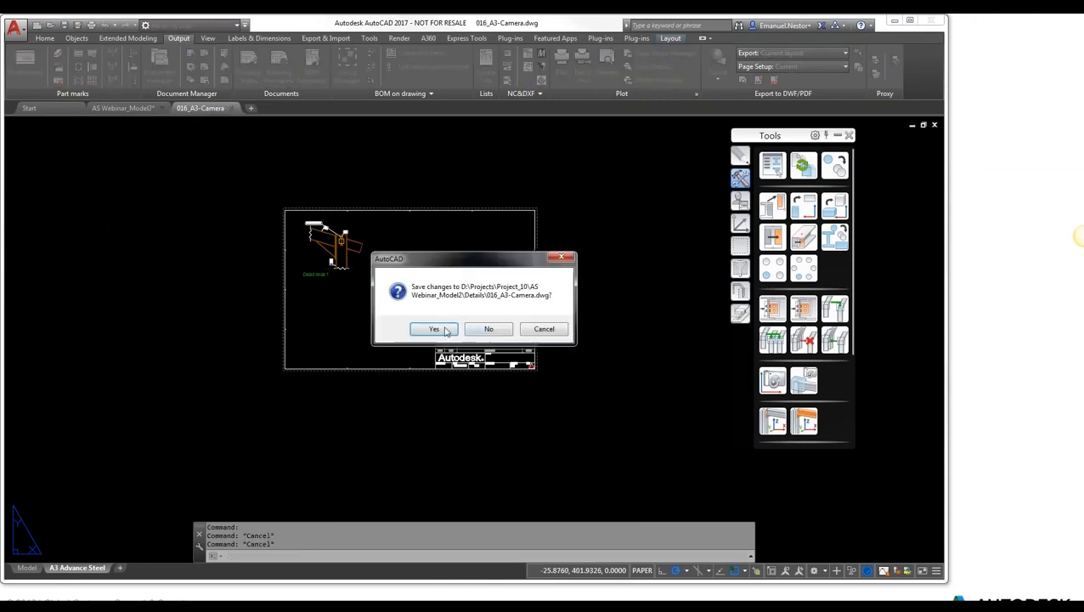
{"action": "left_click", "coordinate": [443, 329]}
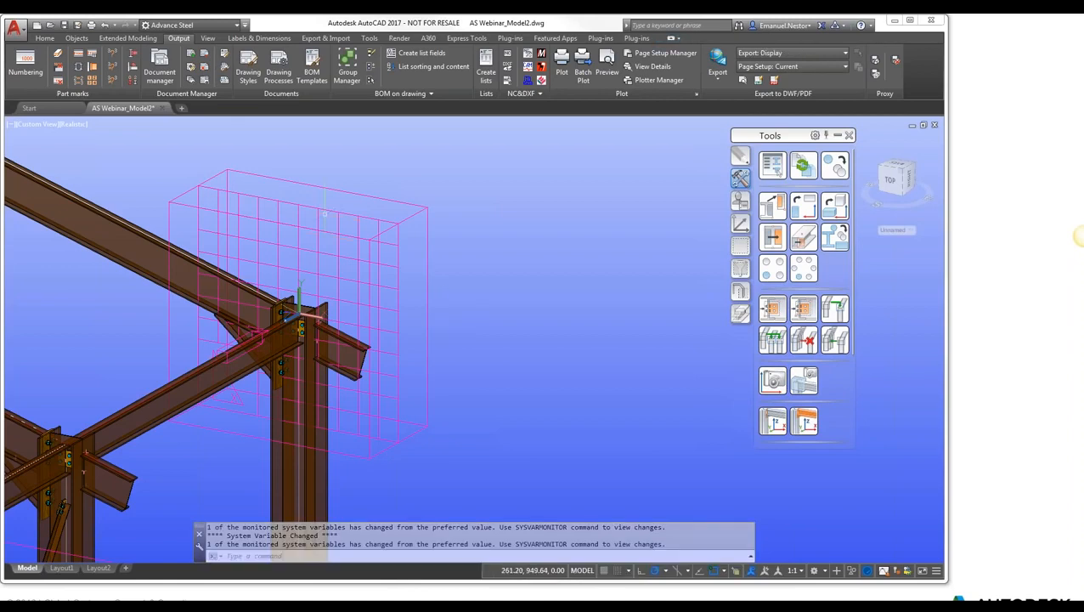
Step: Open the Processes suites explorer and inspect the processes in the standard All Sp, All Mp suite
{"action": "middle_click_drag", "start_coordinate": [266, 284], "coordinate": [372, 283]}
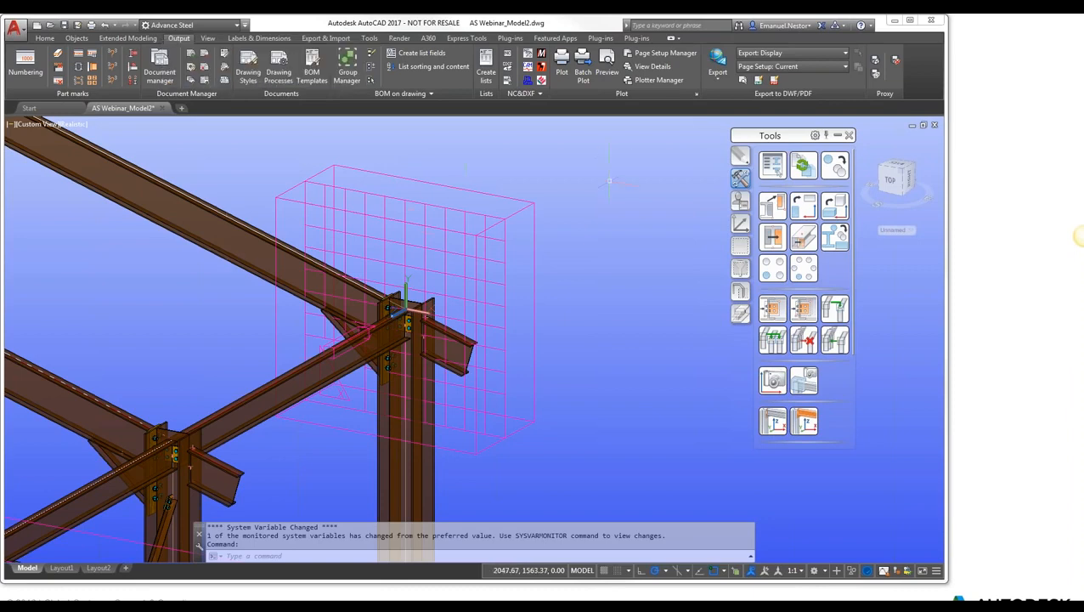
{"action": "scroll", "coordinate": [609, 158], "scroll_direction": "down", "scroll_amount": 3}
{"action": "scroll", "coordinate": [610, 213], "scroll_direction": "down", "scroll_amount": 4}
{"action": "middle_click_drag", "start_coordinate": [554, 291], "coordinate": [573, 264]}
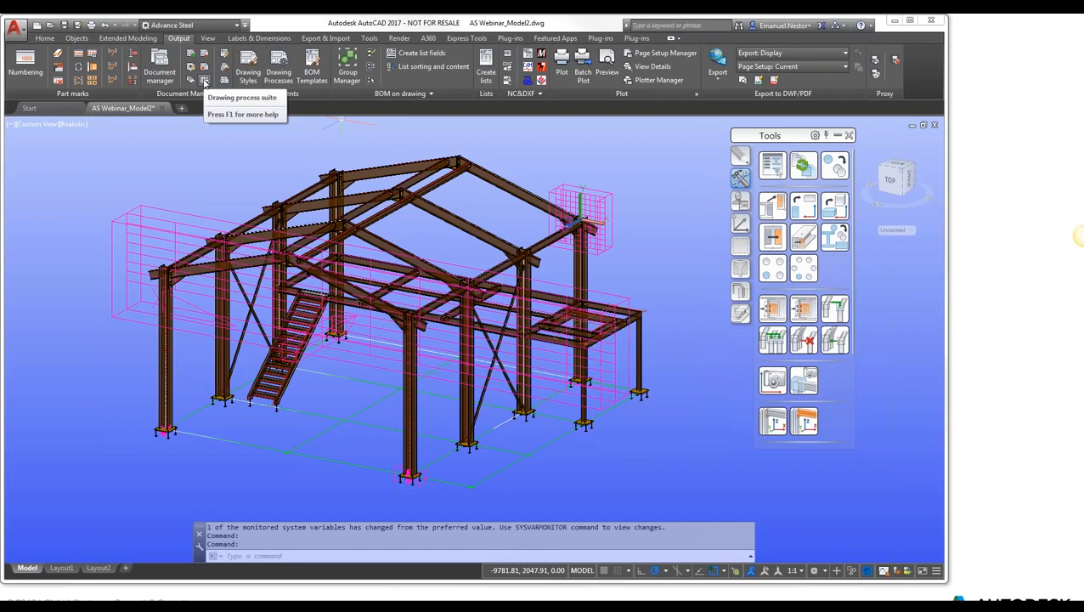
{"action": "left_click", "coordinate": [204, 81]}
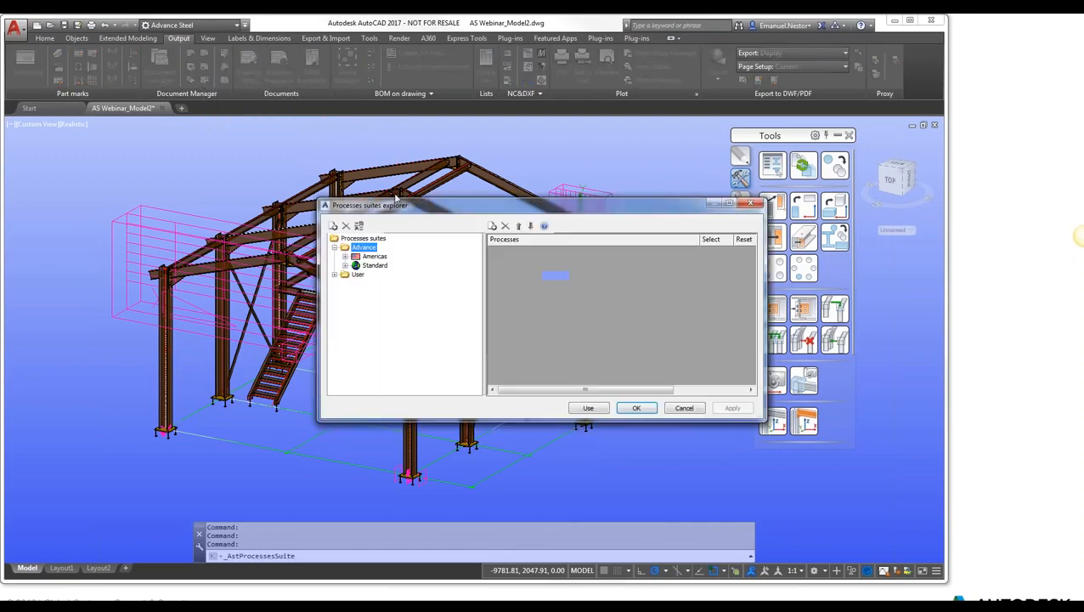
{"action": "left_click_drag", "start_coordinate": [411, 207], "coordinate": [394, 142]}
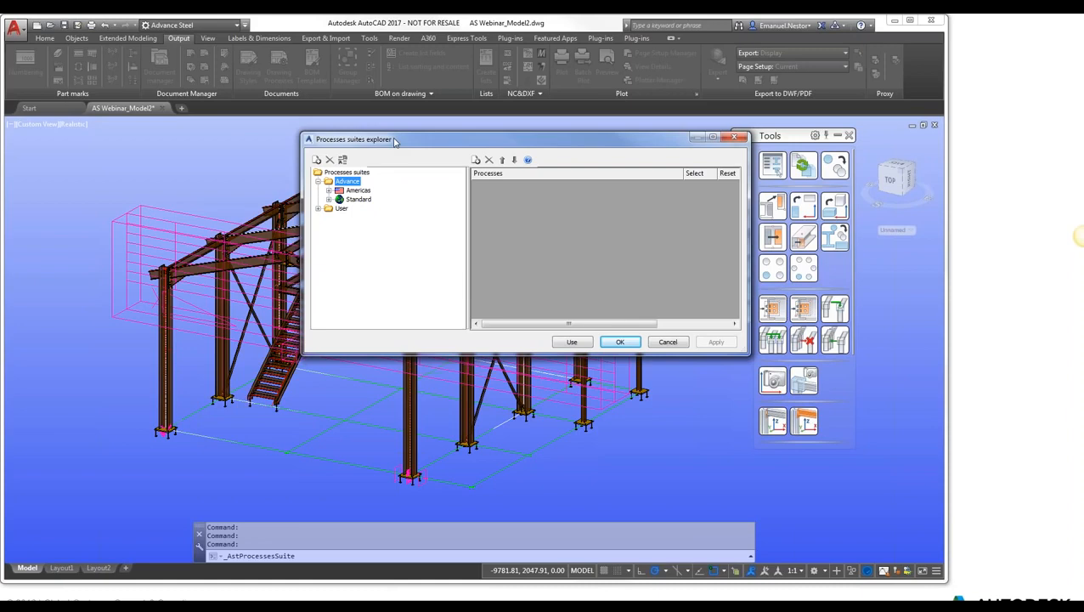
{"action": "left_click", "coordinate": [357, 199]}
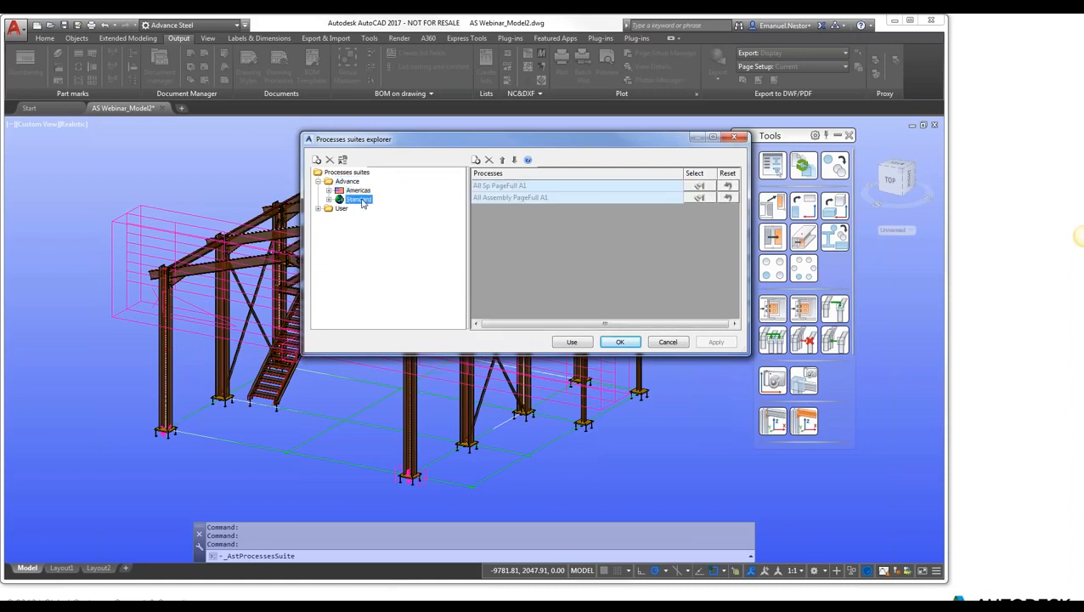
{"action": "left_click", "coordinate": [329, 199]}
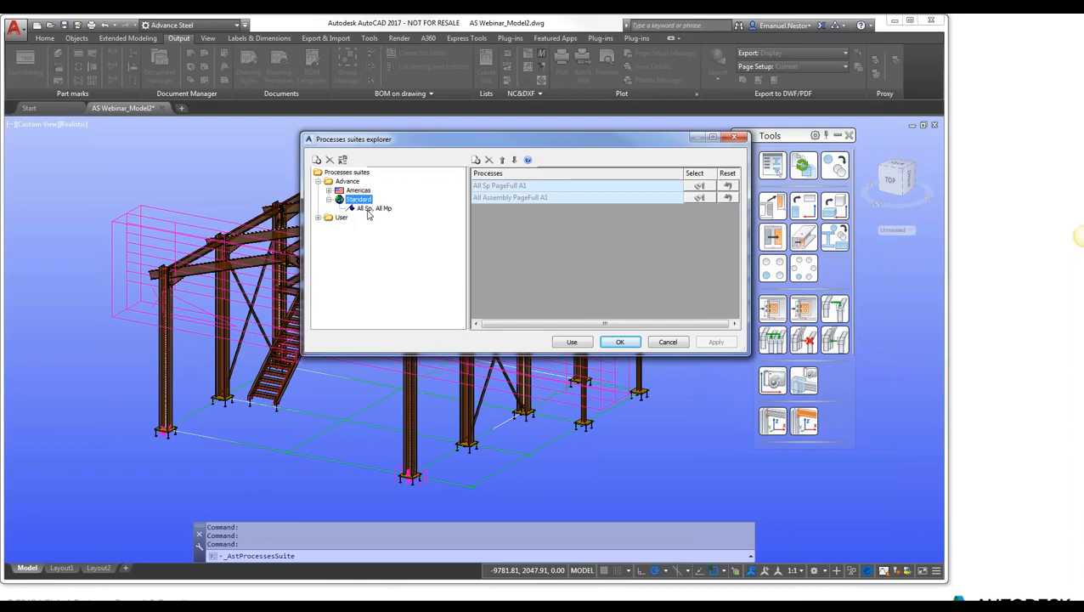
{"action": "left_click", "coordinate": [365, 210]}
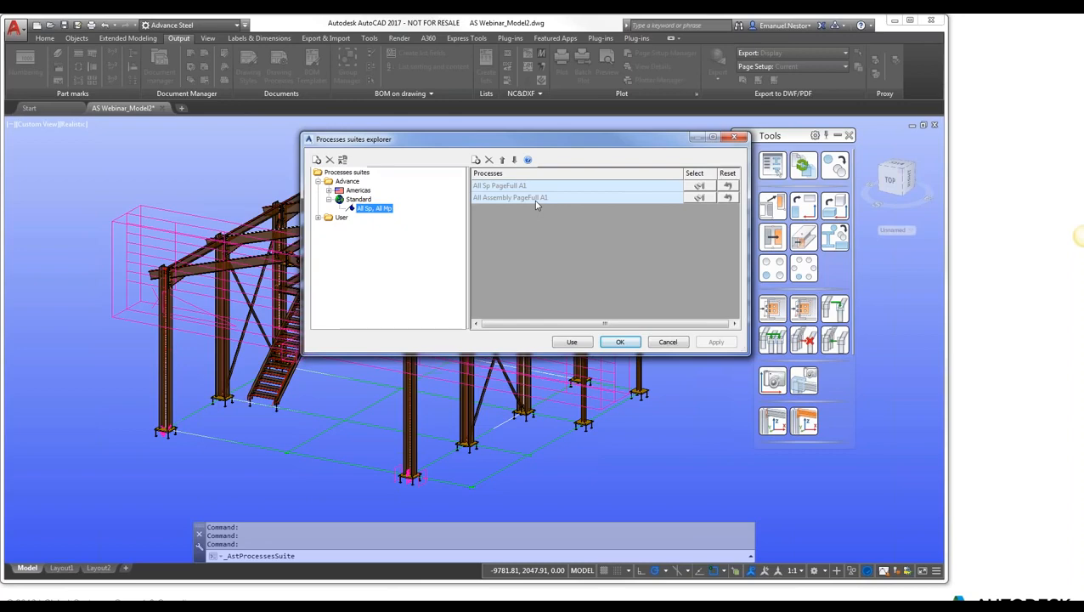
Step: Add the All Cameras PageFull A1 process to the User All Sp, All Mp suite and save the change
{"action": "left_click", "coordinate": [318, 218]}
{"action": "left_click", "coordinate": [341, 218]}
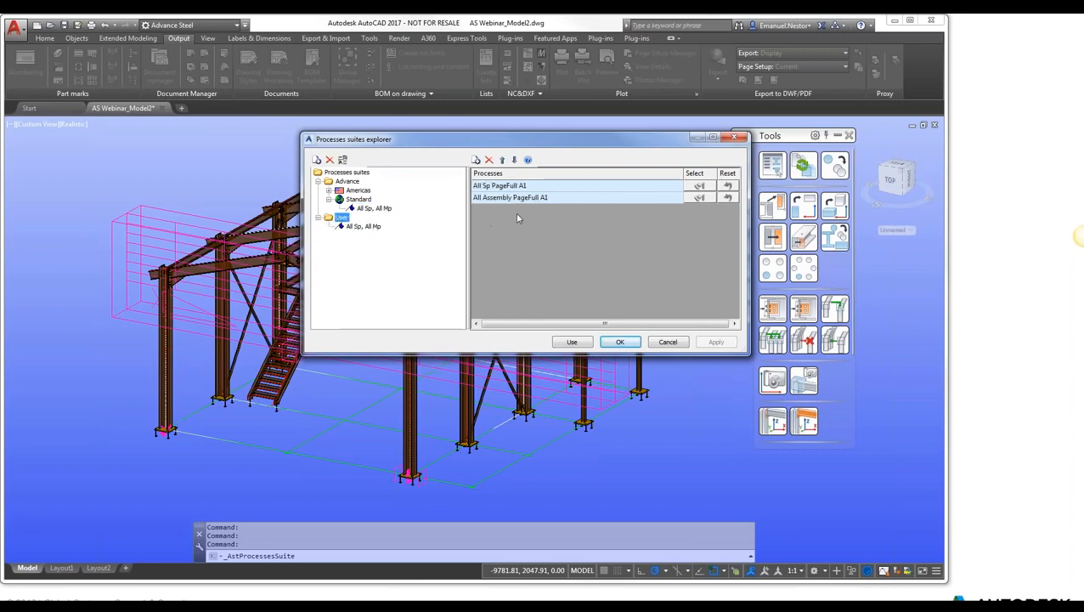
{"action": "left_click", "coordinate": [491, 189]}
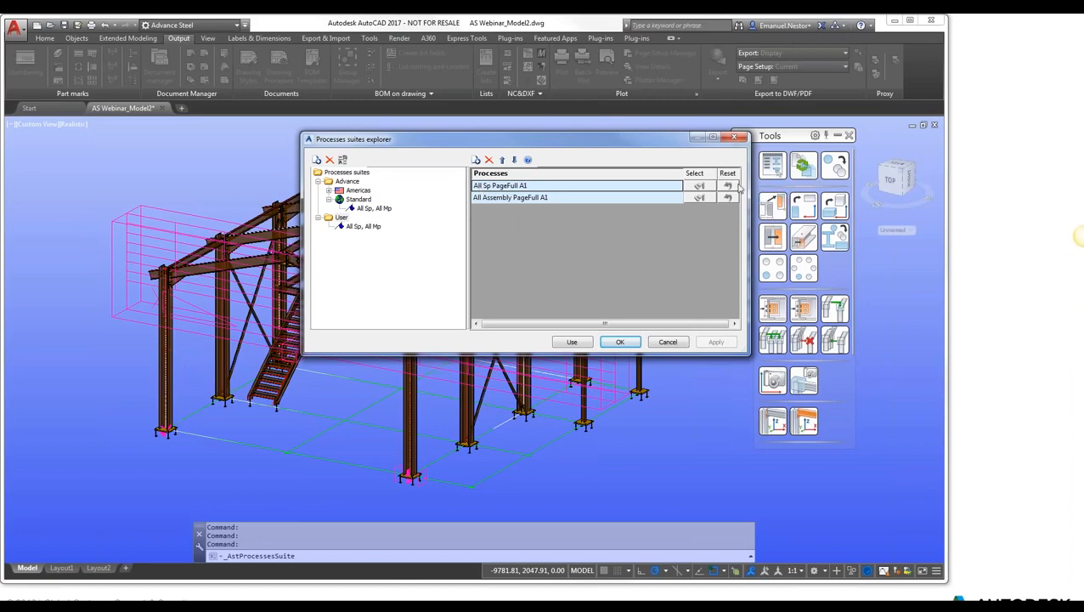
{"action": "left_click", "coordinate": [571, 199]}
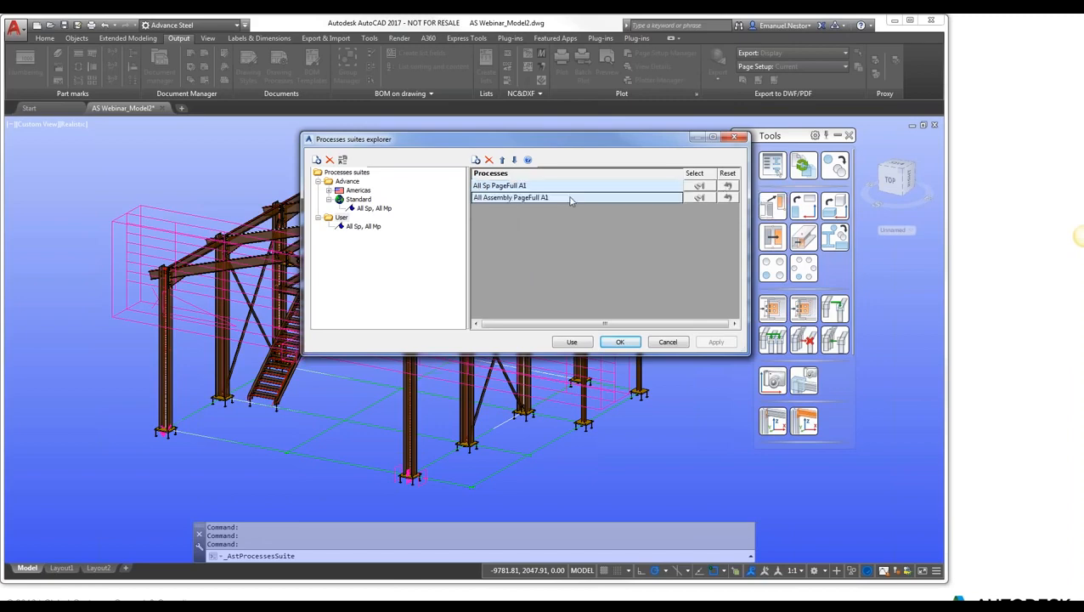
{"action": "left_click", "coordinate": [476, 162]}
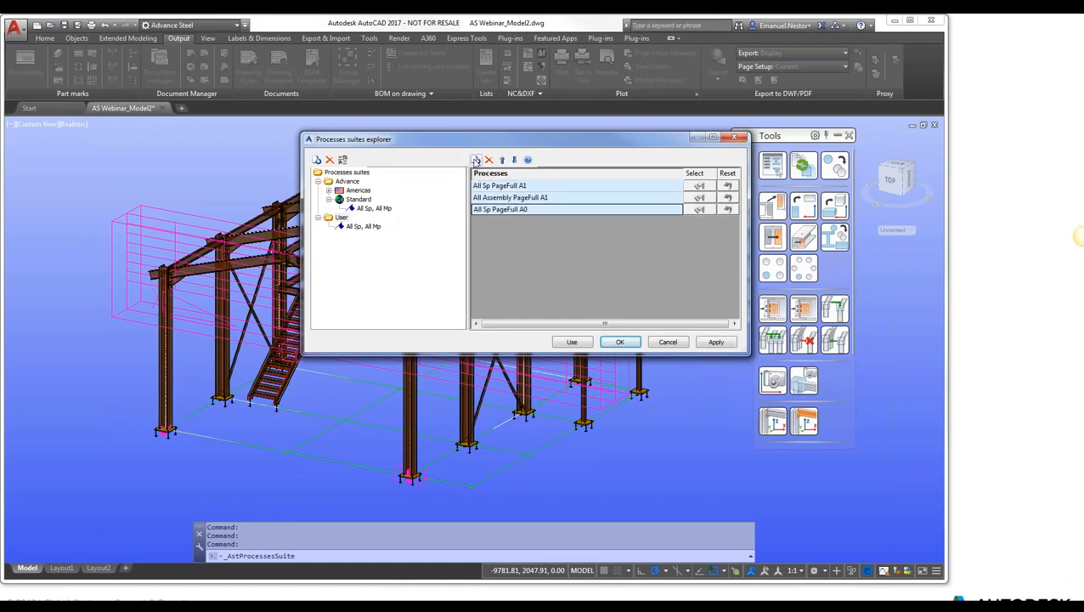
{"action": "left_click", "coordinate": [545, 211]}
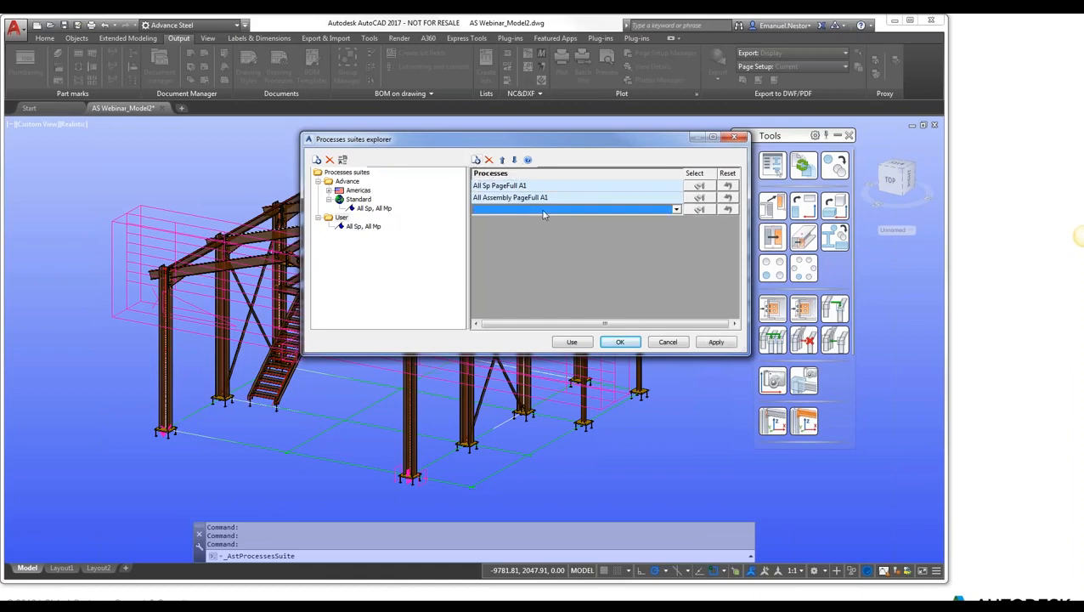
{"action": "left_click", "coordinate": [675, 210]}
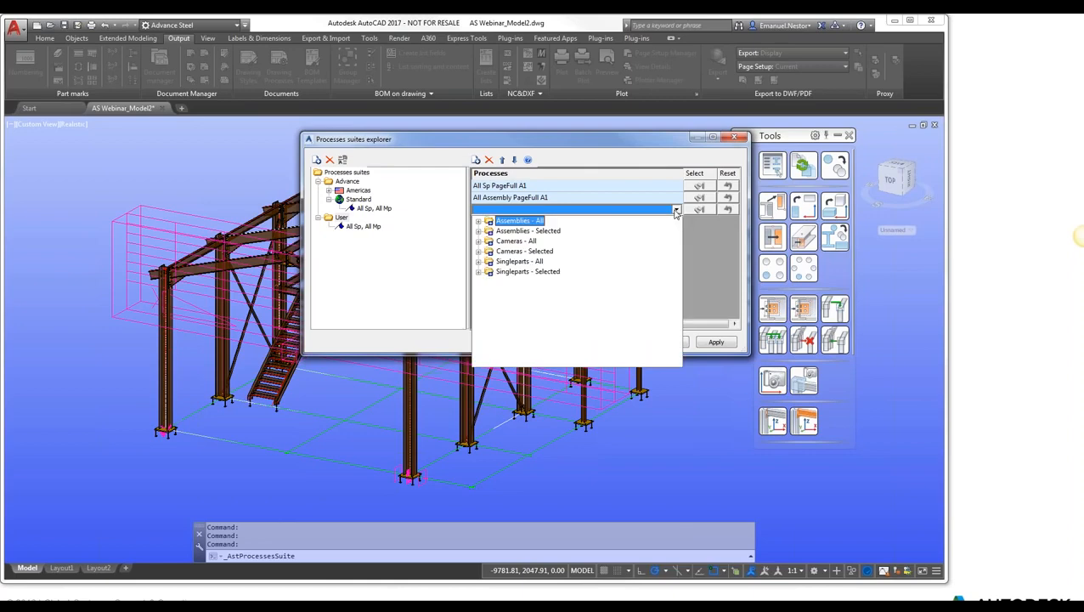
{"action": "left_click", "coordinate": [479, 242]}
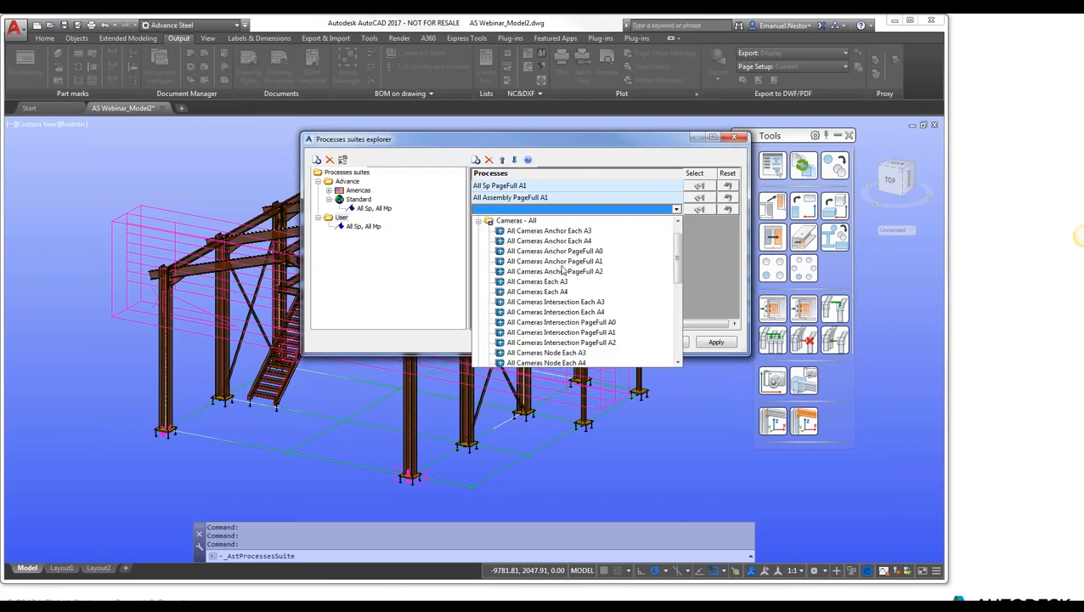
{"action": "left_click_drag", "start_coordinate": [680, 258], "coordinate": [680, 304]}
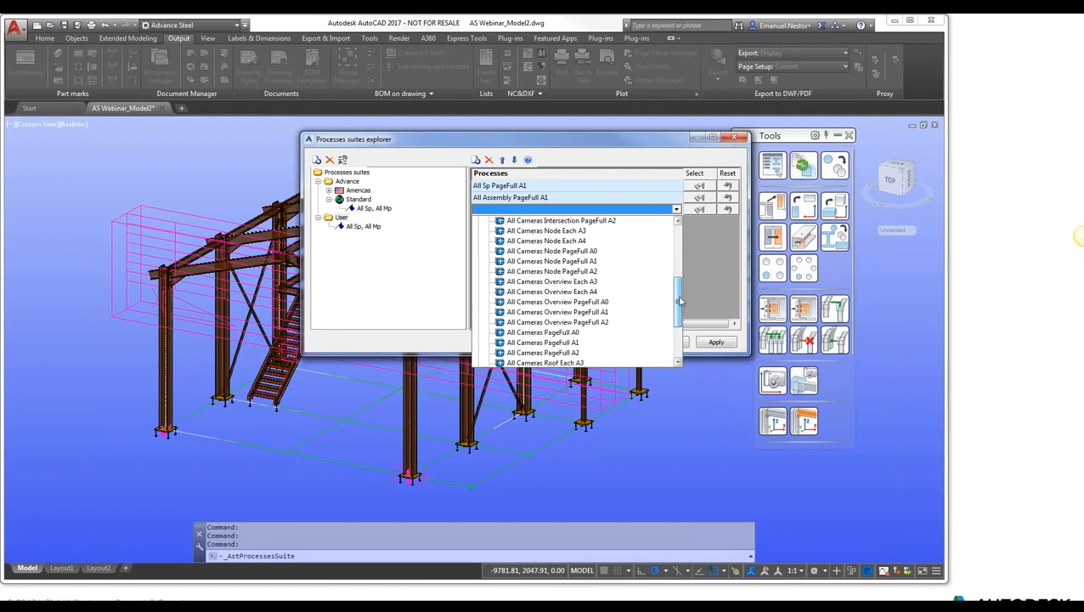
{"action": "left_click", "coordinate": [576, 344]}
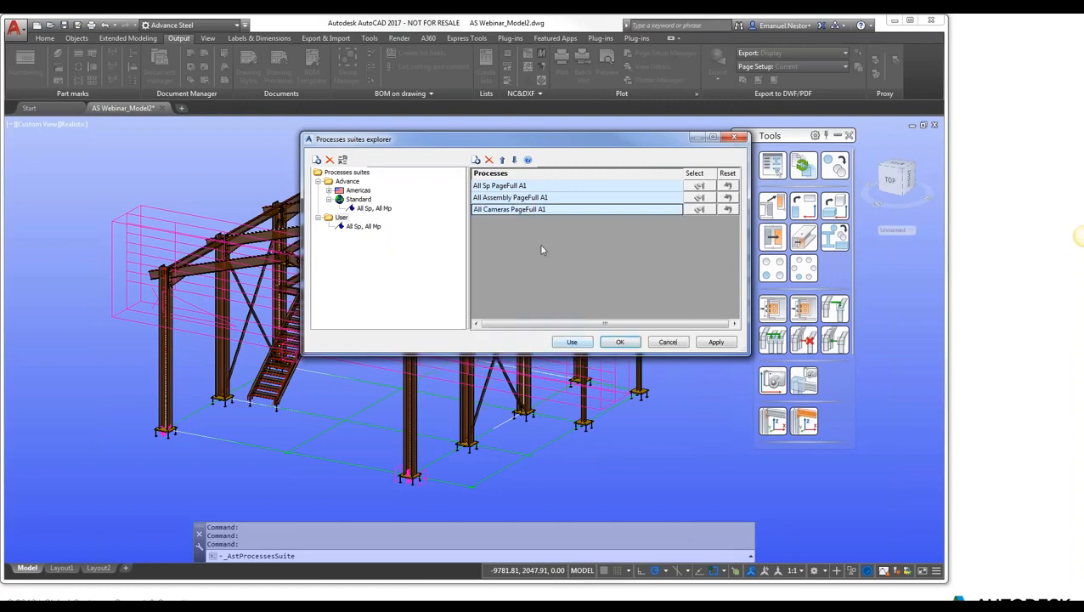
{"action": "left_click", "coordinate": [716, 342]}
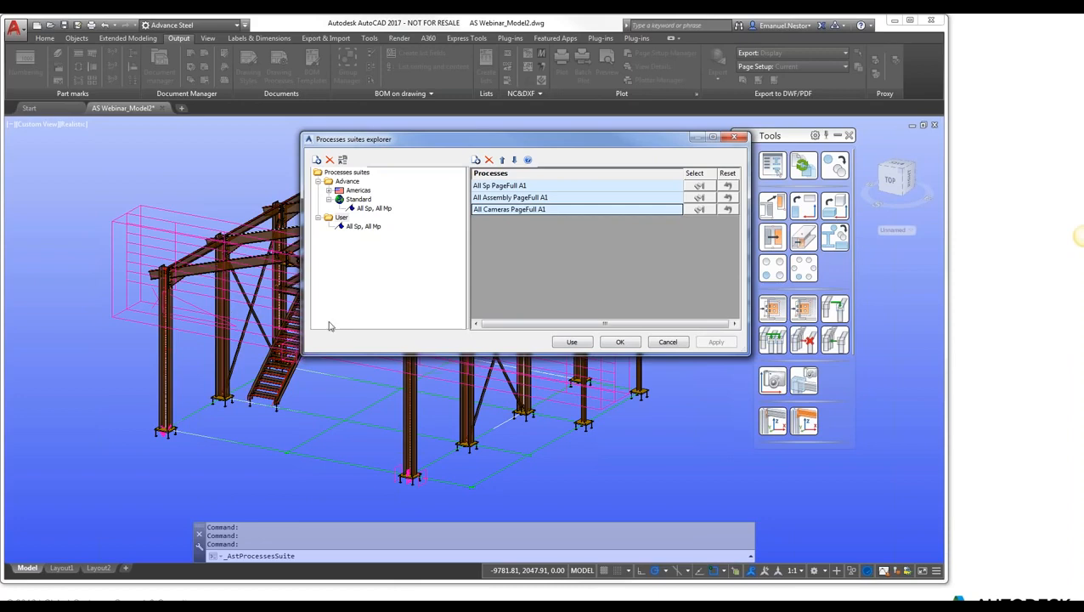
{"action": "left_click", "coordinate": [619, 342]}
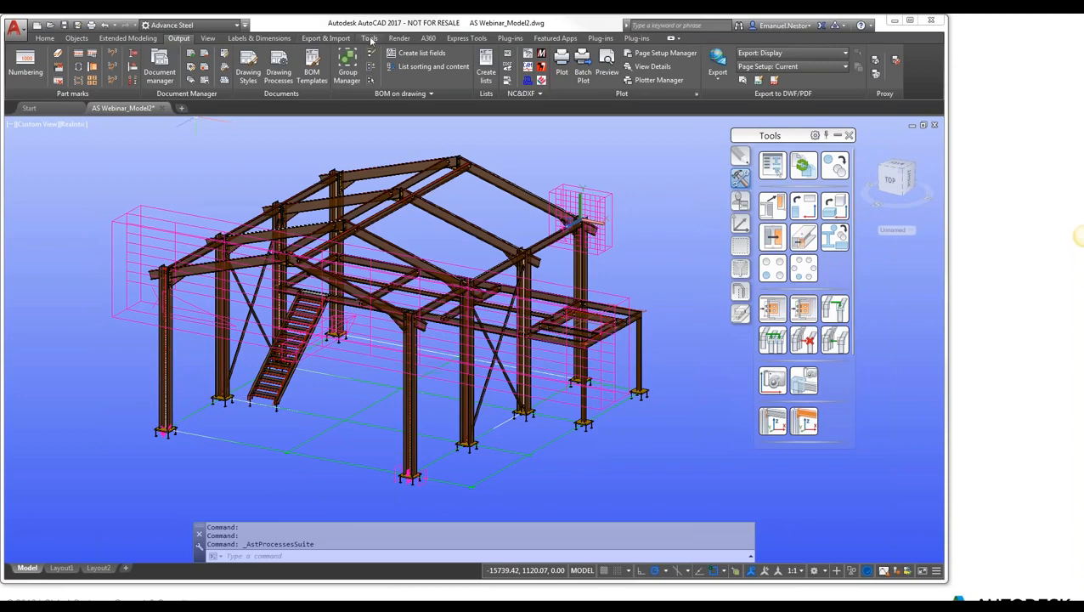
Step: In the Management Tools defaults, filter for "allow", enable Allow duplicate workshop drawings under Drawing-General, and reload the settings
{"action": "left_click", "coordinate": [371, 39]}
{"action": "left_click", "coordinate": [29, 63]}
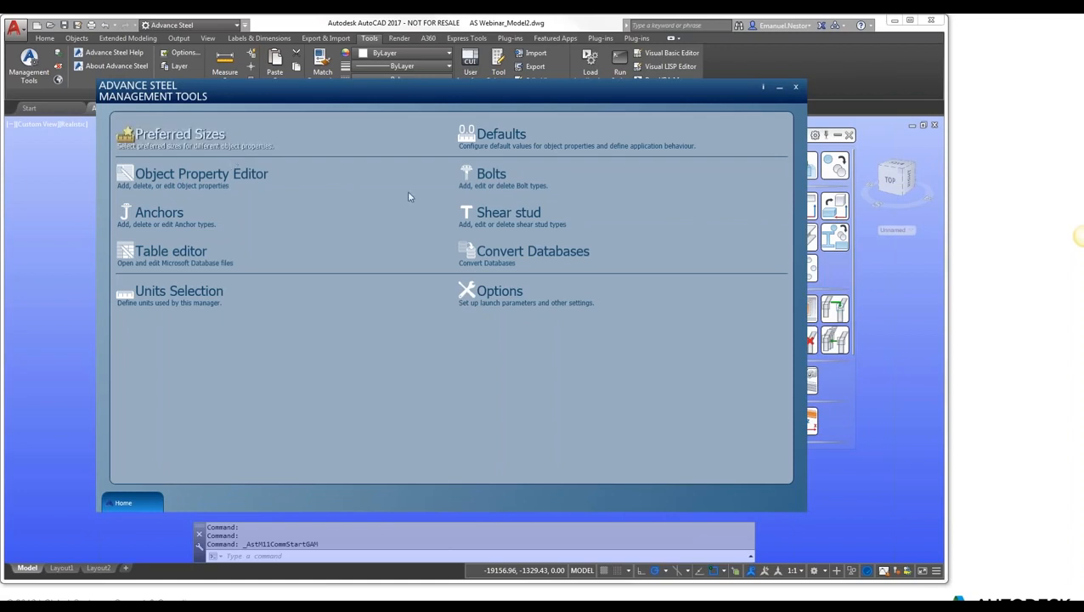
{"action": "left_click", "coordinate": [506, 139]}
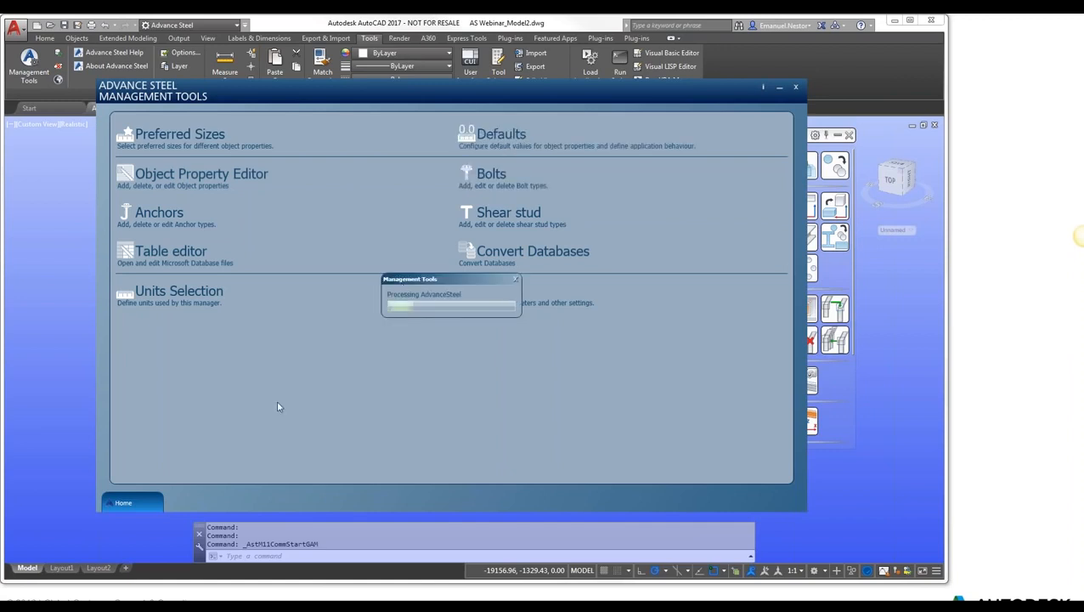
{"action": "left_click", "coordinate": [129, 475]}
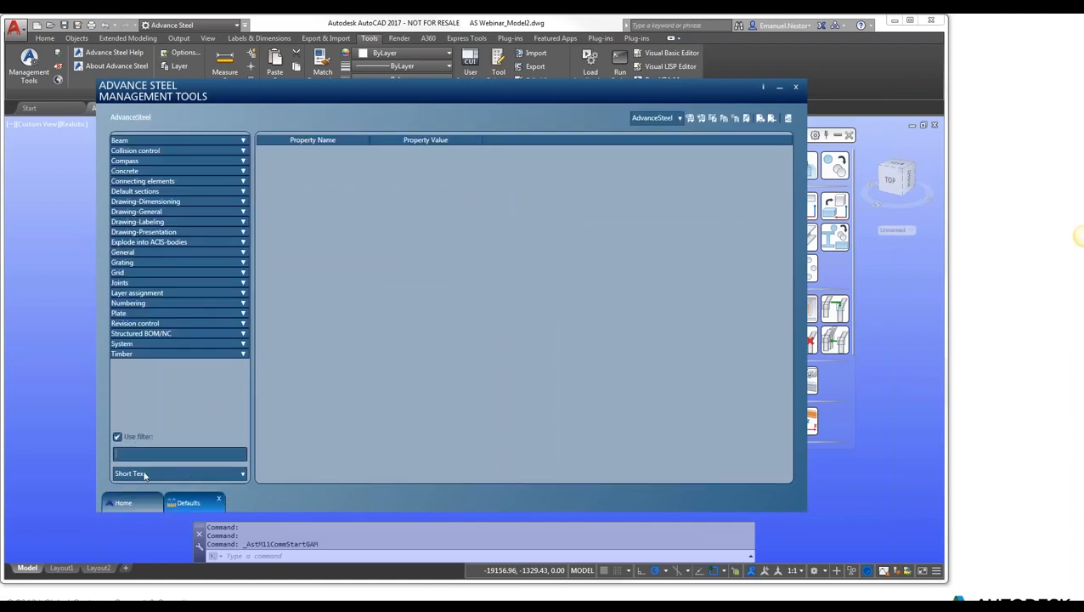
{"action": "type", "text": "o"}
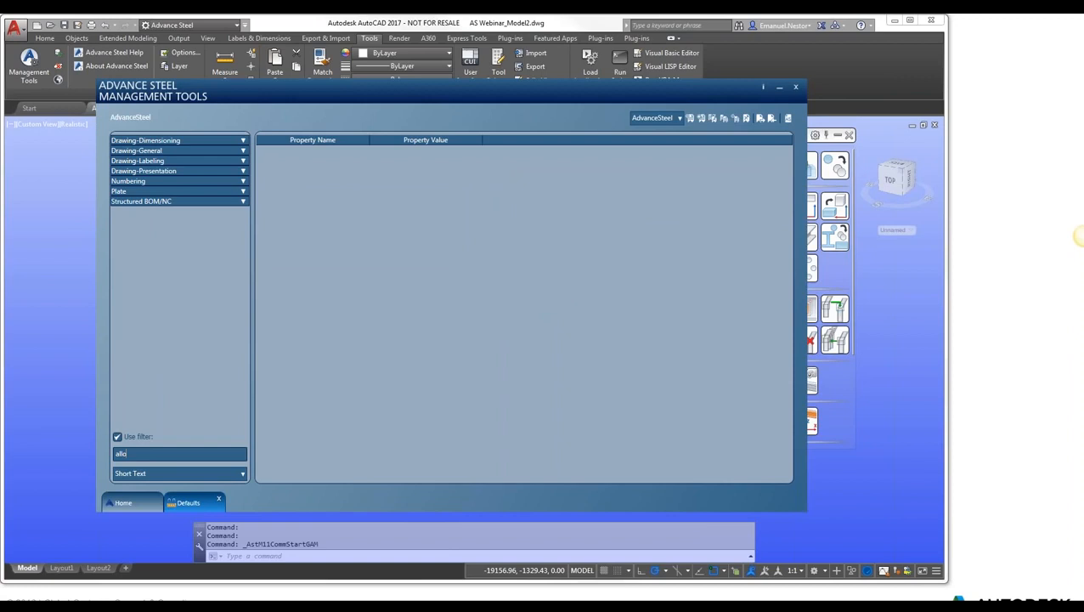
{"action": "type", "text": "w"}
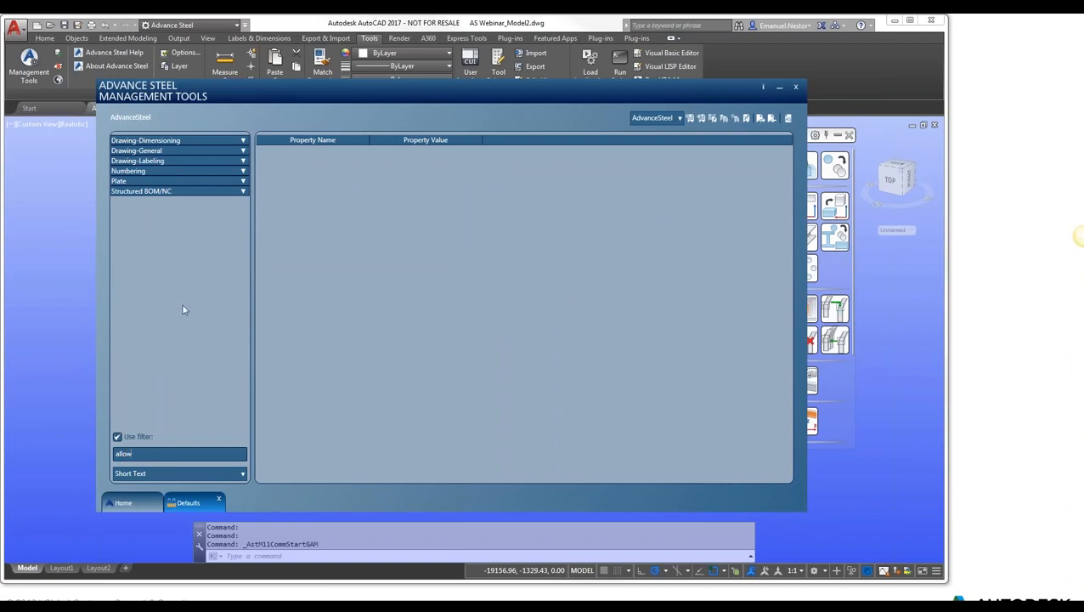
{"action": "left_click", "coordinate": [141, 151]}
{"action": "left_click", "coordinate": [134, 160]}
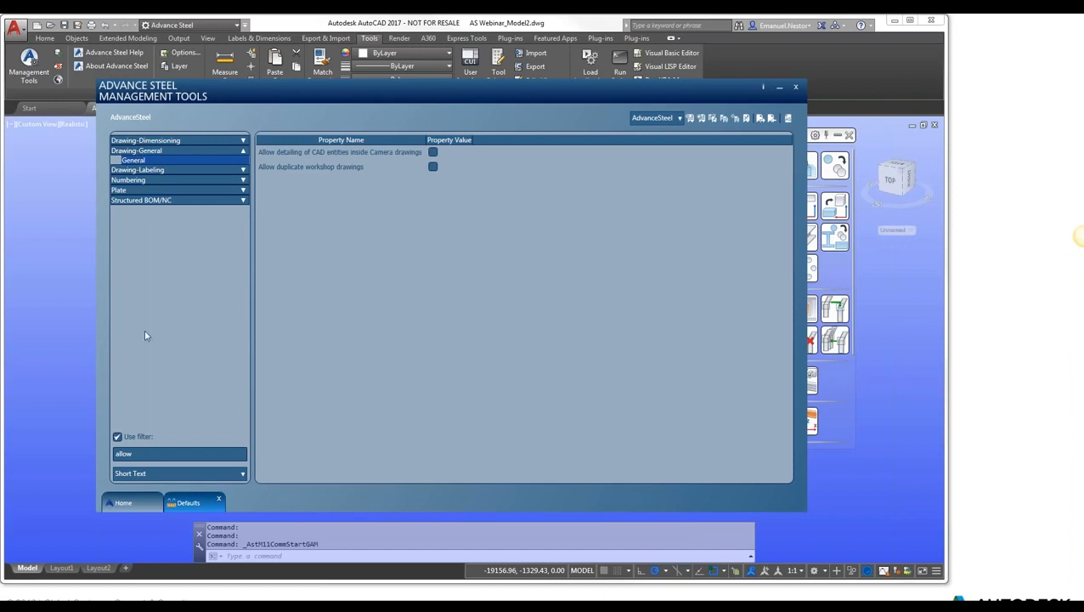
{"action": "left_click", "coordinate": [132, 499]}
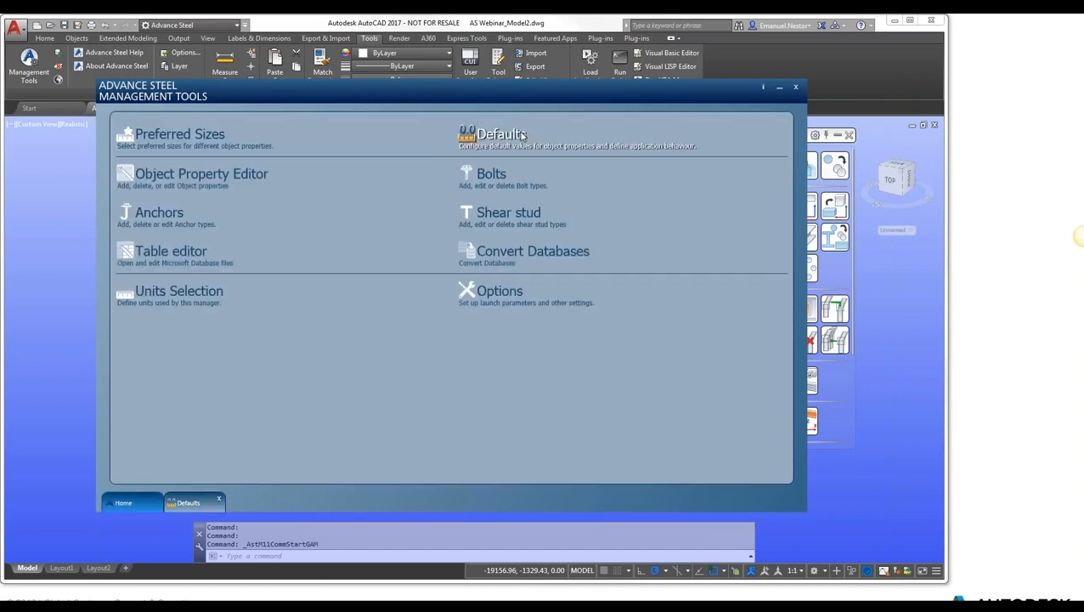
{"action": "left_click", "coordinate": [546, 145]}
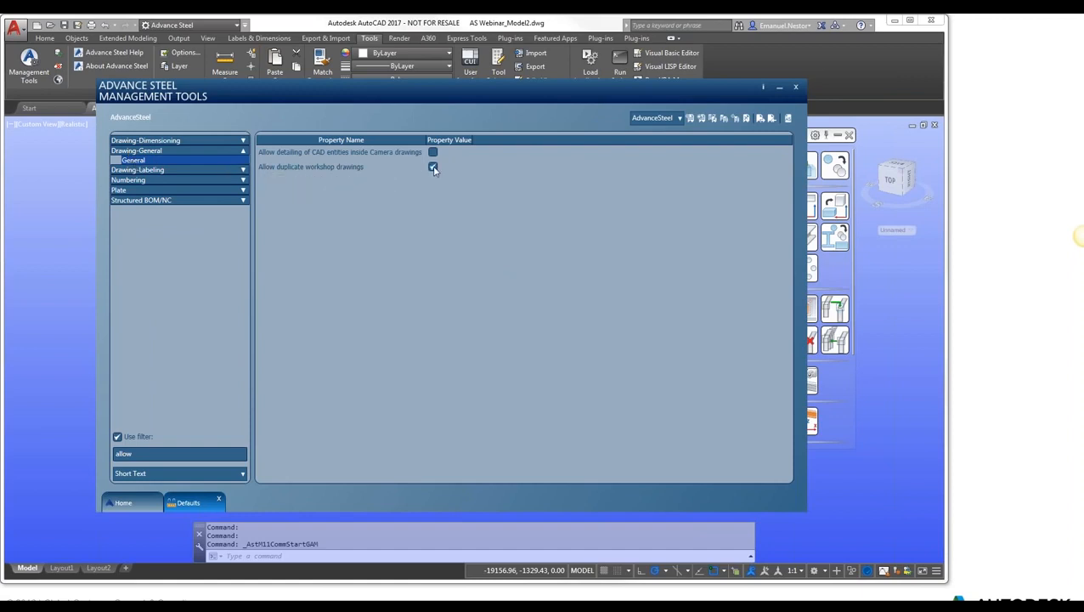
{"action": "left_click", "coordinate": [788, 120]}
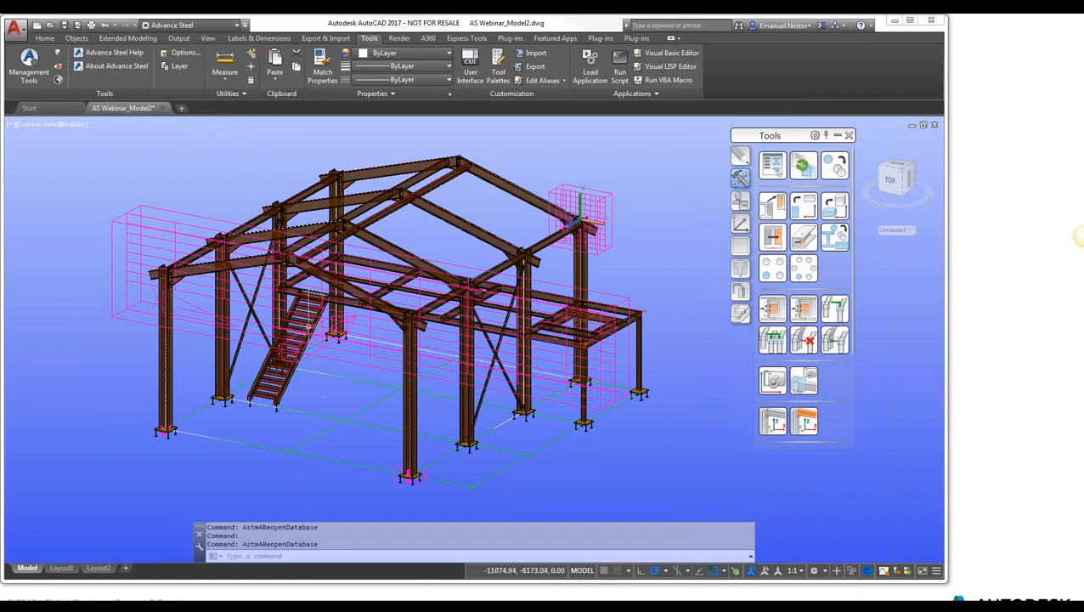
Step: Remove the All Cameras PageFull A1 process from the User All Sp, All Mp suite and run the suite
{"action": "left_click", "coordinate": [179, 38]}
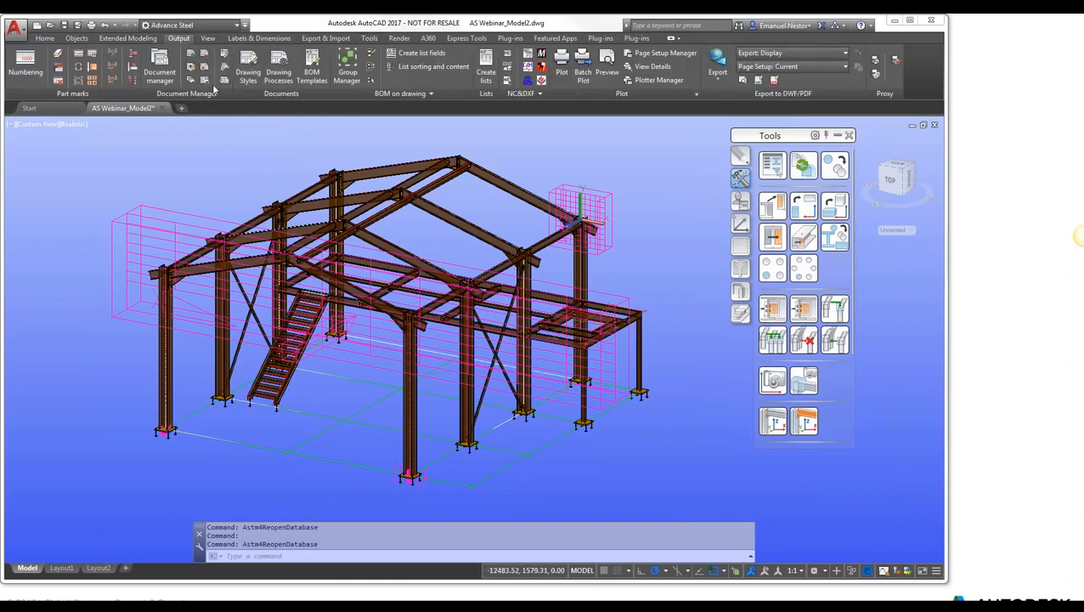
{"action": "left_click", "coordinate": [205, 80]}
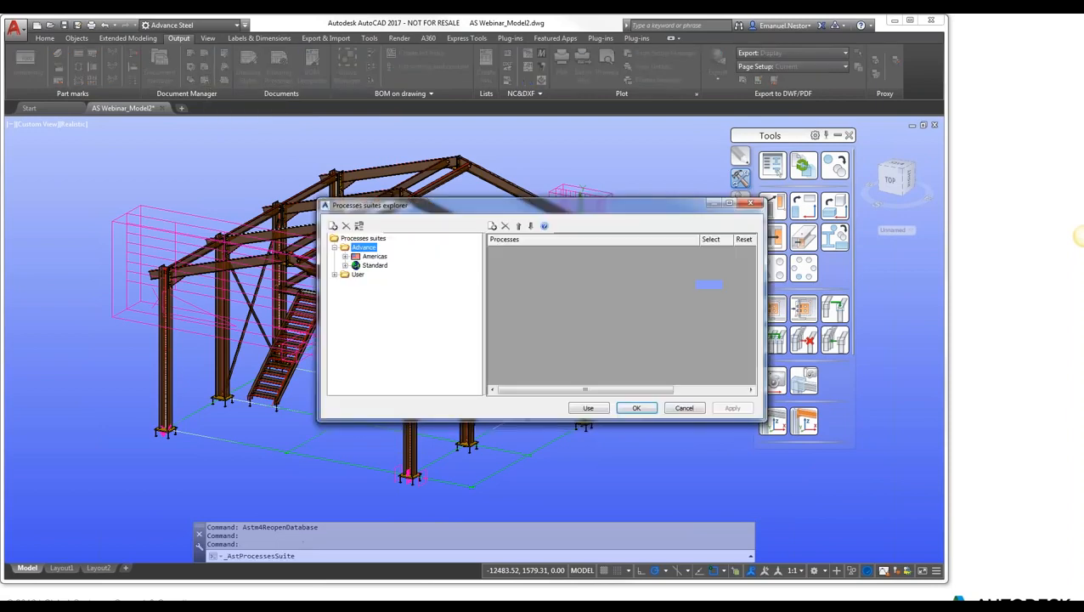
{"action": "double_click", "coordinate": [348, 275]}
{"action": "left_click", "coordinate": [379, 283]}
{"action": "left_click", "coordinate": [493, 276]}
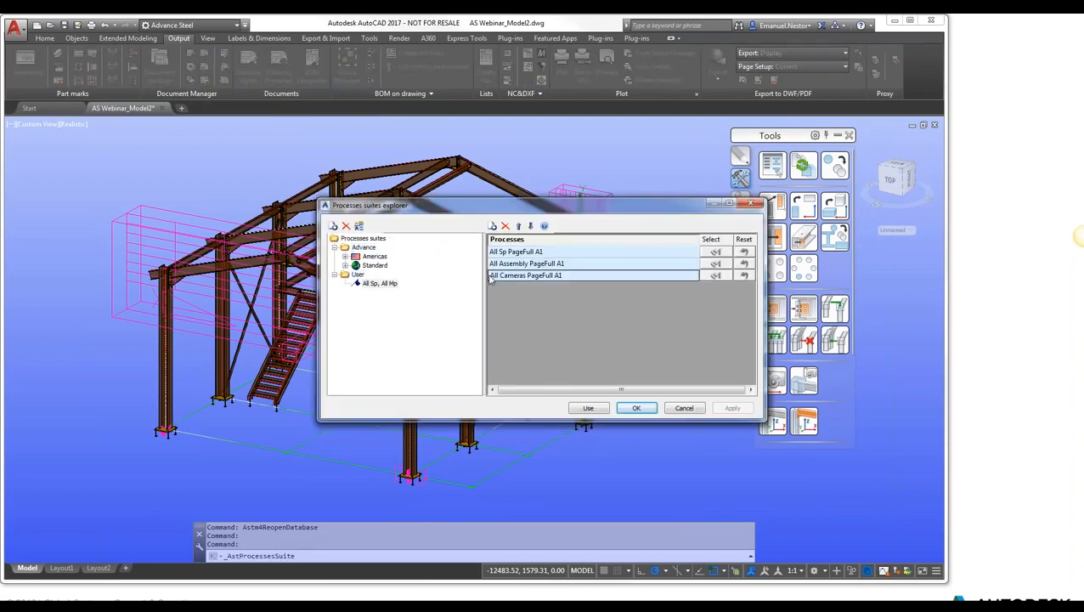
{"action": "left_click", "coordinate": [505, 226]}
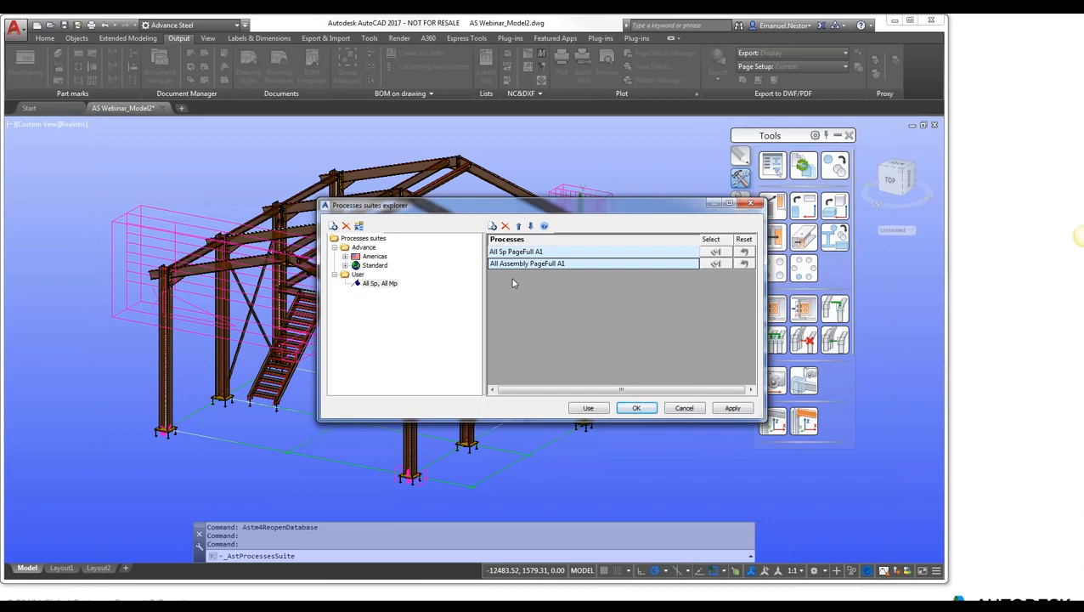
{"action": "left_click", "coordinate": [733, 407]}
{"action": "left_click", "coordinate": [587, 409]}
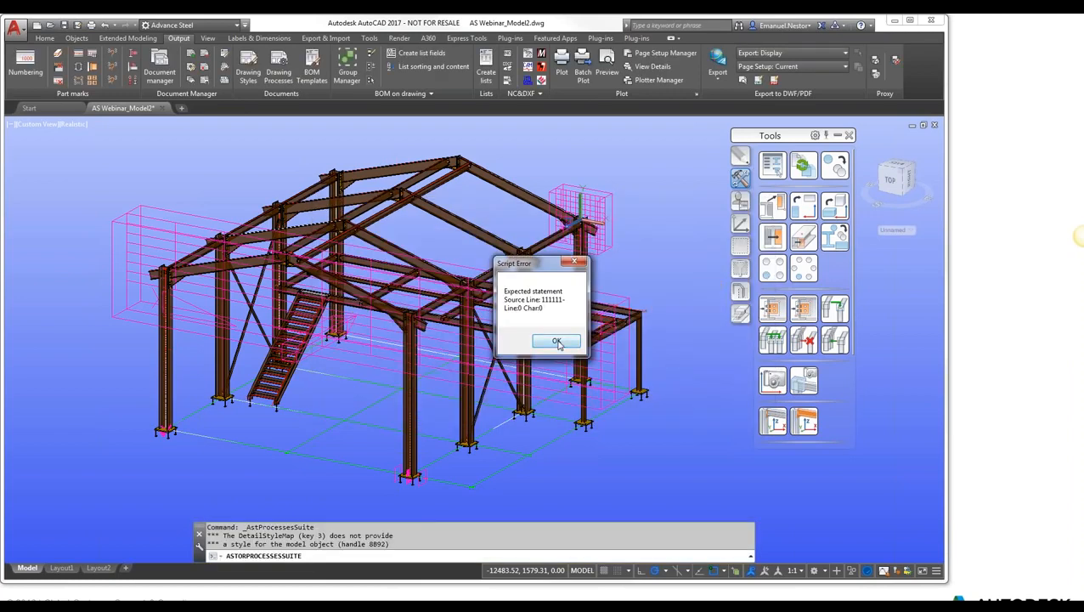
Step: Dismiss the script error and let the process suite finish generating the detail drawings
{"action": "left_click", "coordinate": [556, 341]}
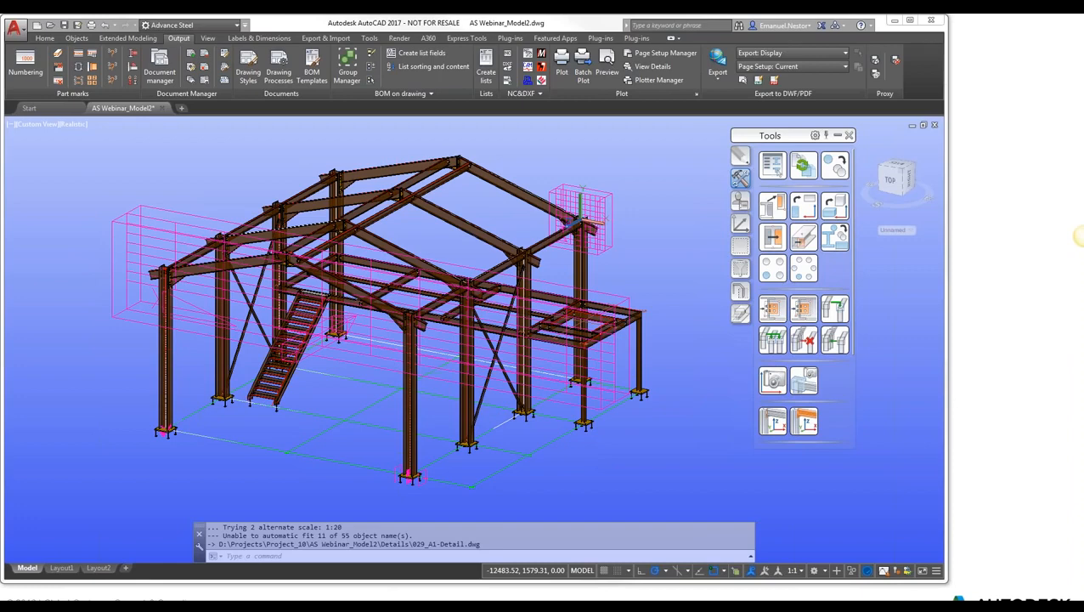
{"action": "key", "text": "Escape"}
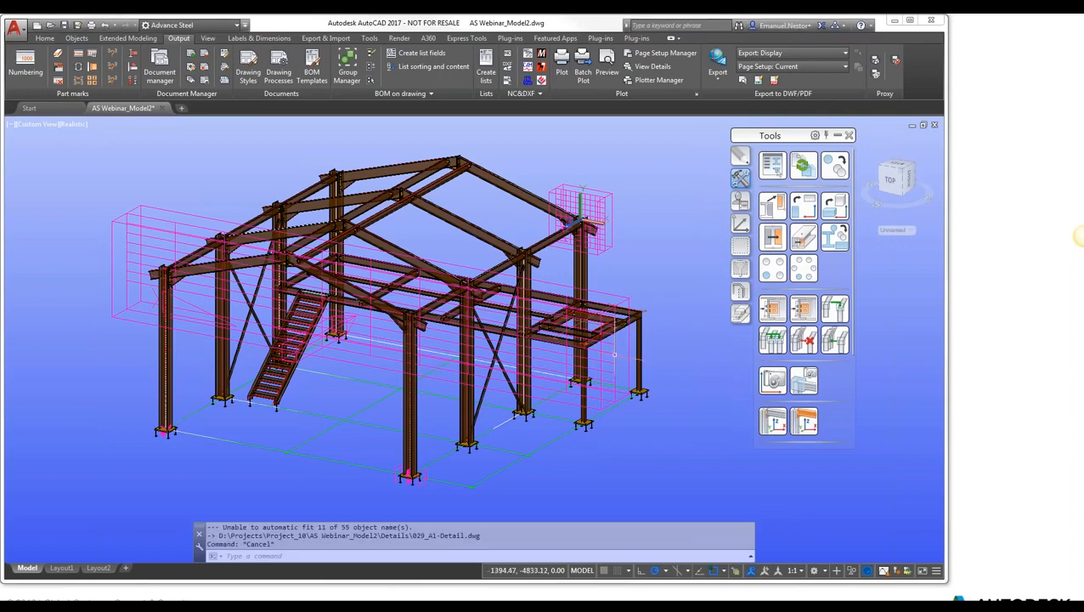
Step: Open the Document Manager and review the generated detail drawings from 017_A1-Detail.dwg to 029_A1-Detail.dwg, including 020 and 021
{"action": "left_click", "coordinate": [169, 65]}
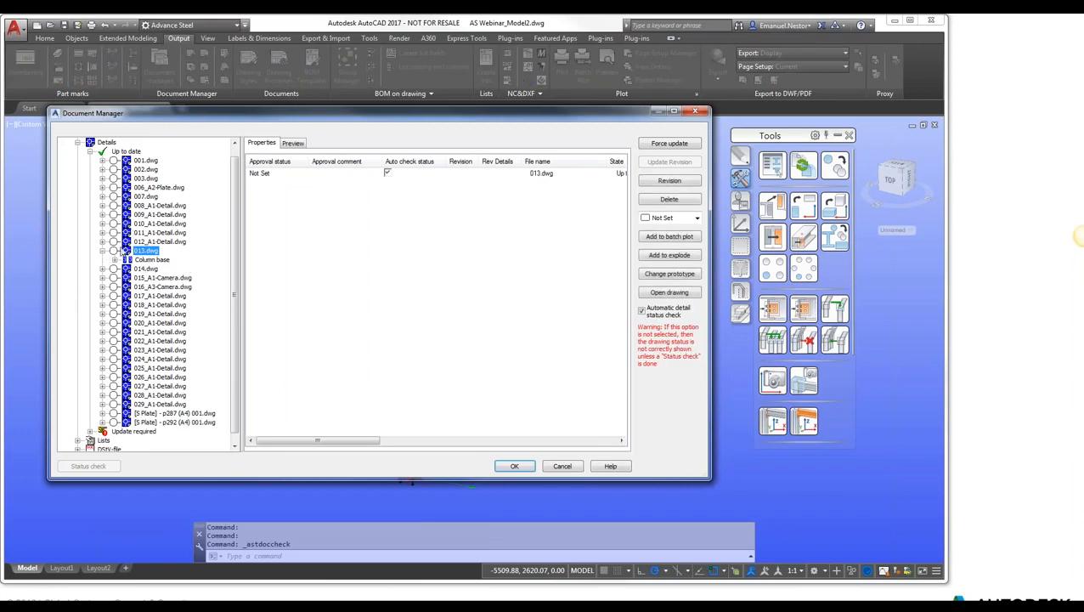
{"action": "left_click", "coordinate": [102, 251]}
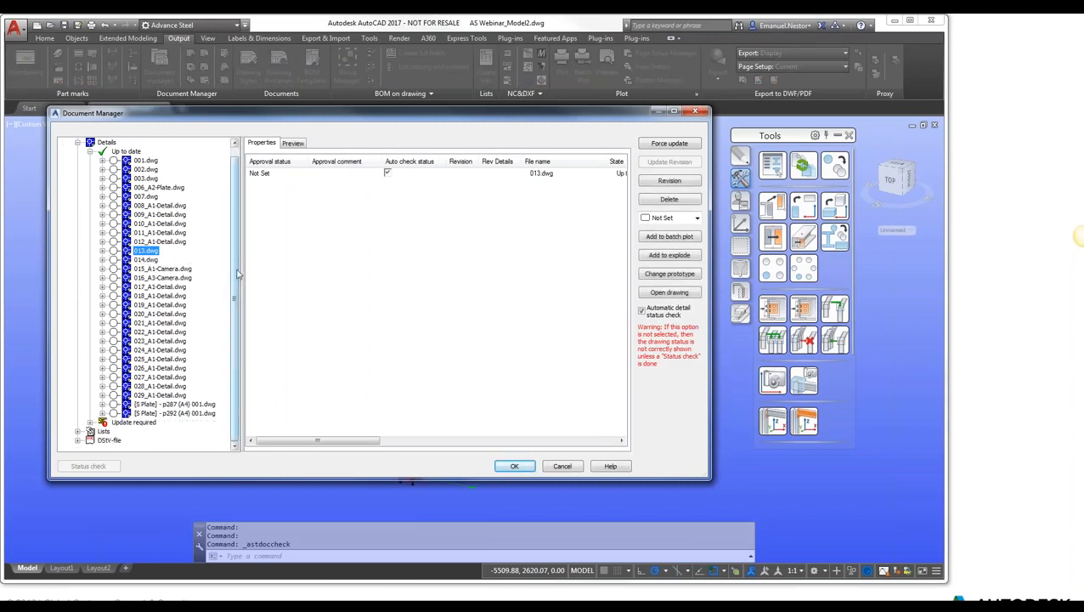
{"action": "left_click", "coordinate": [160, 288]}
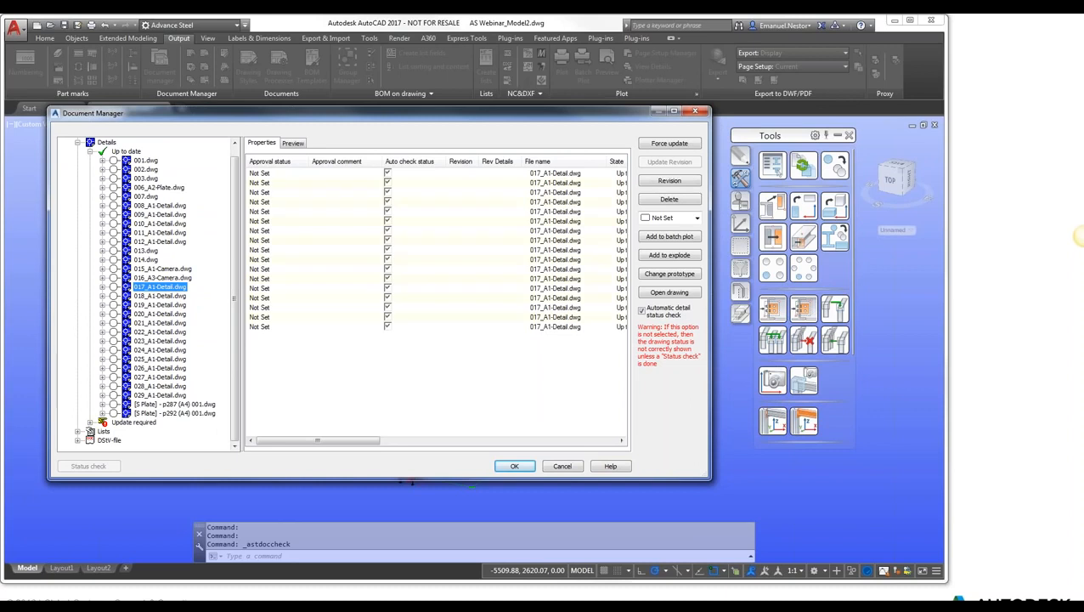
{"action": "left_click", "coordinate": [158, 396], "text": "shift"}
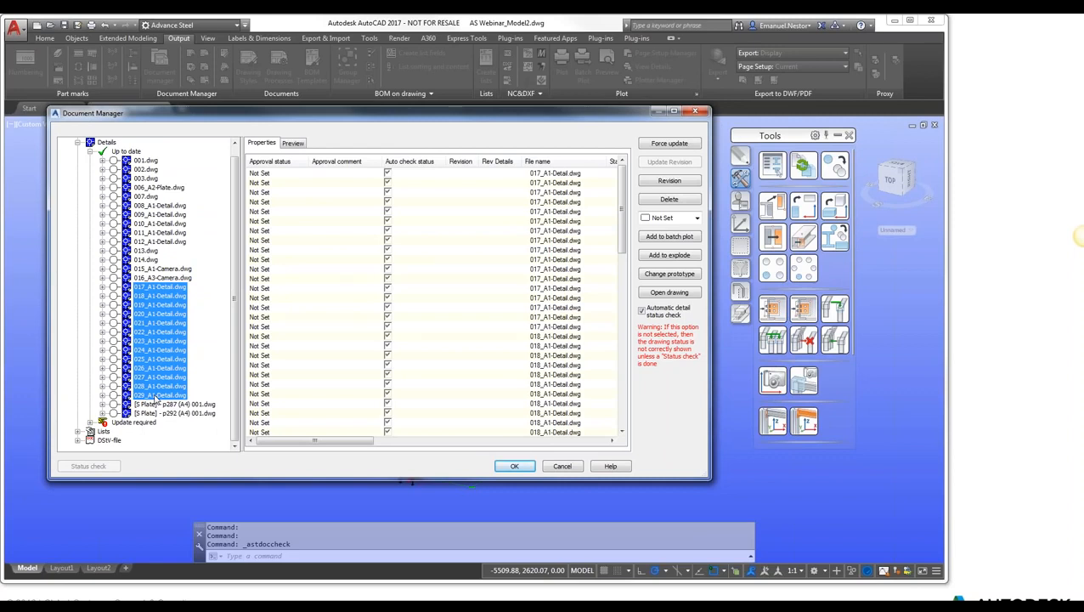
{"action": "left_click", "coordinate": [166, 314]}
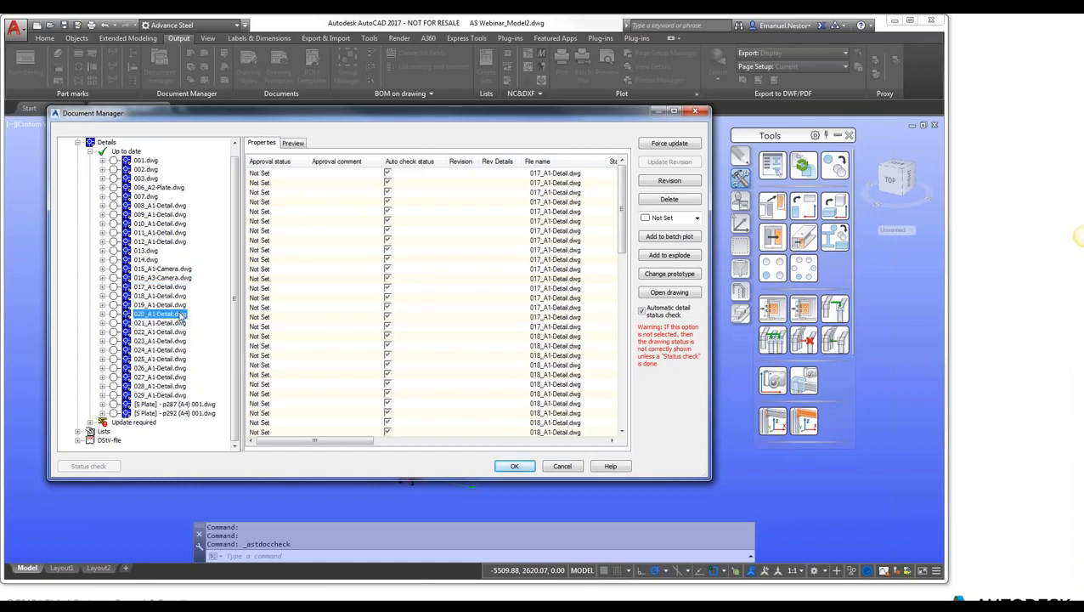
{"action": "left_click", "coordinate": [162, 323]}
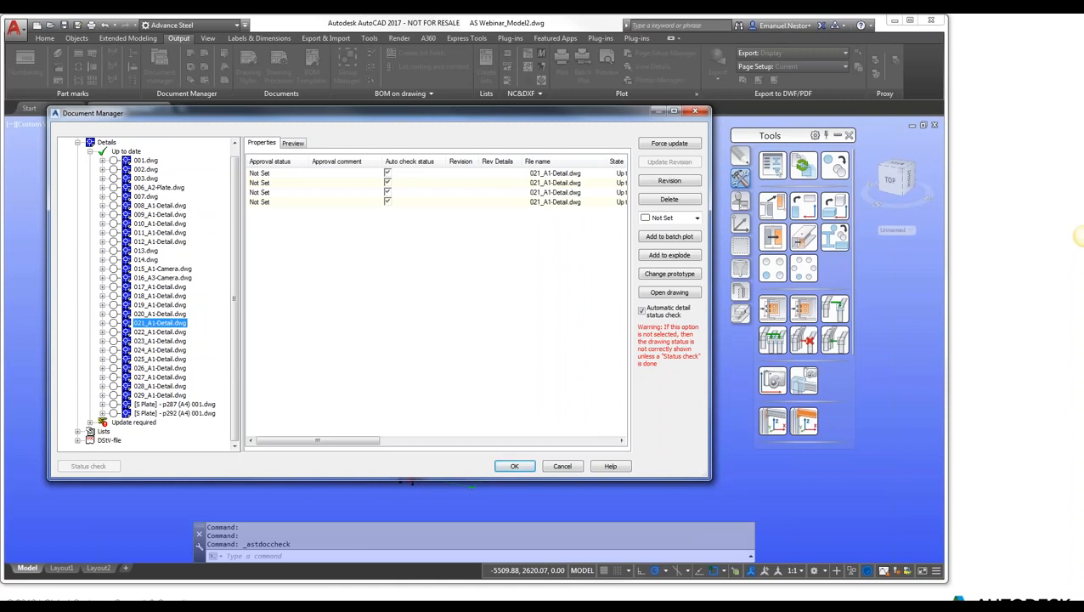
Step: Switch to the slide presentation and advance from the Q&A slide to Additional Resources
{"action": "left_click", "coordinate": [1082, 236]}
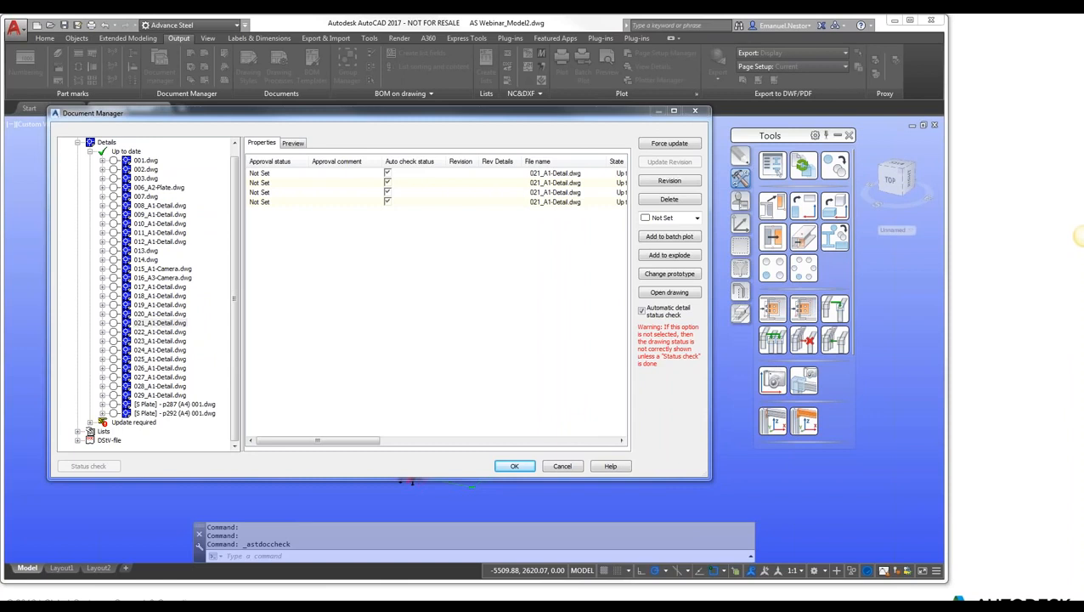
{"action": "key", "text": "super+Tab"}
{"action": "key", "text": "super+Tab"}
{"action": "key", "text": "super+Tab"}
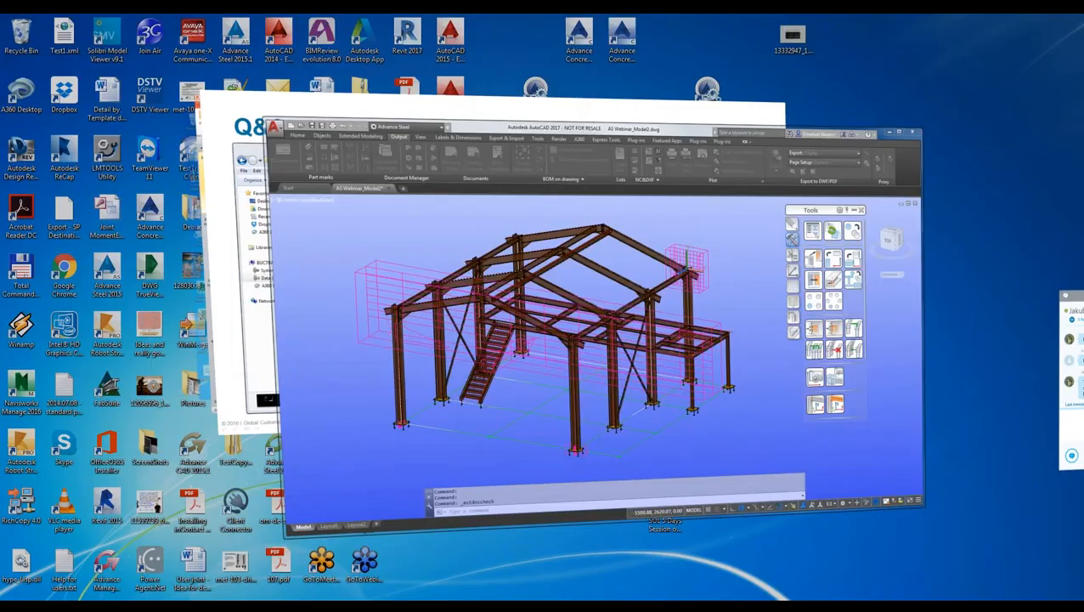
{"action": "key", "text": "super+Tab"}
{"action": "key", "text": "super+Tab"}
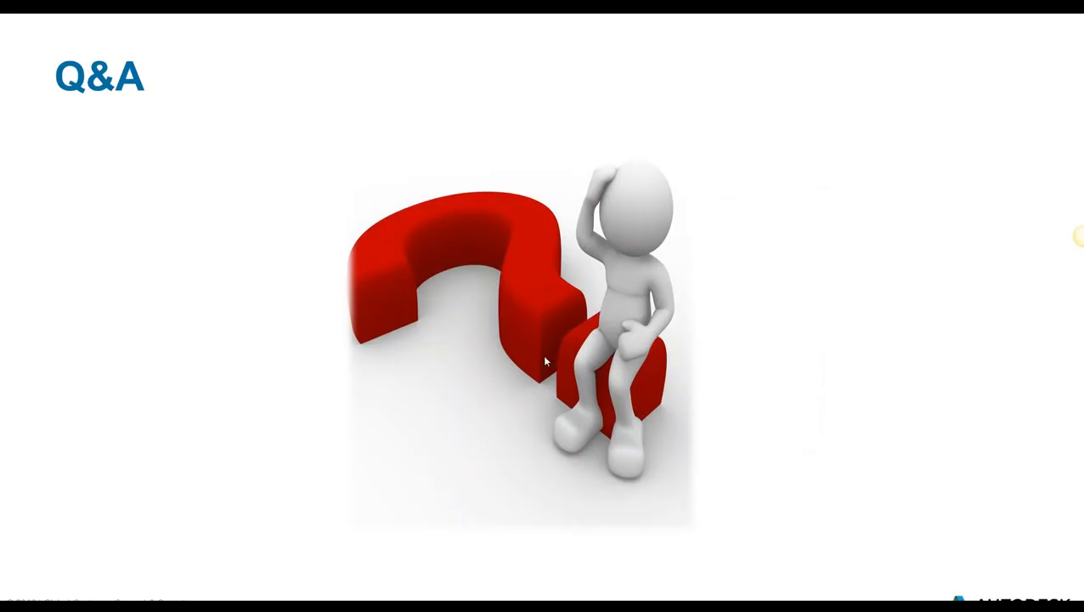
{"action": "left_click", "coordinate": [528, 380]}
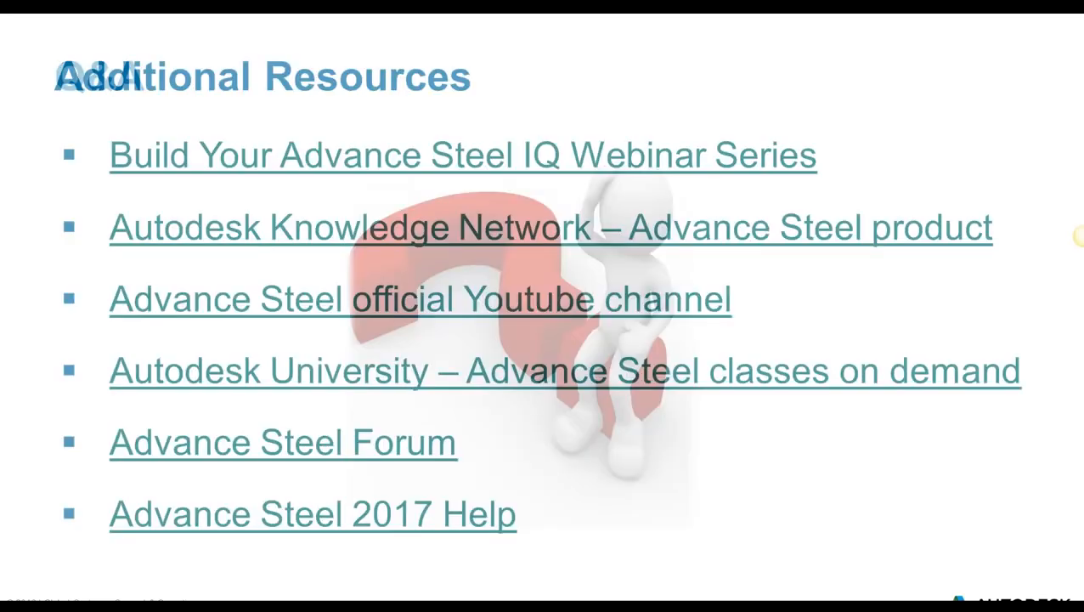